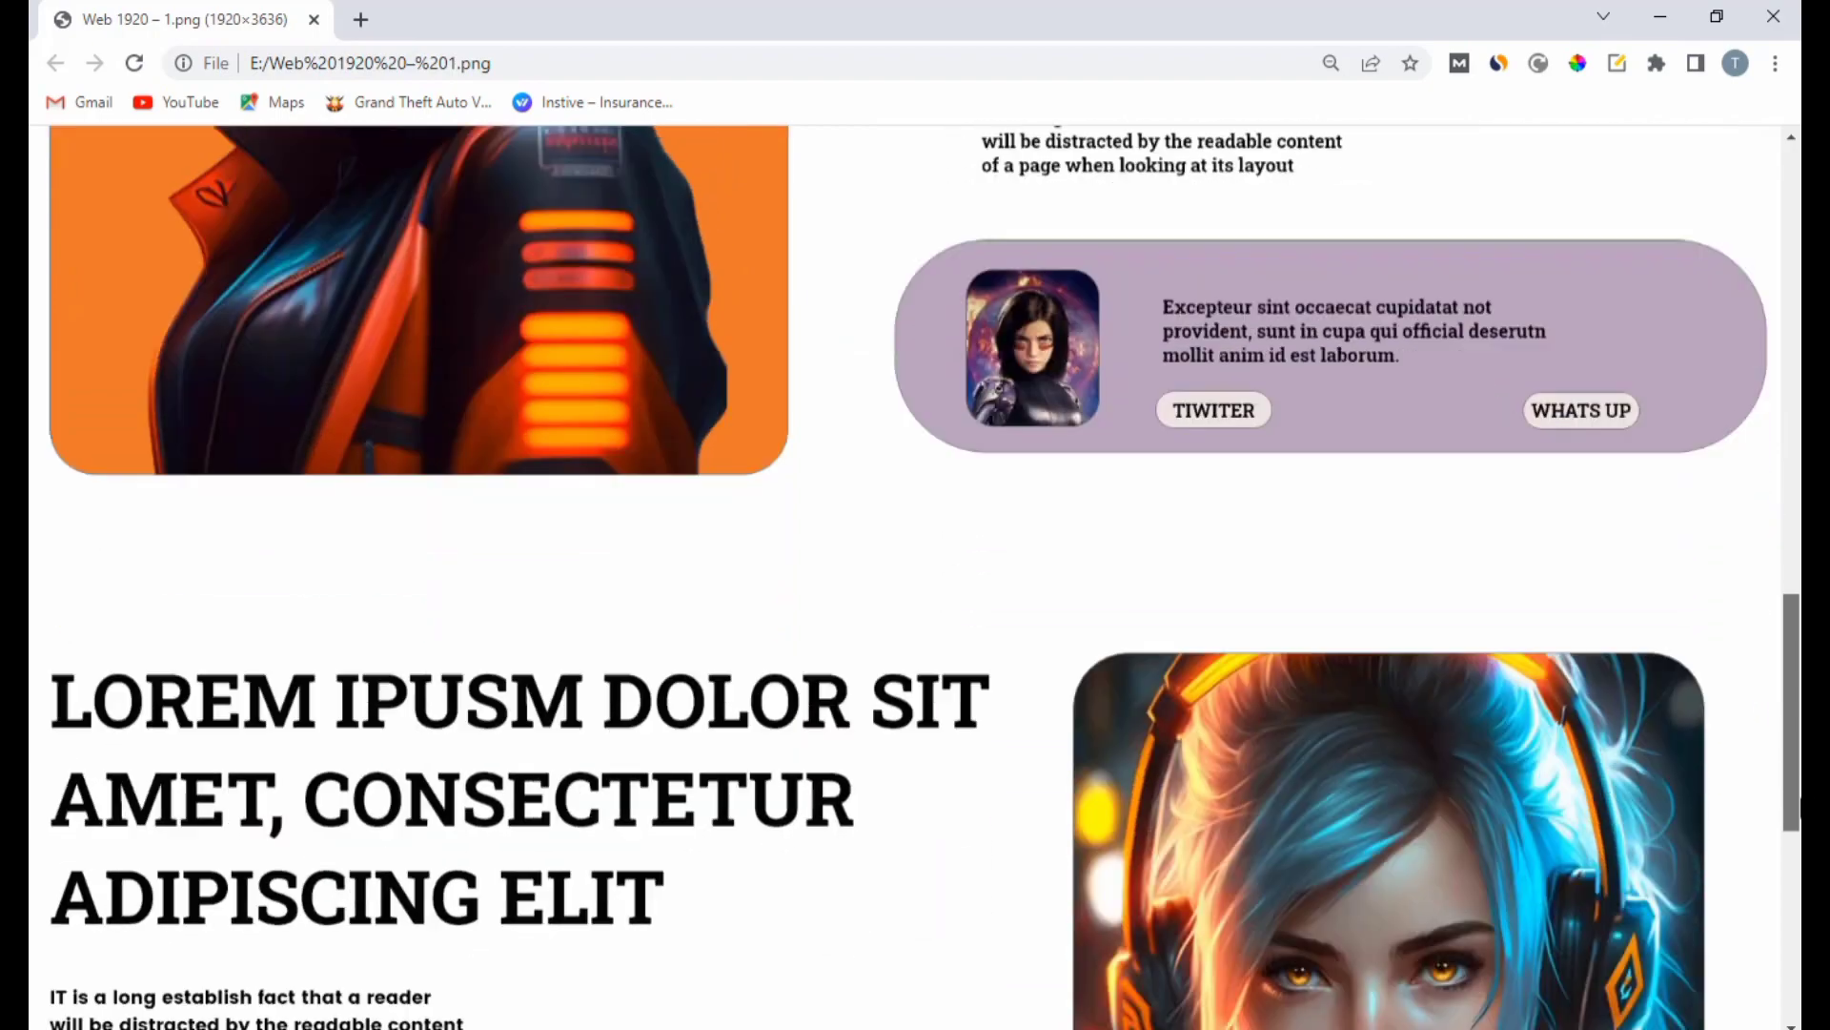
Step: Switch to Adobe XD, create a Web 1920 artboard and place the text "About" near its upper-left corner
scroll(915, 572, "up", 3)
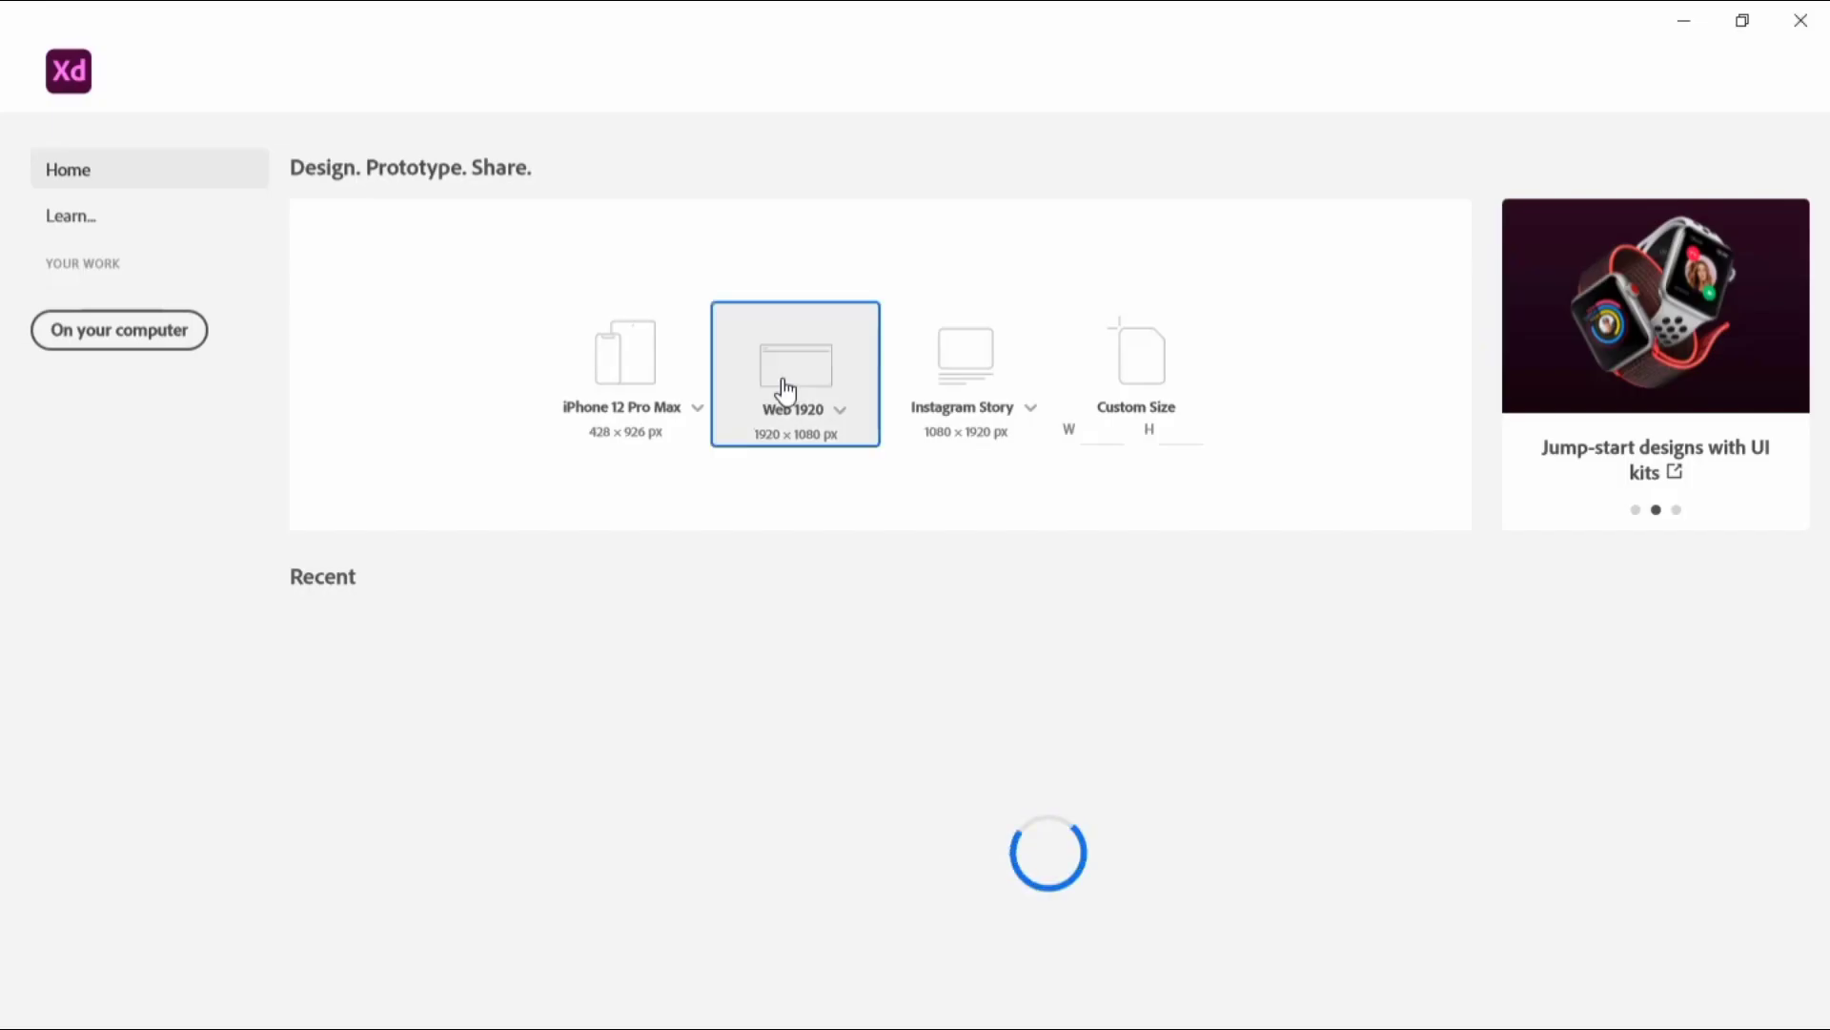
left_click(778, 389)
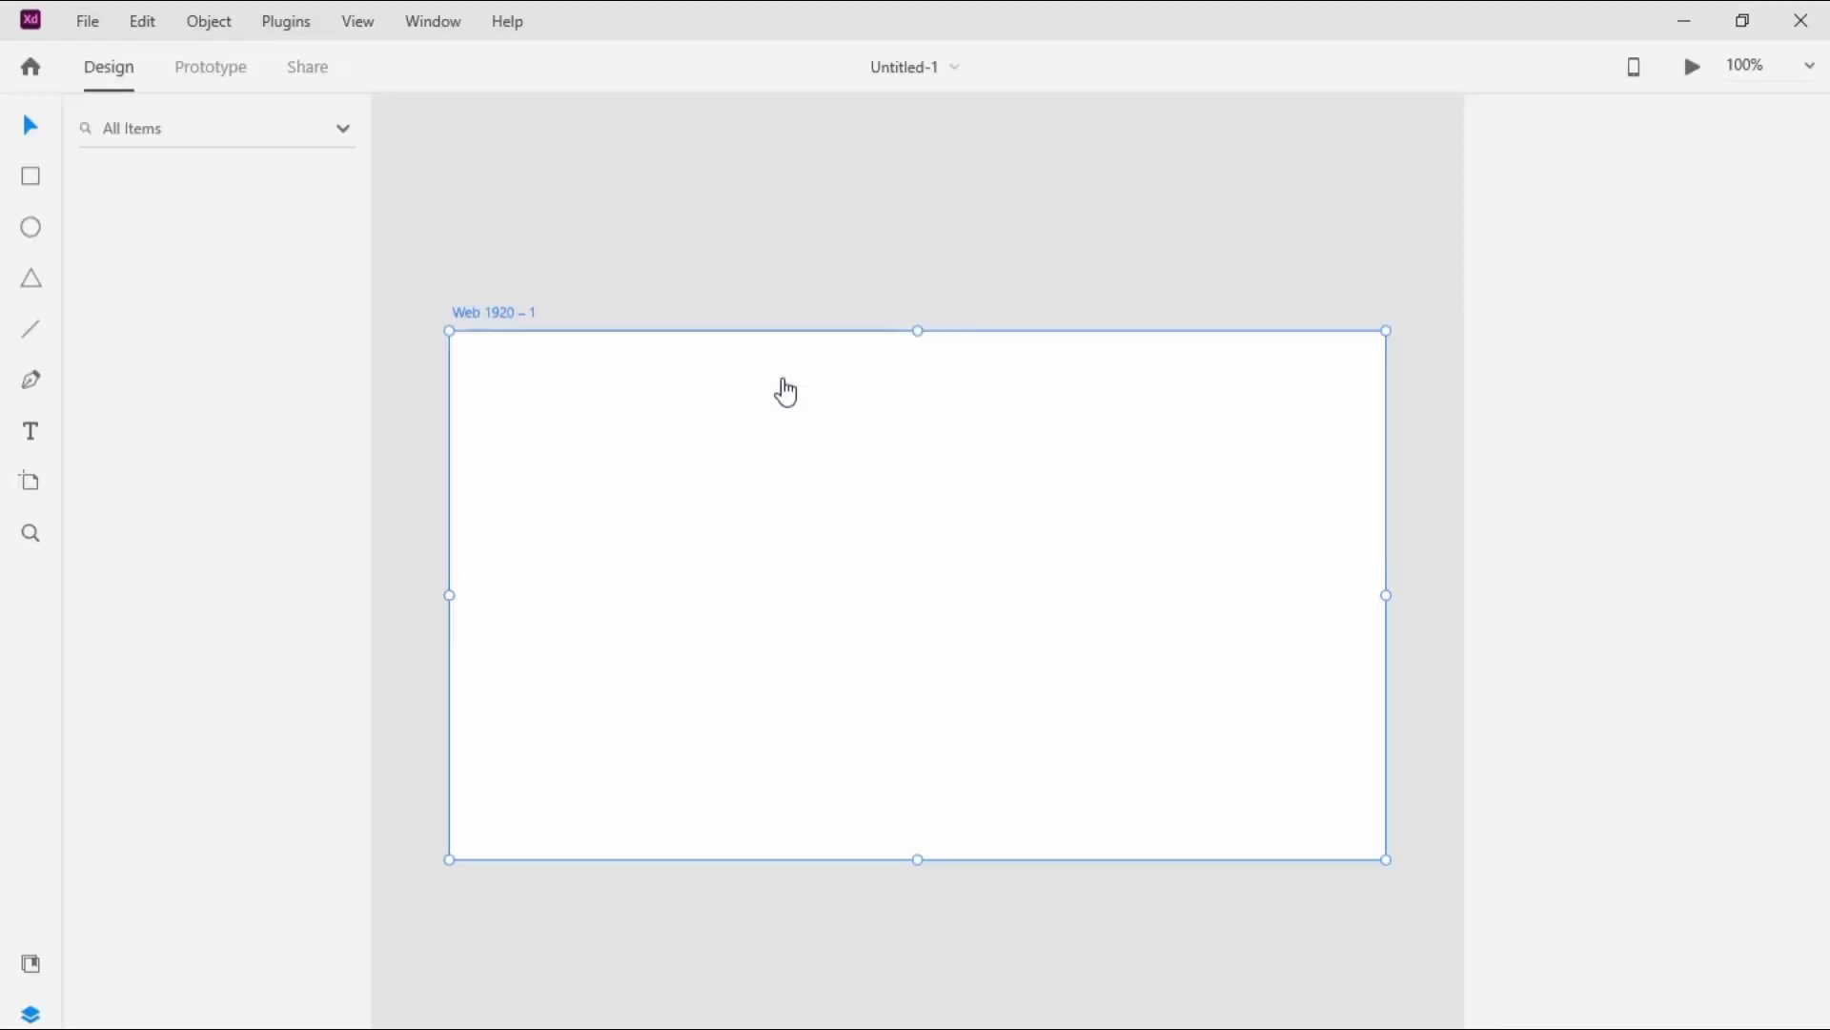
left_click(33, 428)
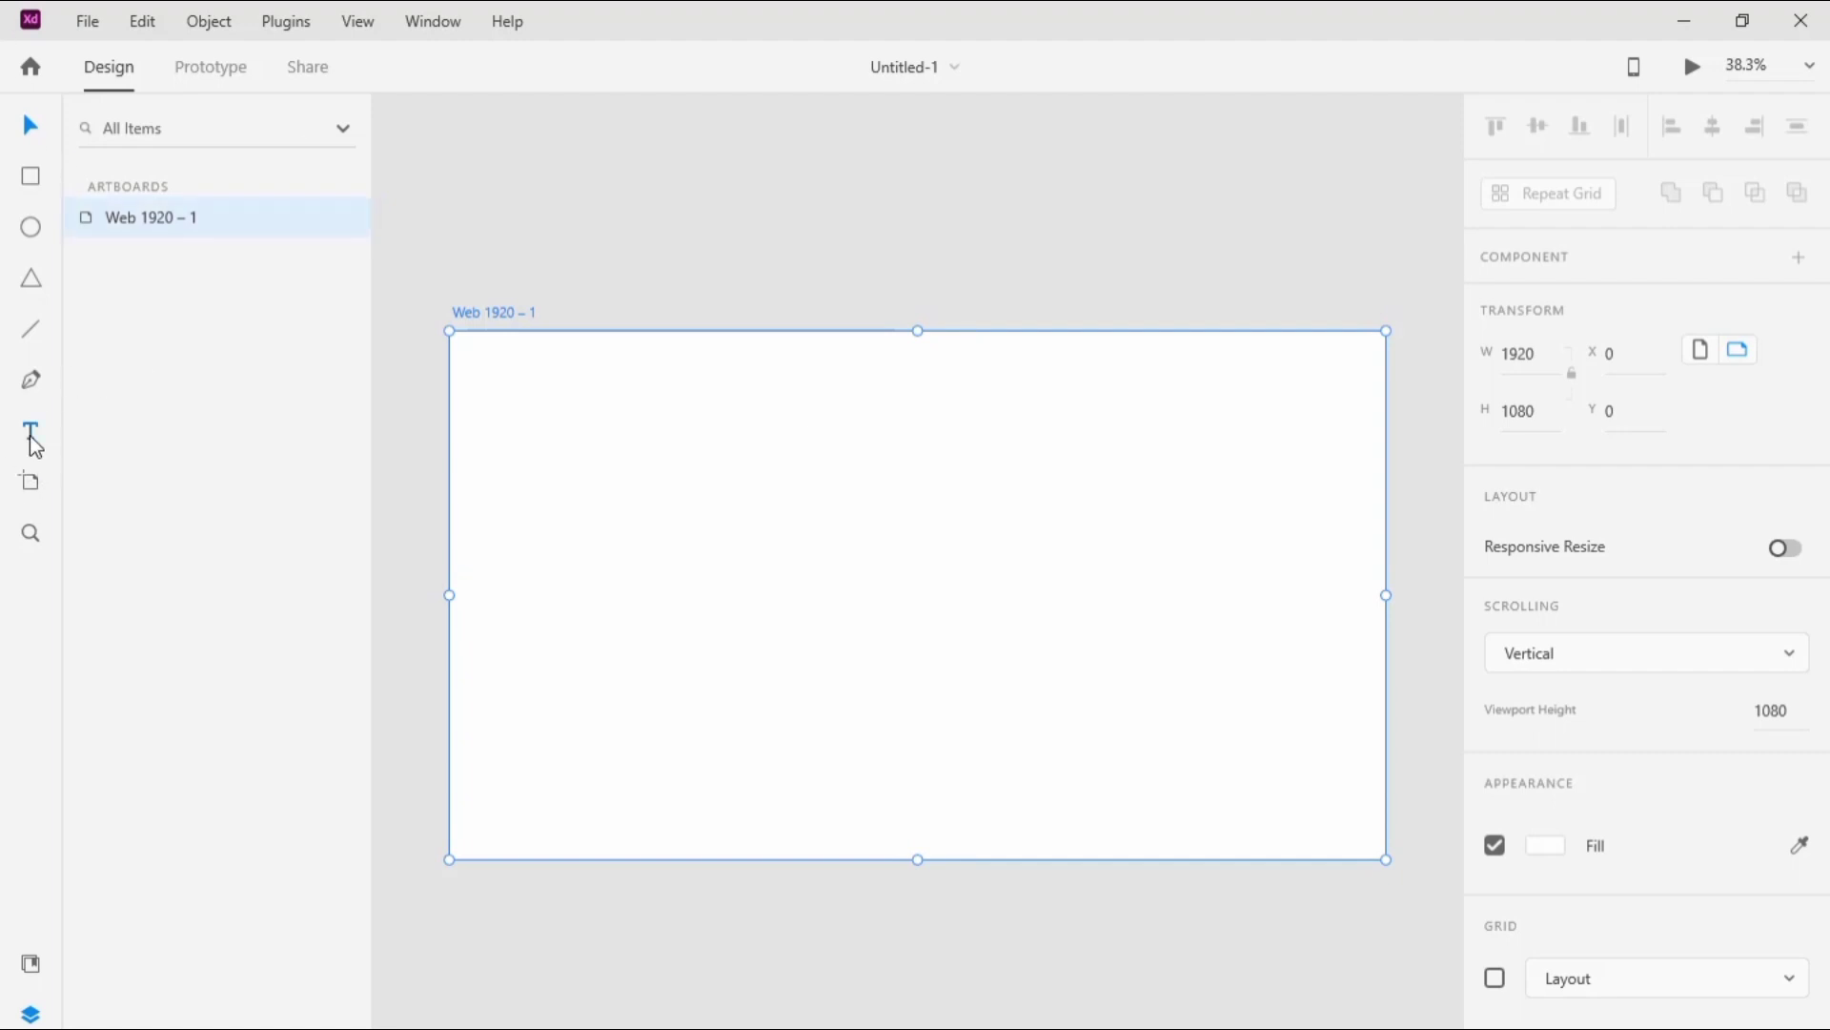
left_click(508, 387)
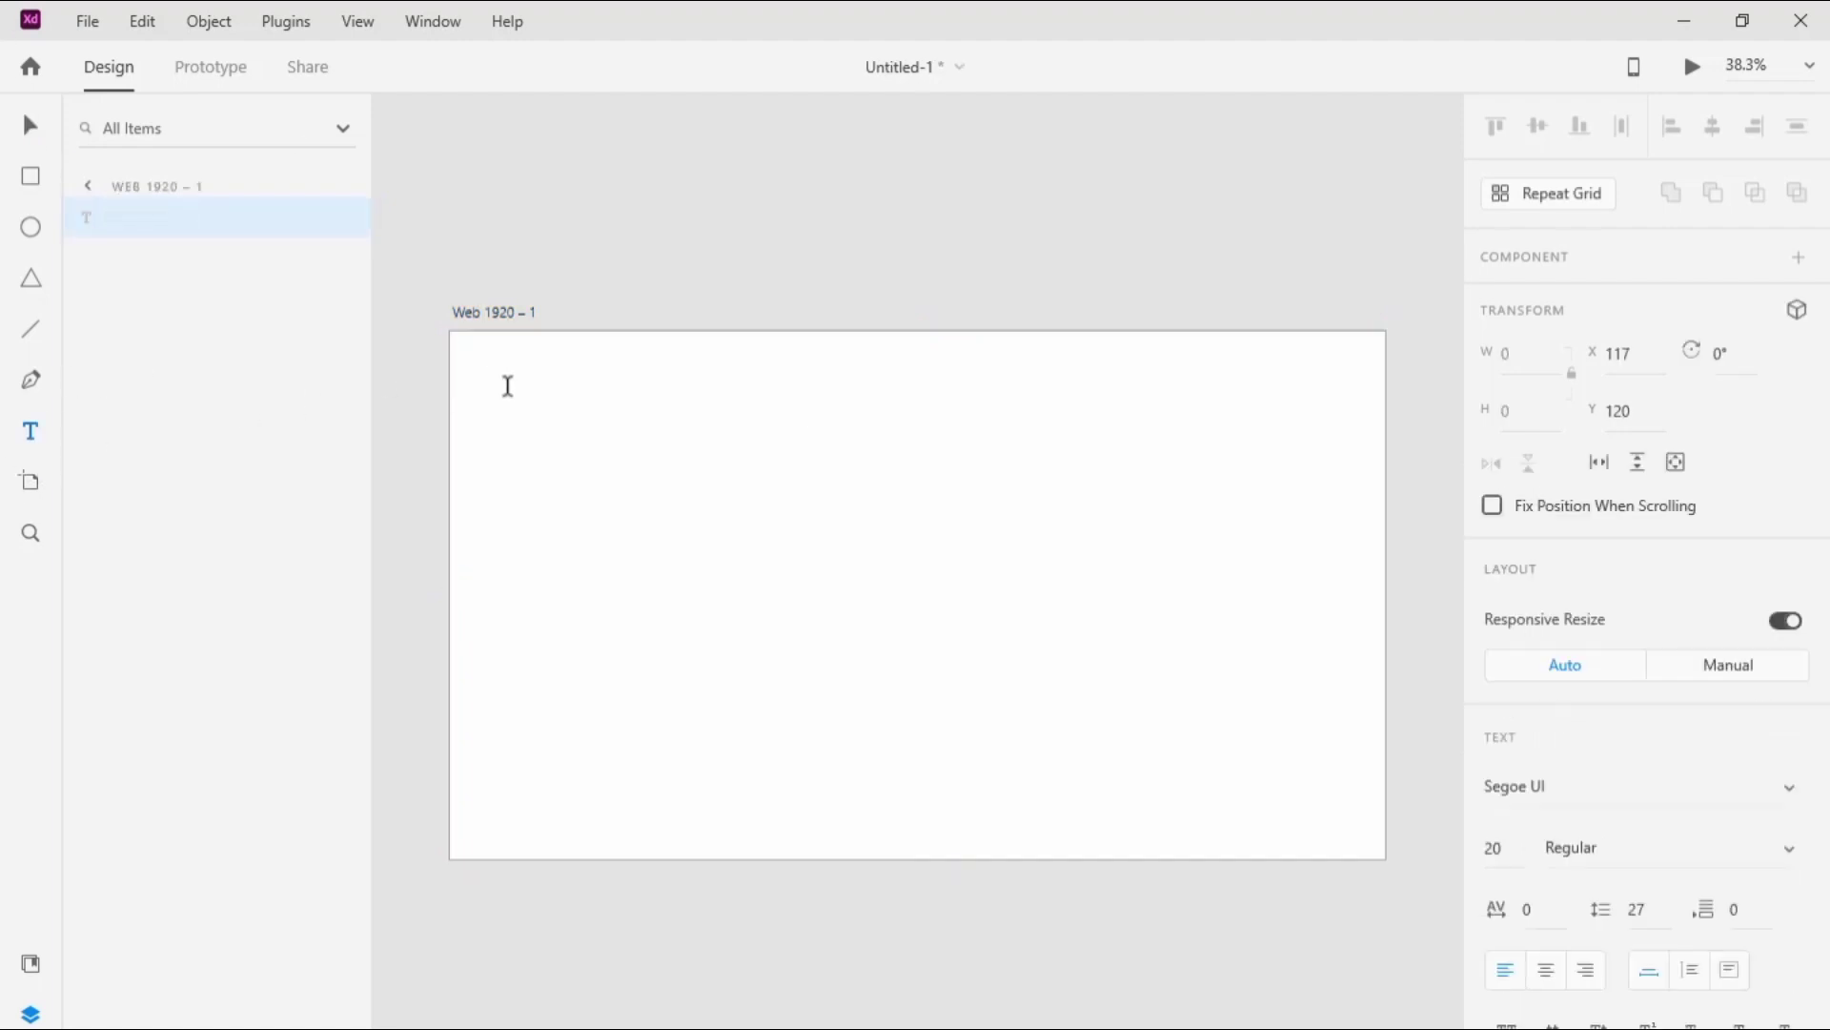
type("About")
key("Escape")
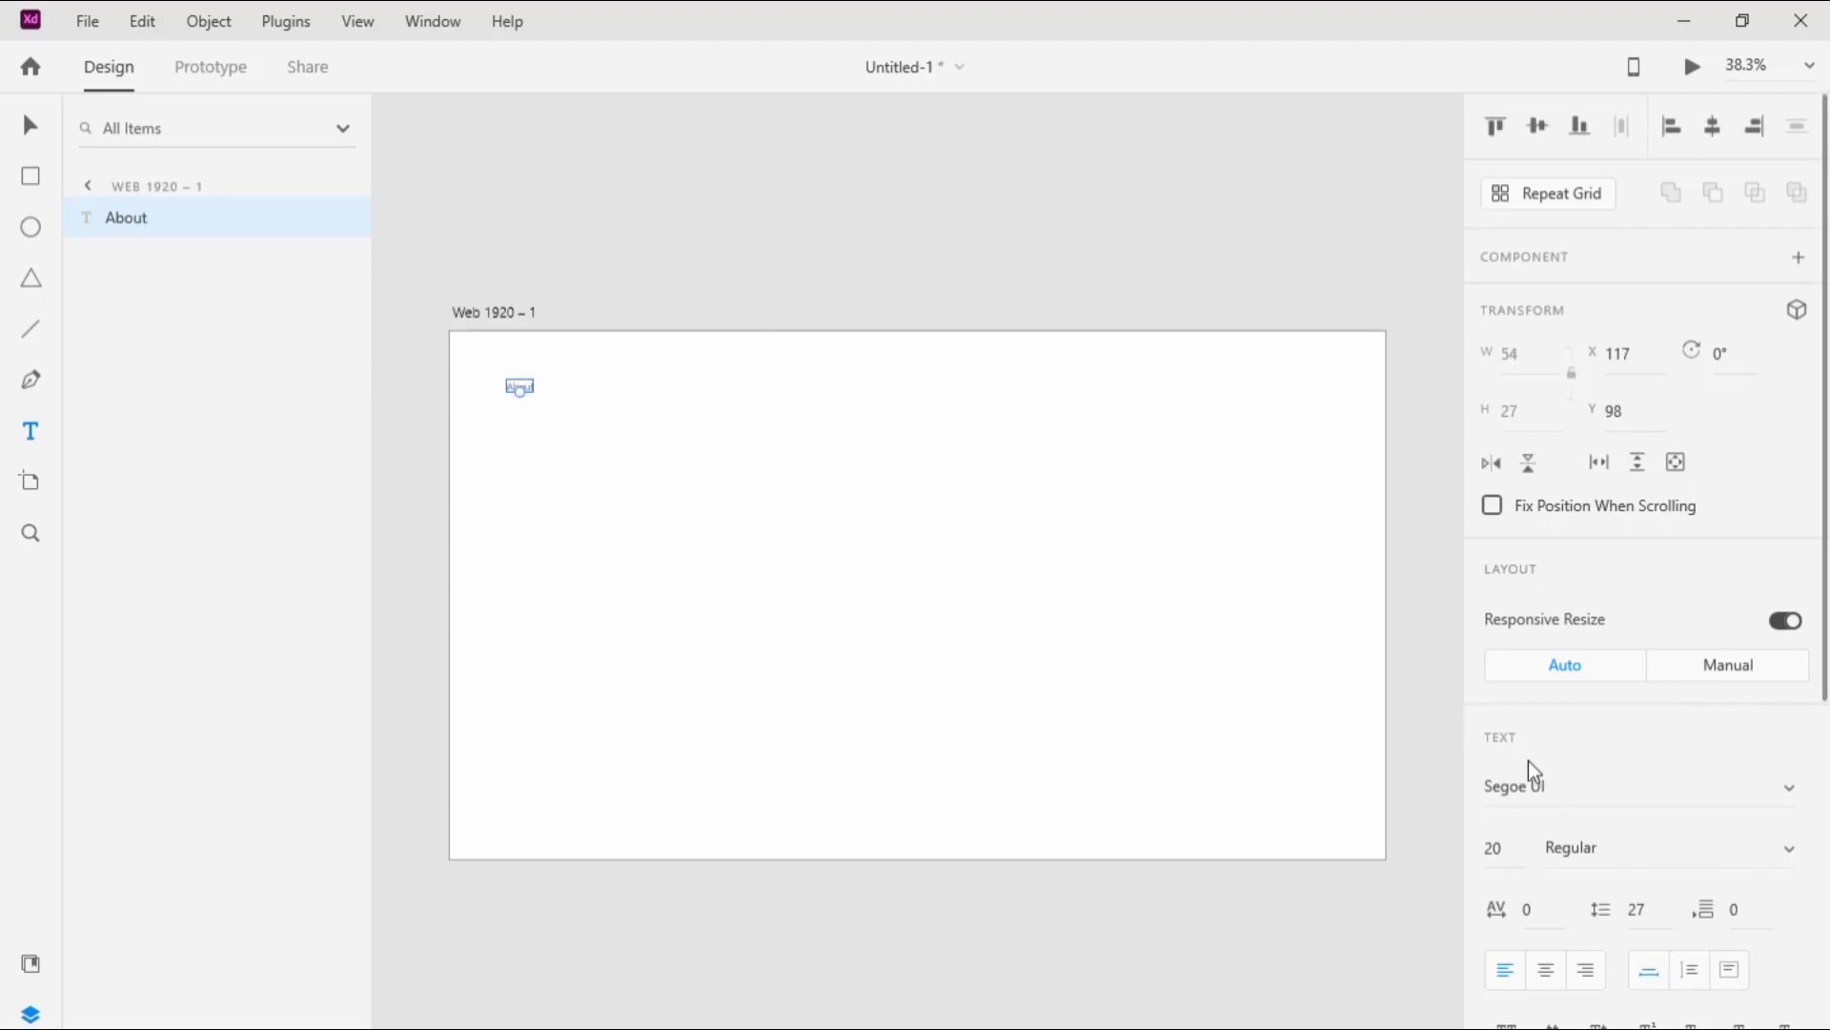
Step: Set the "About" text's font to Roboto Slab and its fill to black
left_click(1796, 801)
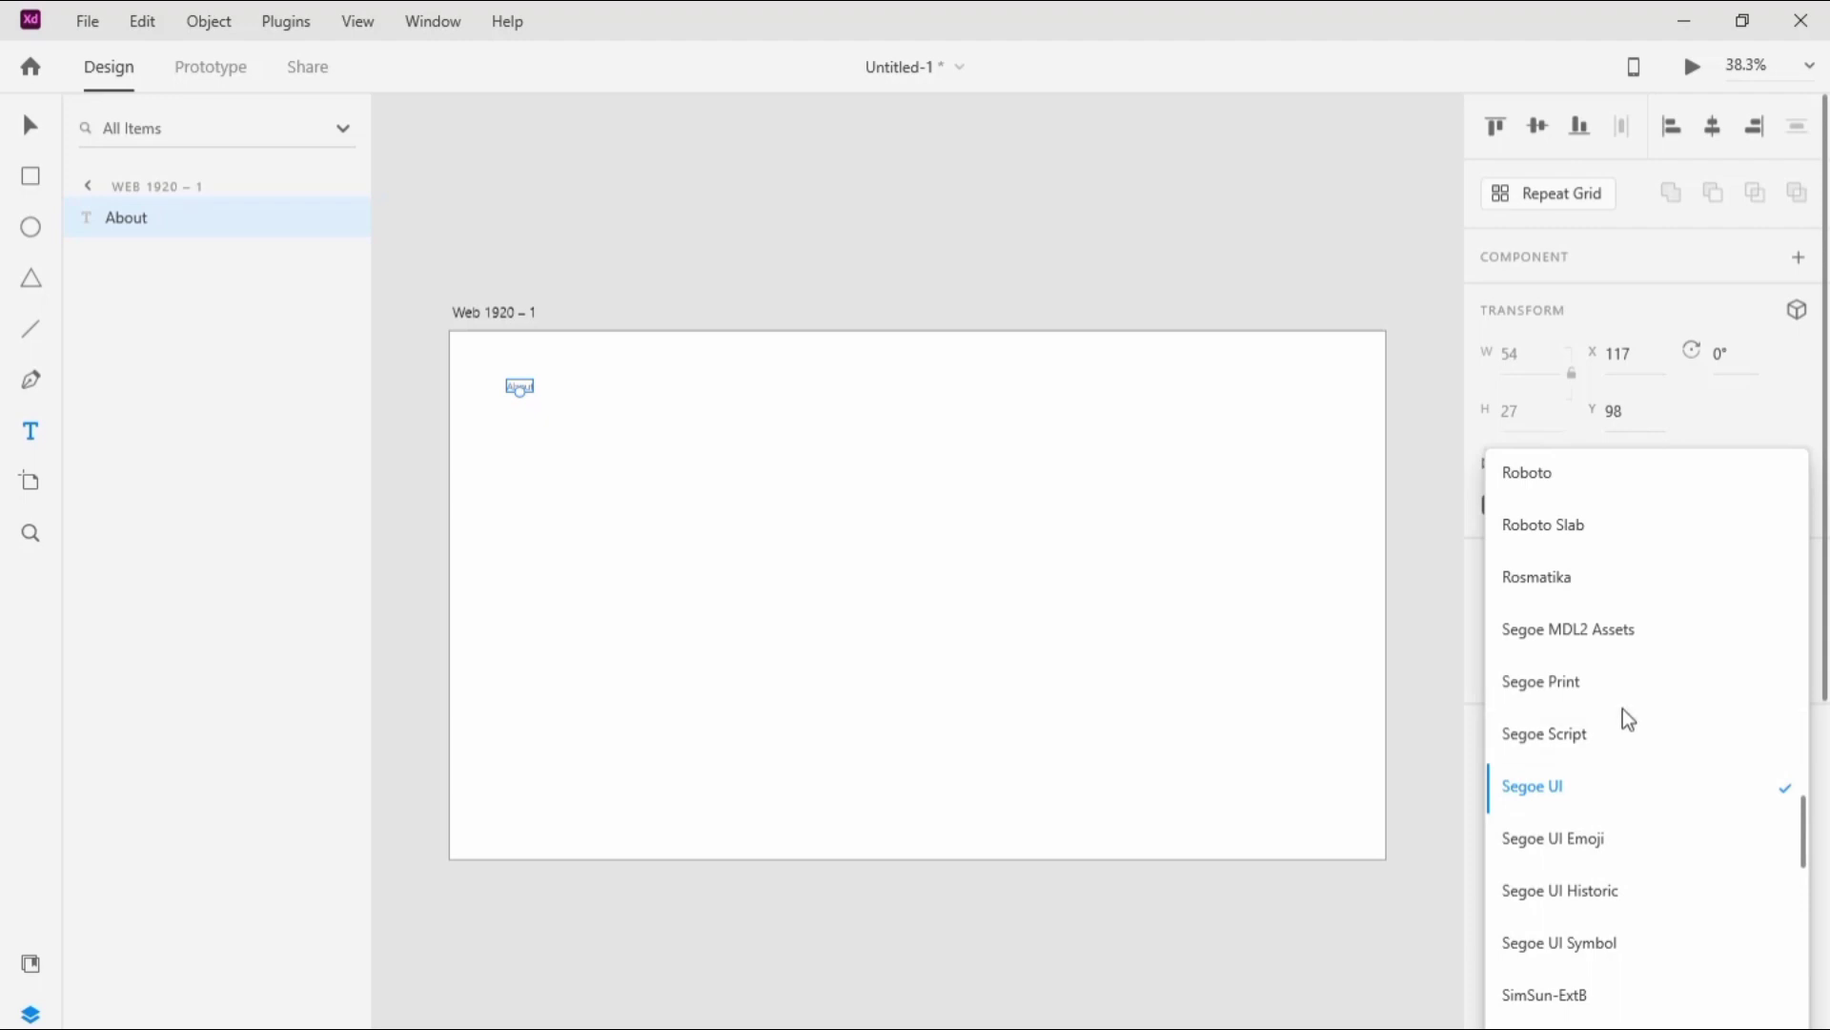
left_click(1607, 532)
scroll(1802, 704, "down", 5)
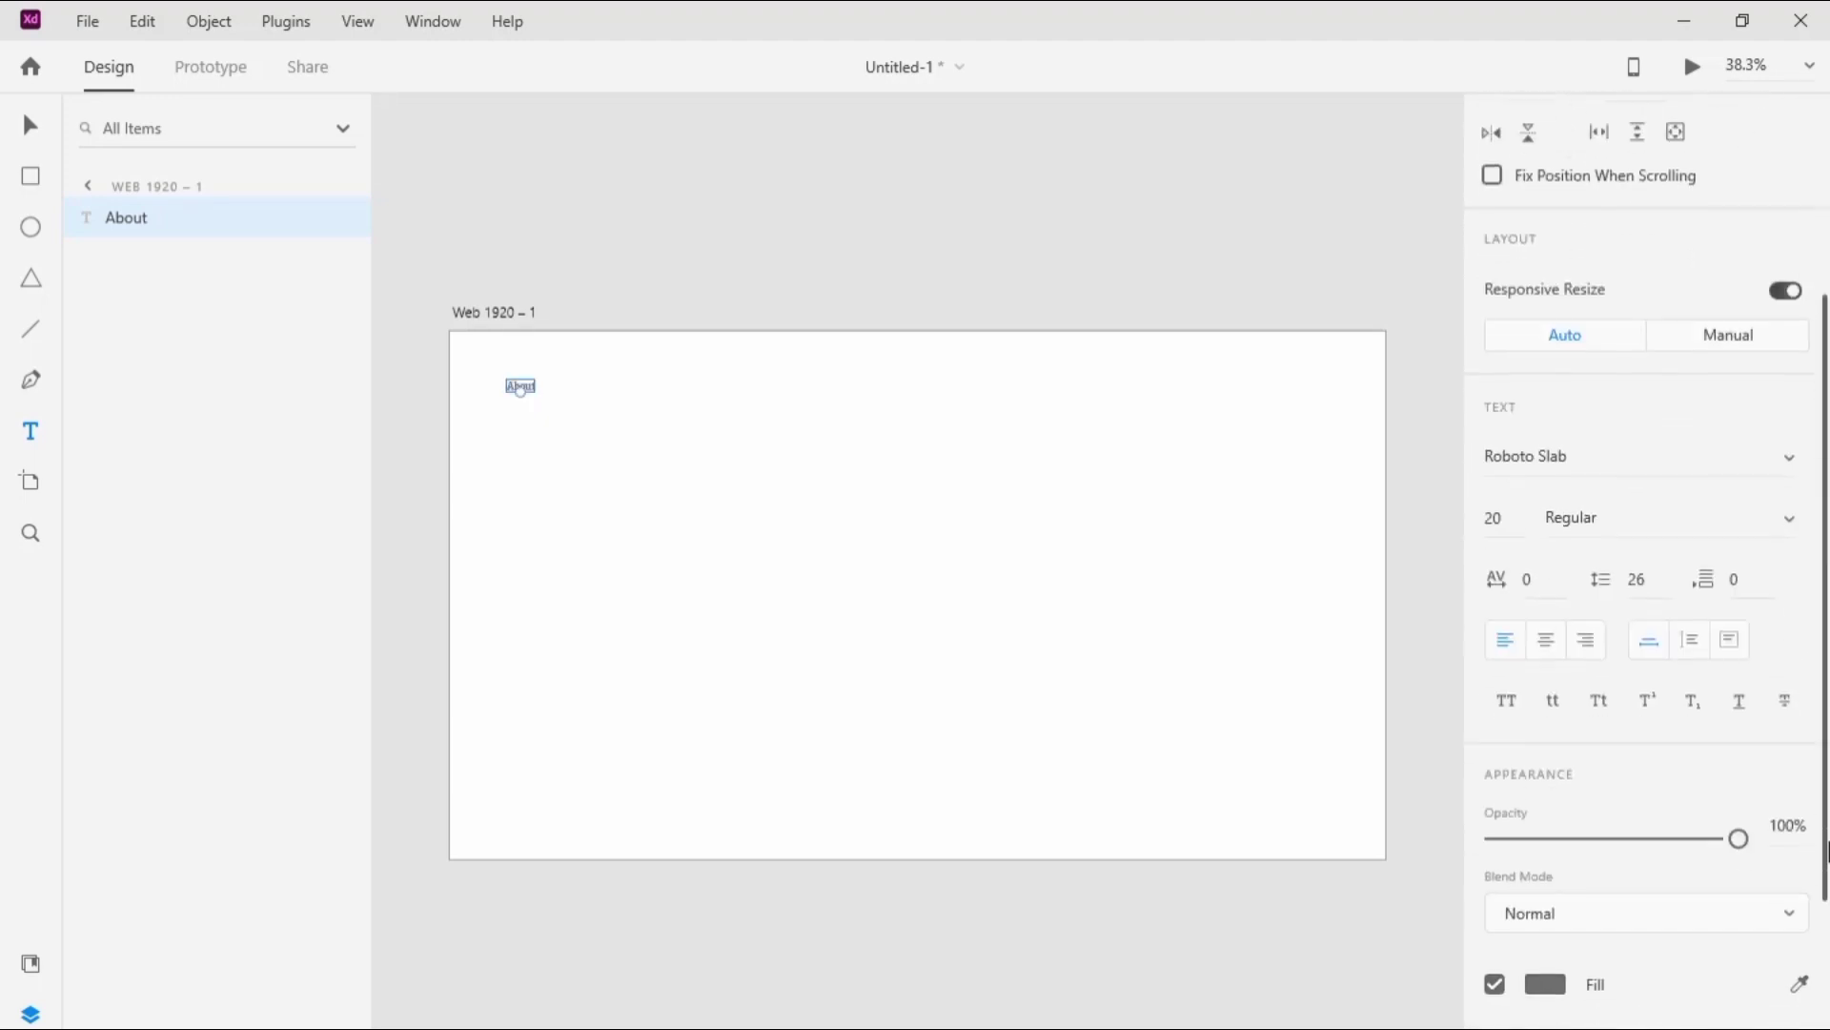
left_click(1547, 850)
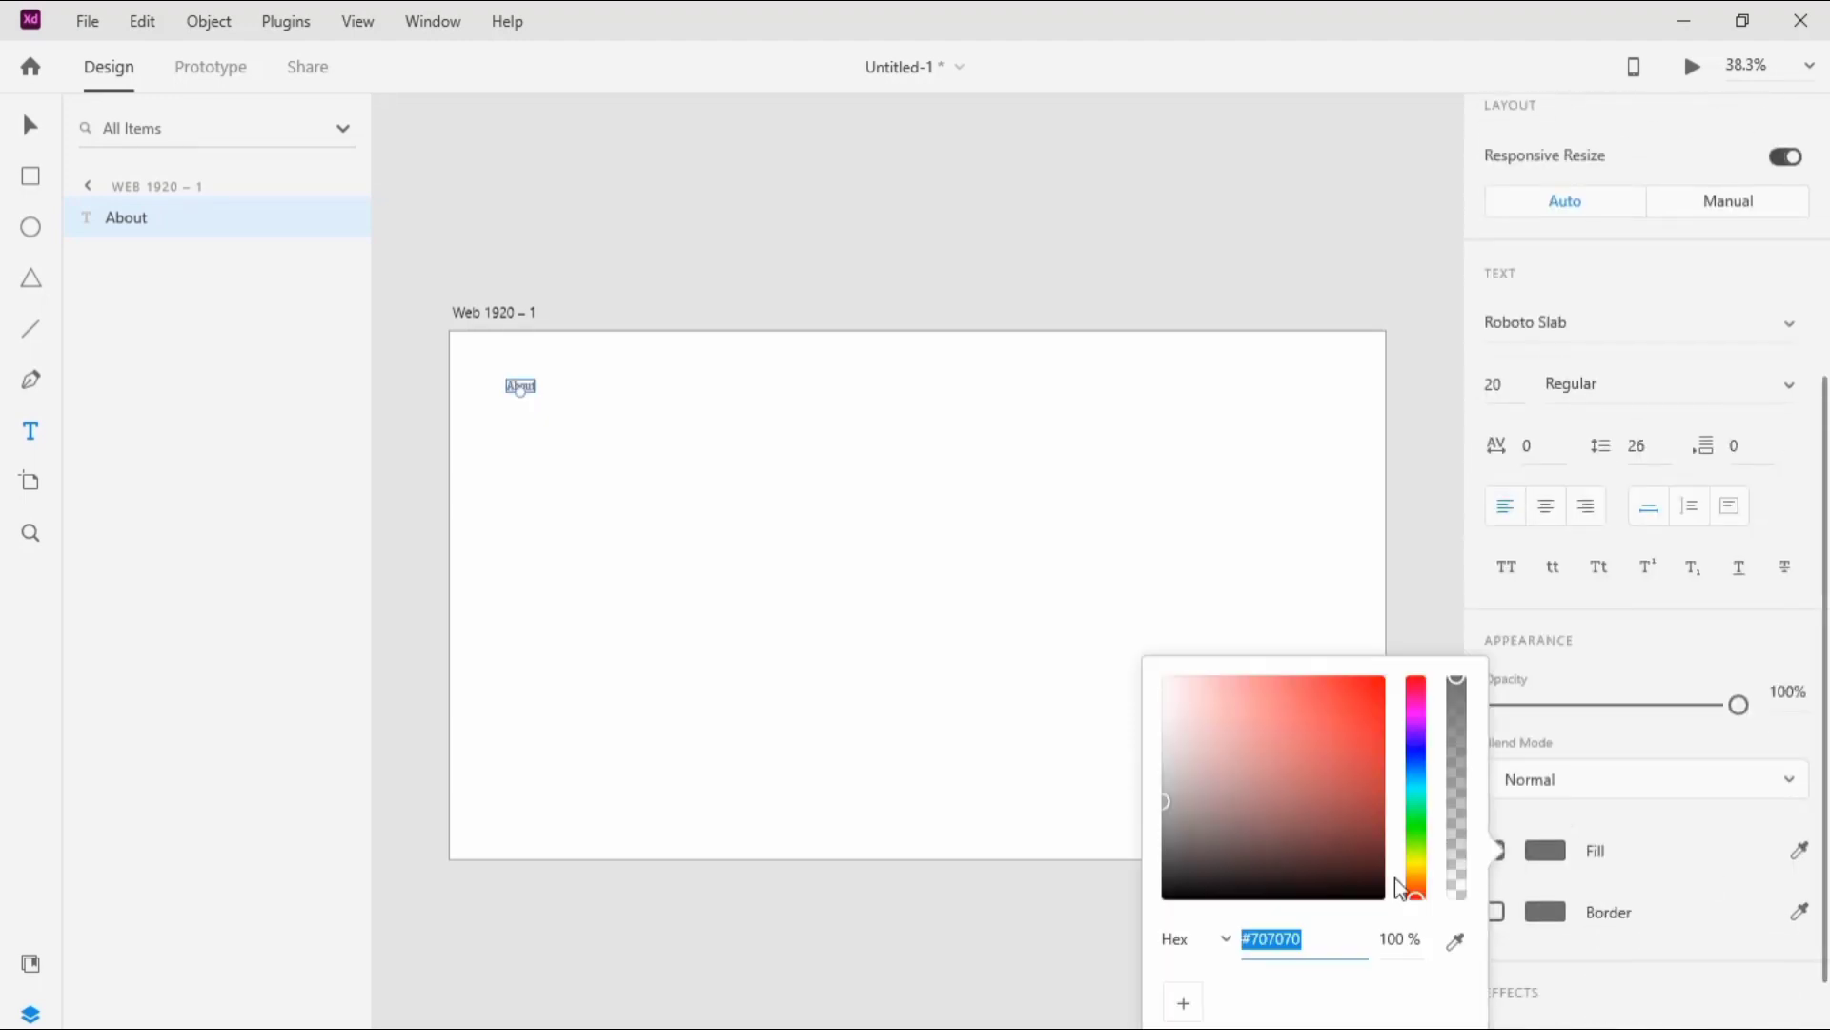
left_click_drag(1394, 877, 1171, 901)
left_click(1119, 534)
left_click(514, 384)
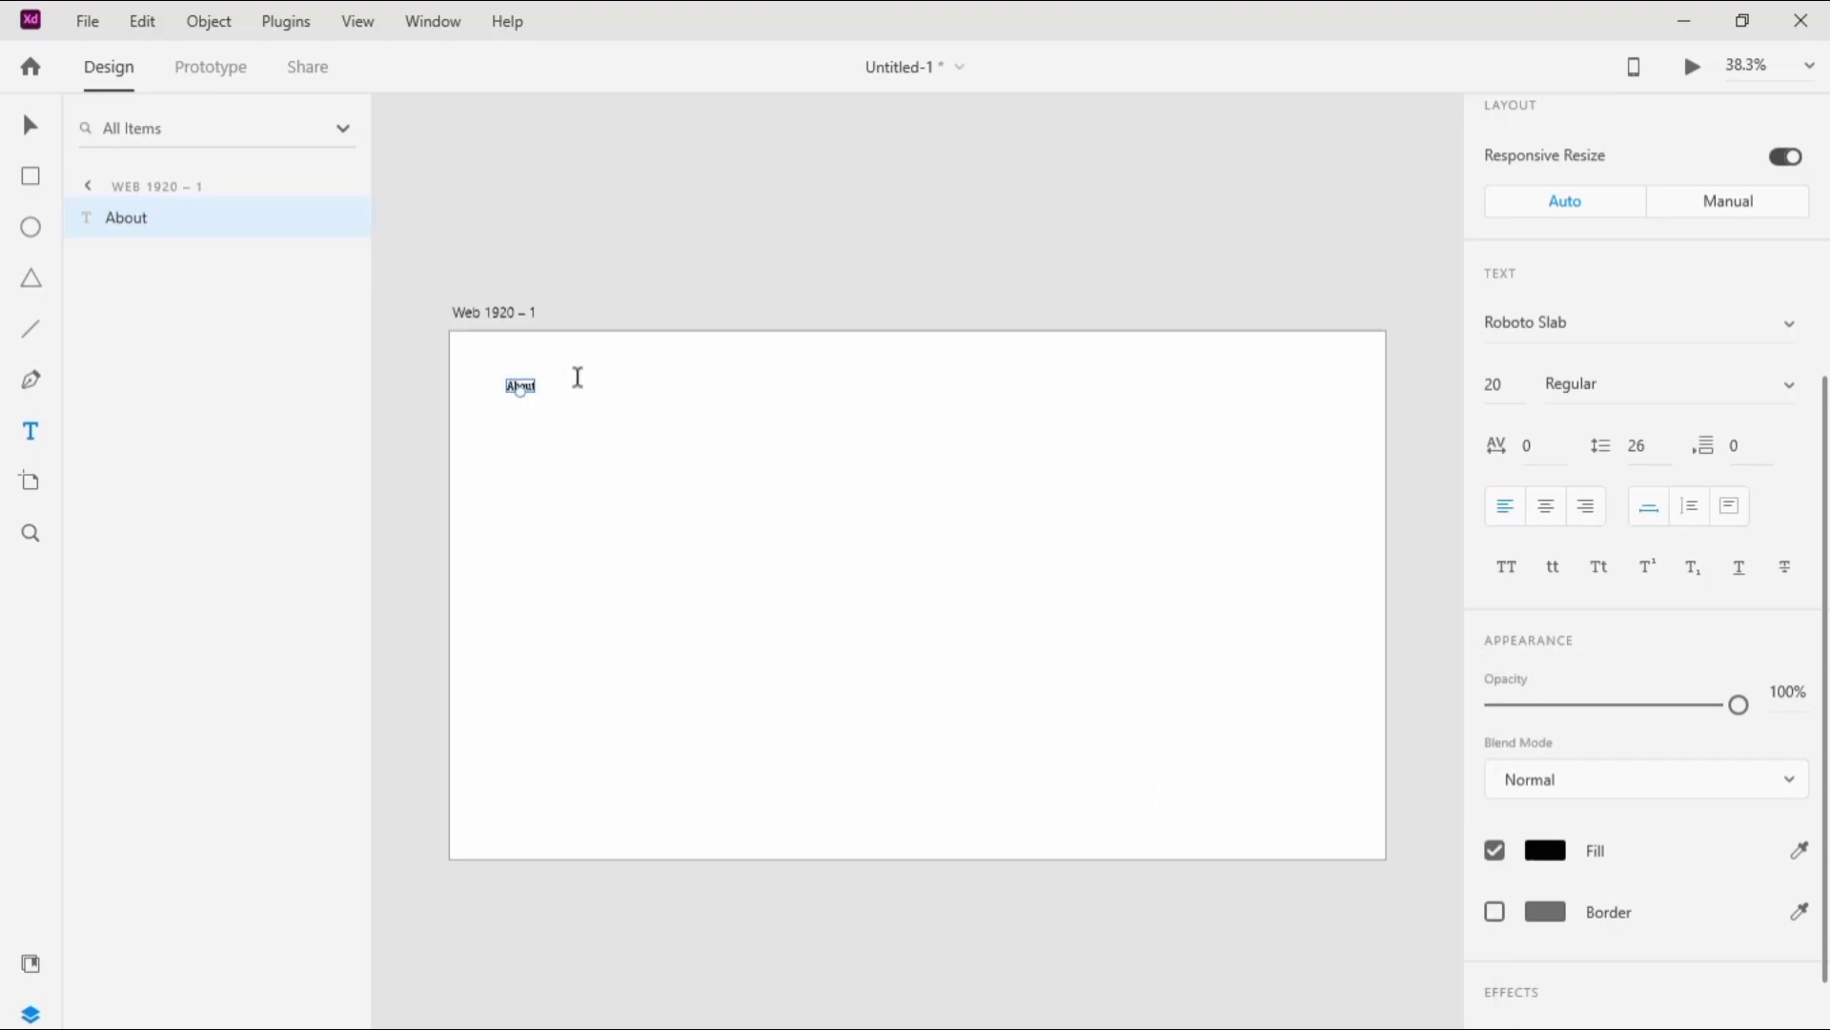
left_click(592, 254)
Step: Duplicate the "About" text, place the copy to its right and change its wording to "How It Work"
left_click(31, 125)
left_click(517, 383)
key("ctrl+d")
left_click_drag(534, 390, 610, 389)
key("Return")
key("BackSpace")
type("How It Work")
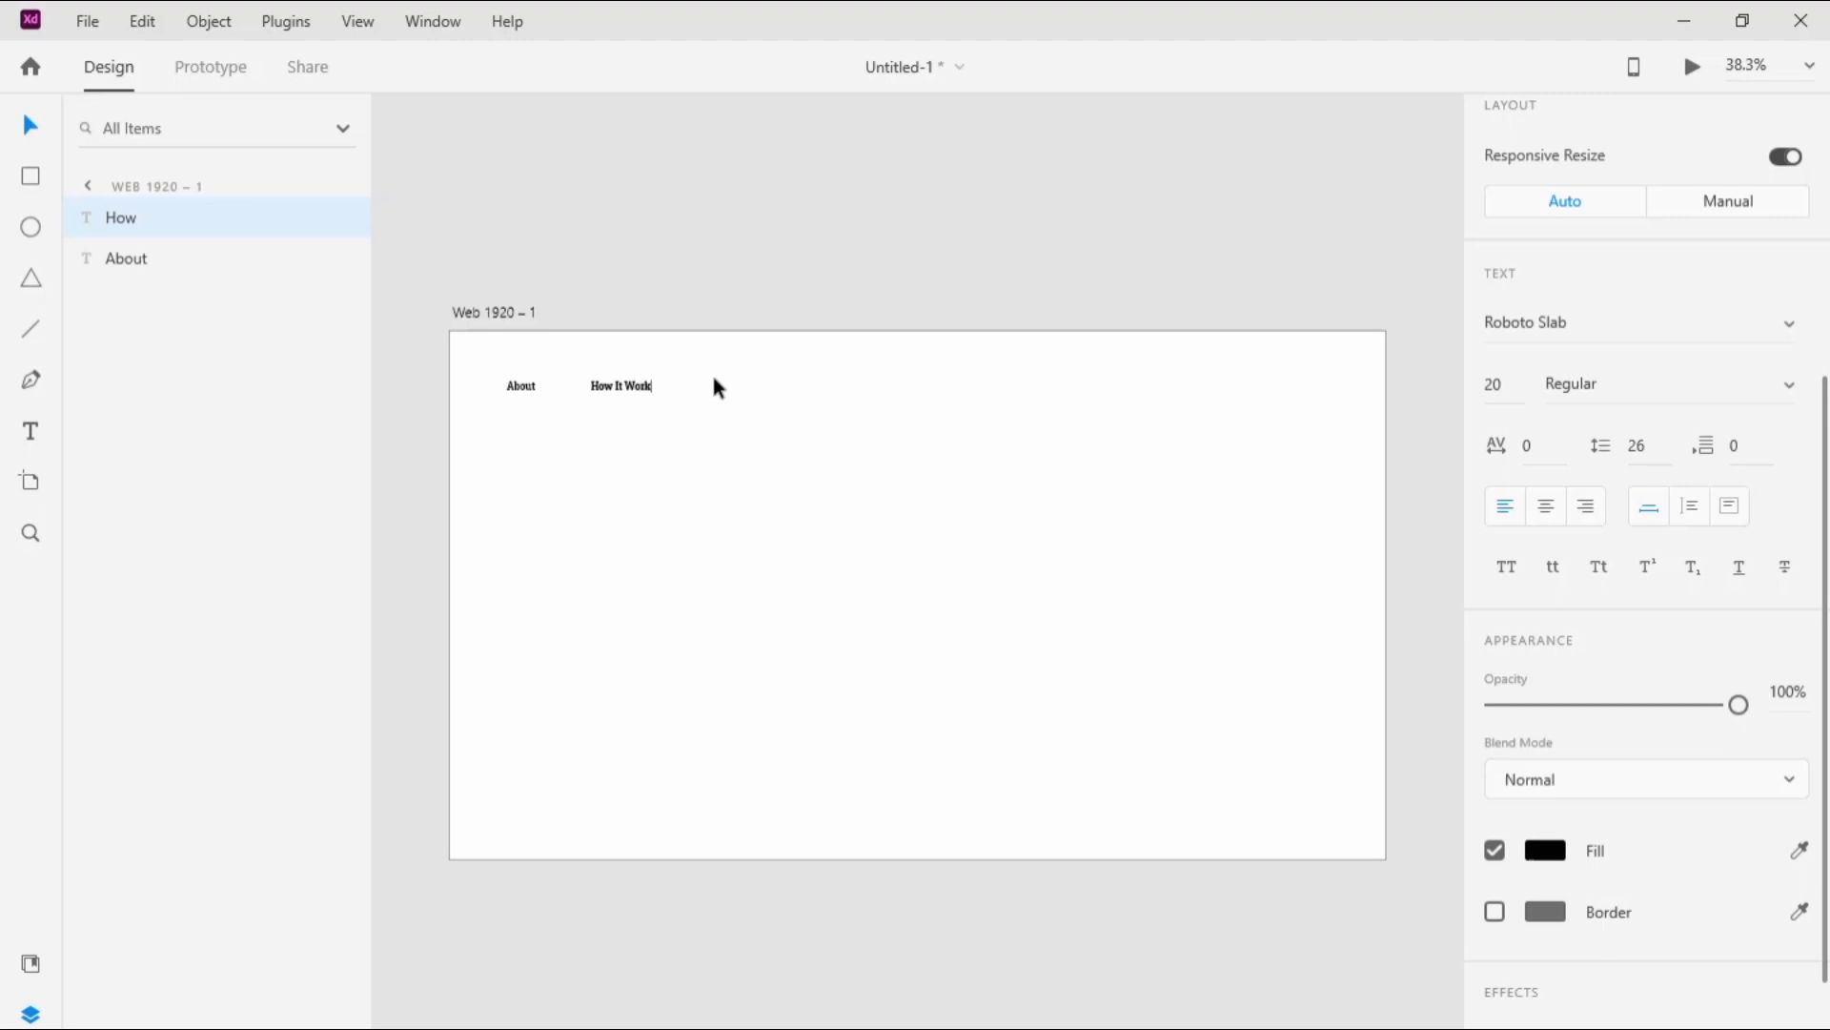
key("Escape")
Step: Duplicate "How It Work" to its right on the same line and change the copy's wording to "Programs"
key("ctrl+d")
left_click_drag(638, 388, 767, 392)
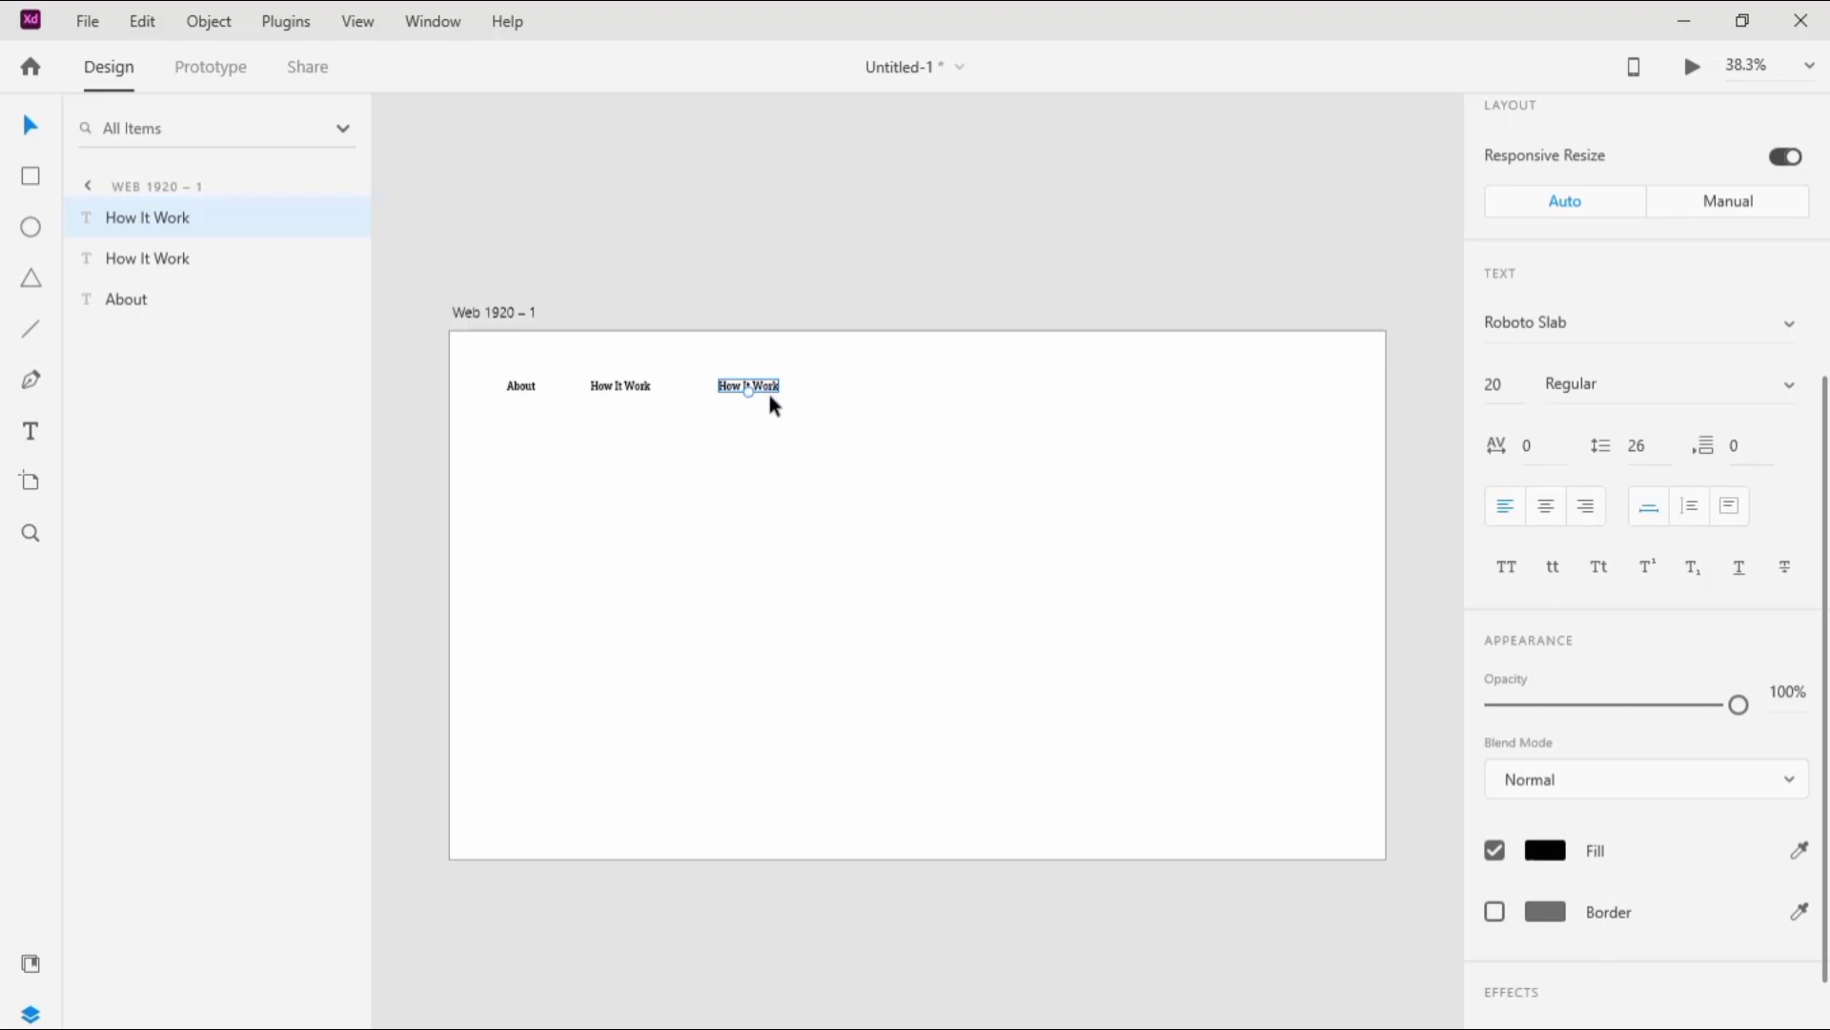
key("Right")
key("BackSpace")
key("BackSpace")
key("BackSpace")
key("BackSpace")
key("BackSpace")
key("BackSpace")
key("BackSpace")
key("BackSpace")
key("BackSpace")
key("BackSpace")
key("BackSpace")
type("Program")
key("Escape")
Step: Duplicate "Programs", place the copy just past the artboard's horizontal centre and change its wording to "BattlePeer"
key("ctrl+d")
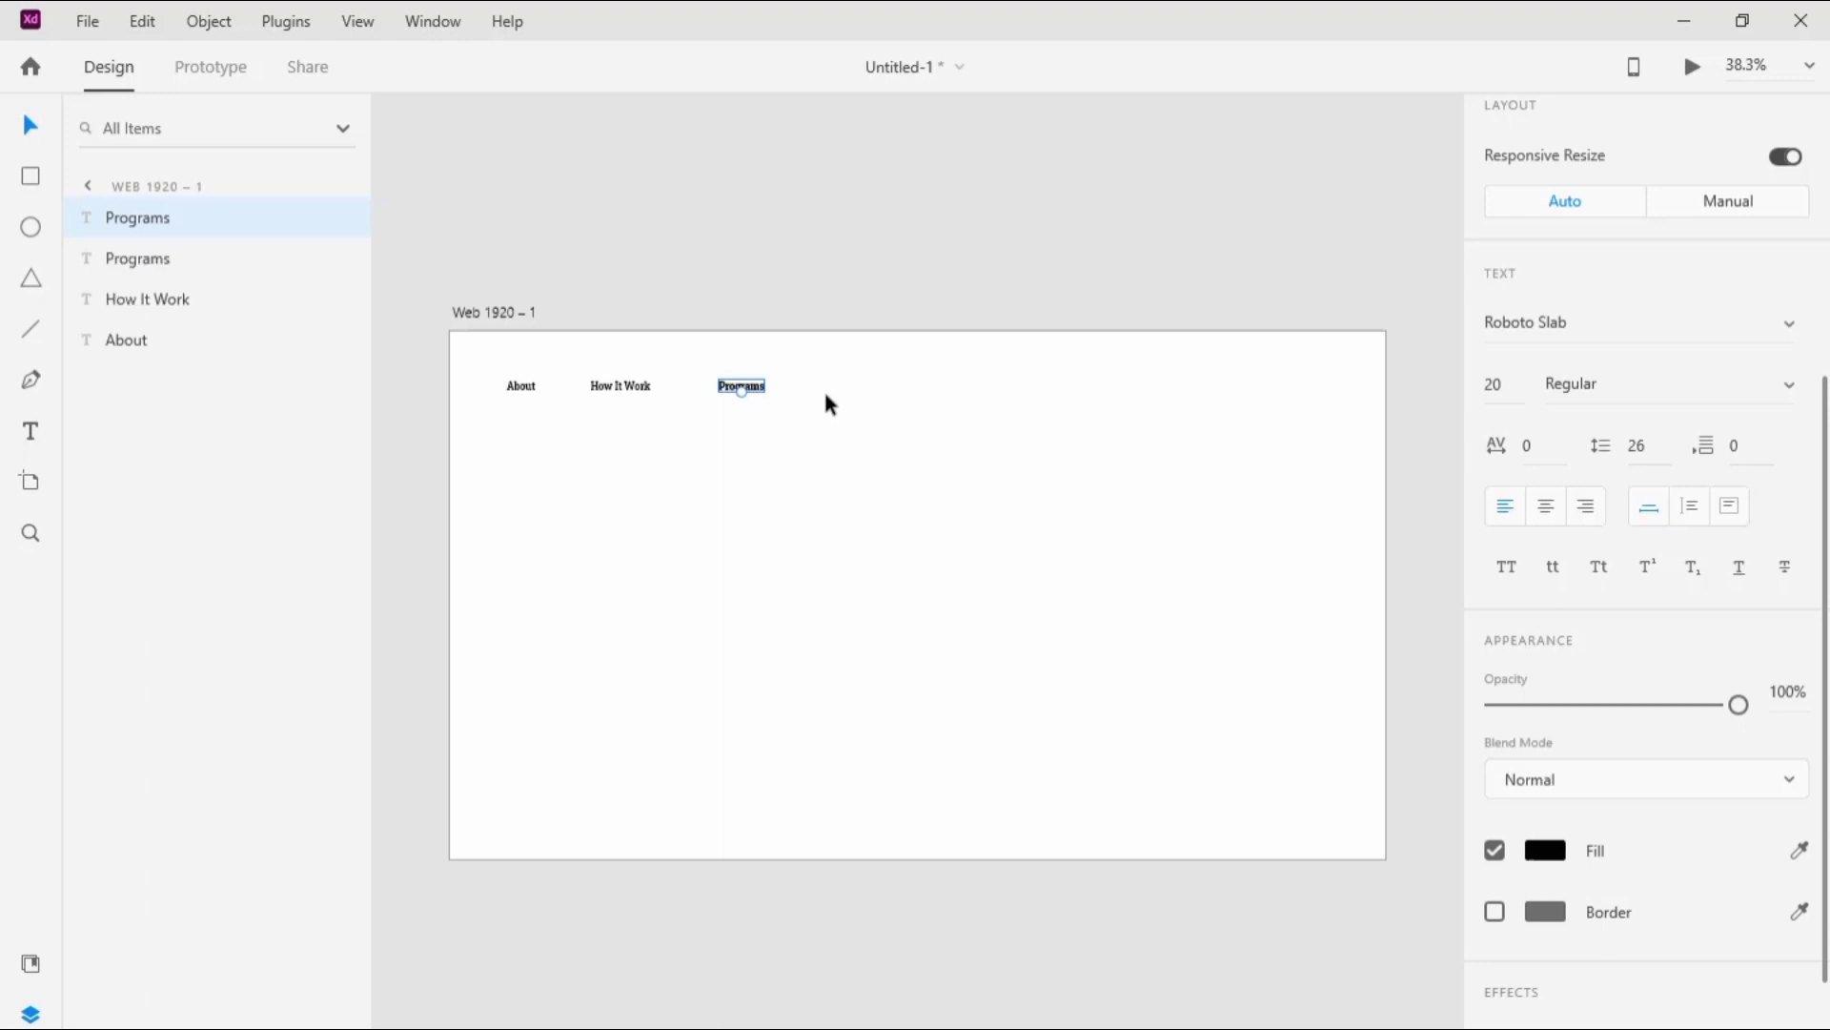
left_click_drag(753, 388, 968, 388)
double_click(965, 383)
key("Right")
key("BackSpace")
key("BackSpace")
key("BackSpace")
key("BackSpace")
key("BackSpace")
key("BackSpace")
key("BackSpace")
key("BackSpace")
type("BattlePeer")
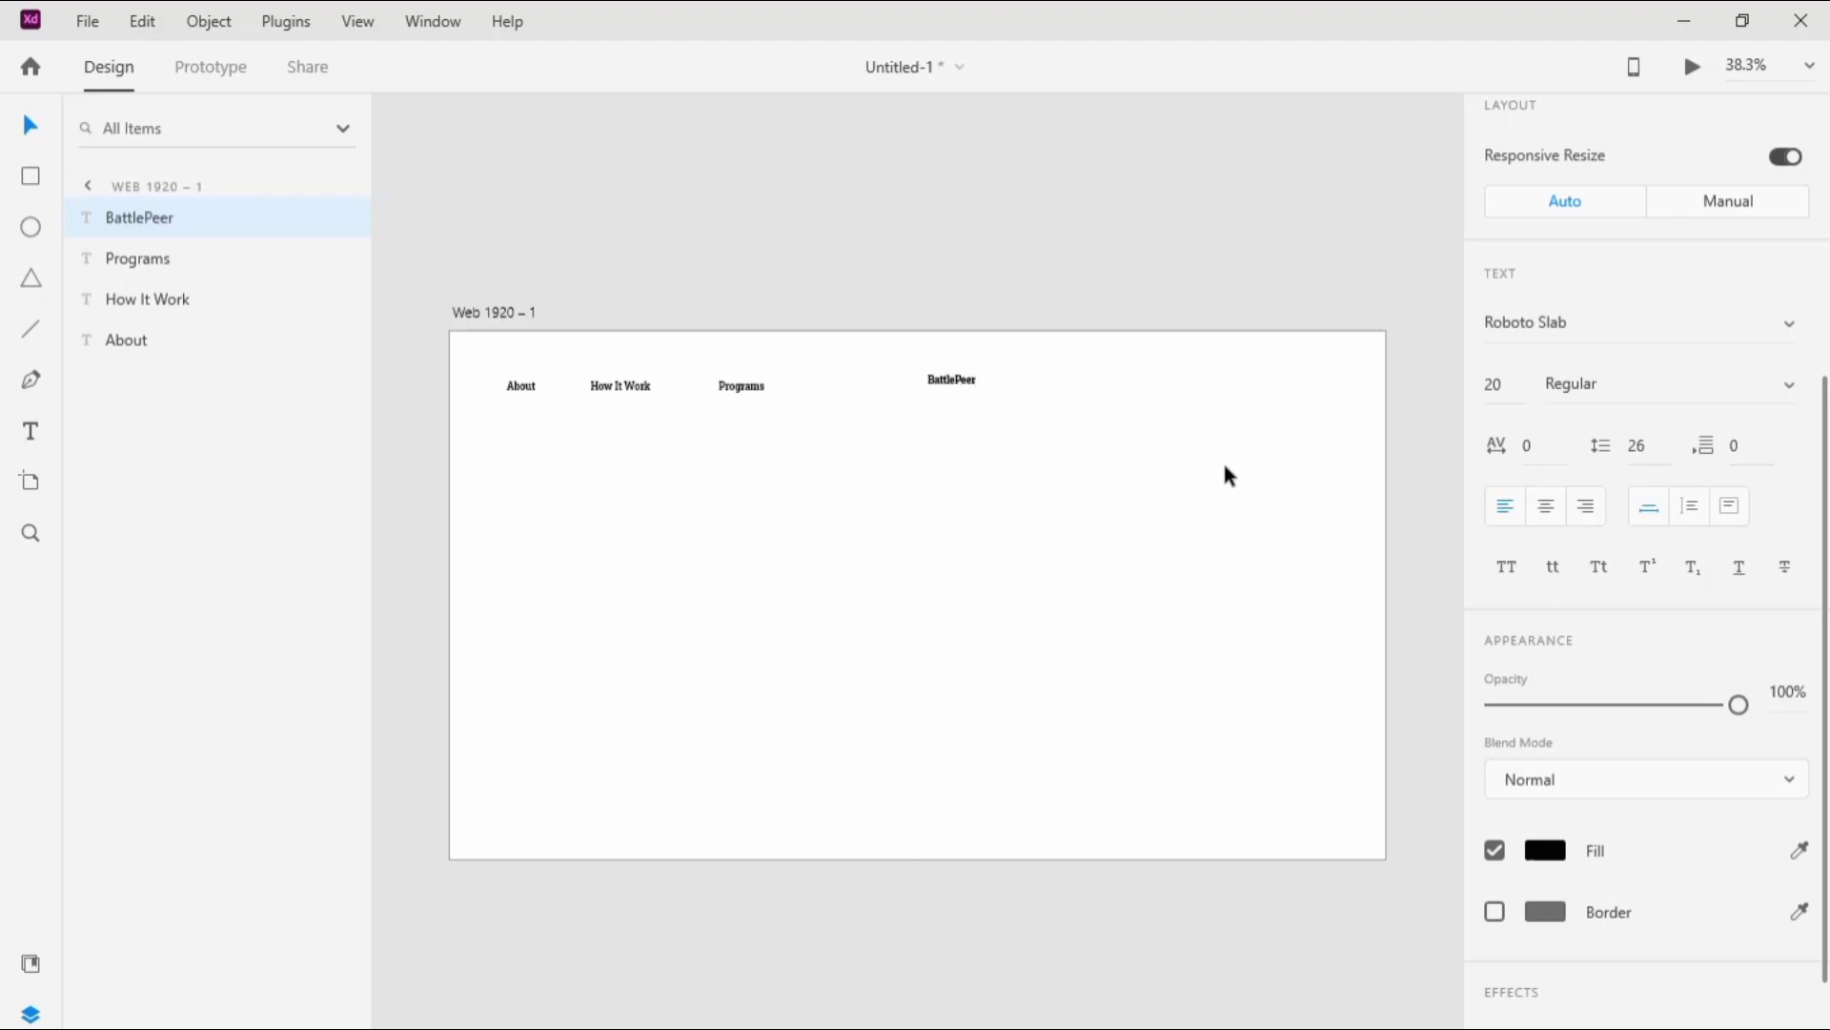
left_click(1211, 462)
Step: Duplicate "BattlePeer", place the copy to its right and change its wording to "Services"
left_click(961, 386)
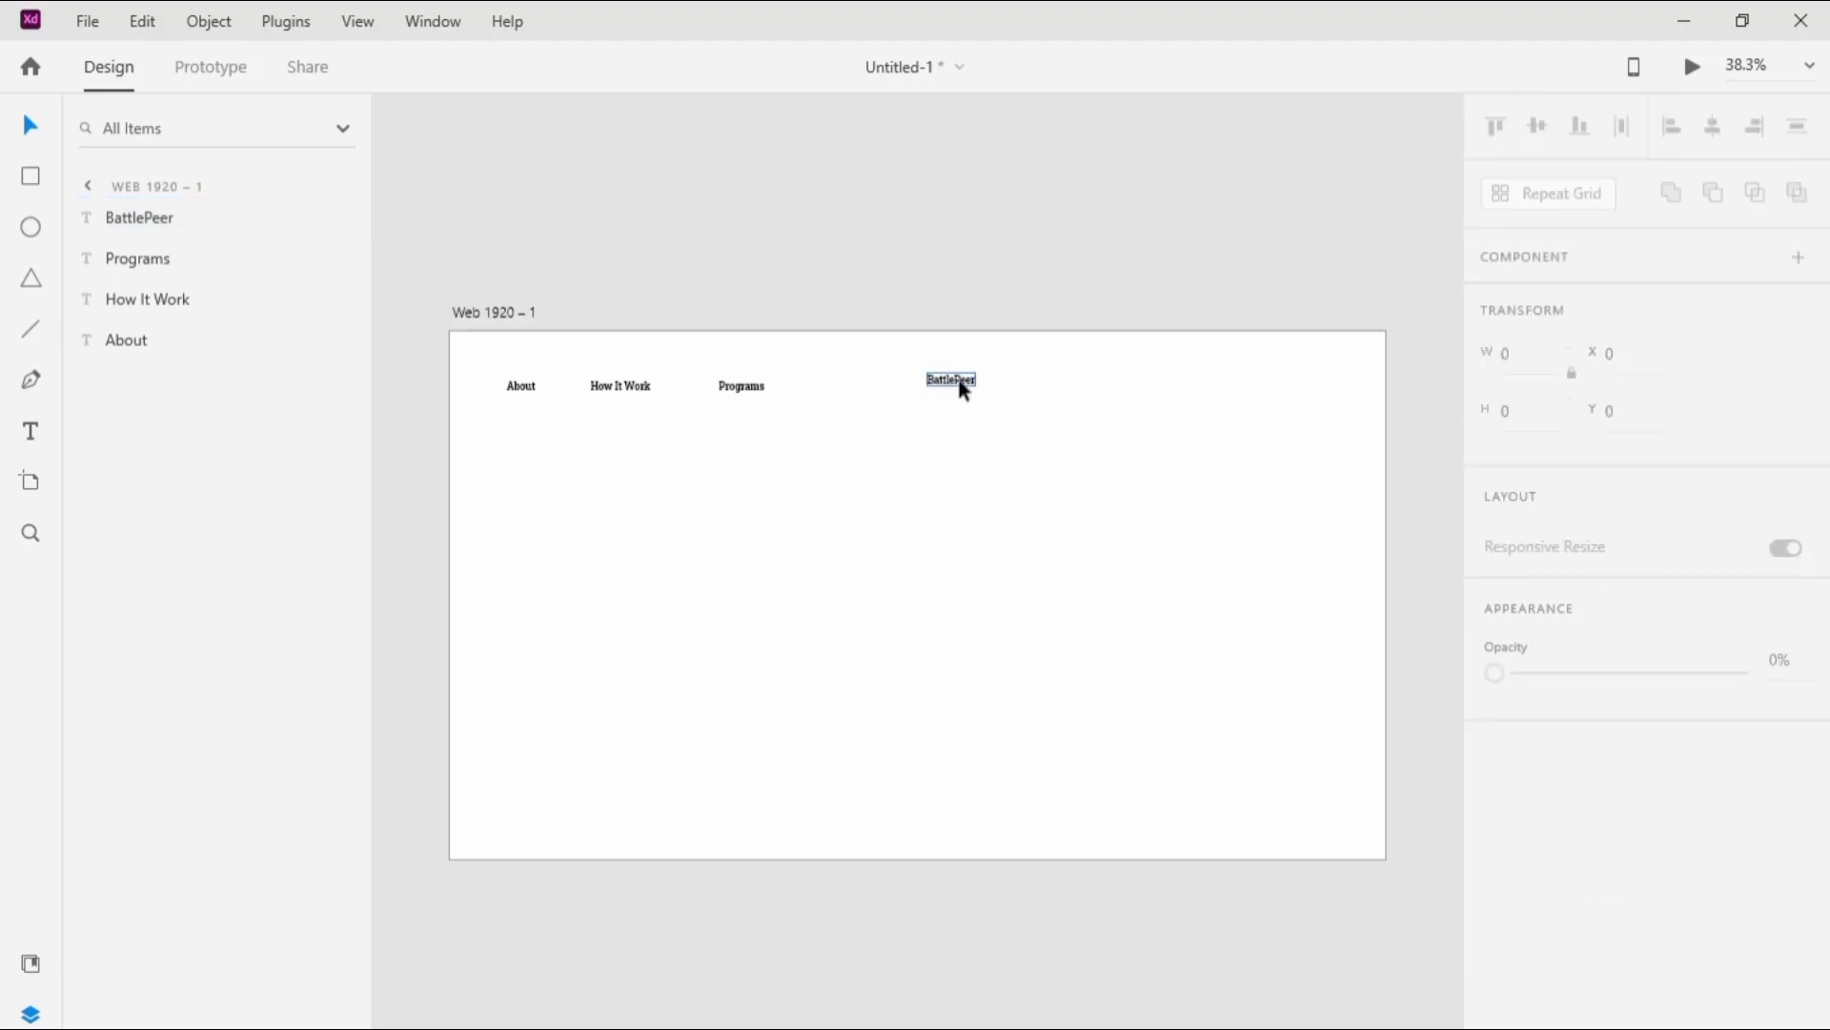
key("ctrl+d")
left_click_drag(966, 390, 1133, 396)
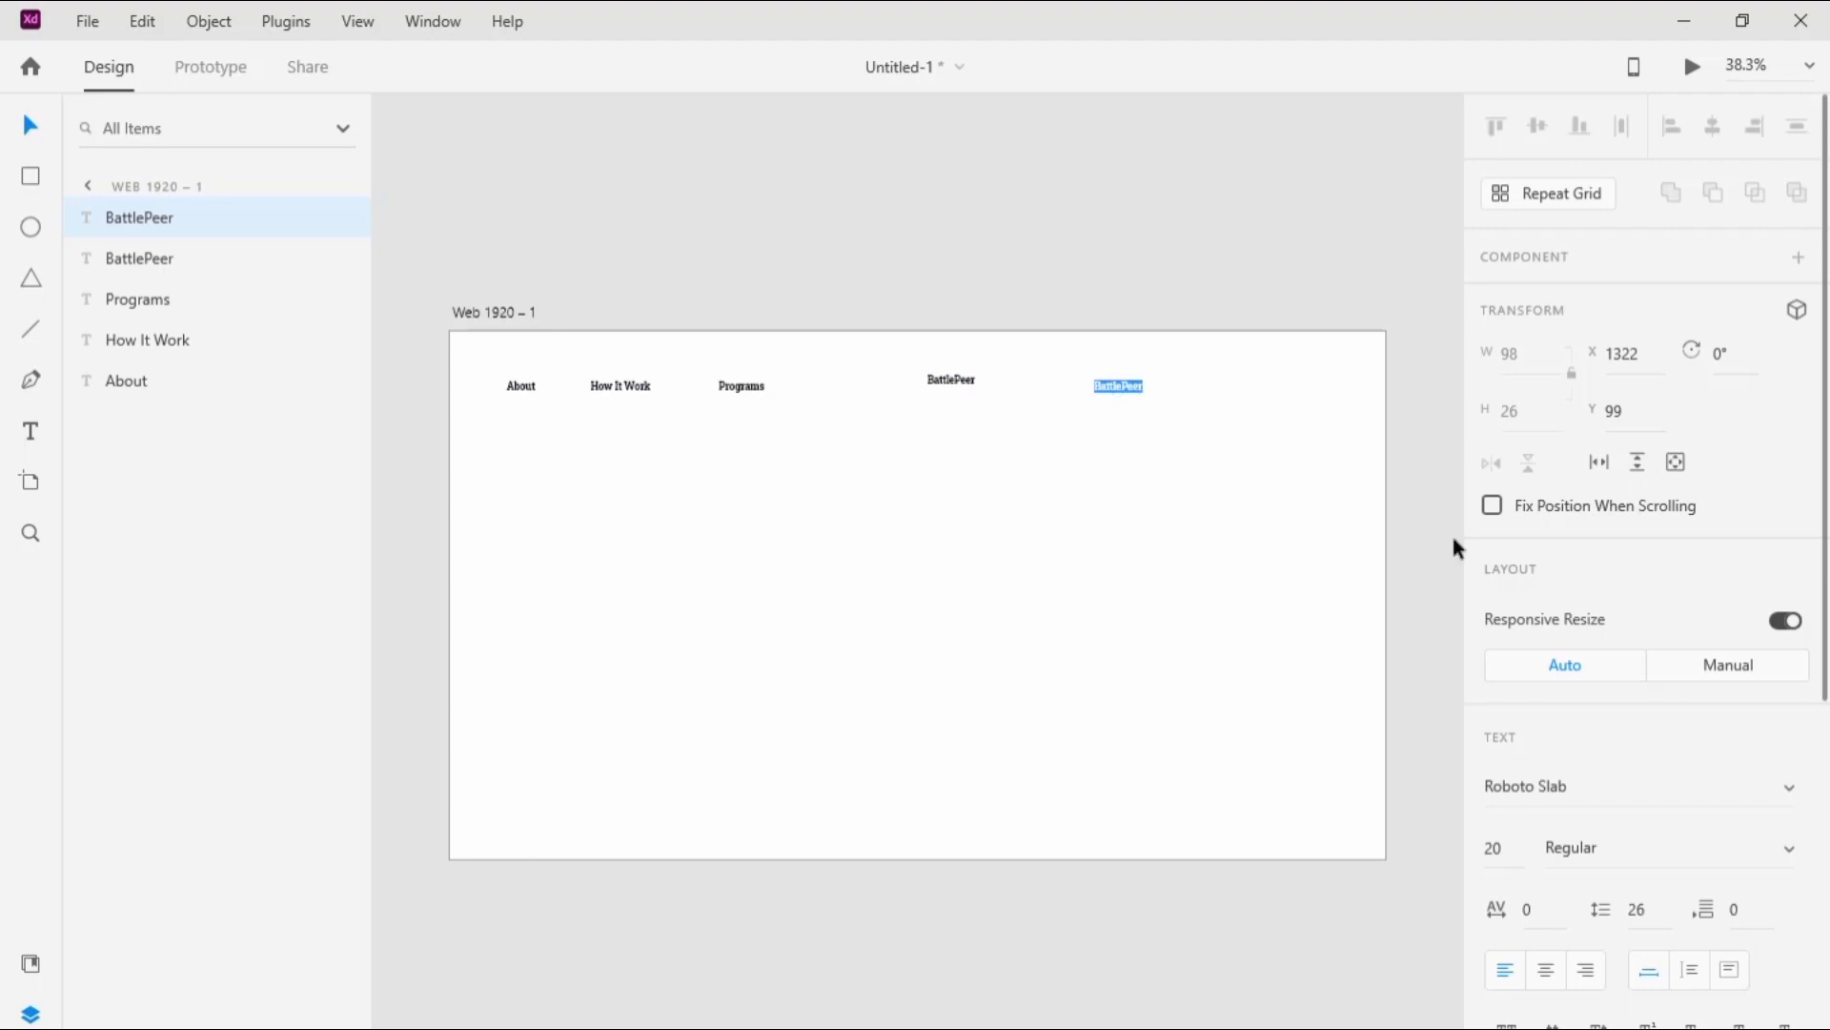
key("BackSpace")
key("BackSpace")
key("BackSpace")
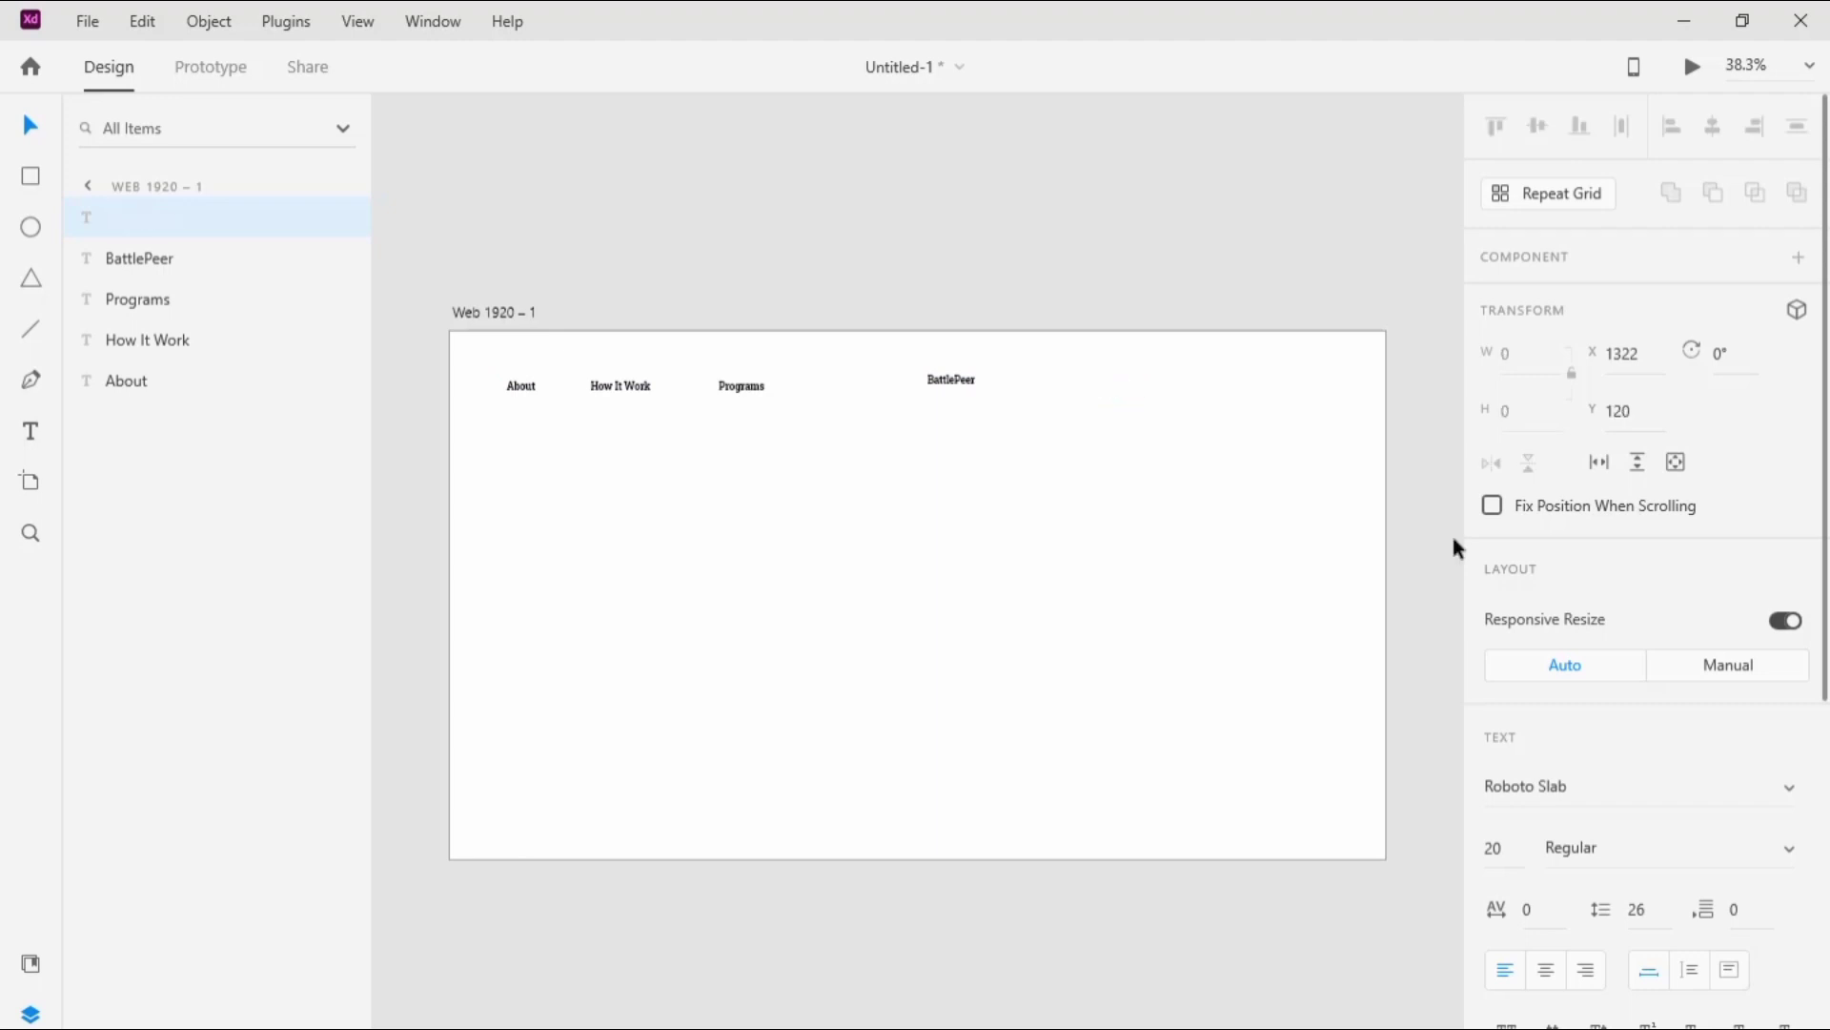
type("Services")
key("Escape")
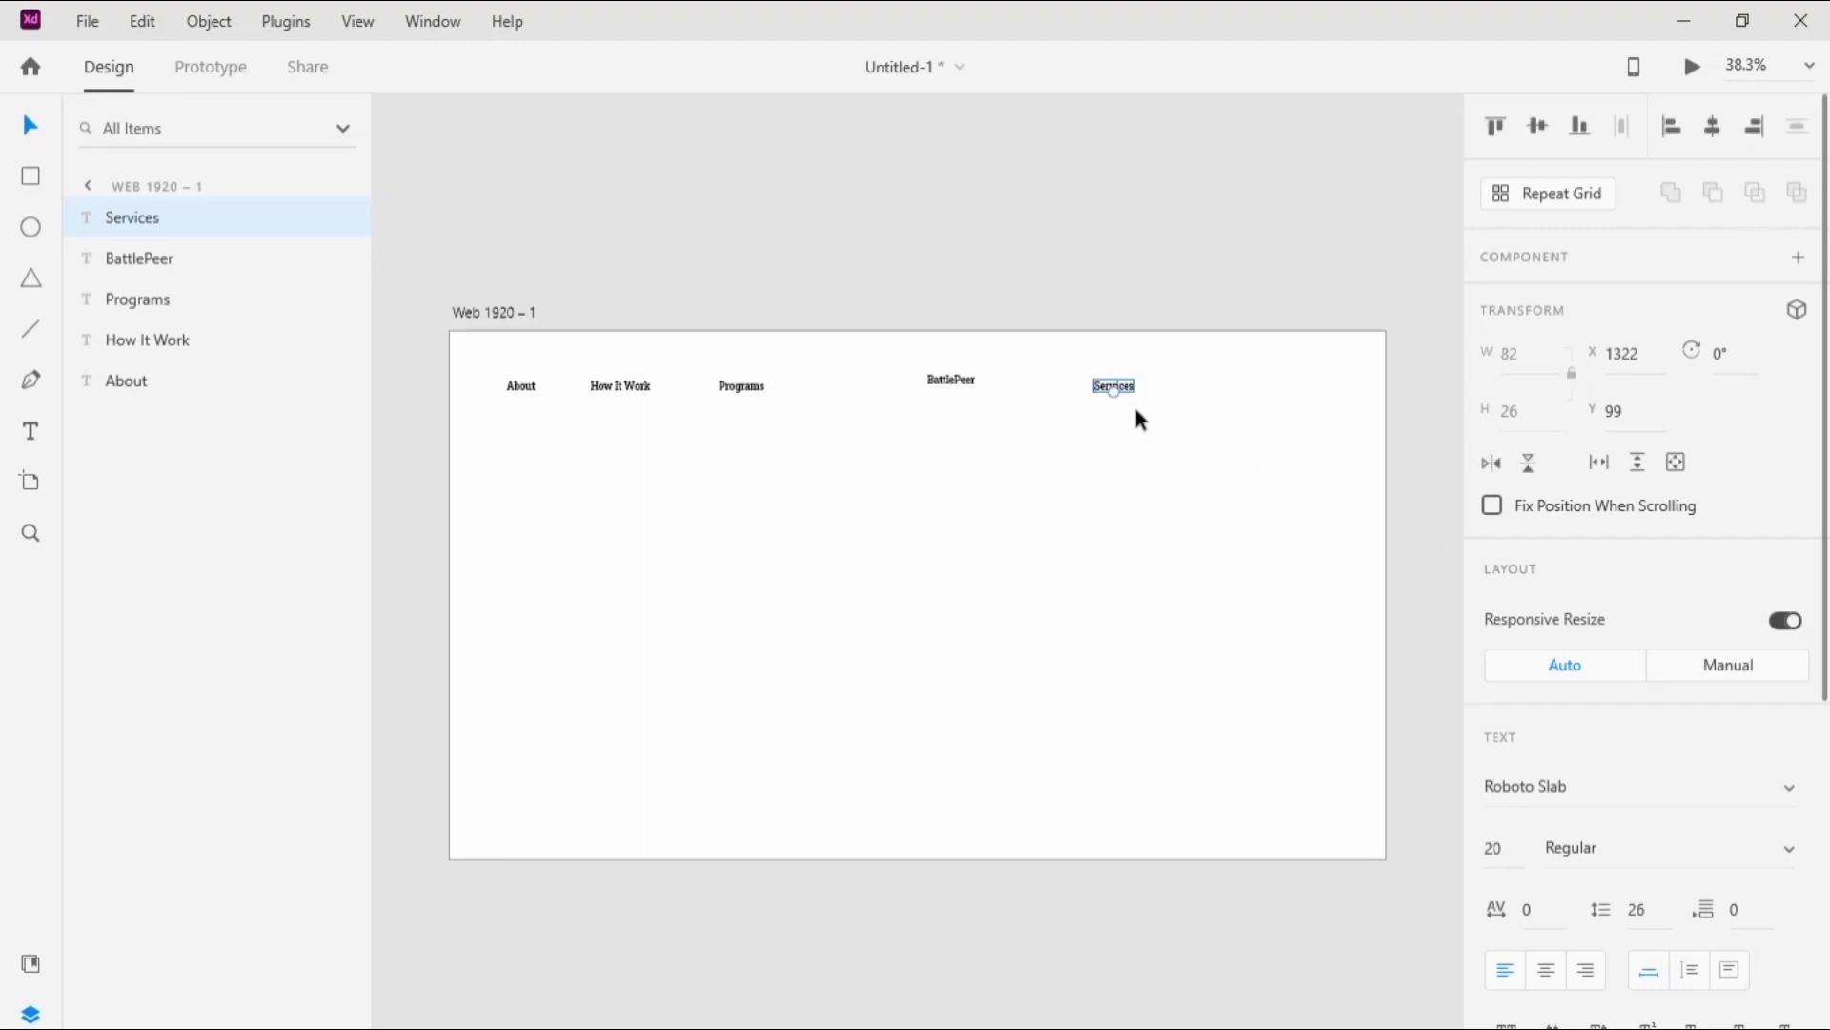
Step: Level "Services" with "BattlePeer" and add a duplicate of it to the right reading "contacts"
key("ctrl+d")
left_click_drag(1131, 380, 1090, 379)
left_click_drag(1203, 383, 1193, 383)
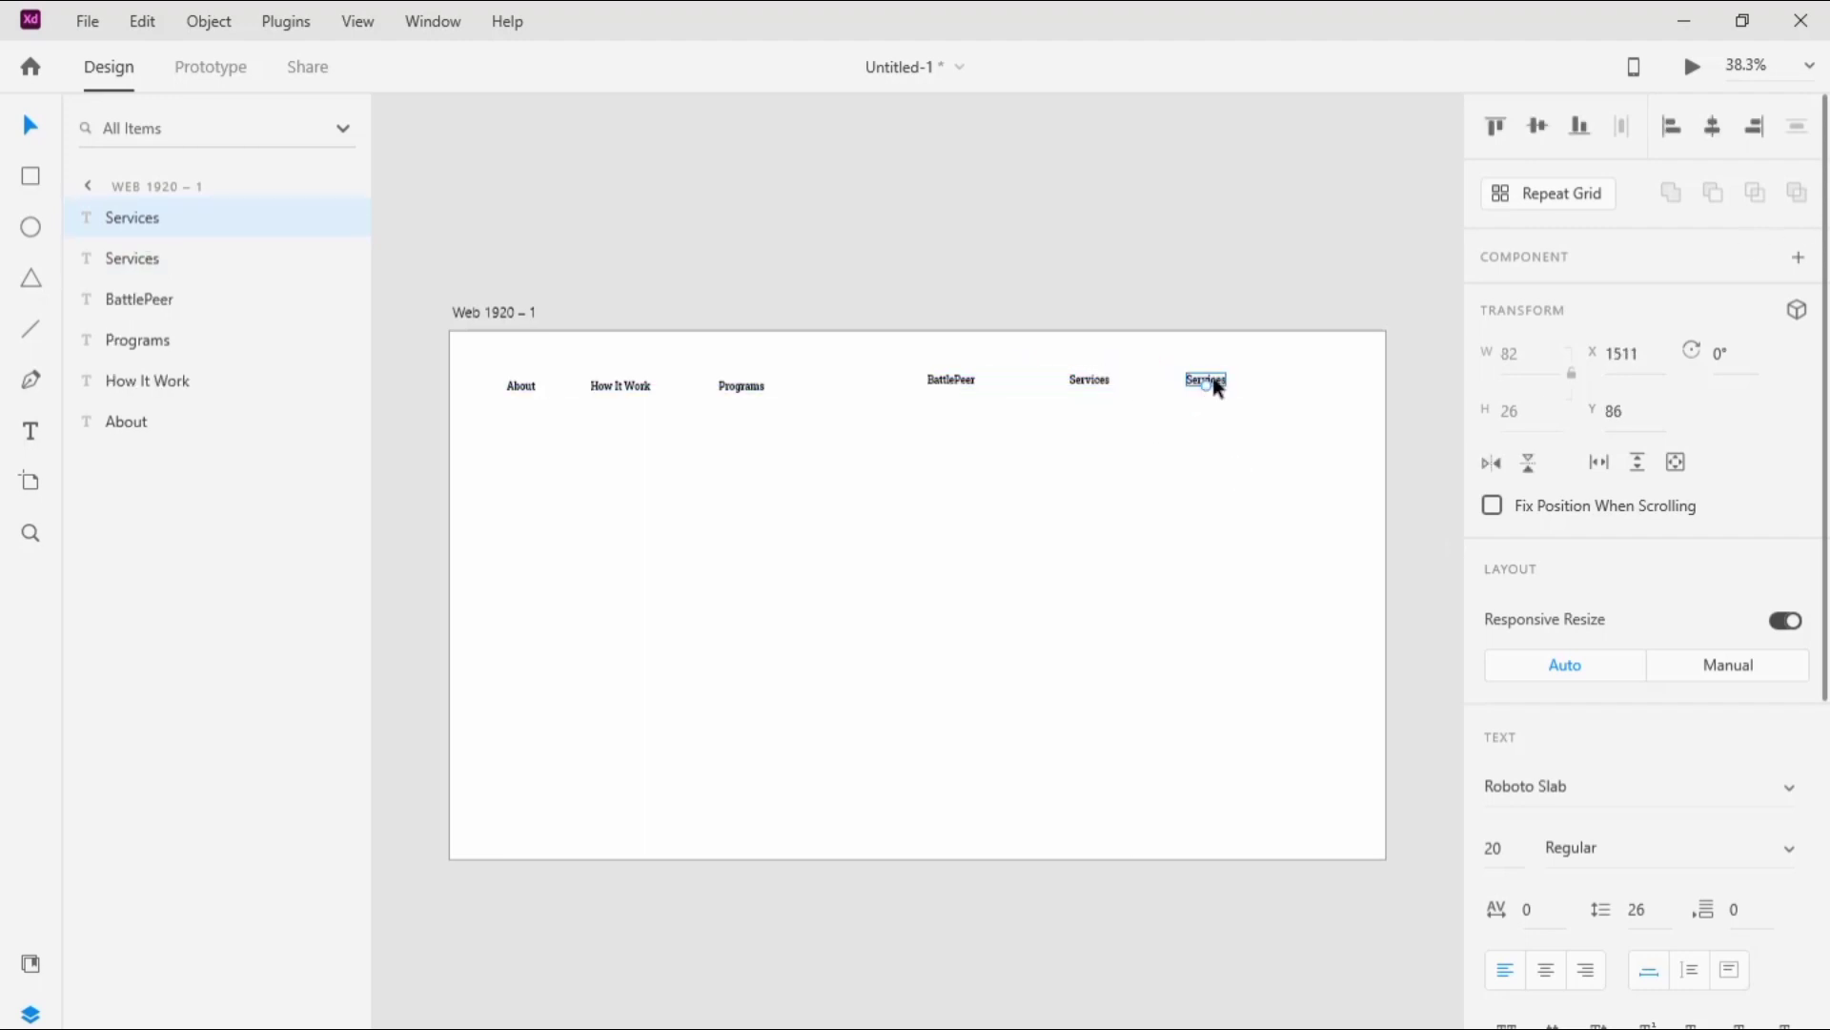
double_click(1211, 380)
key("BackSpace")
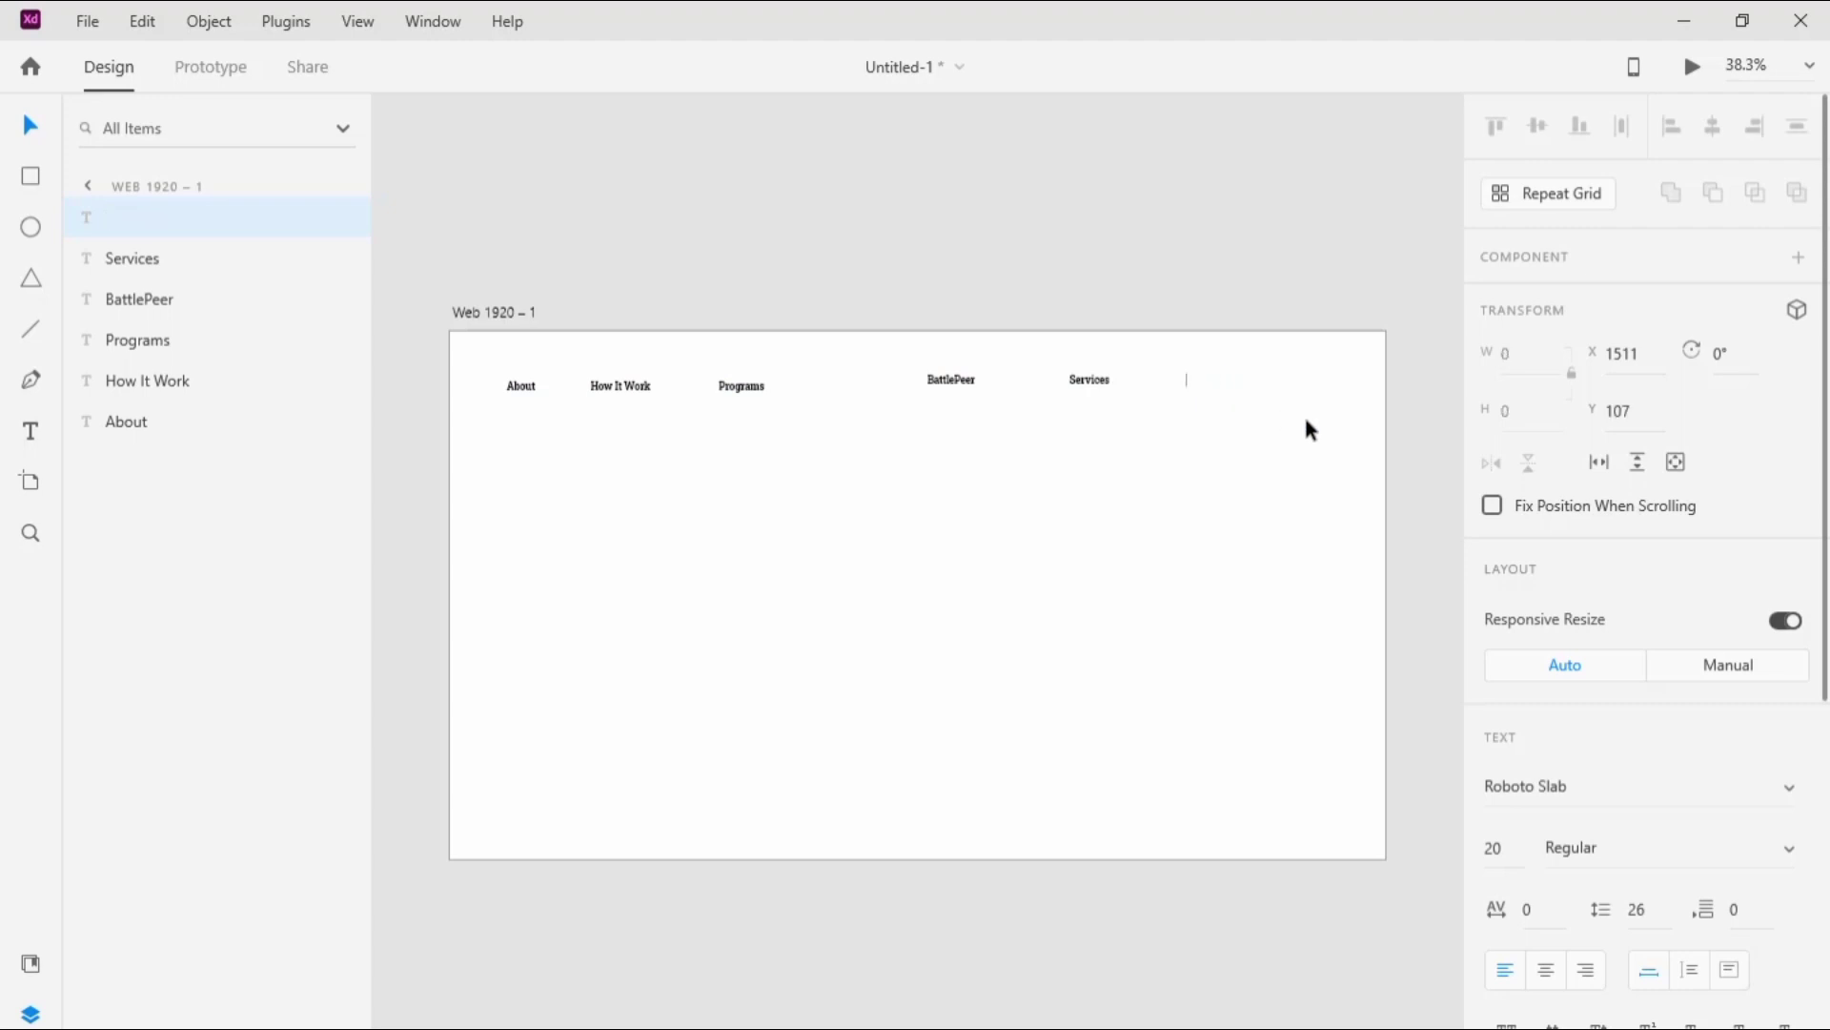
type("contacts")
key("Escape")
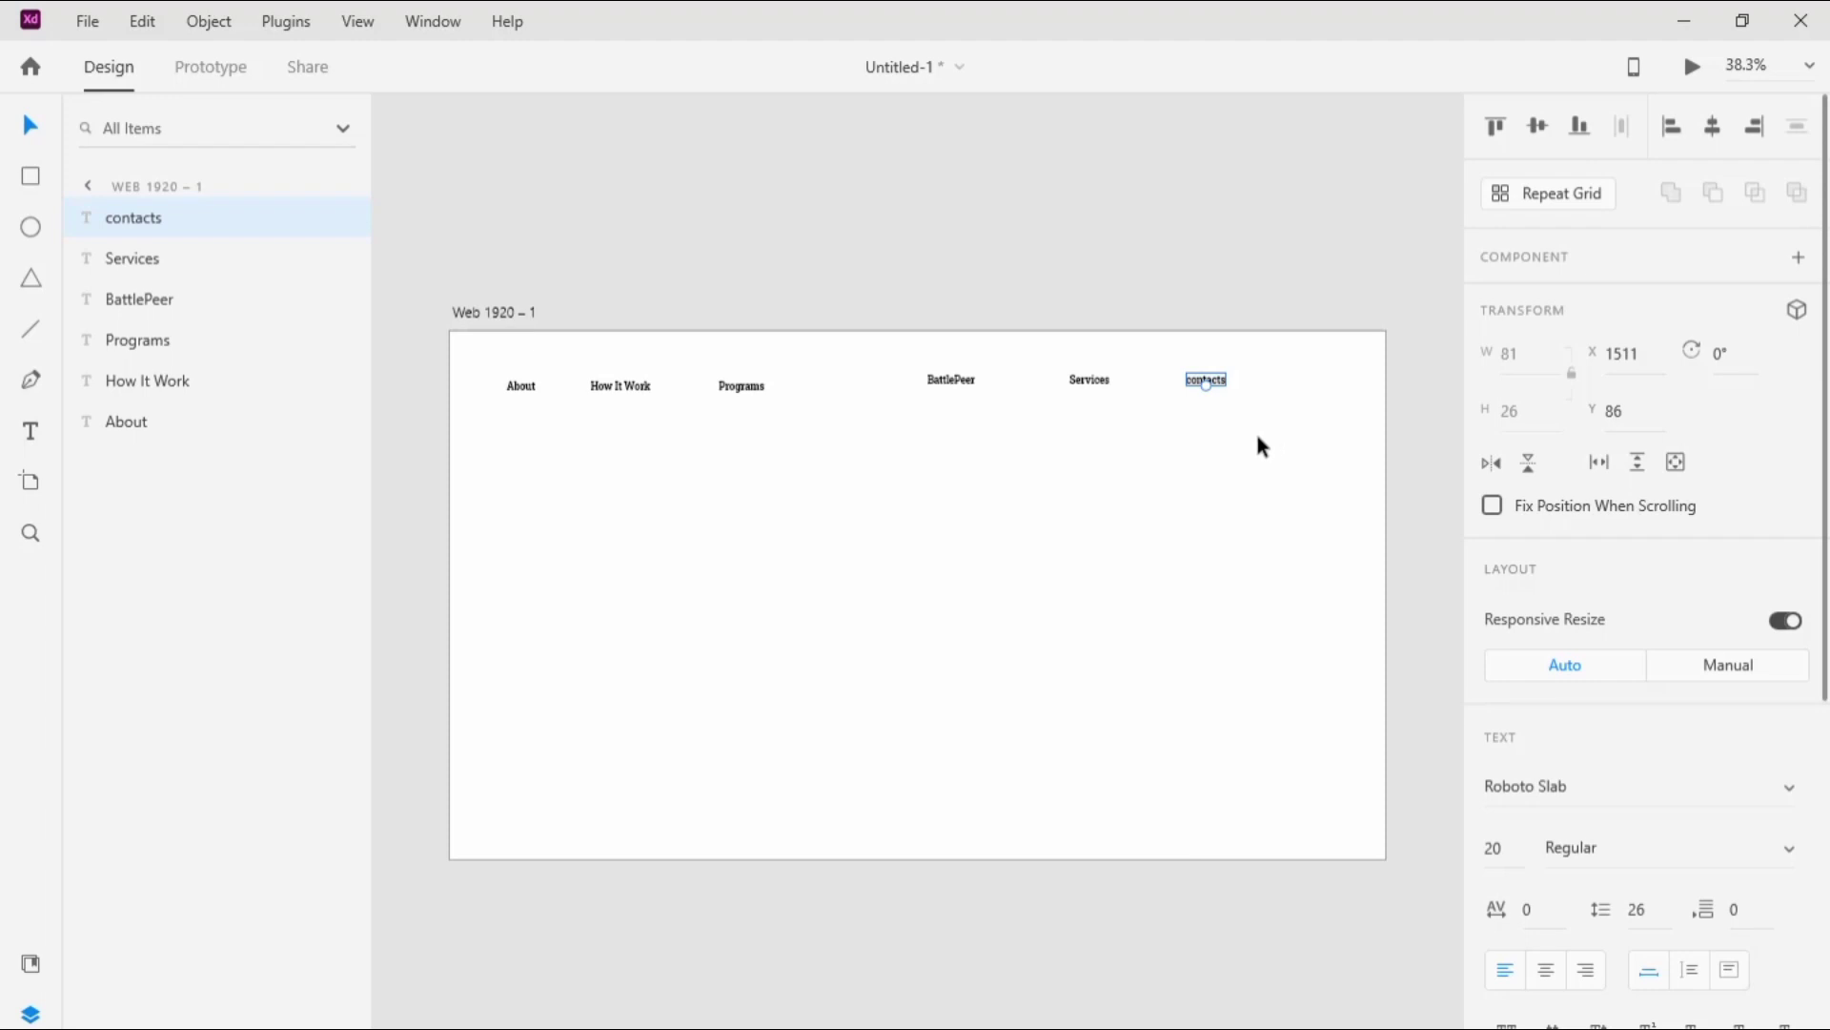
Step: Make the "BattlePeer" text Bold at size 50 and move it to the top centre of the artboard
left_click(964, 389)
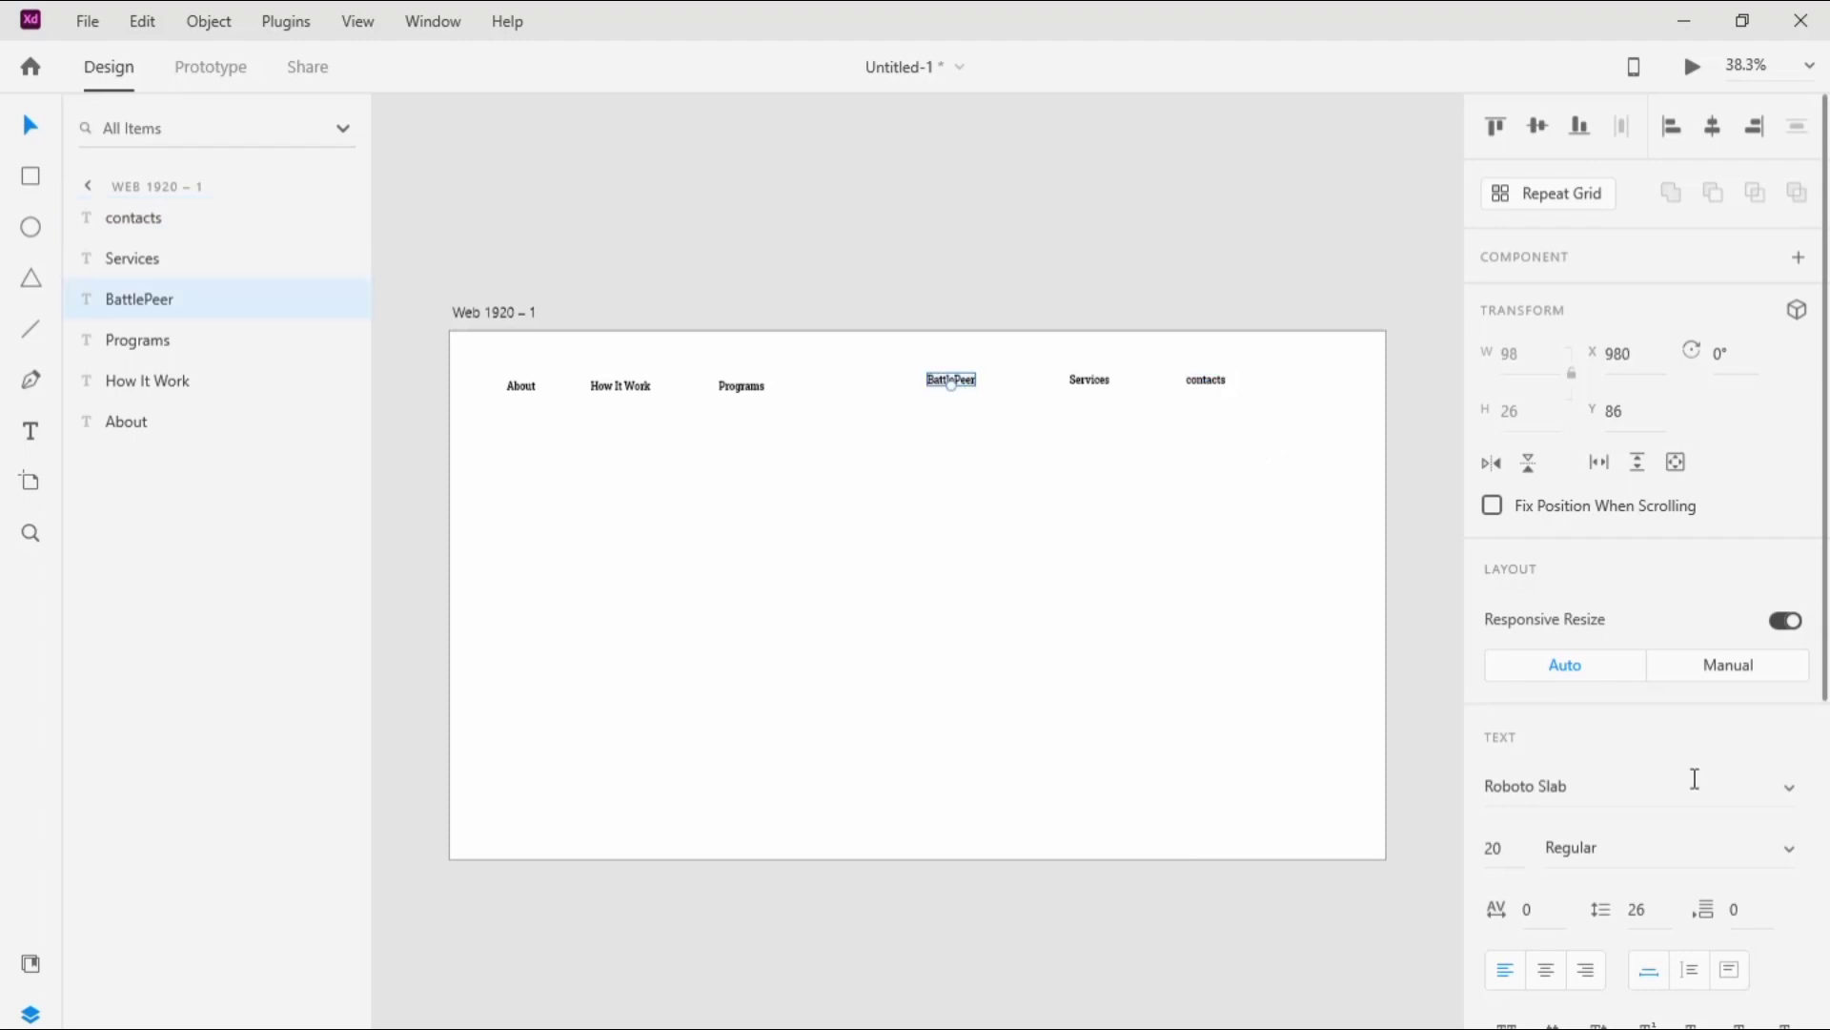
left_click(1789, 787)
left_click(1792, 784)
left_click(1789, 848)
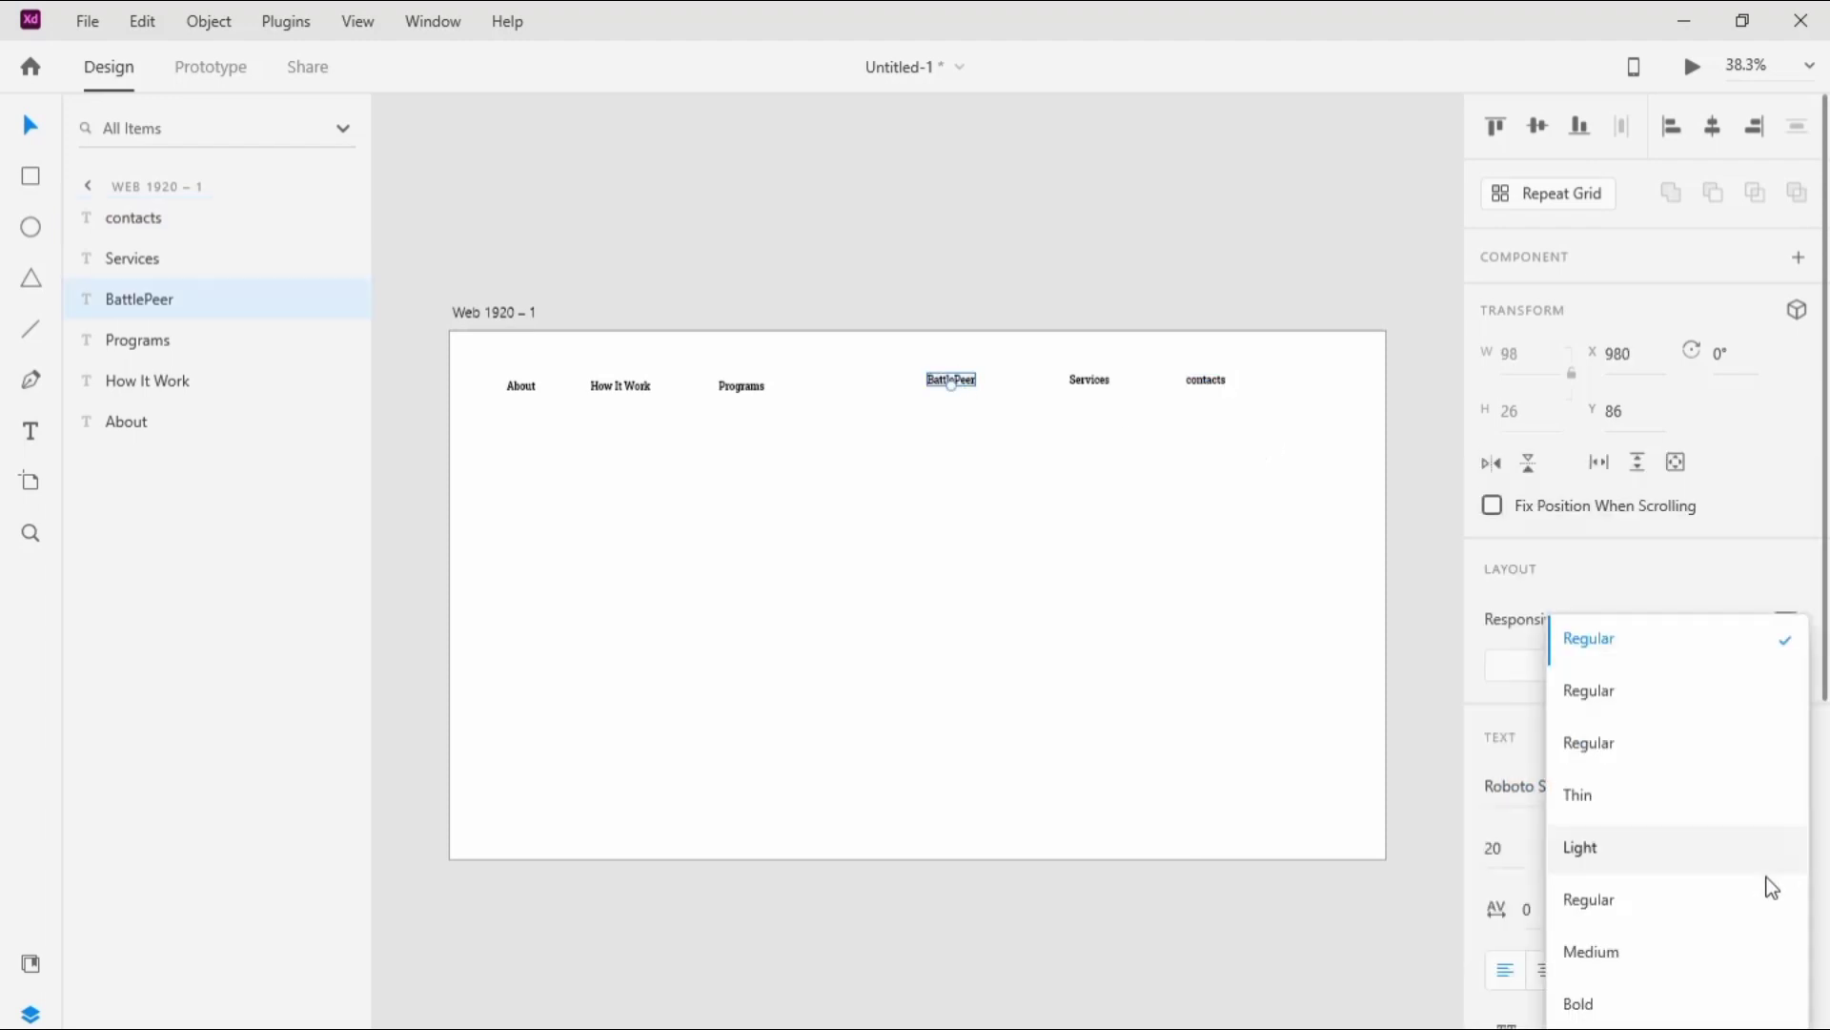
left_click(1678, 1002)
left_click(1511, 847)
type("50")
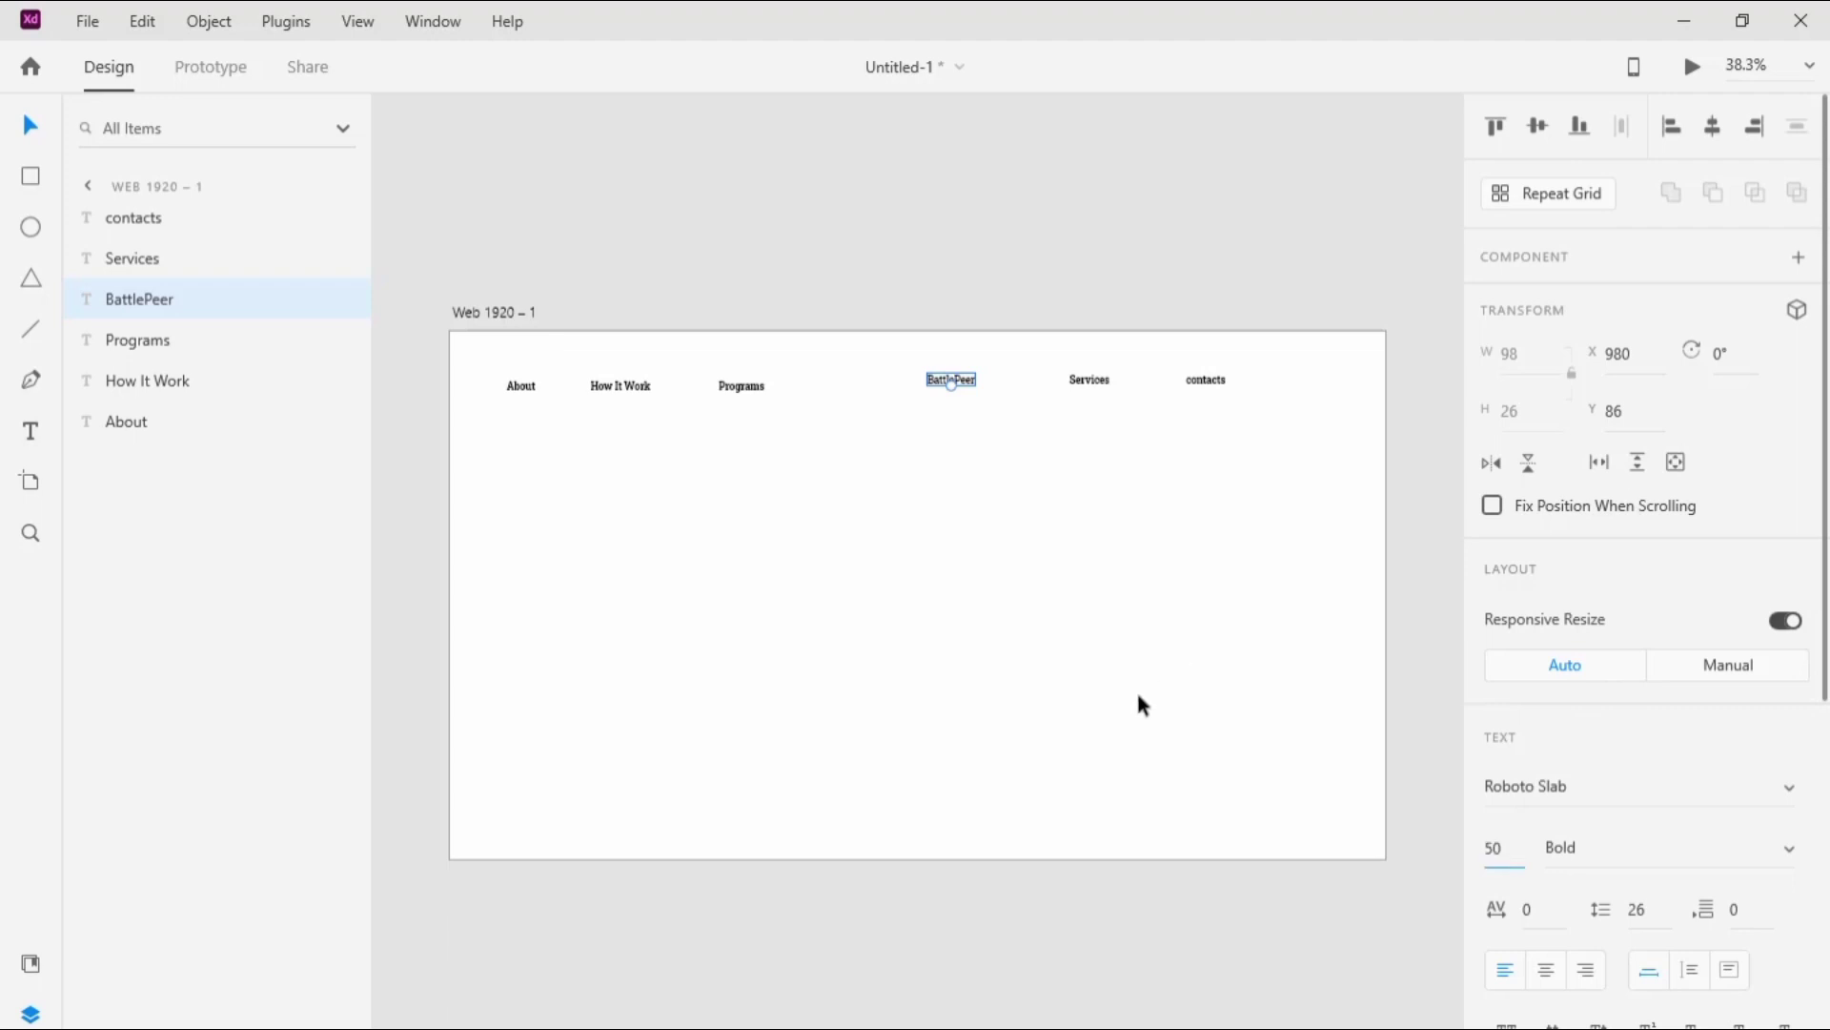
left_click(1135, 694)
left_click_drag(1005, 375, 928, 366)
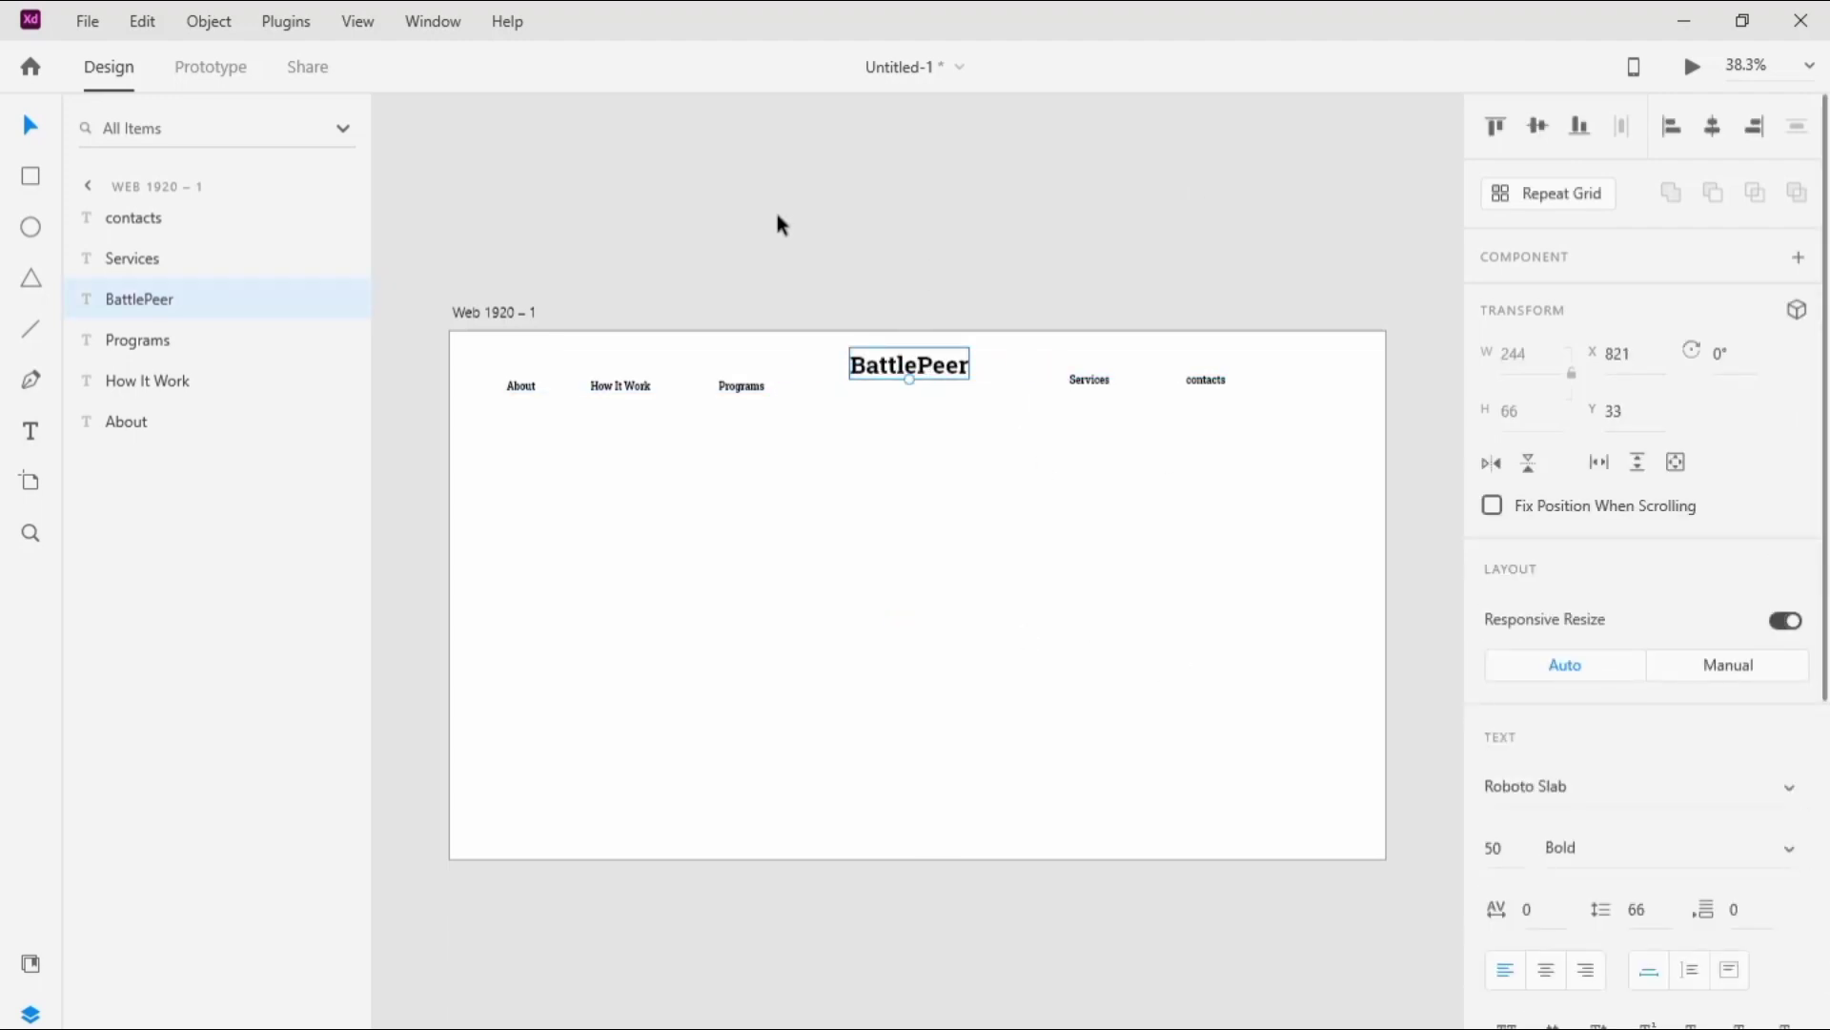
Step: Draw a button rectangle about 143 × 39 px to the right of "contacts" and set its corner radius to 20
left_click(31, 175)
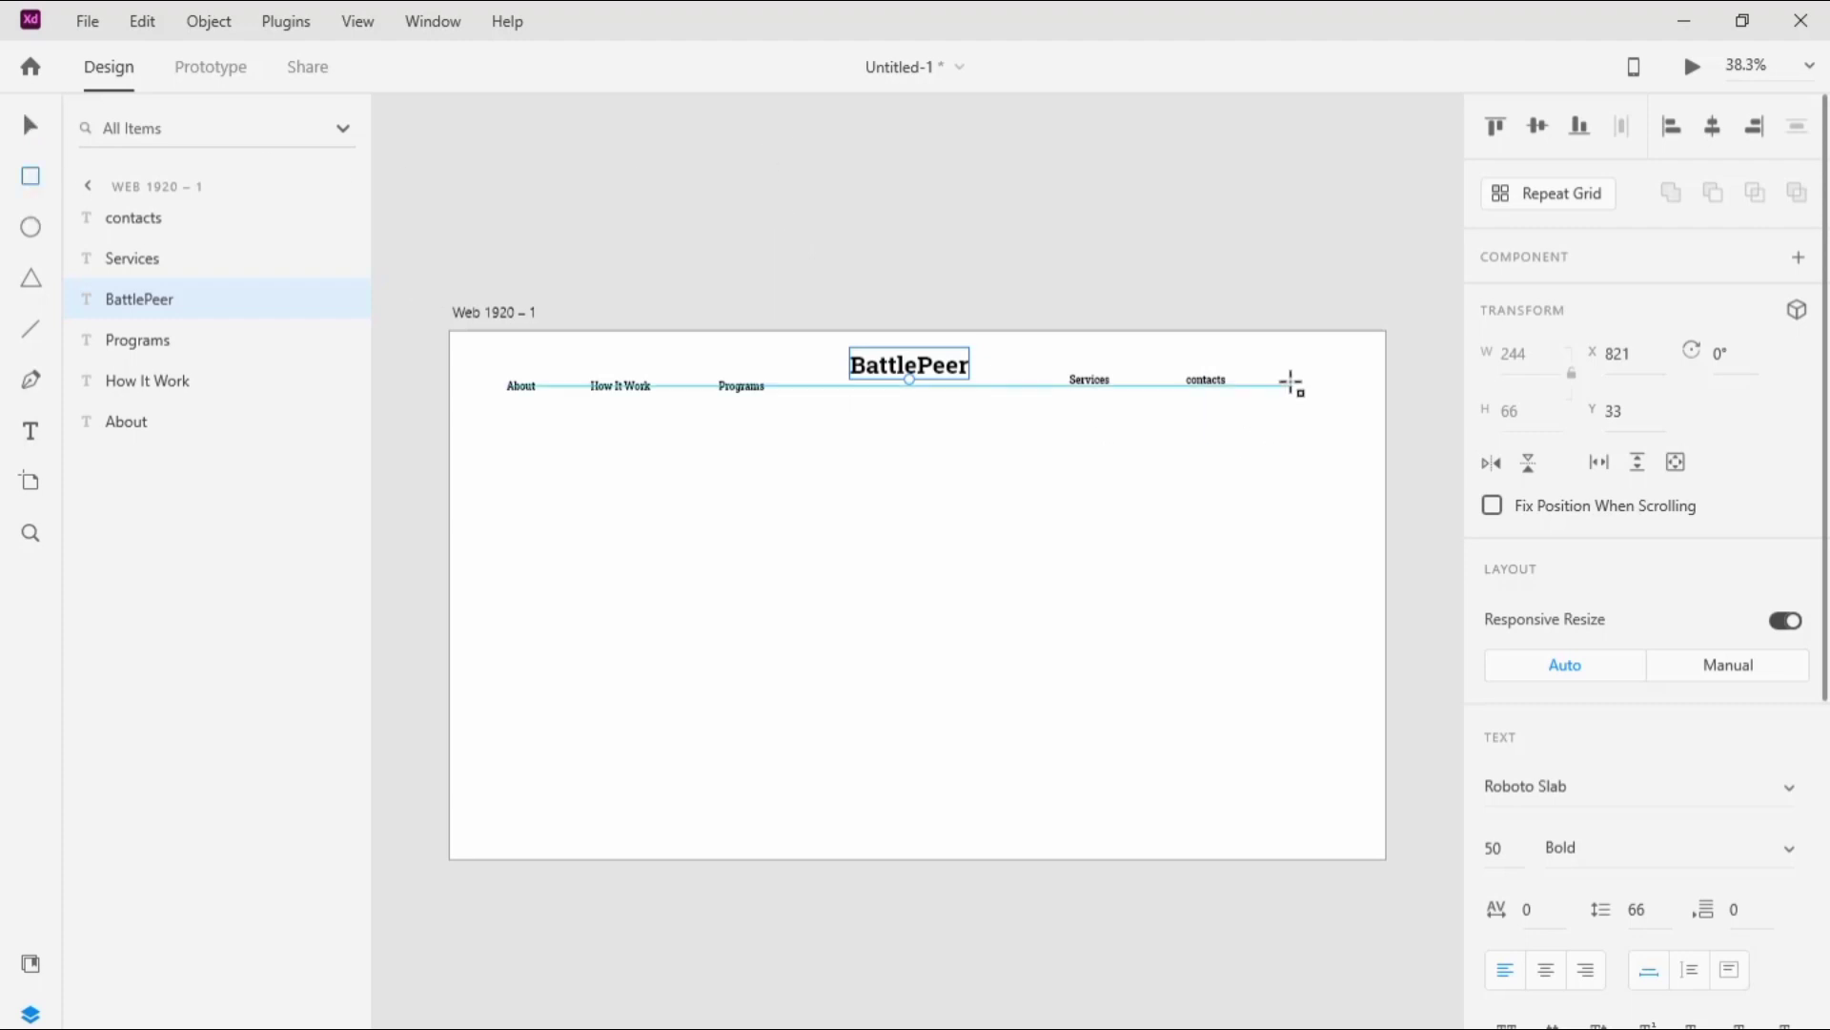
mouse_move(1287, 380)
left_mouse_down()
mouse_move(1357, 400)
mouse_move(1328, 390)
left_mouse_up()
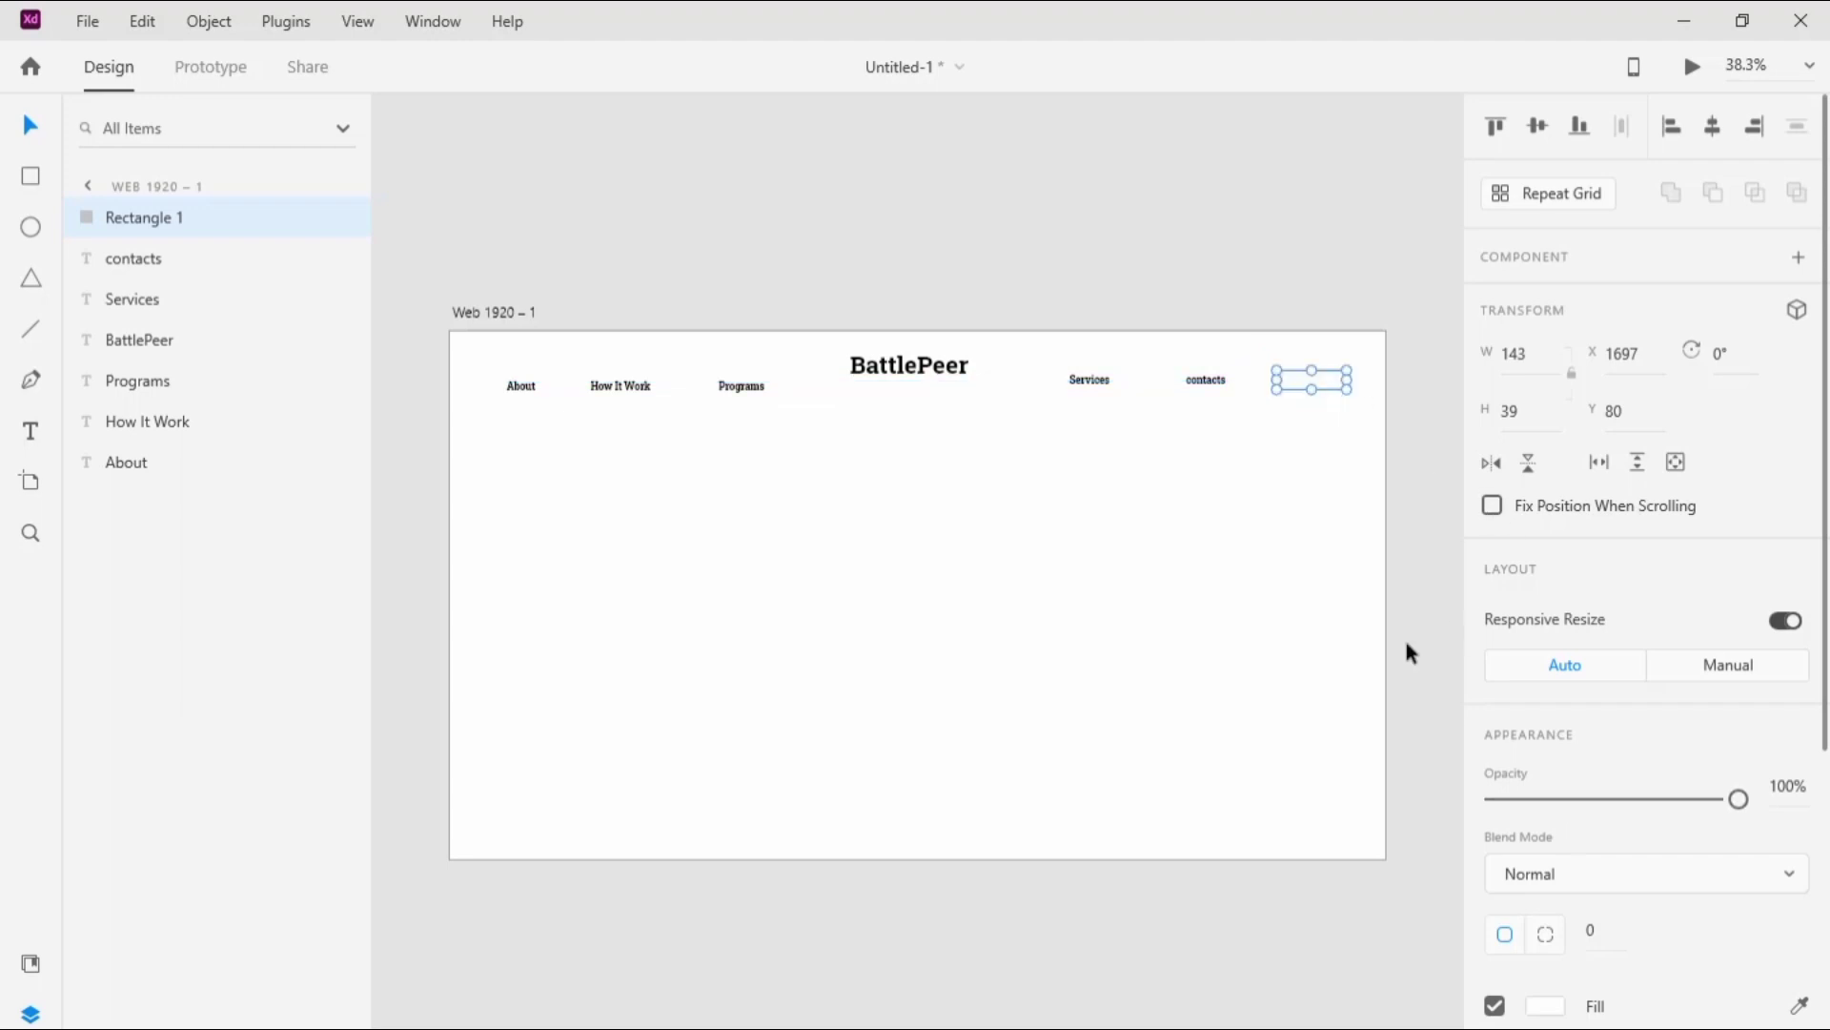
left_click(1546, 934)
type("20")
left_click(1135, 177)
left_click(1329, 368)
key("Tab")
type("20")
left_click(1333, 394)
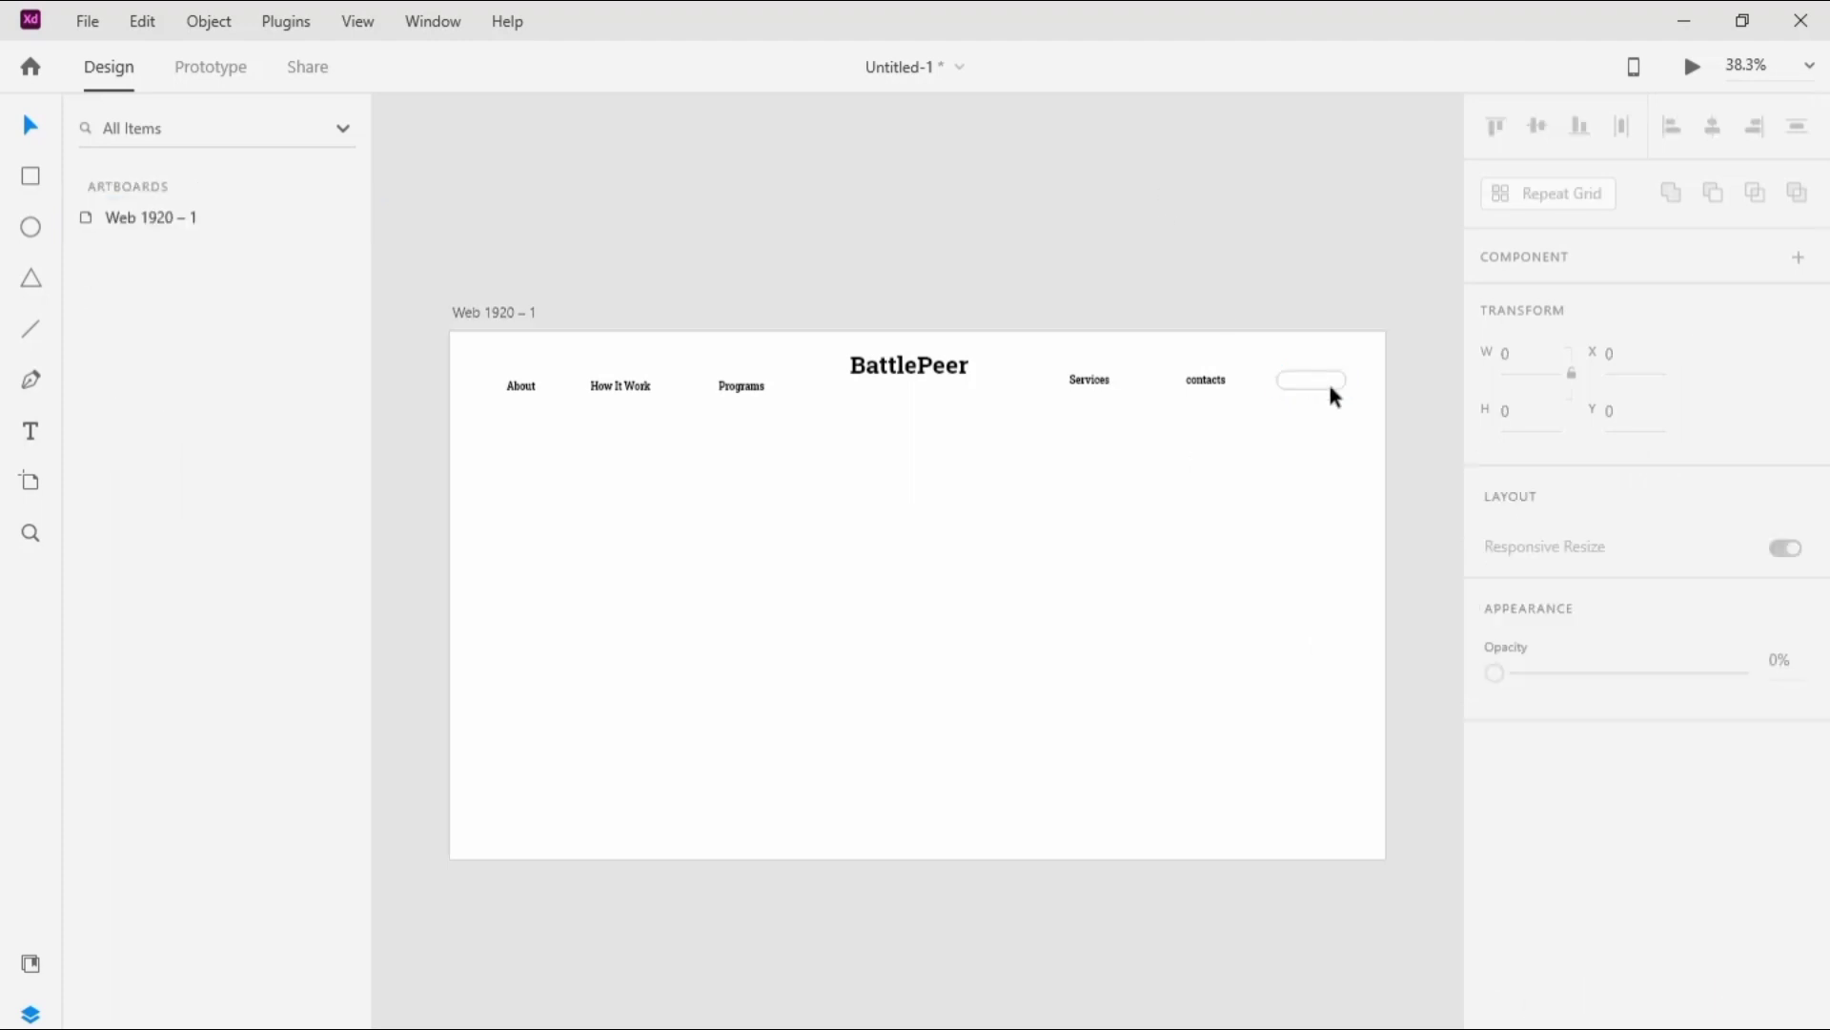
Step: Fill the rounded button rectangle with black
left_click(1331, 386)
left_click(1545, 1006)
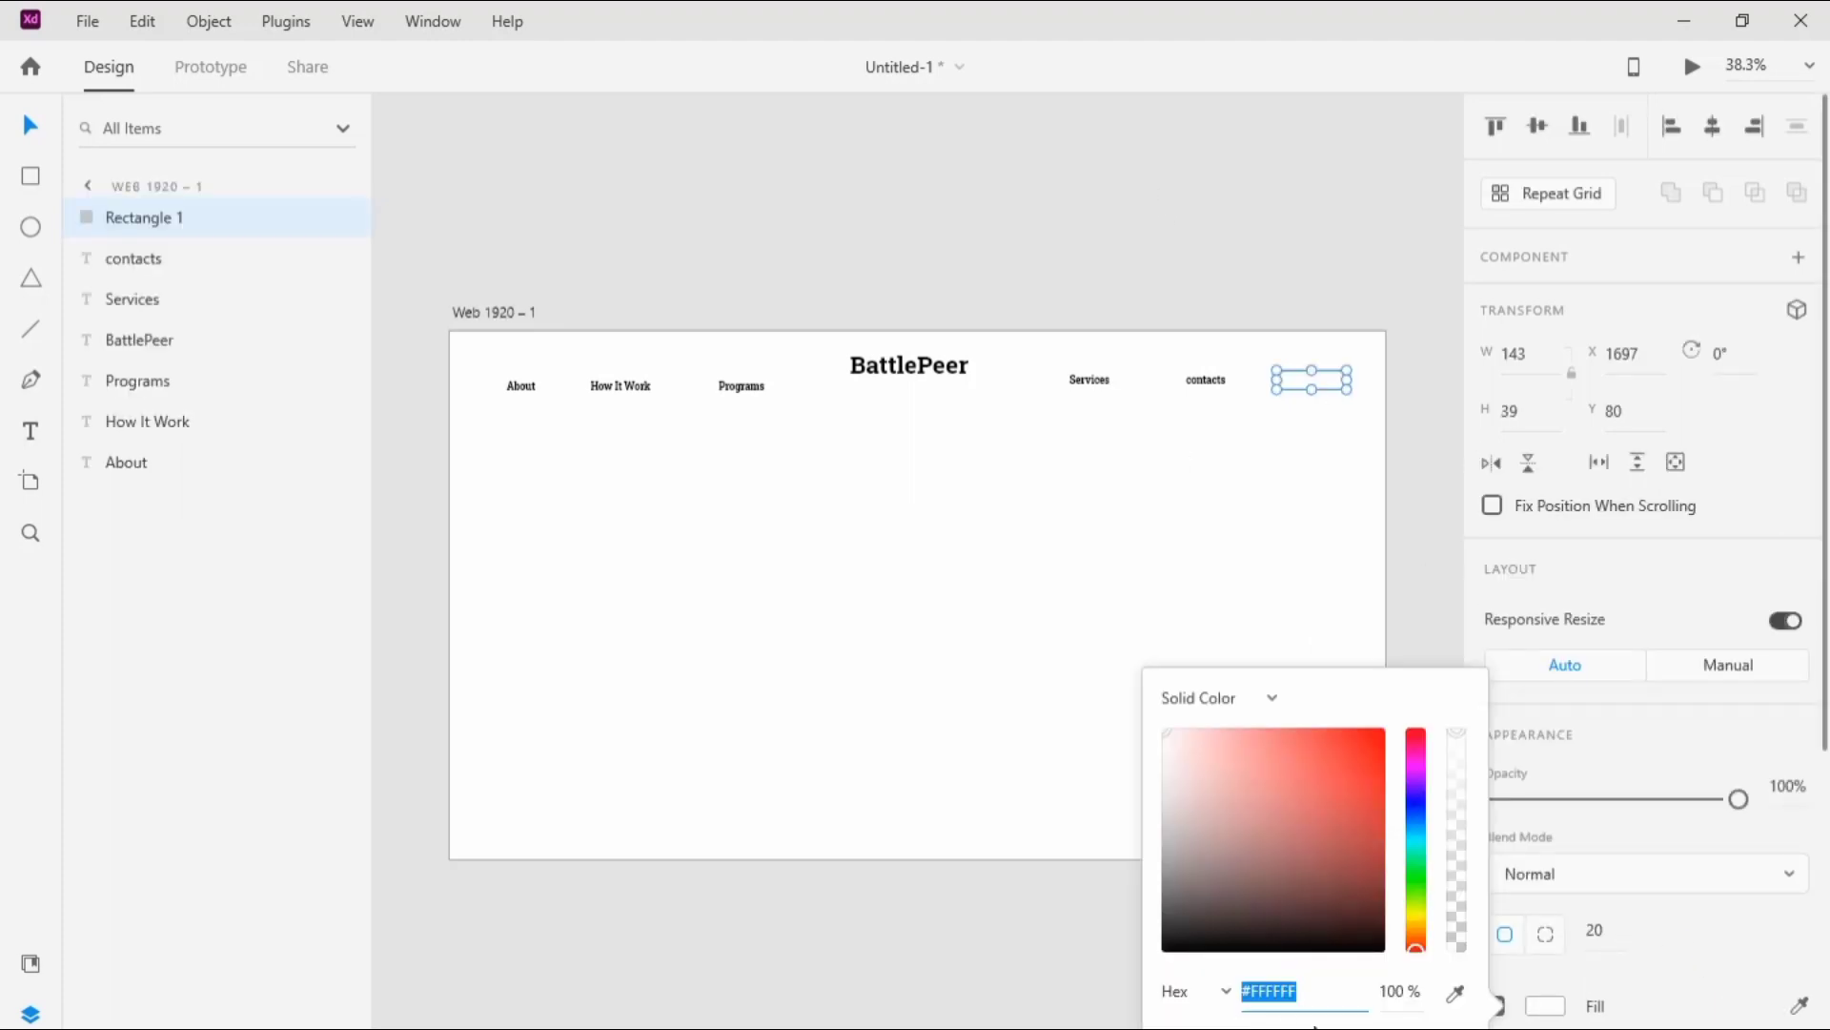
type("#FFF")
left_click(992, 947)
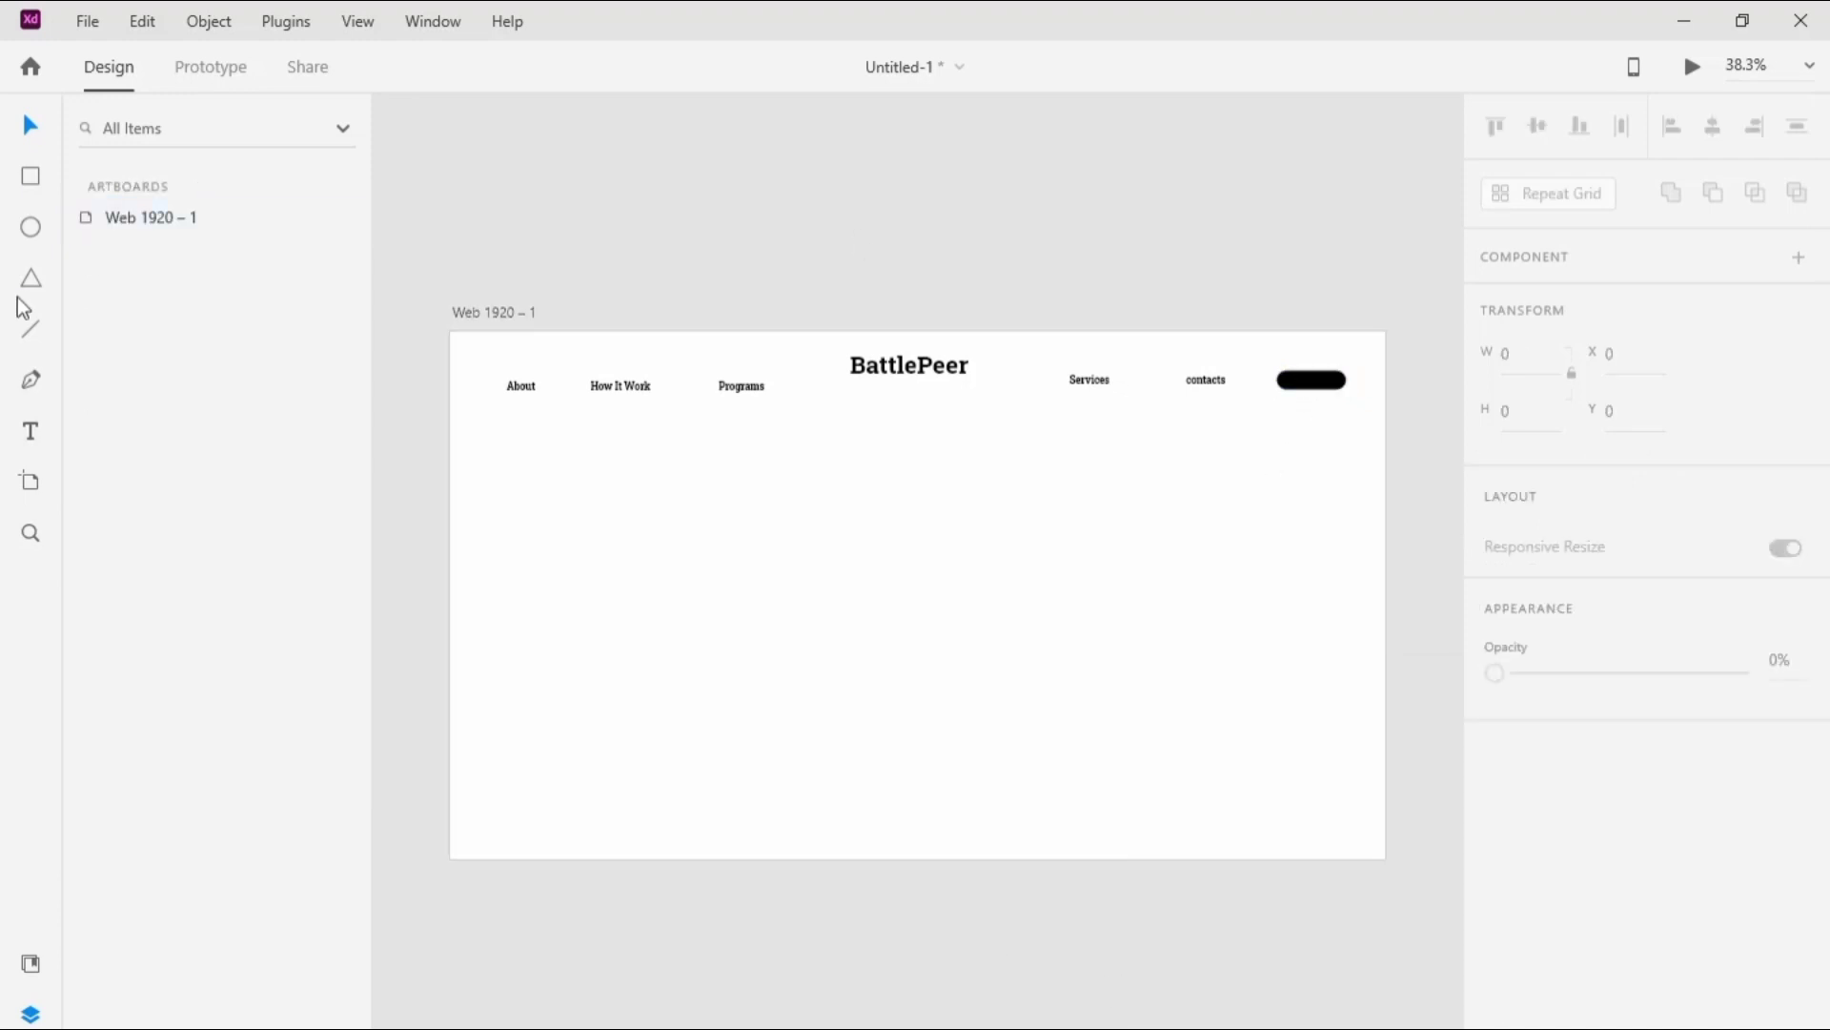
Step: Place white size 20 "LOG IN" text on the black button and give it a lighter font weight
left_click(30, 431)
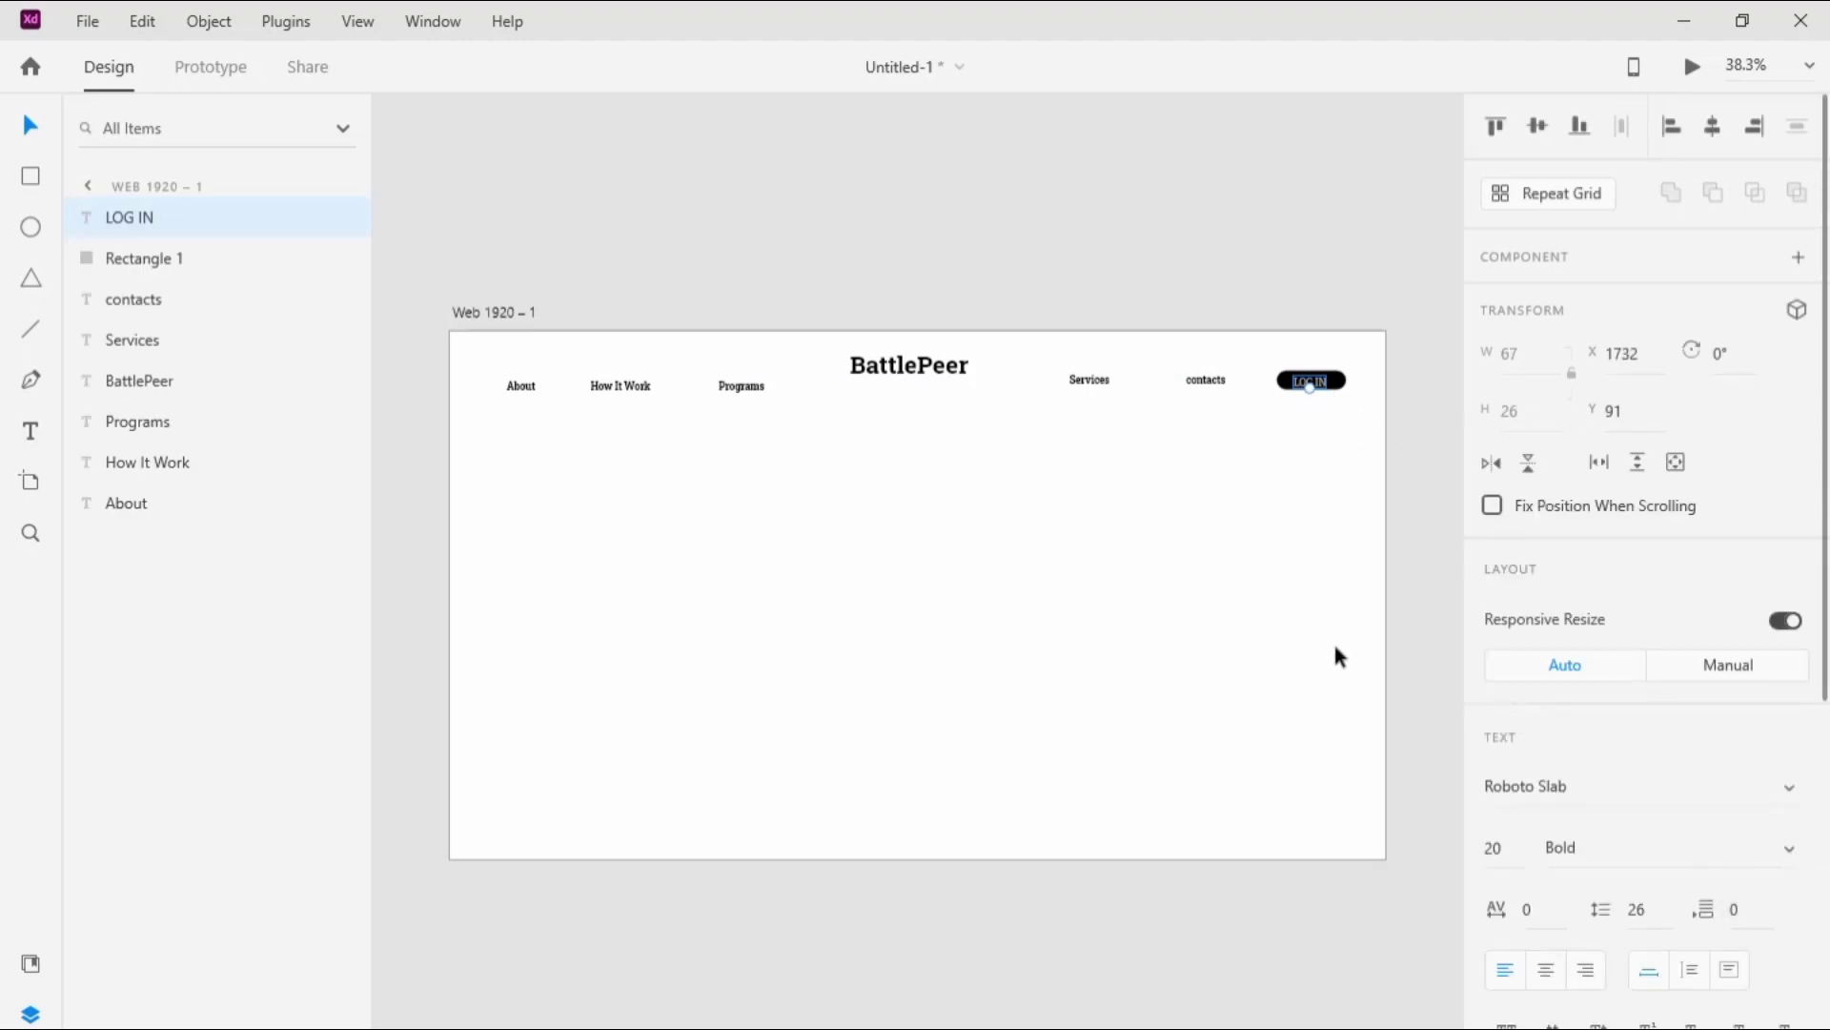
left_click(1797, 854)
left_click(1736, 753)
left_click(1348, 420)
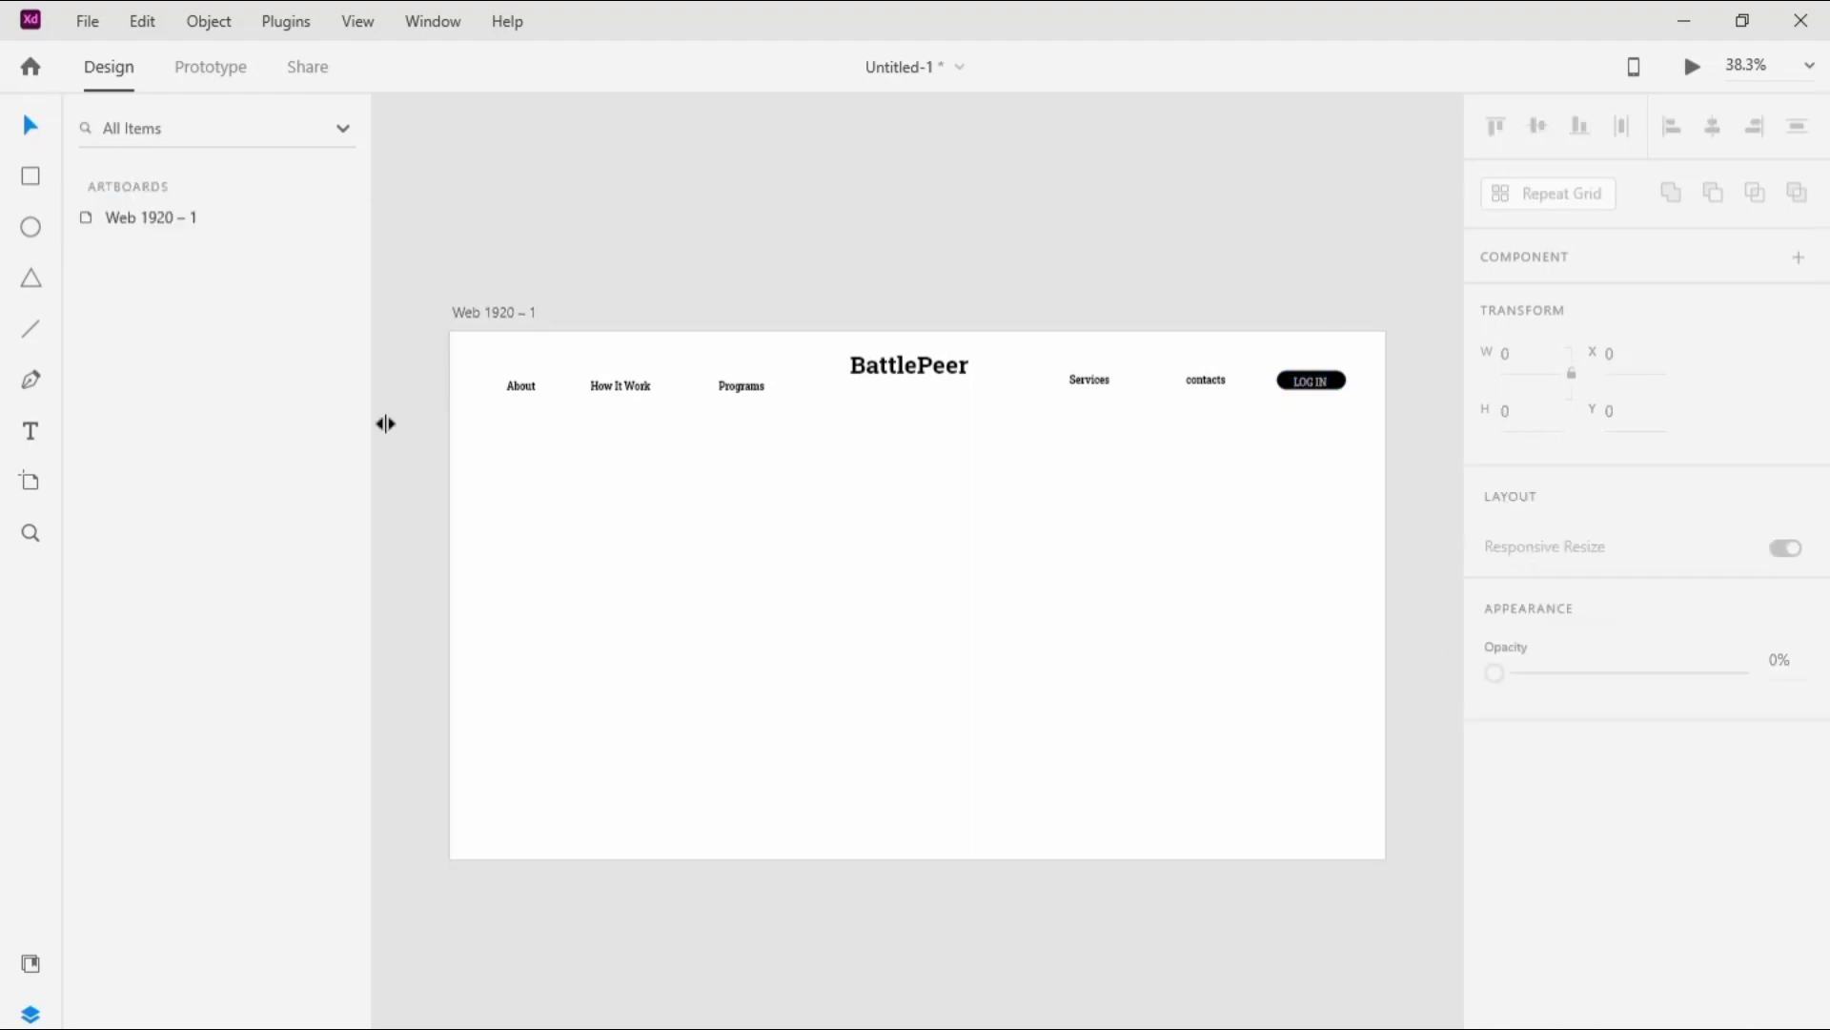
Step: Draw a divider line about 1878 px wide beneath the navigation texts and set its border size to 2
left_click(32, 330)
mouse_move(459, 417)
left_mouse_down()
mouse_move(1142, 480)
mouse_move(1373, 412)
left_mouse_up()
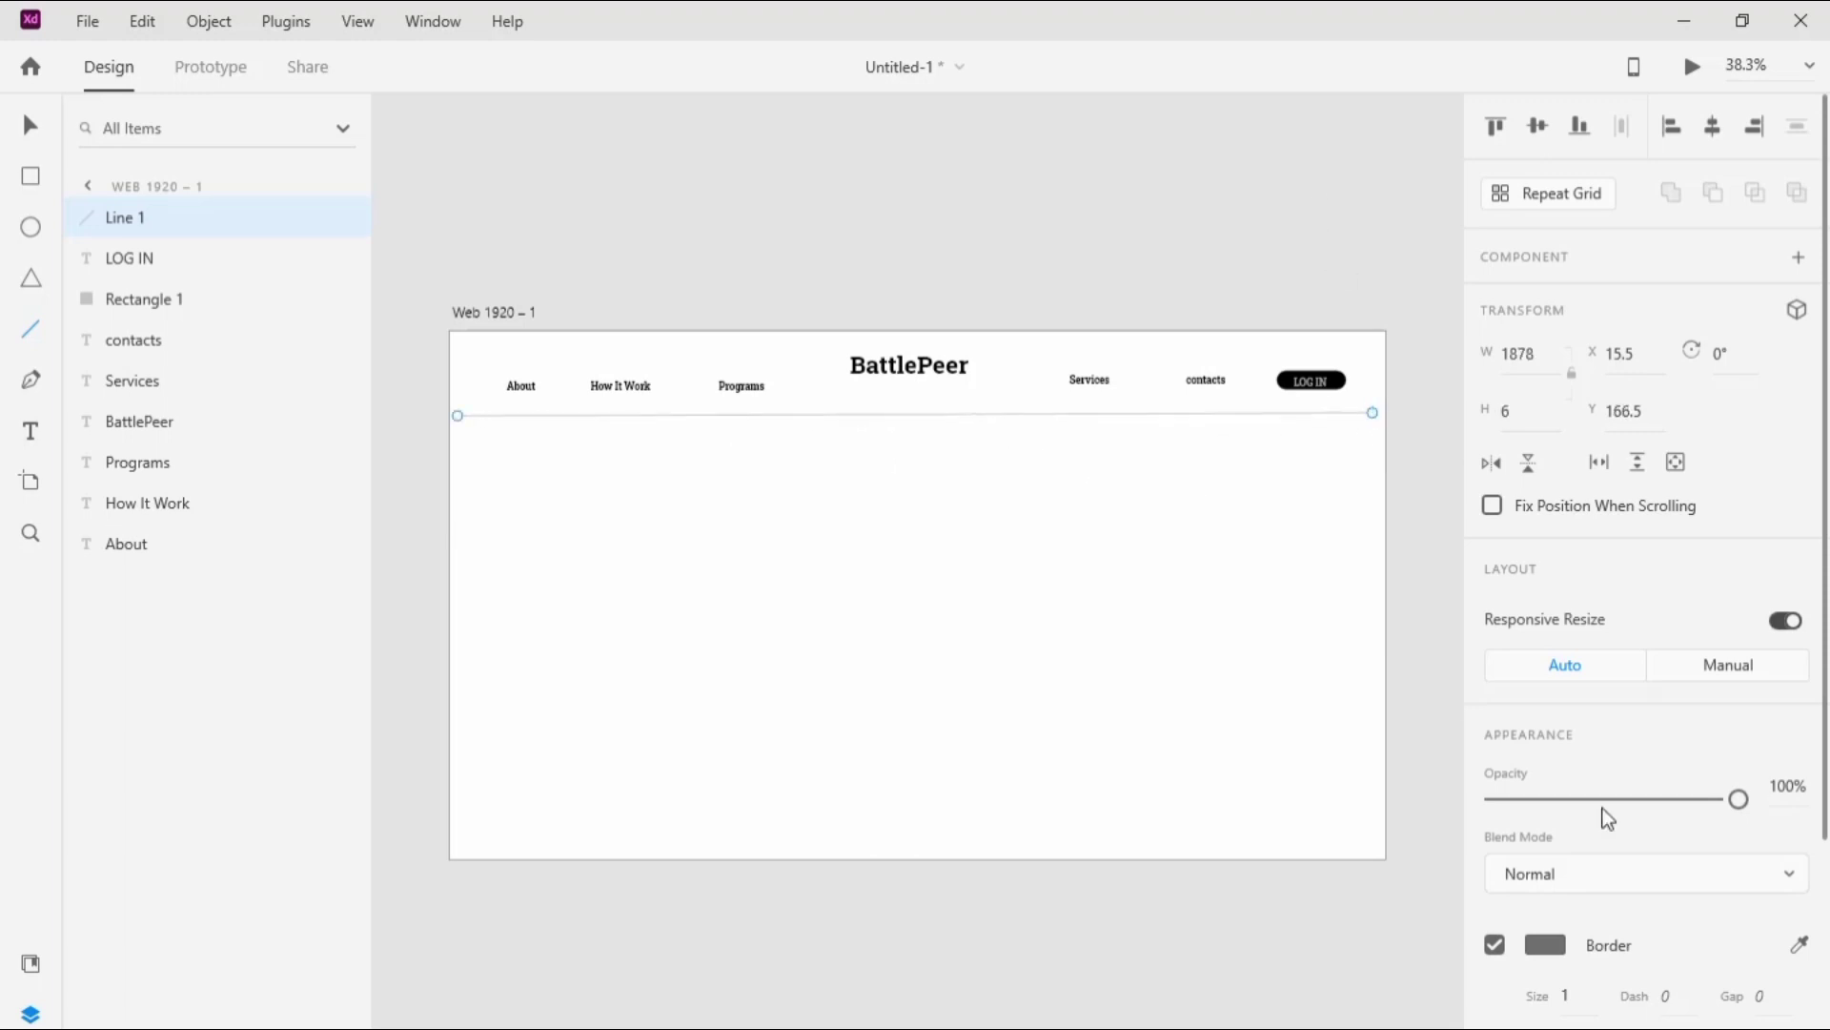
left_click(1588, 996)
type("2")
key("Return")
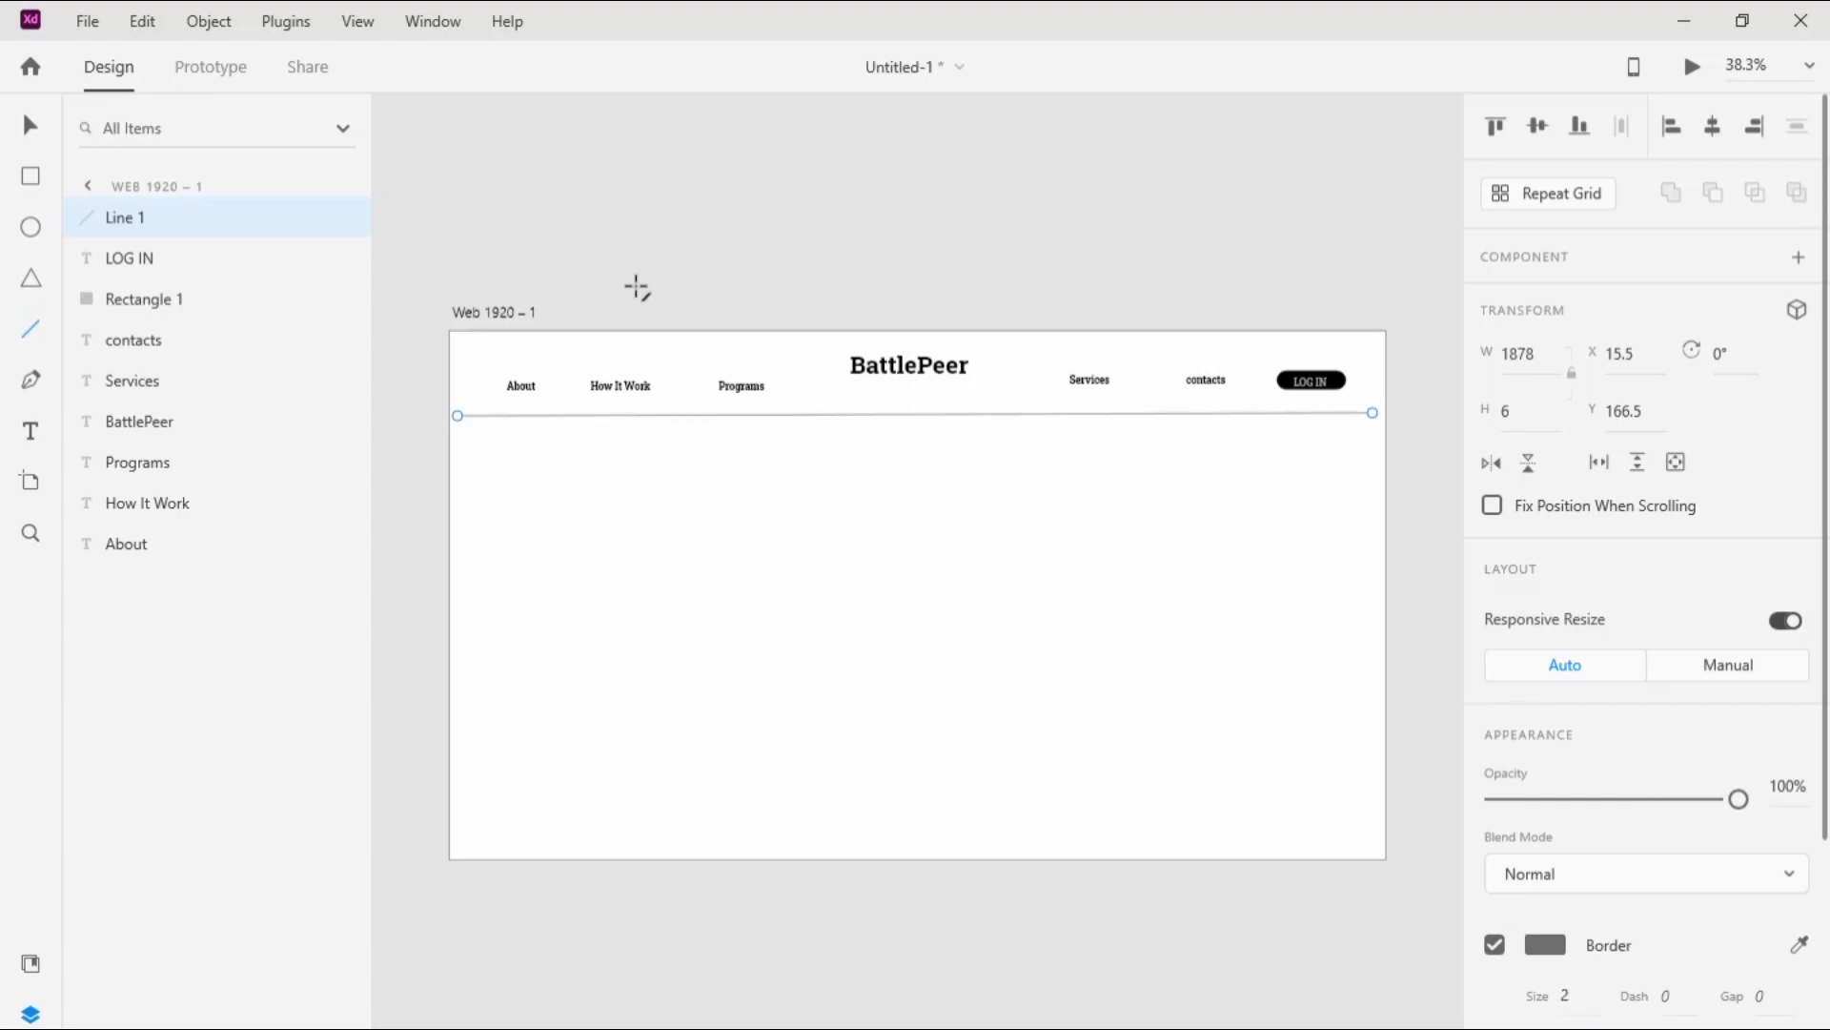
Step: Draw an image placeholder rectangle about 829 × 840 px in the right half below the divider, and select the artboard
left_click(34, 181)
left_click_drag(969, 434, 1369, 846)
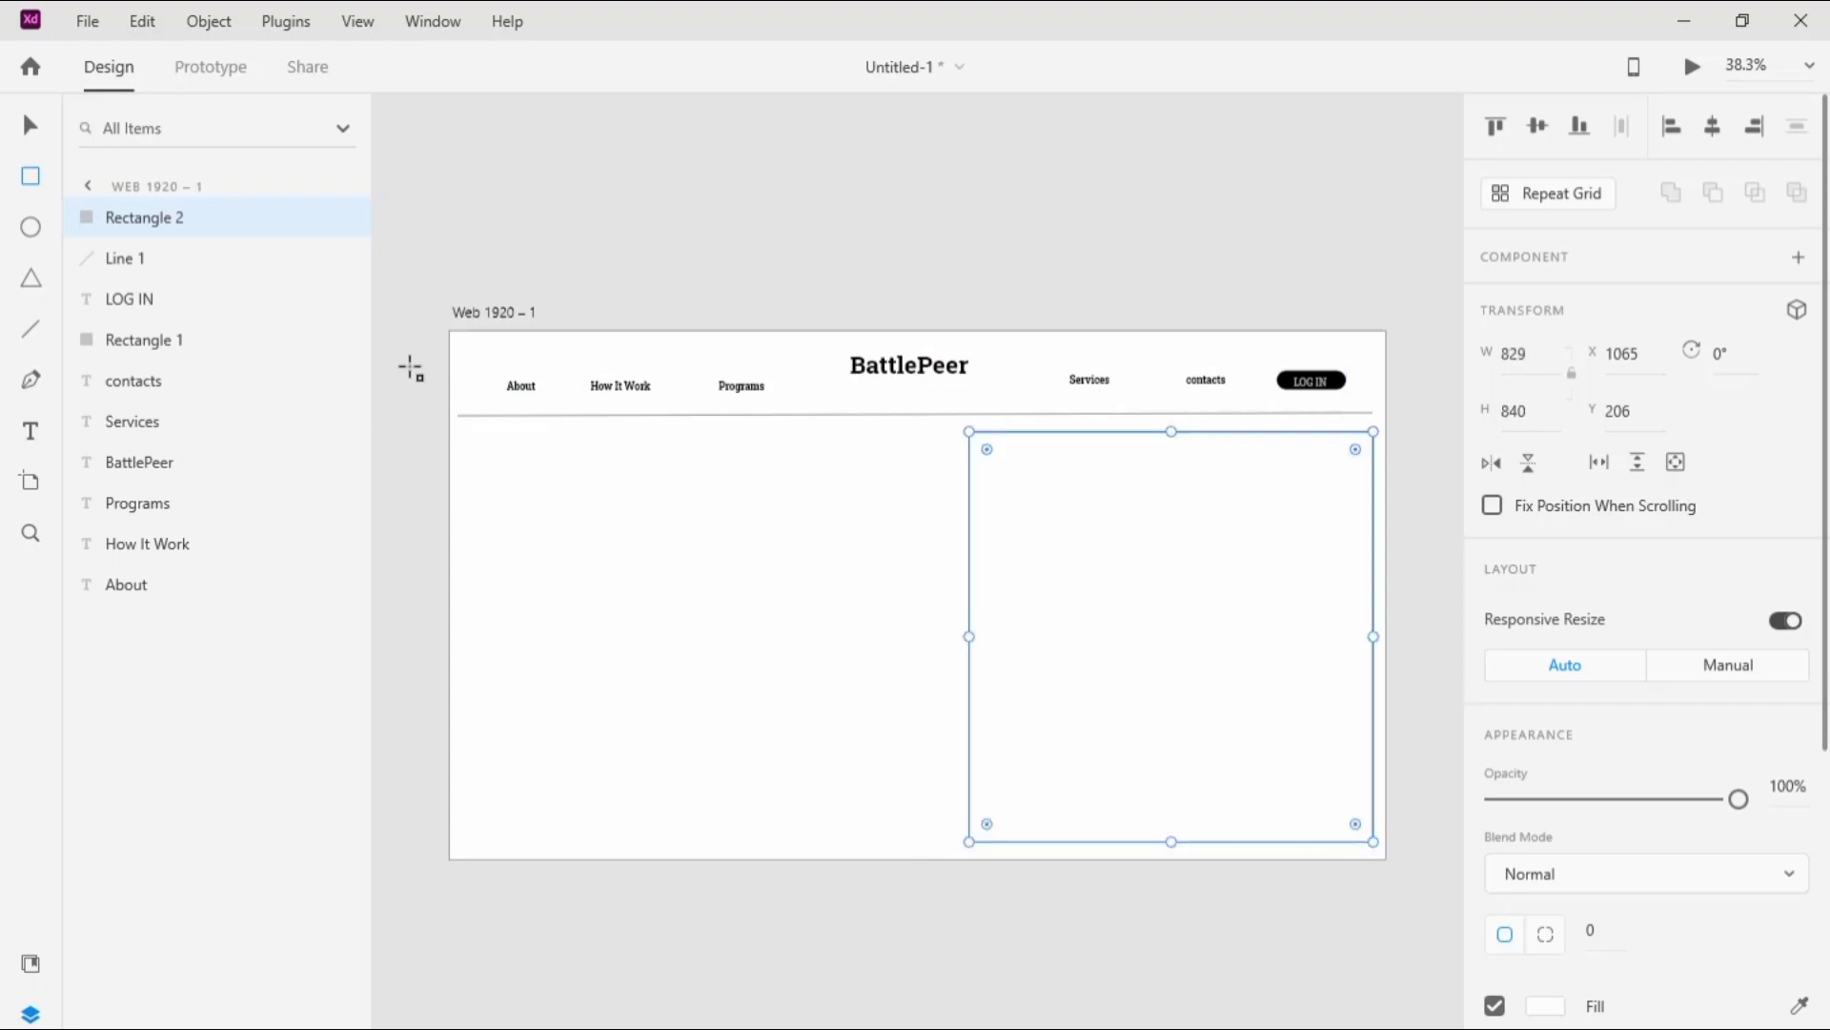
key("v")
left_click(518, 313)
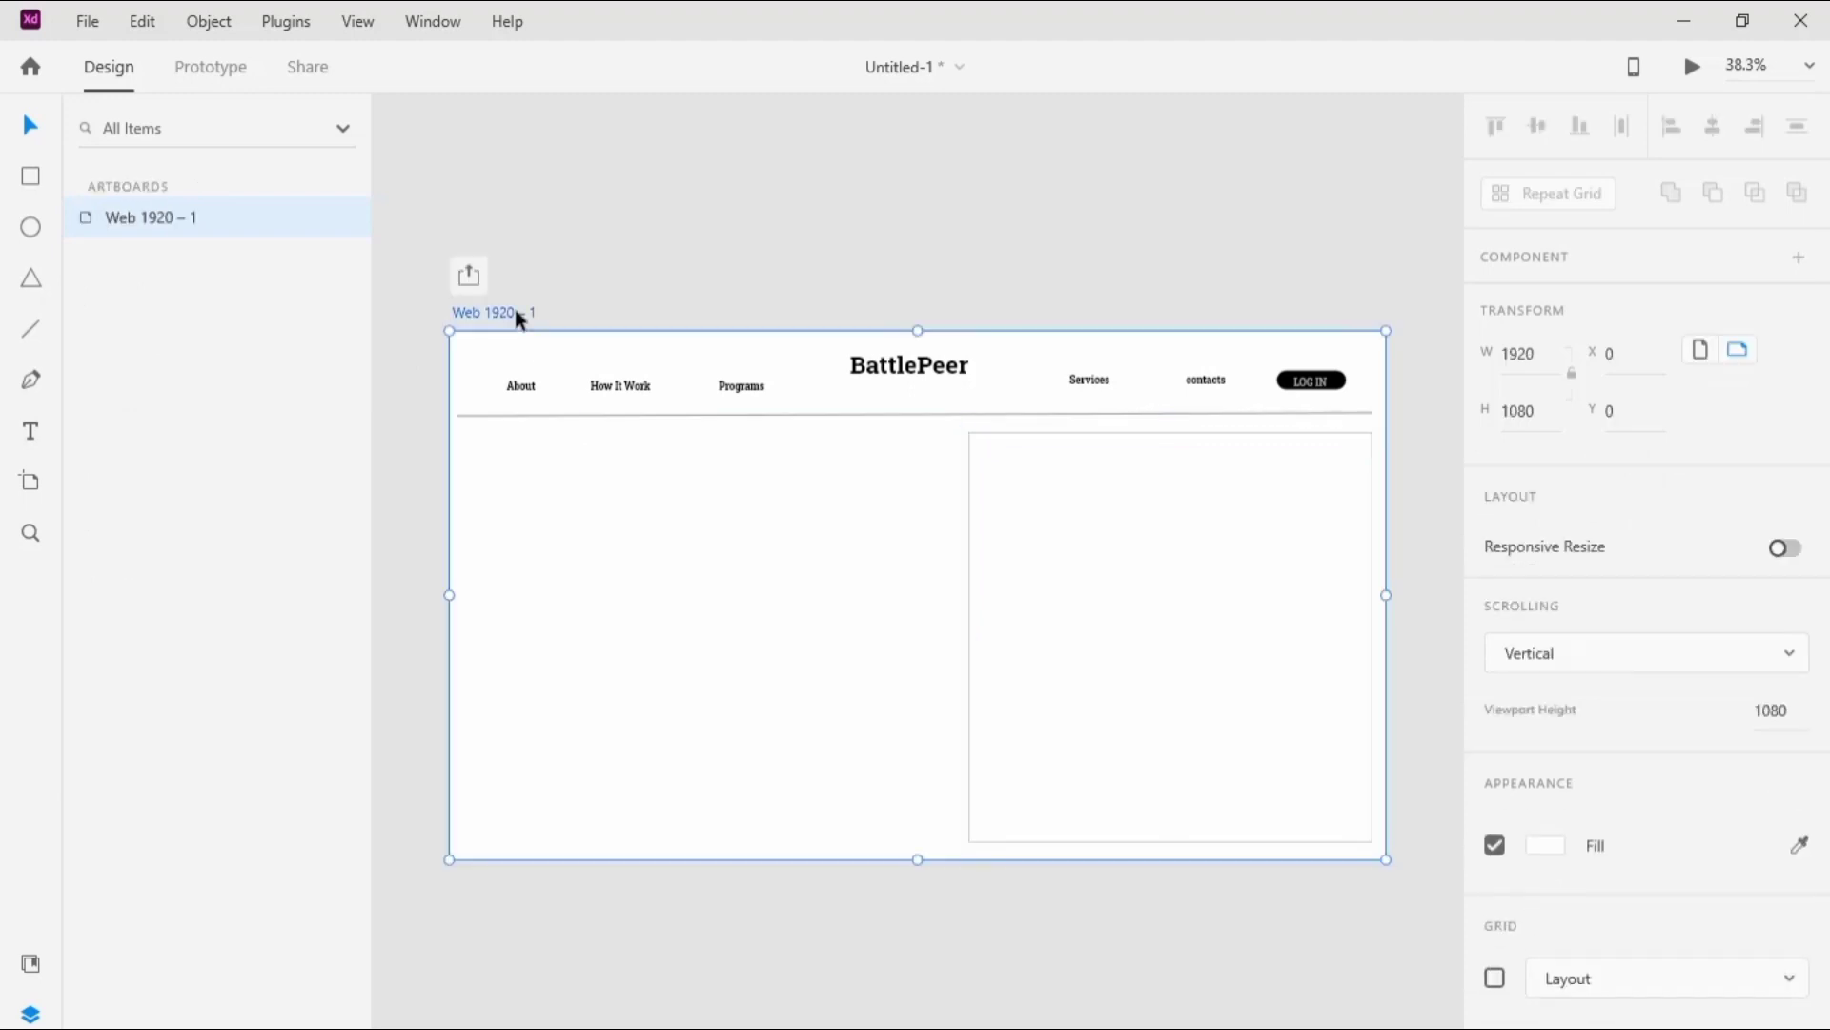
Step: Extend the artboard downward to a height of 1190 and move its viewport boundary down to about 1187
left_click_drag(918, 860, 918, 914)
left_click_drag(434, 851, 437, 912)
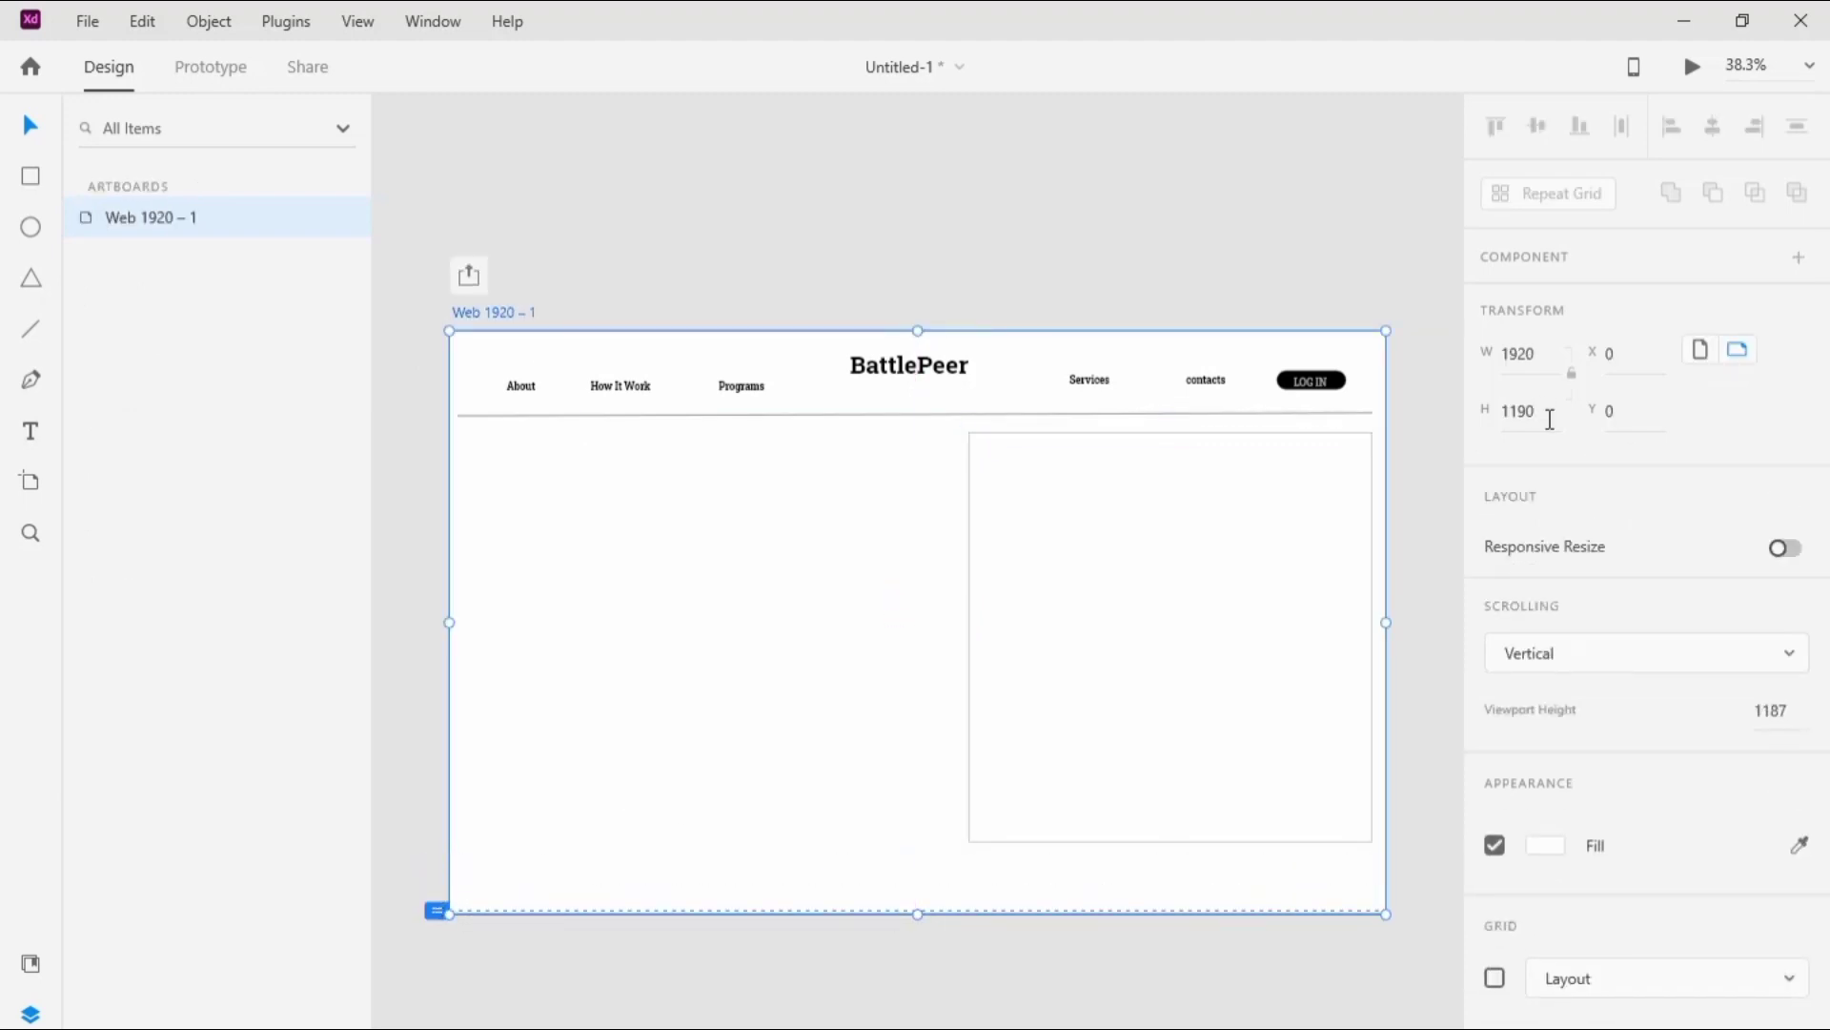
left_click(1121, 255)
Step: Set the image placeholder rectangle's height to 1010 and its width to 790
left_click(1210, 482)
left_click(1525, 411)
double_click(1520, 411)
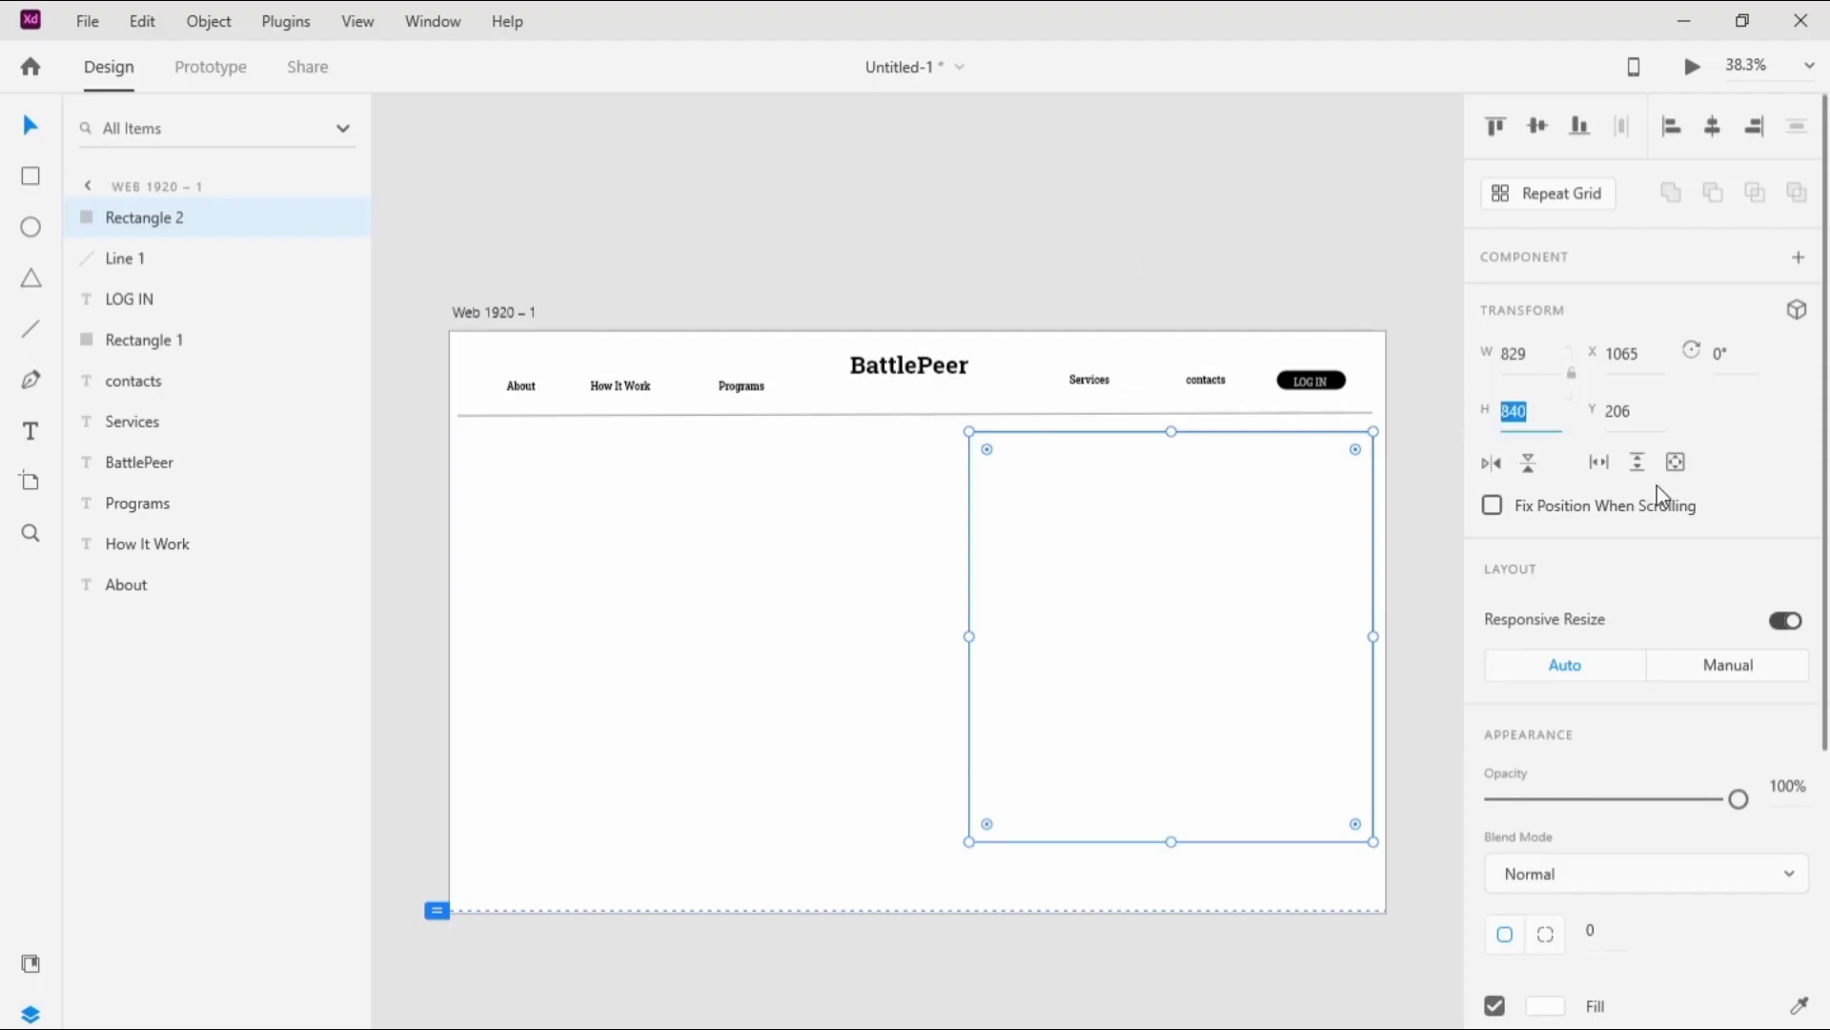
type("1010")
left_click(1227, 166)
left_click(1306, 505)
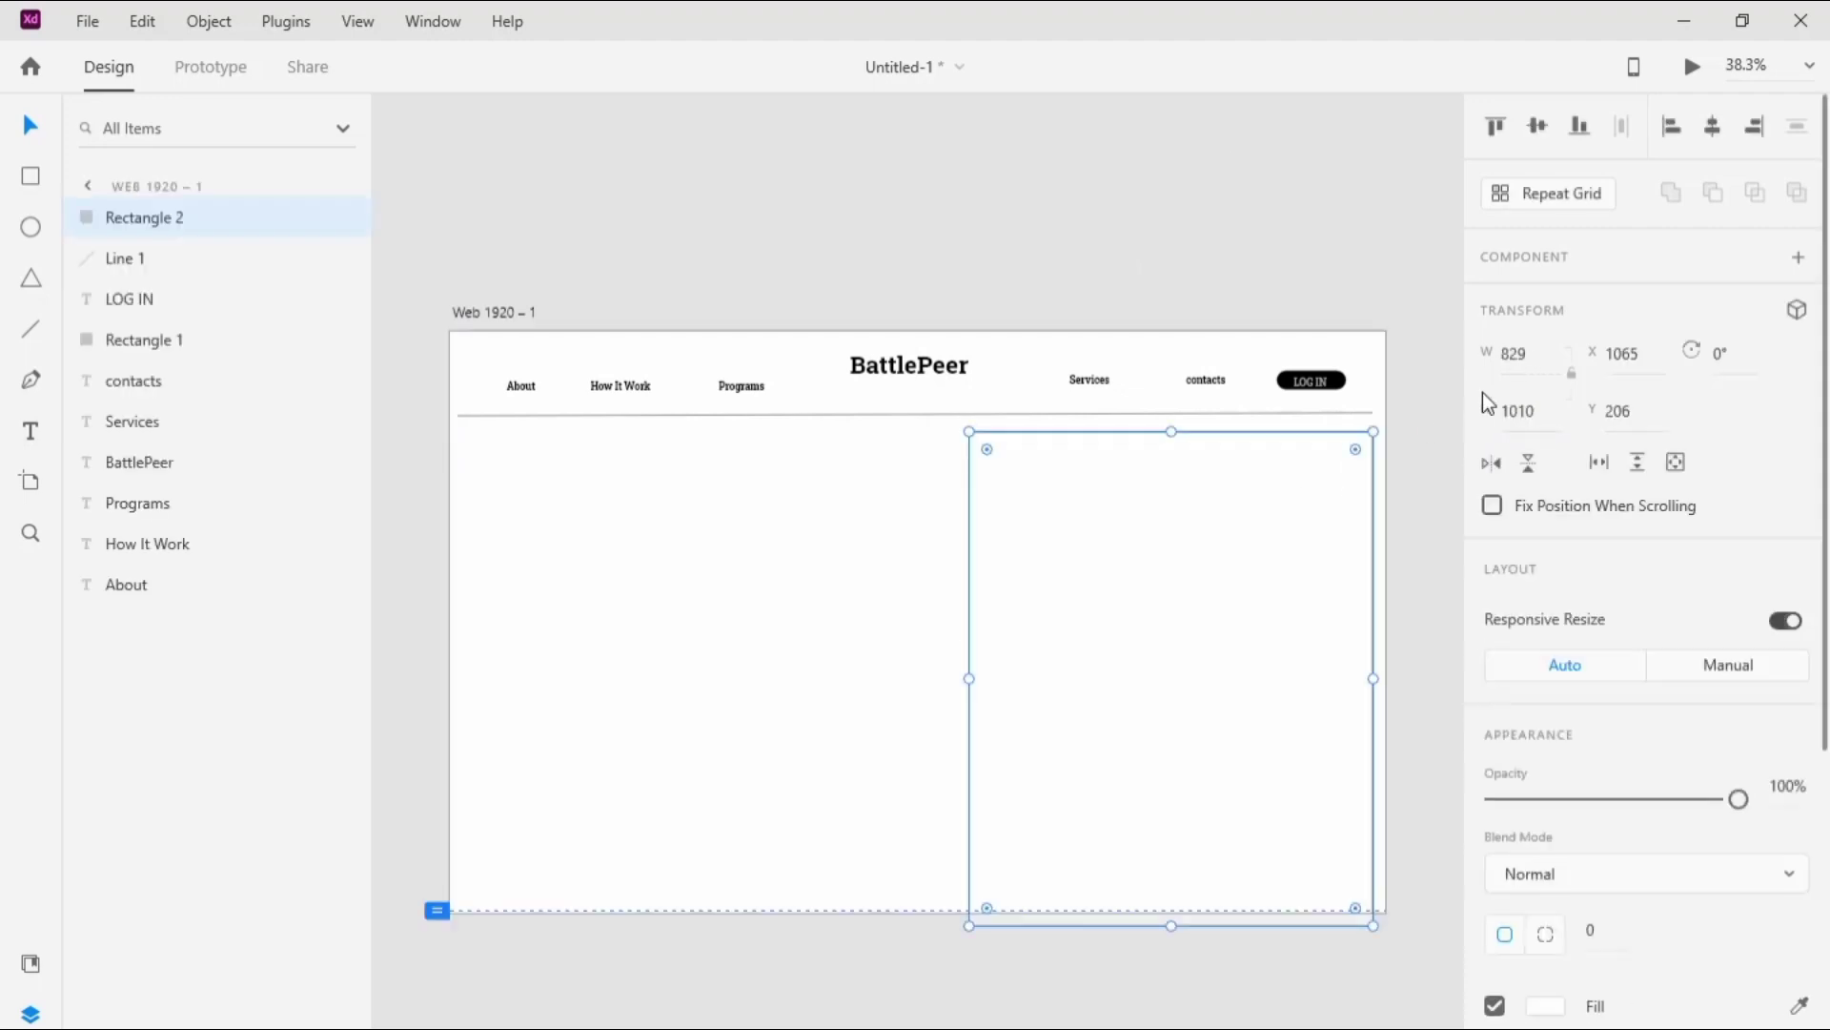
double_click(1542, 357)
type("790")
left_click(1353, 170)
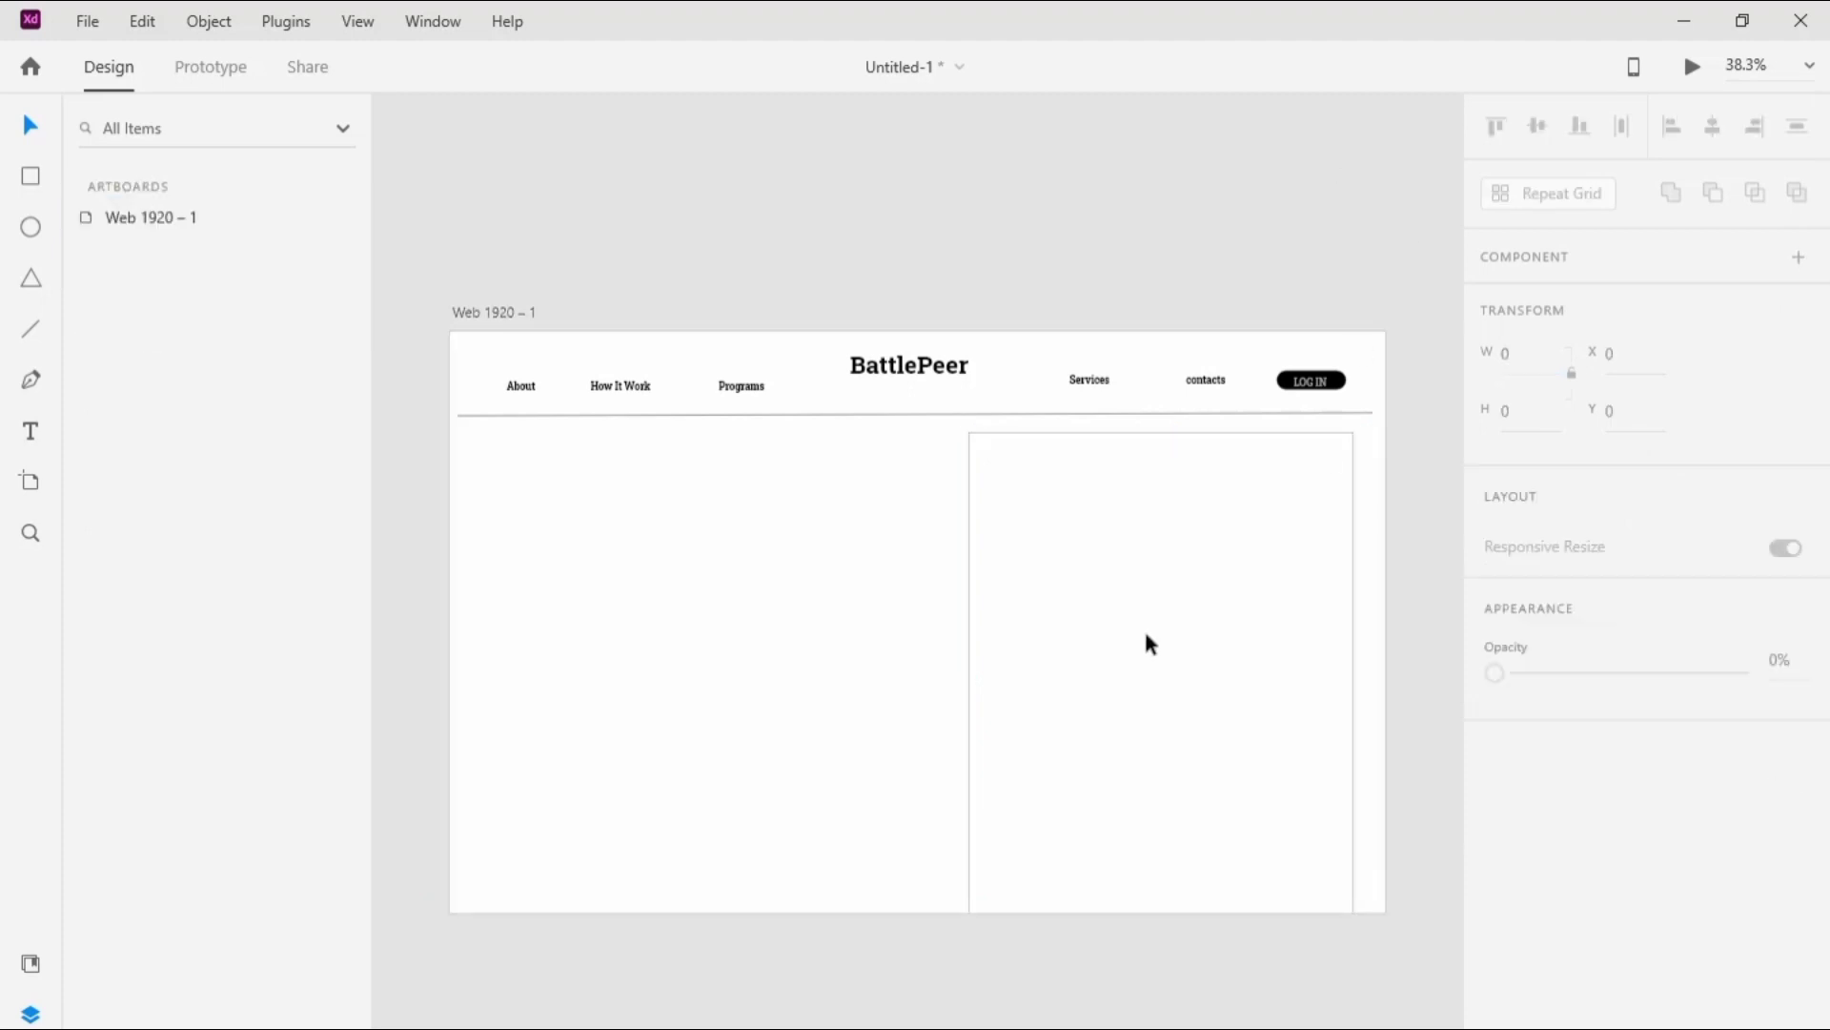
Step: Extend the artboard further downward so it reaches well below the image placeholder rectangle
left_click(496, 313)
left_click_drag(917, 913, 916, 1025)
left_click(876, 272)
Step: Round all corners of the image placeholder rectangle with a radius of 50
left_click(1068, 534)
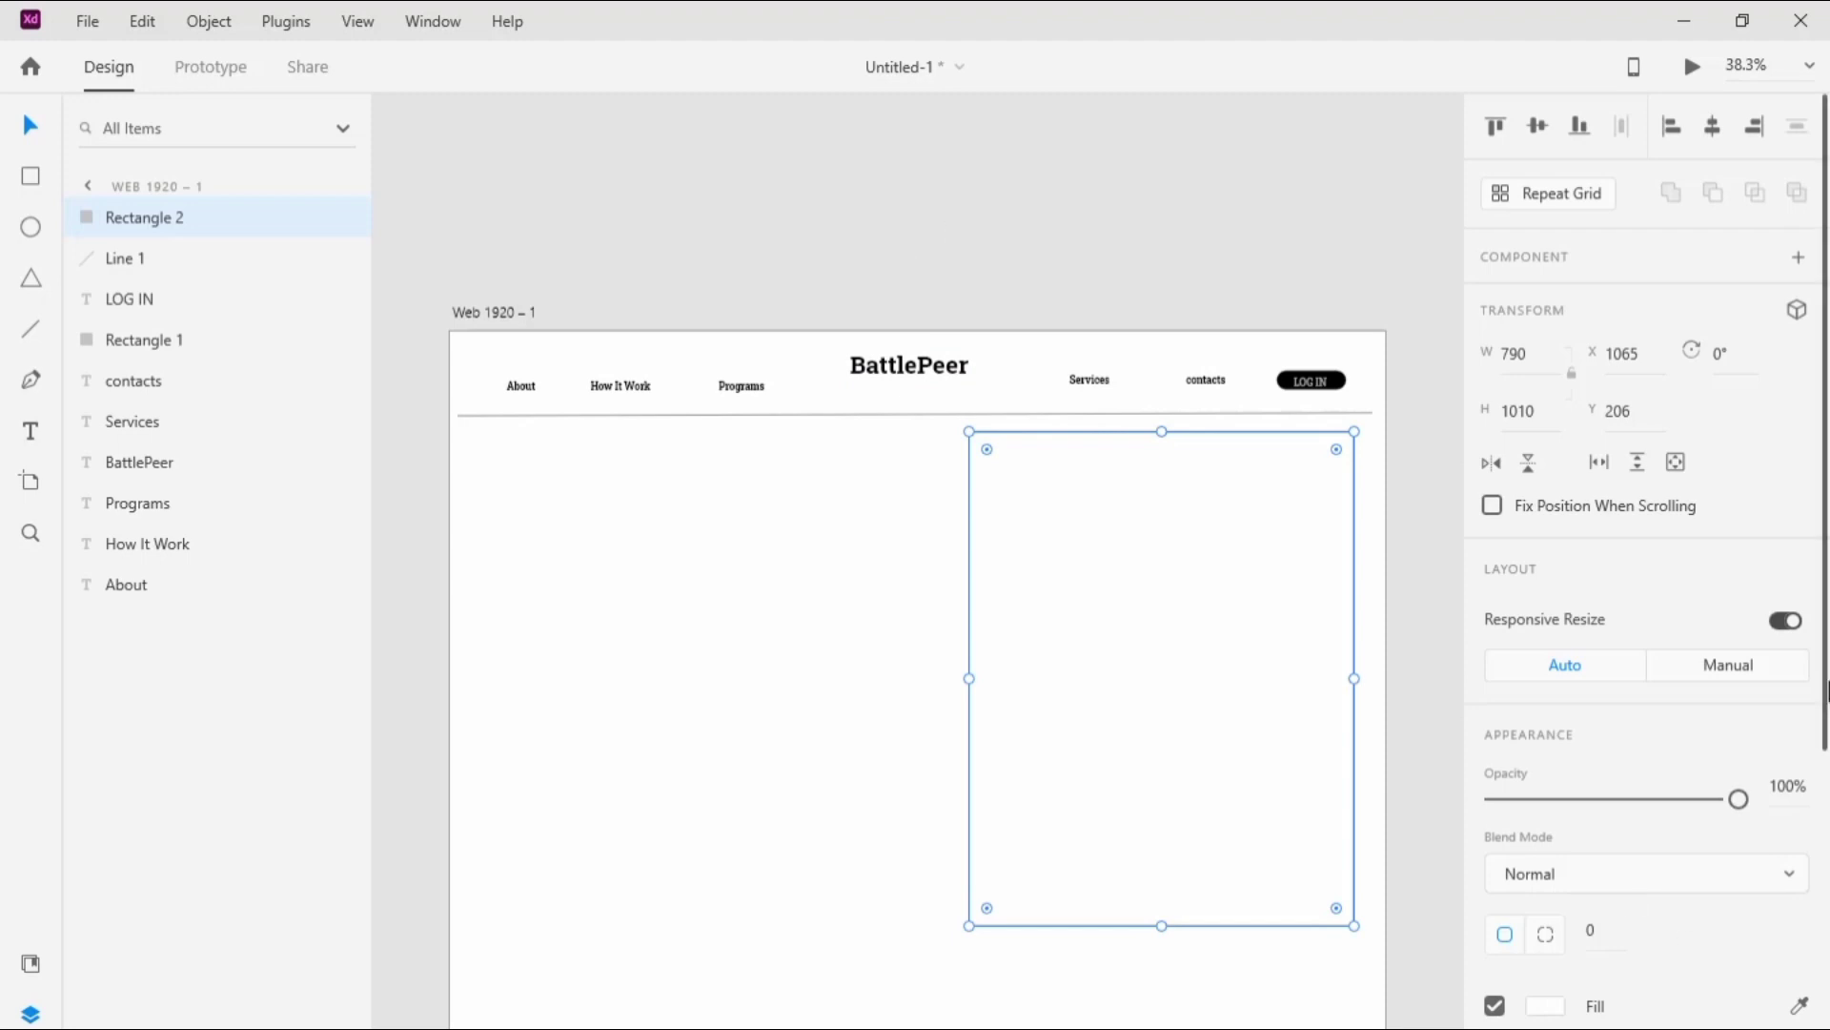
scroll(1675, 815, "down", 2)
left_click(1552, 747)
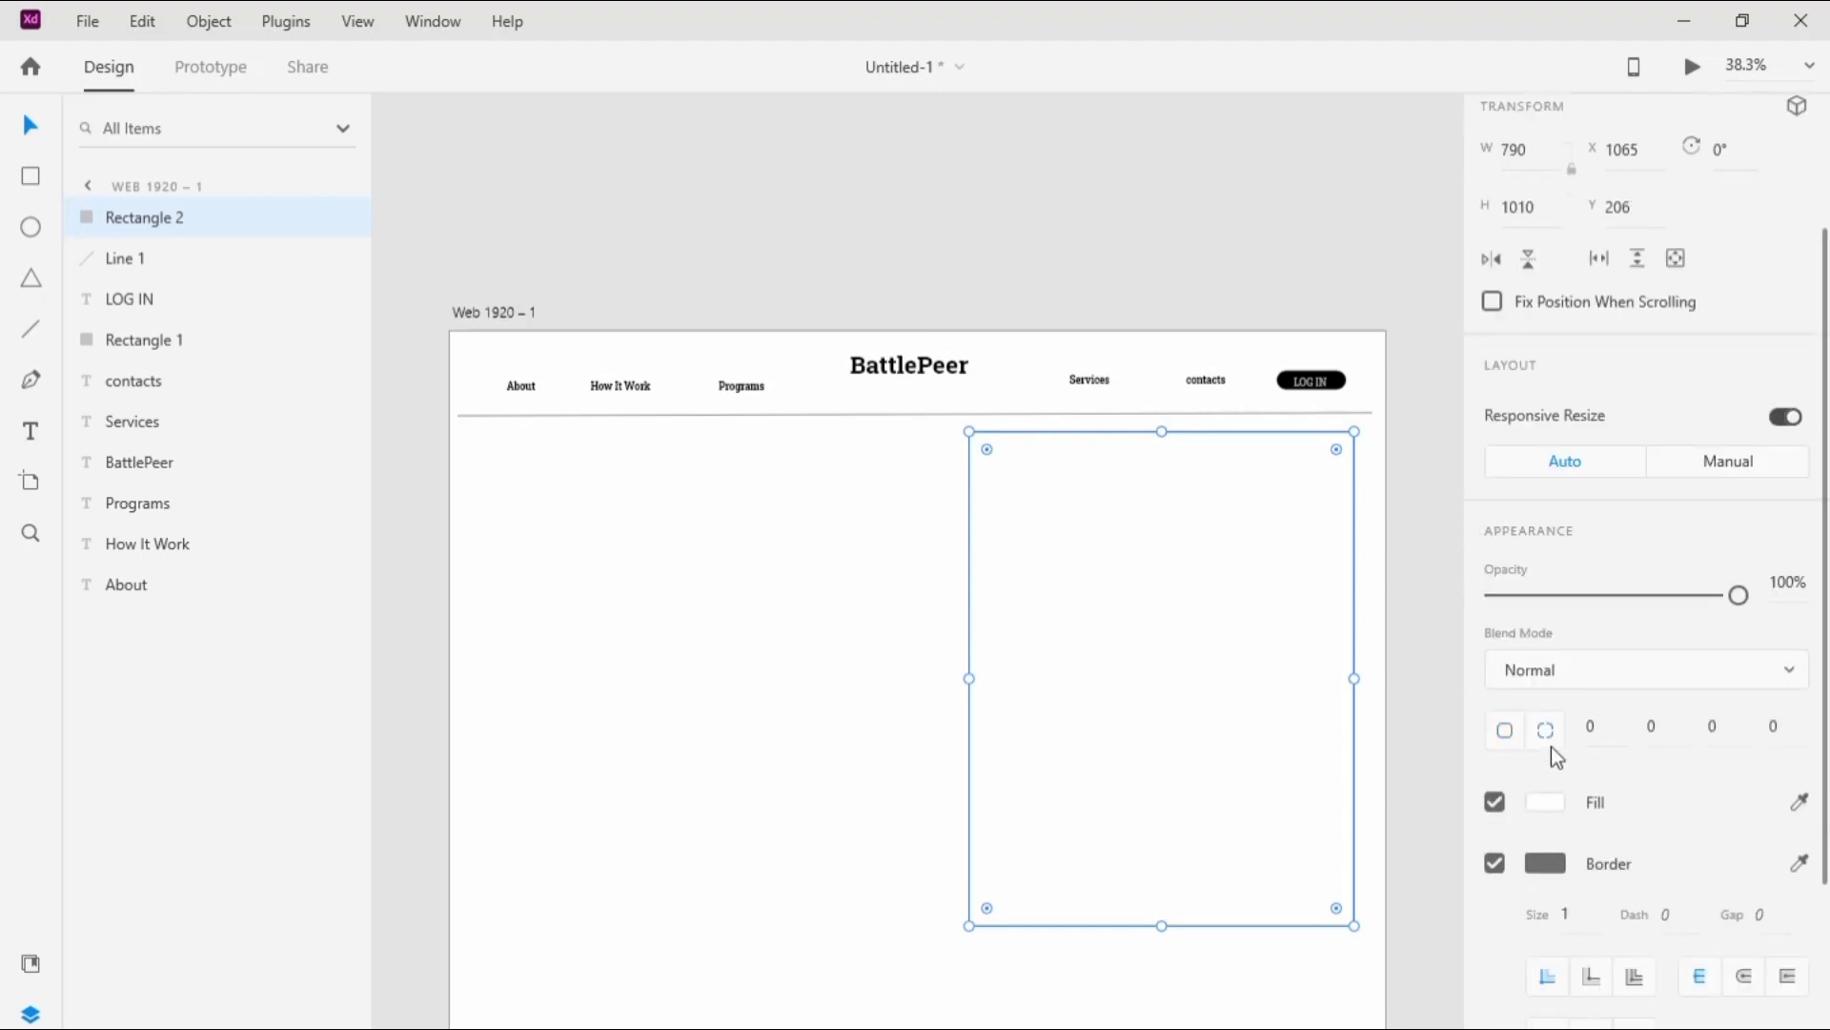
left_click(1552, 746)
left_click(1602, 732)
type("50")
key("Return")
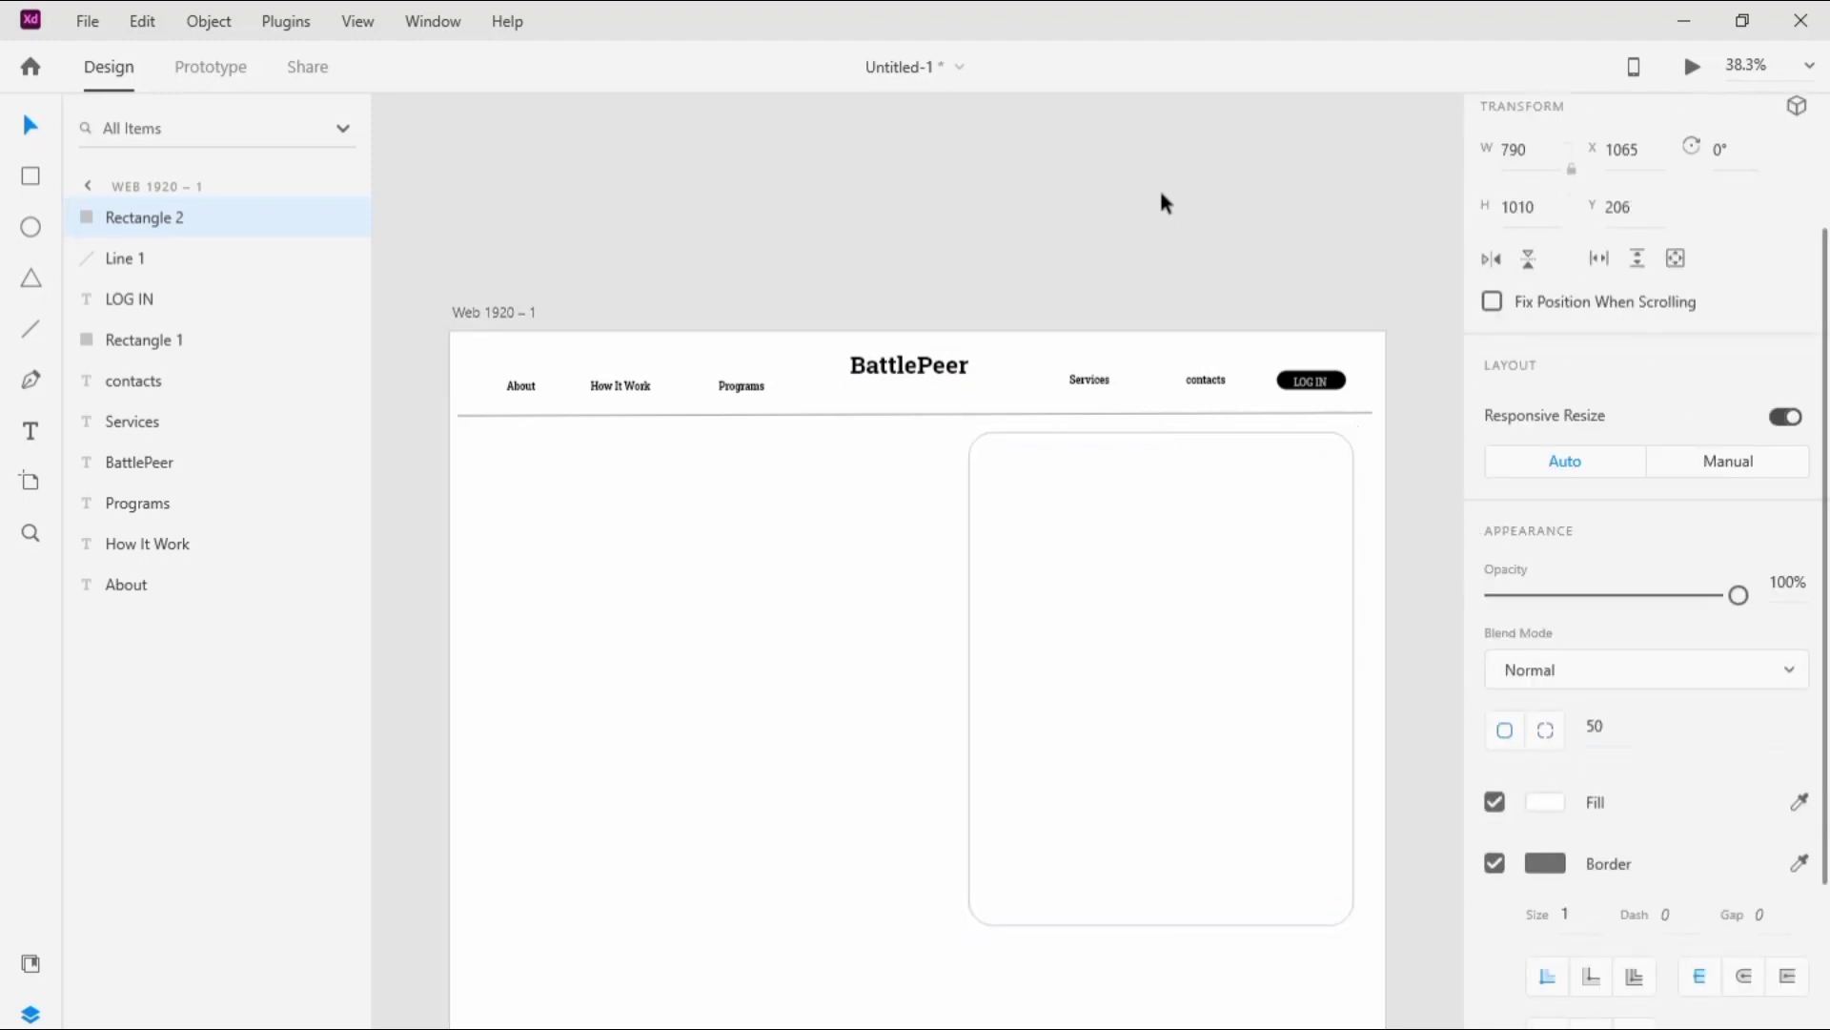
left_click(1158, 196)
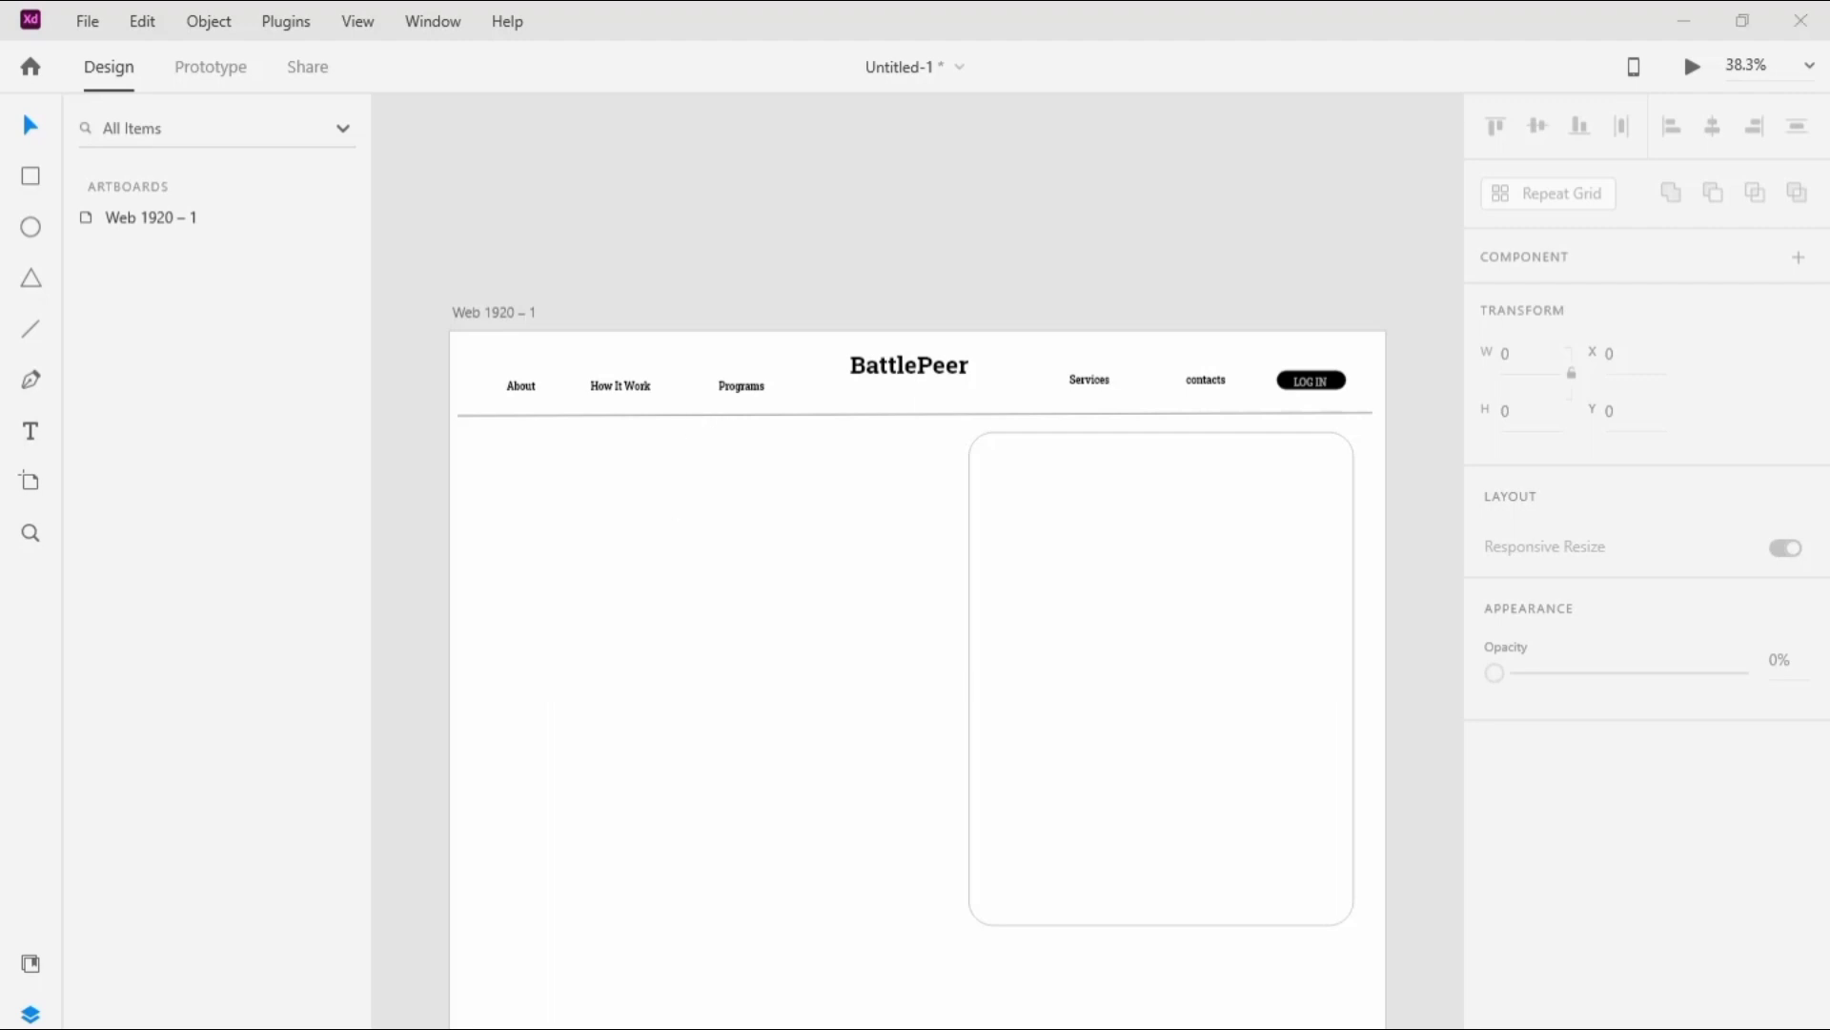
Step: Switch to the image files and fill the rounded placeholder rectangle with the neon-lit portrait of the dark-haired woman
key("alt+Tab")
left_click_drag(478, 316, 1205, 666)
key("alt+Tab")
left_click(890, 141)
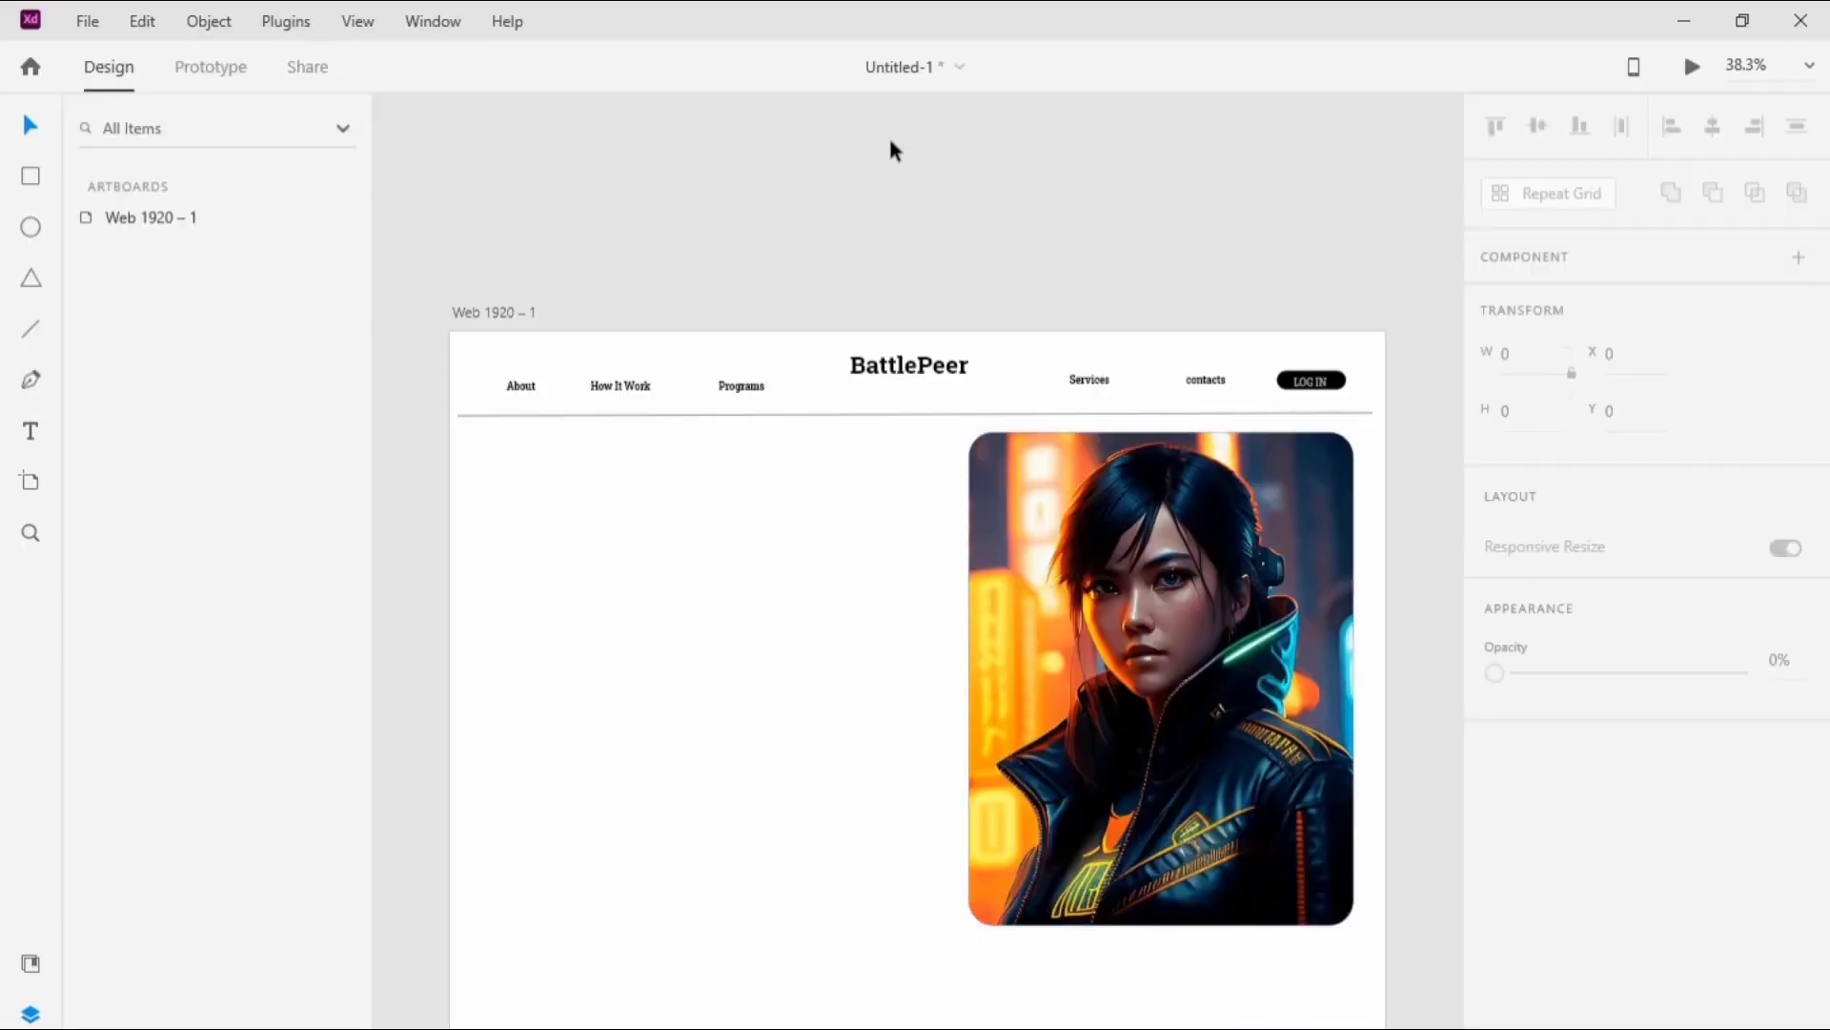
Step: Paste the headline "YOU ARE NOT ALONE. YOU ARE THE BEST. YOU HAVE PEERS." on three lines beside the portrait, aligned under "About"
left_click(501, 497)
left_click(32, 435)
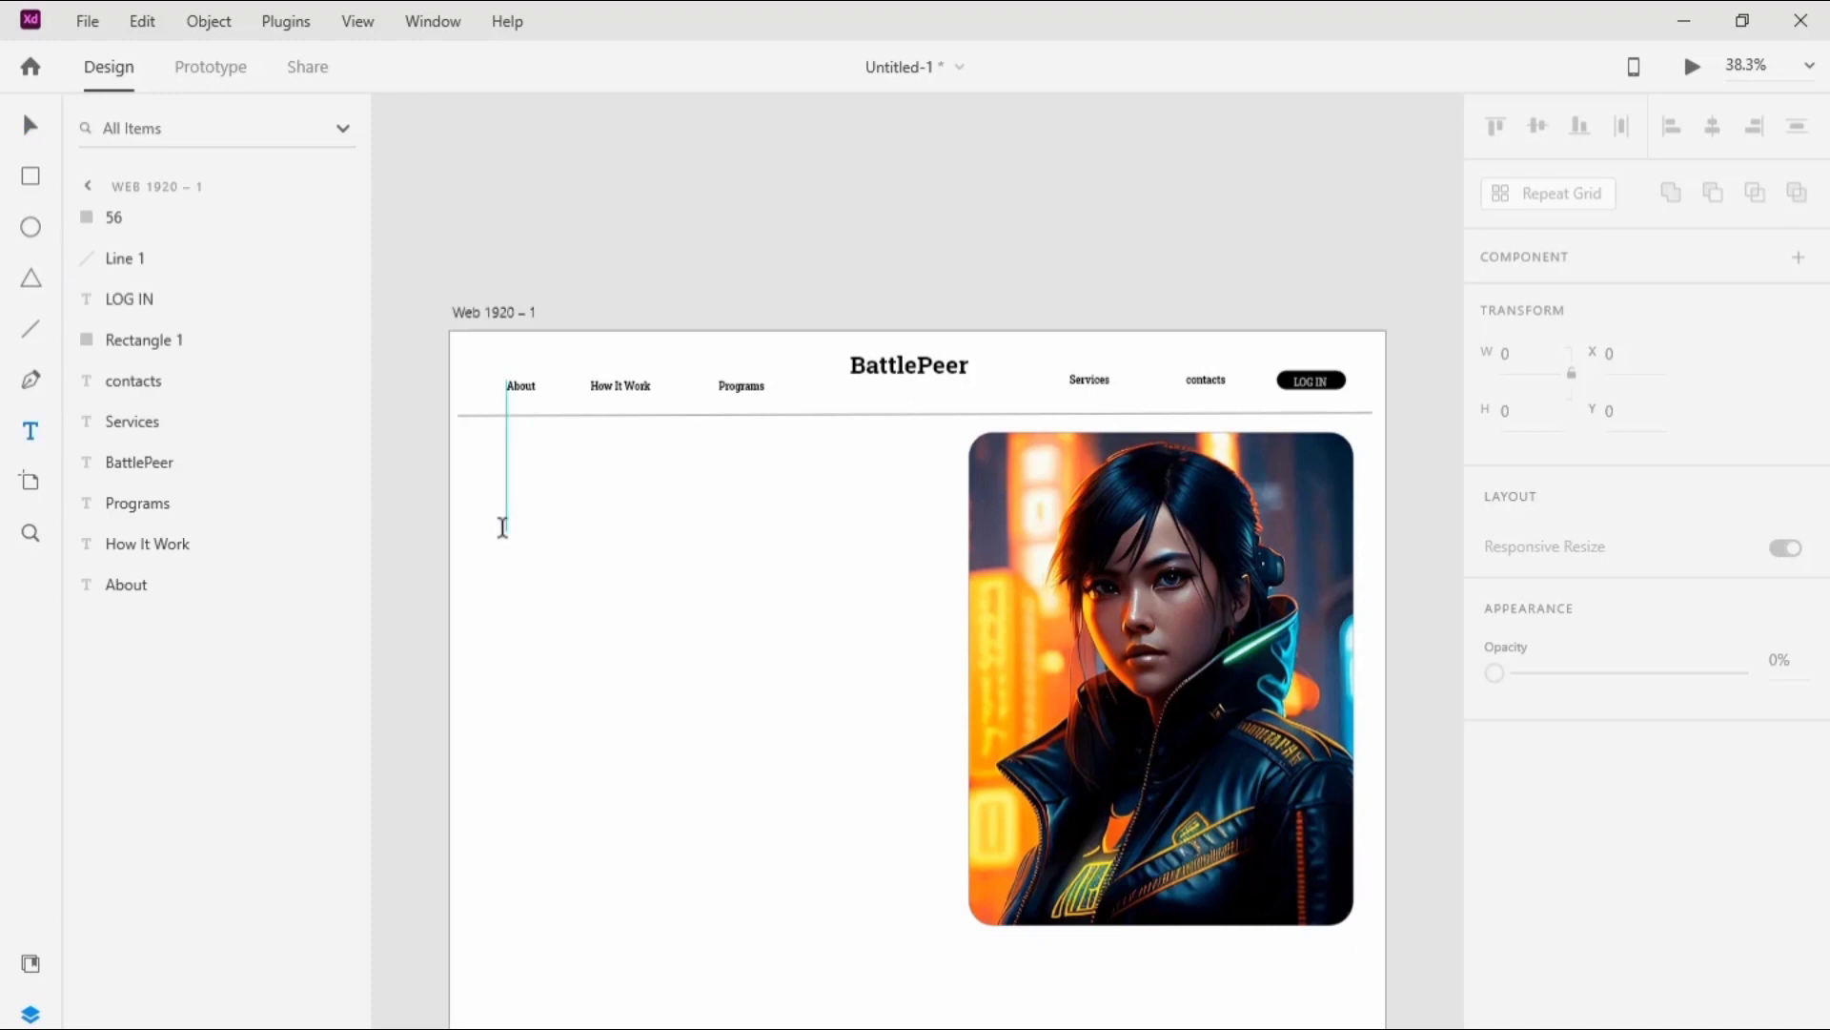
left_click(502, 527)
key("ctrl+v")
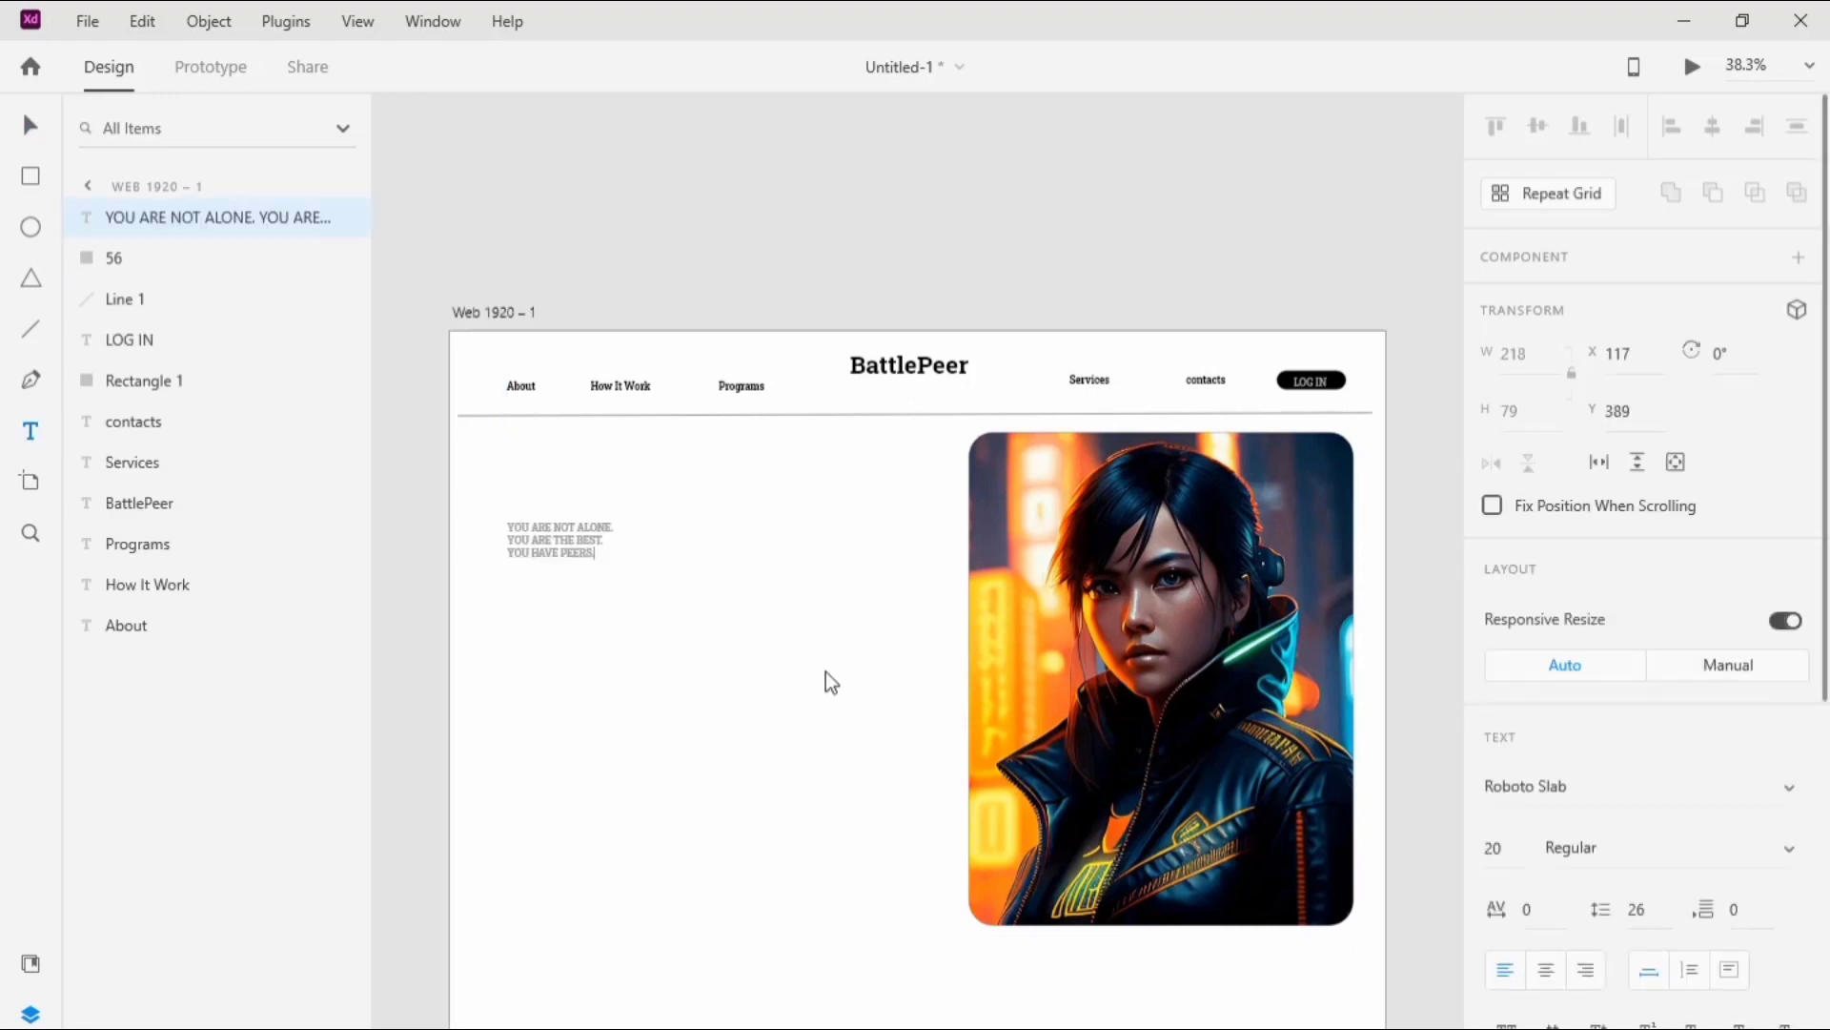
left_click(792, 576)
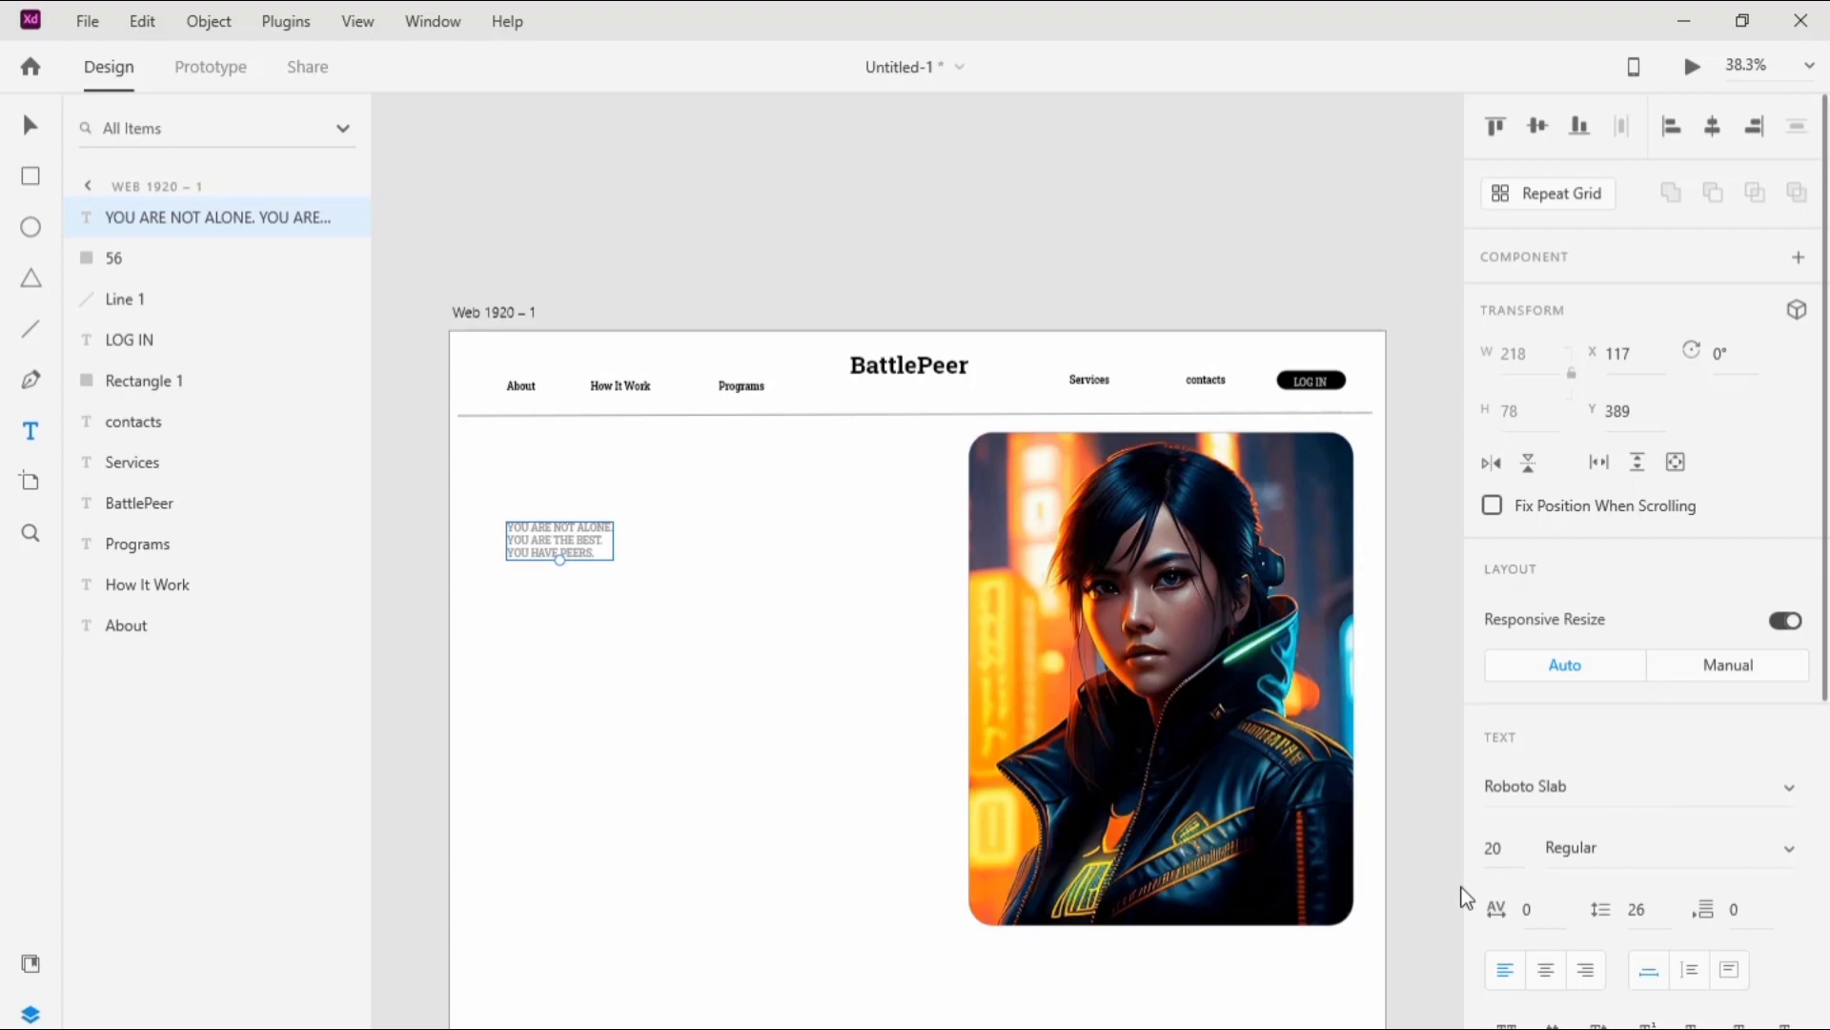
Step: Set the headline text to Bold and size 80
left_click(1786, 849)
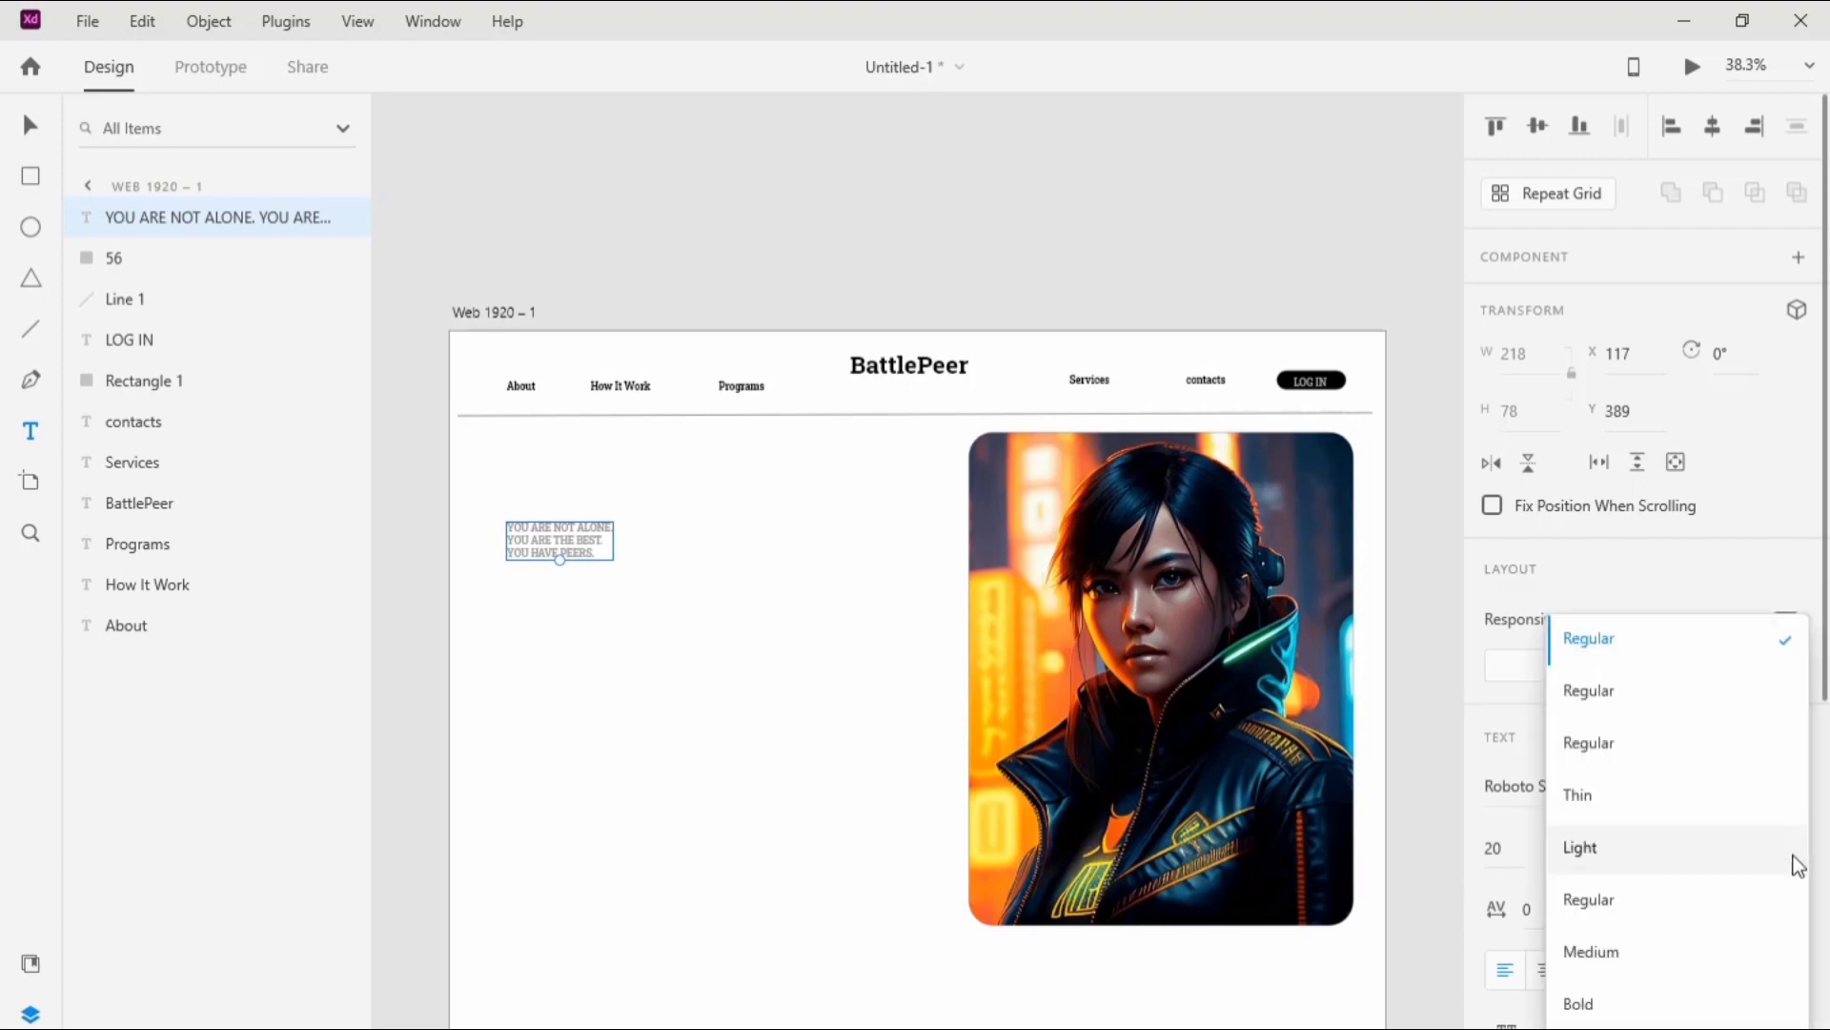
left_click(1677, 1002)
left_click(1519, 851)
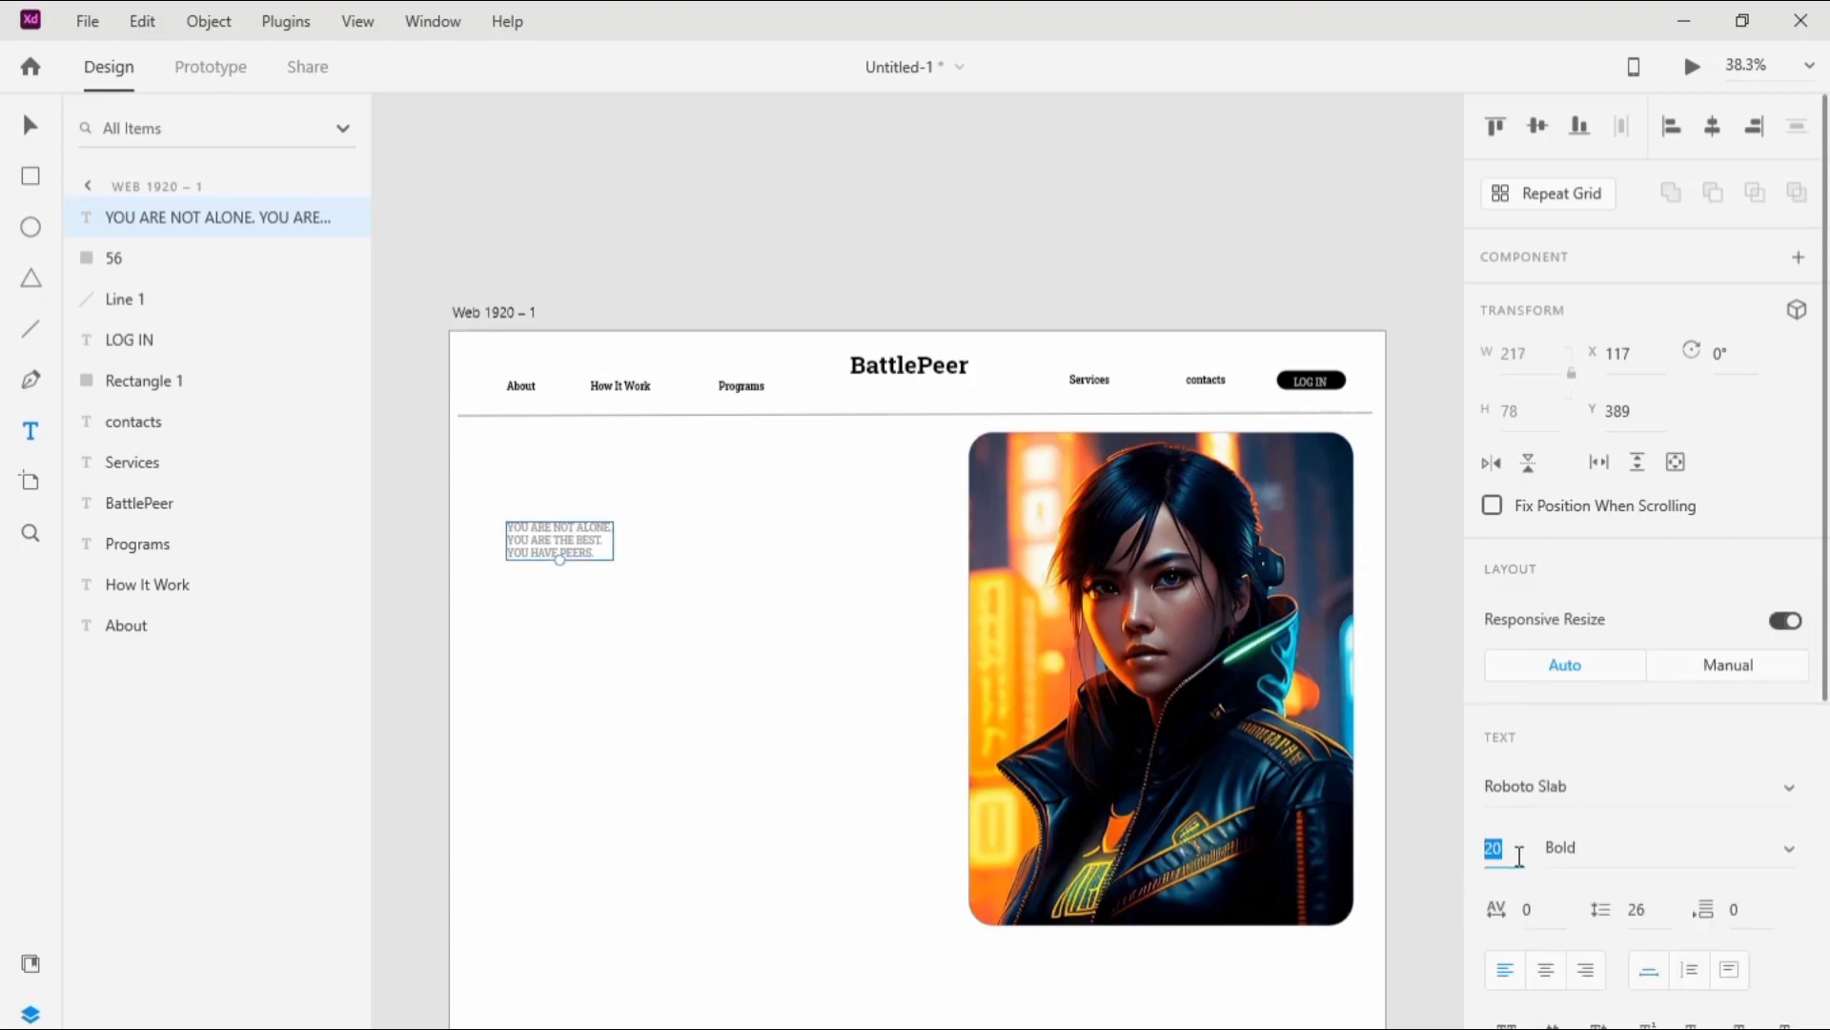
type("80")
key("Return")
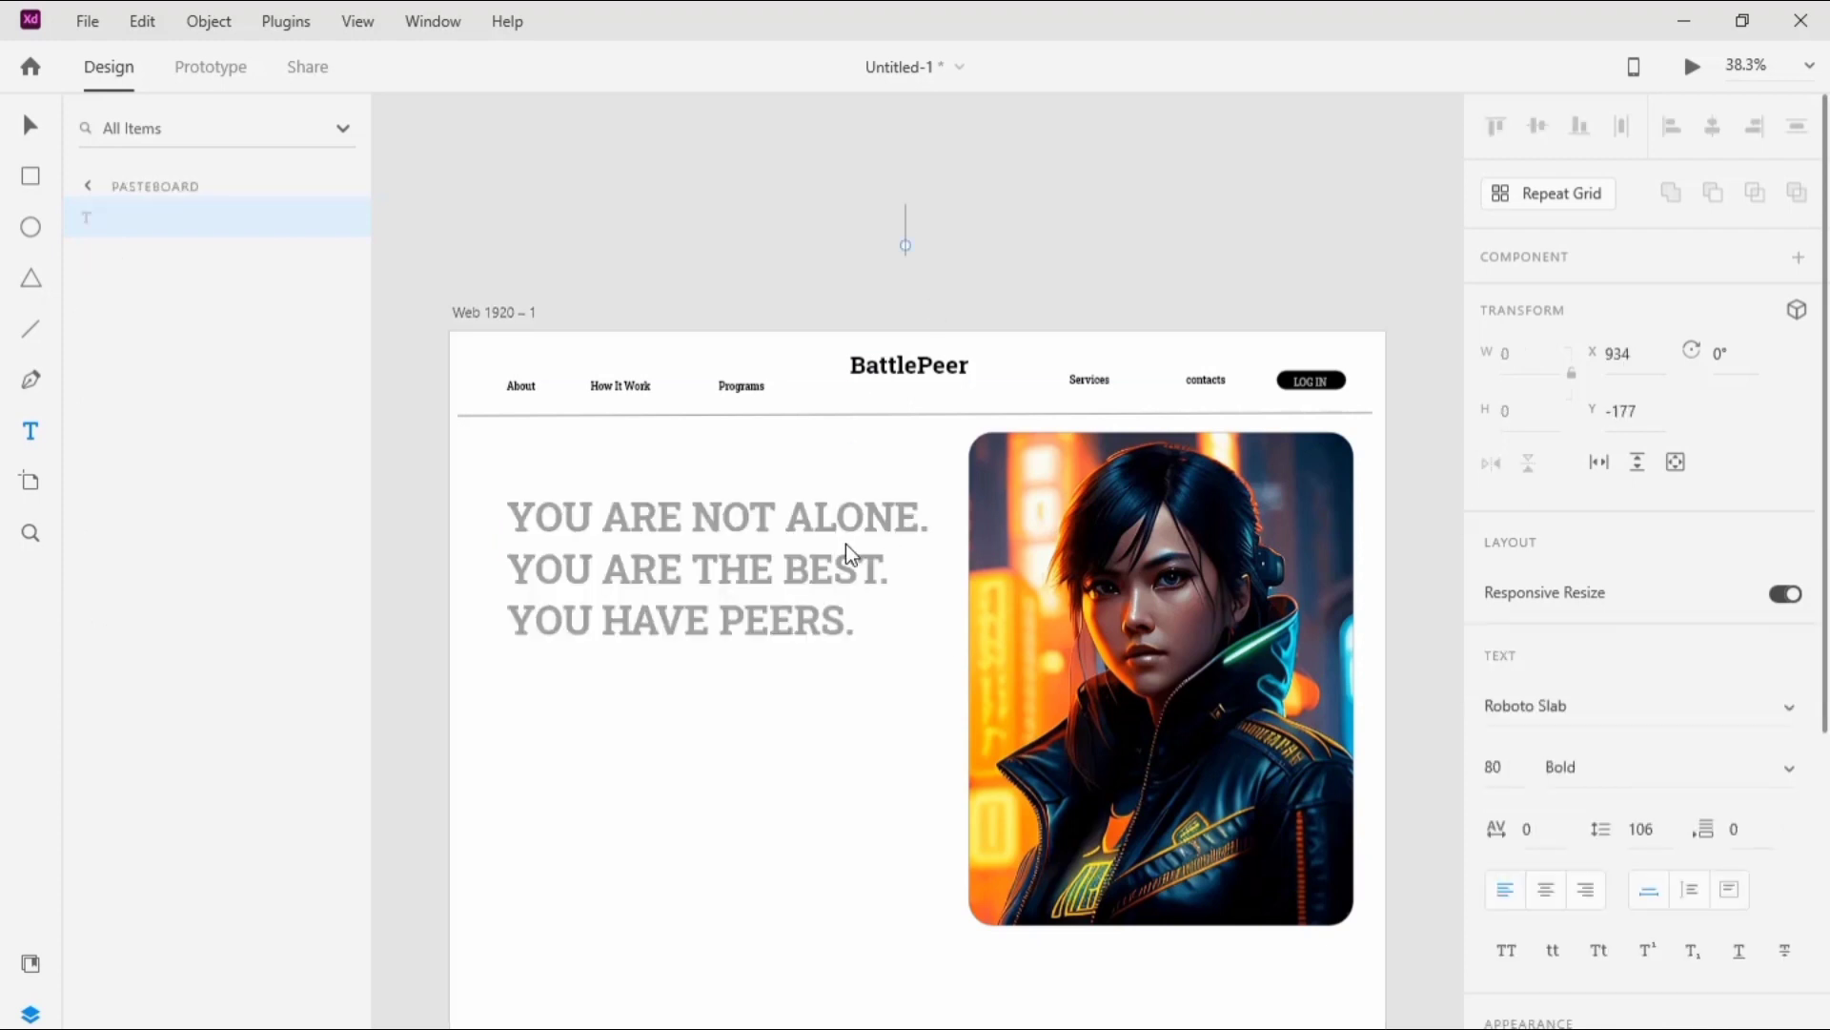
Step: Change the headline's fill colour to #030303
scroll(1801, 747, "down", 3)
scroll(1549, 886, "down", 2)
left_click(1545, 882)
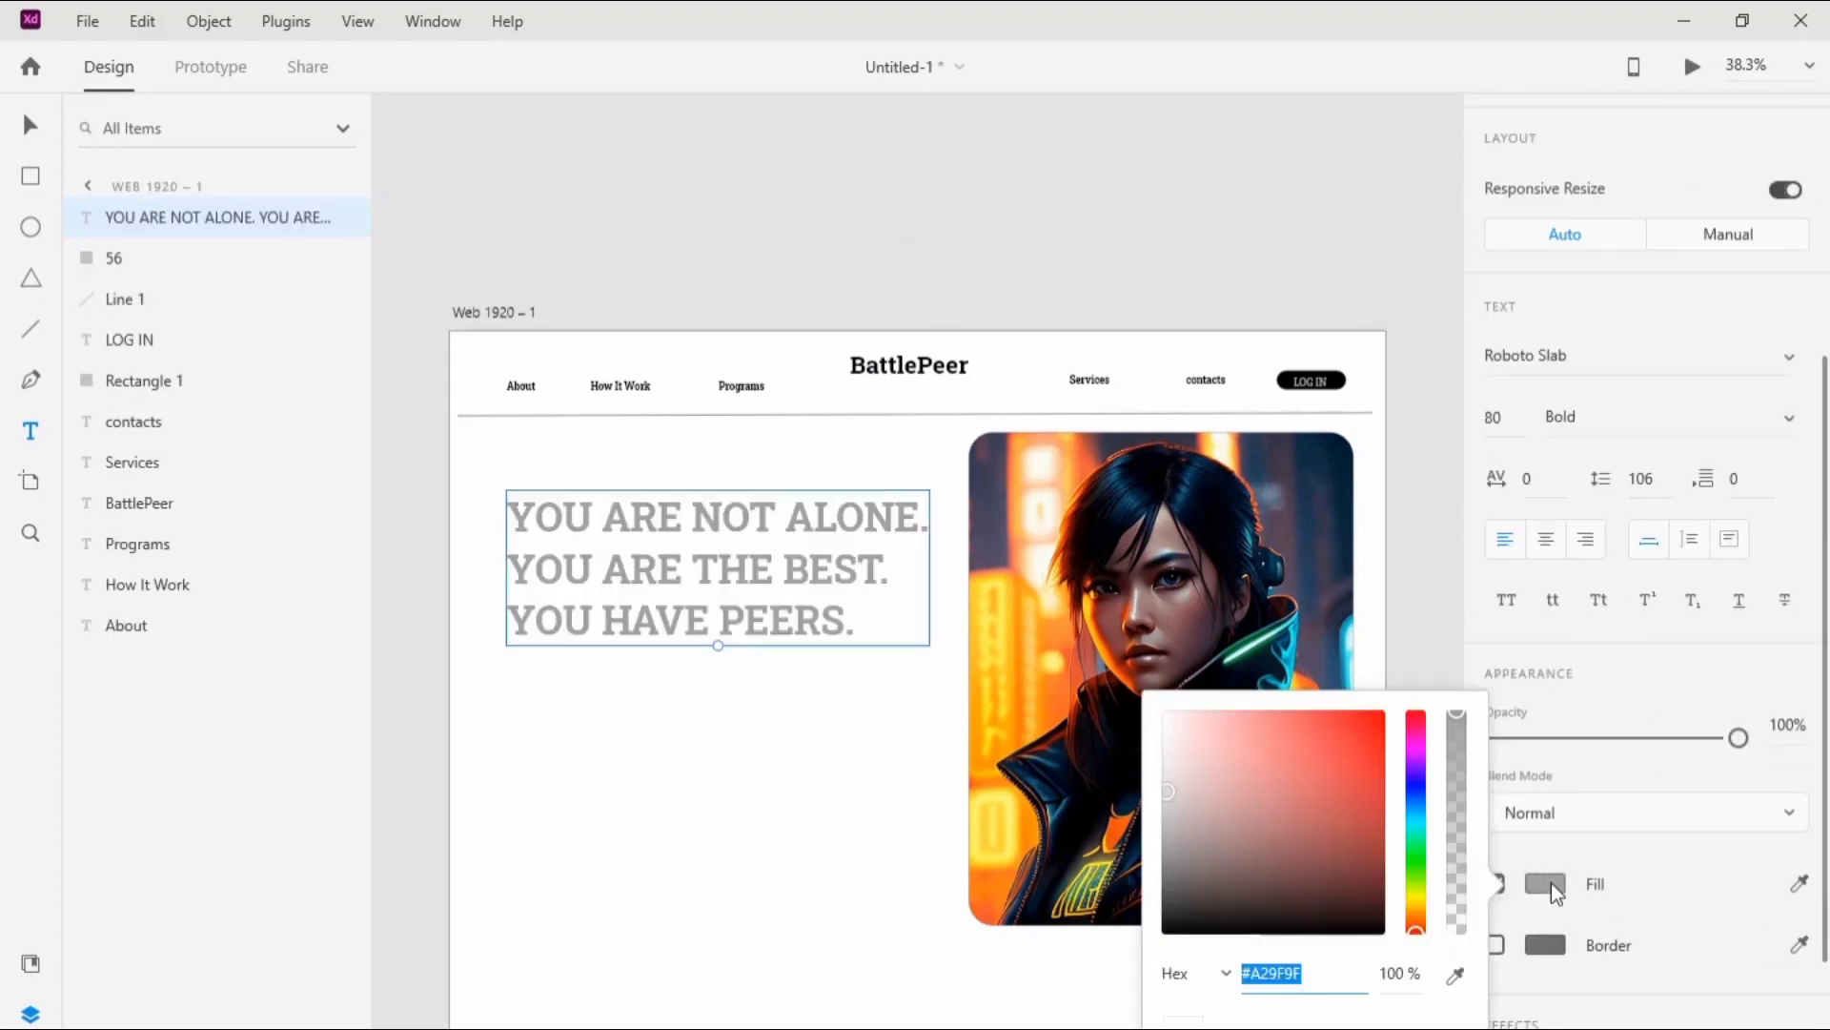
left_click(1368, 970)
key("BackSpace")
key("BackSpace")
key("BackSpace")
key("BackSpace")
key("BackSpace")
key("BackSpace")
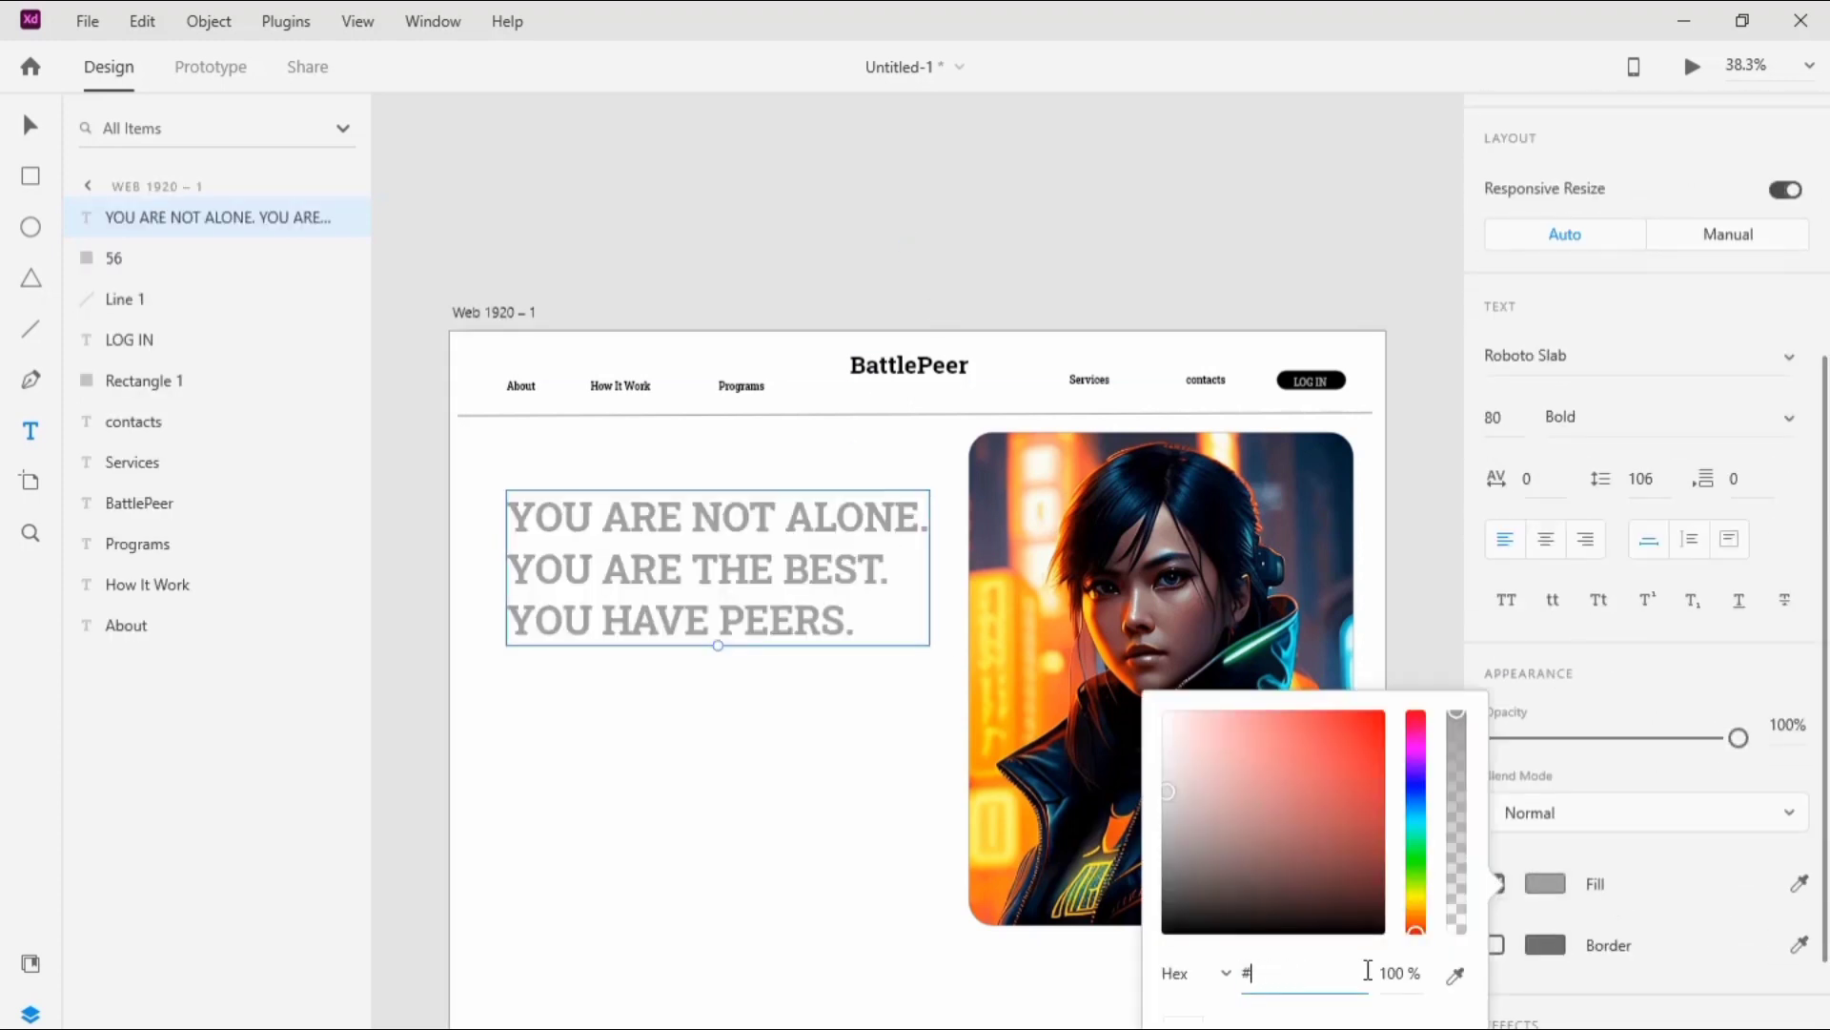
type("030303")
left_click(546, 780)
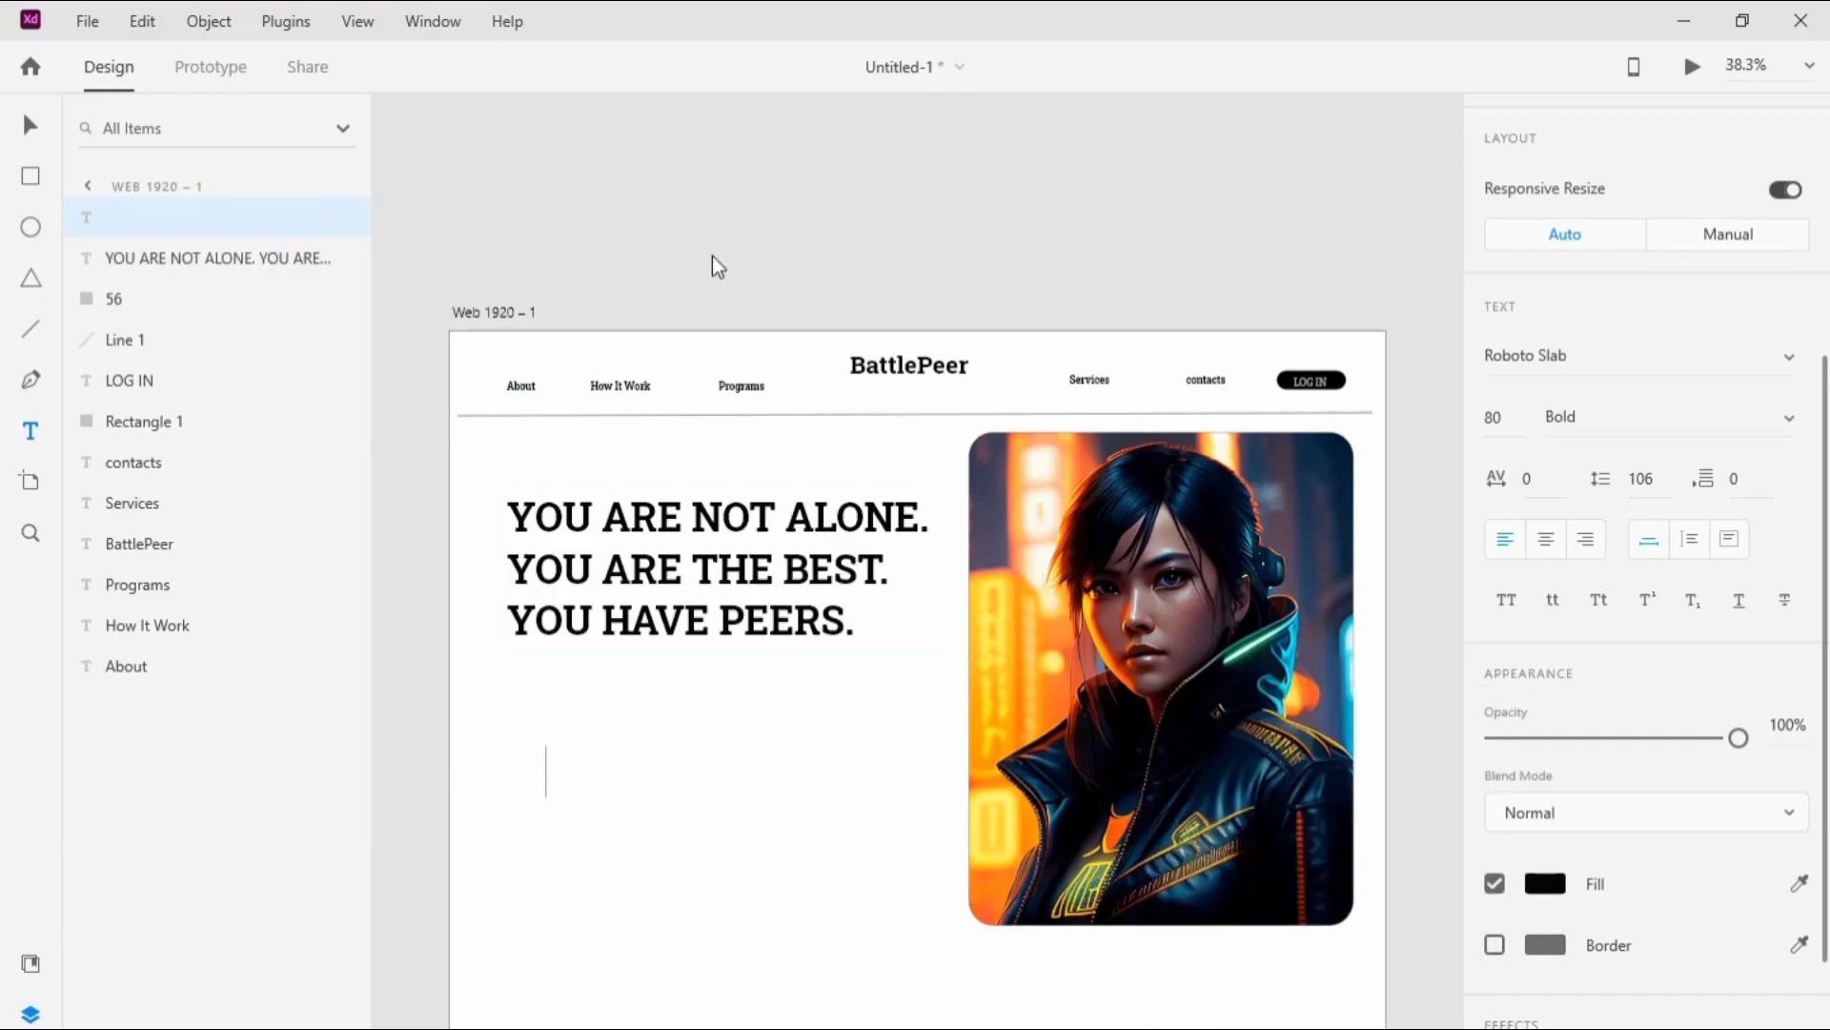
left_click(355, 216)
Step: Draw a divider line beneath the headline, ending just before the portrait, and set its border size to 2
left_click(30, 329)
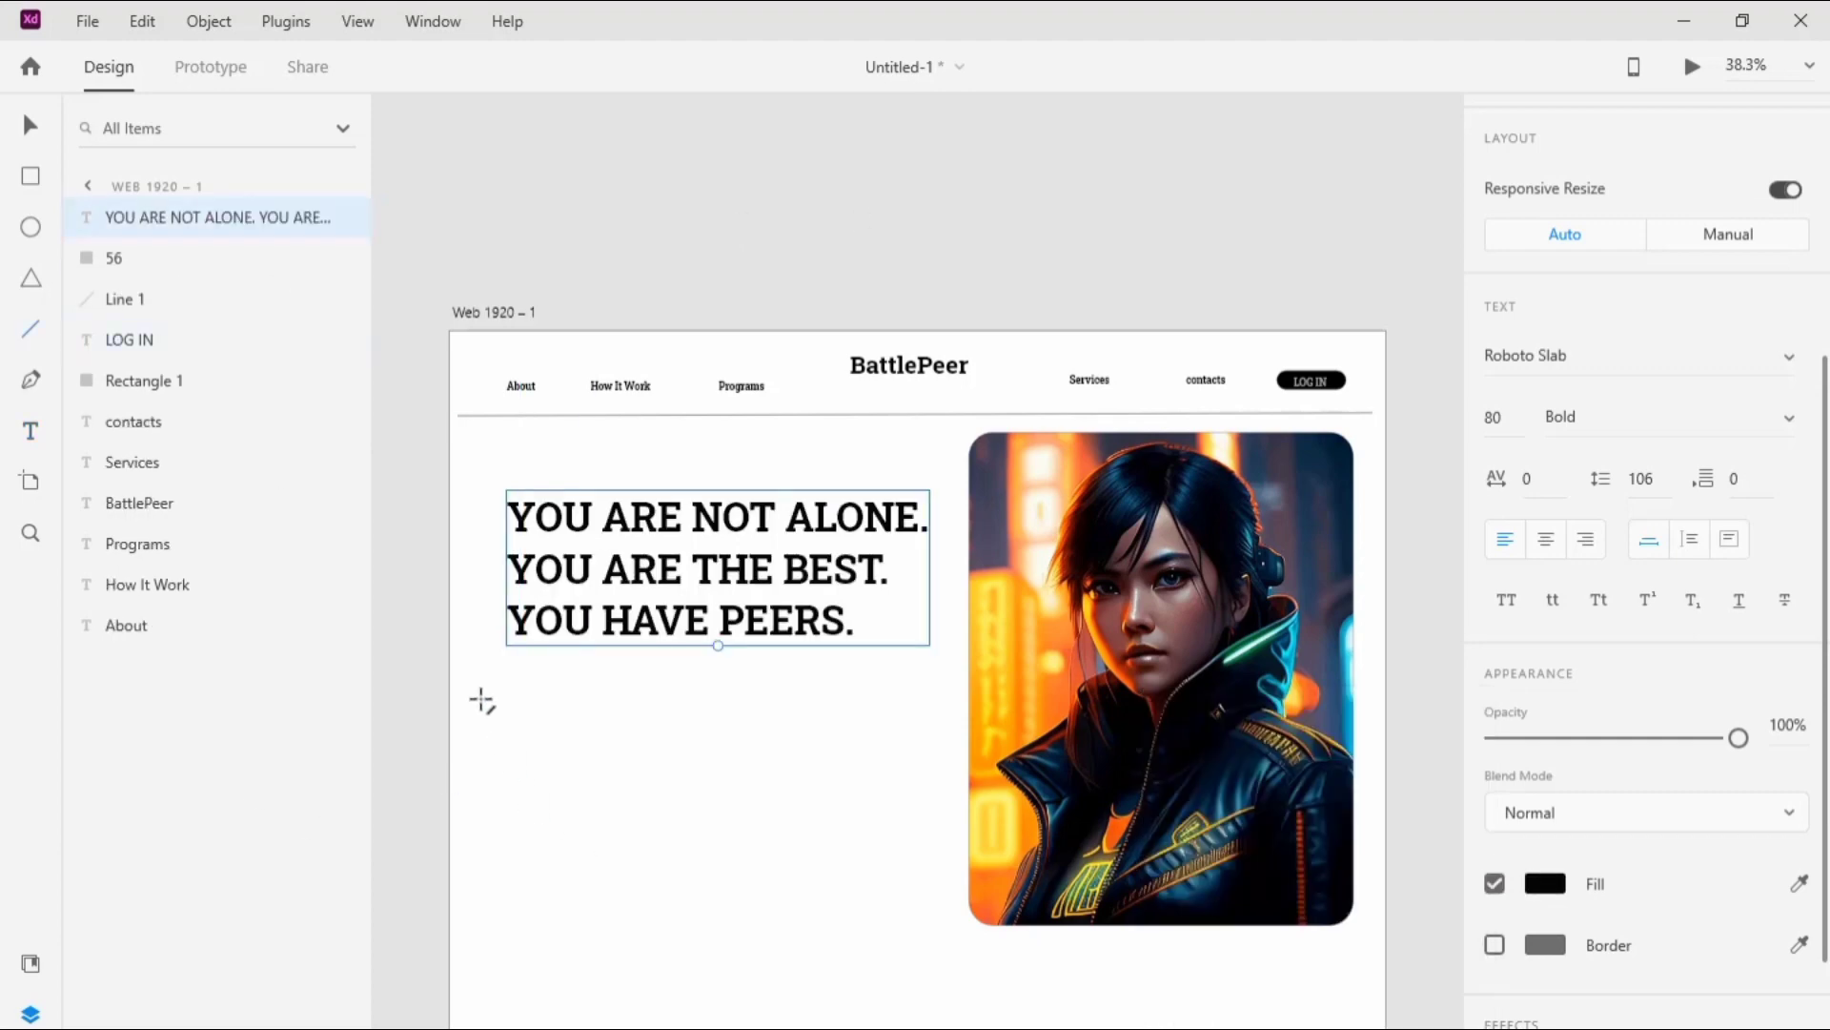
left_click_drag(460, 681, 947, 679)
left_click(1569, 655)
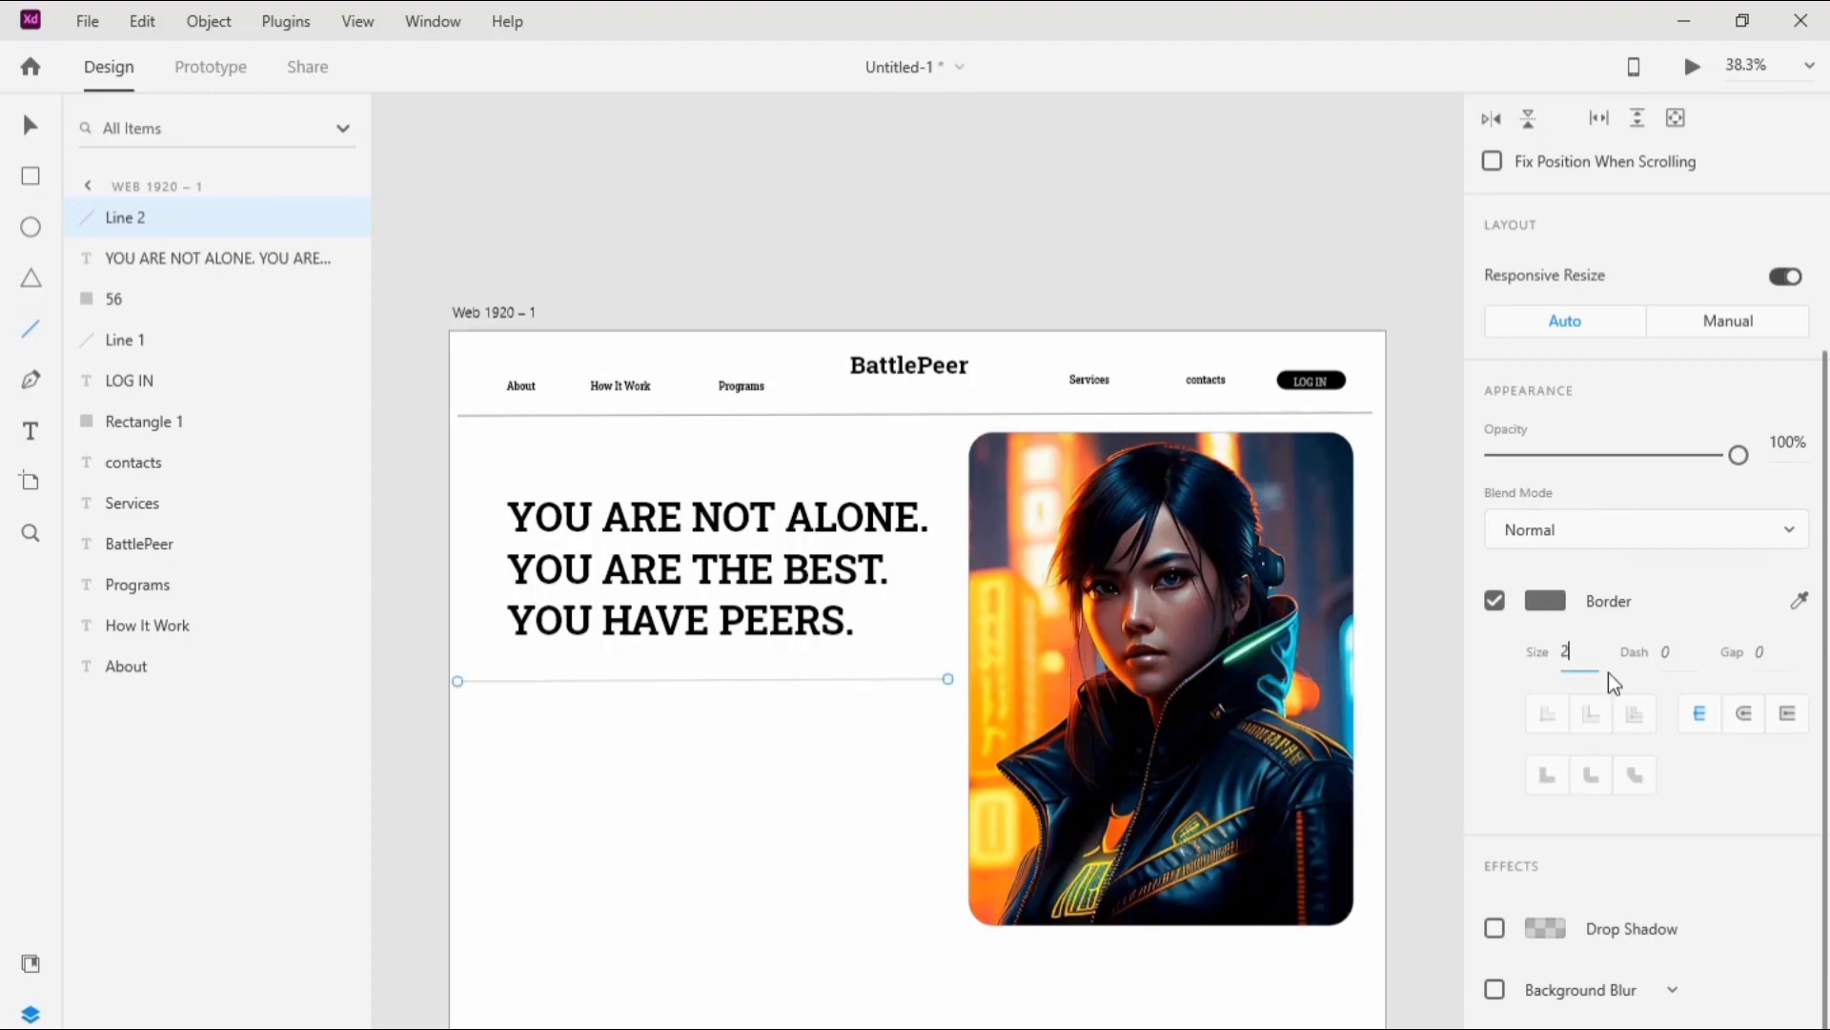
key("Return")
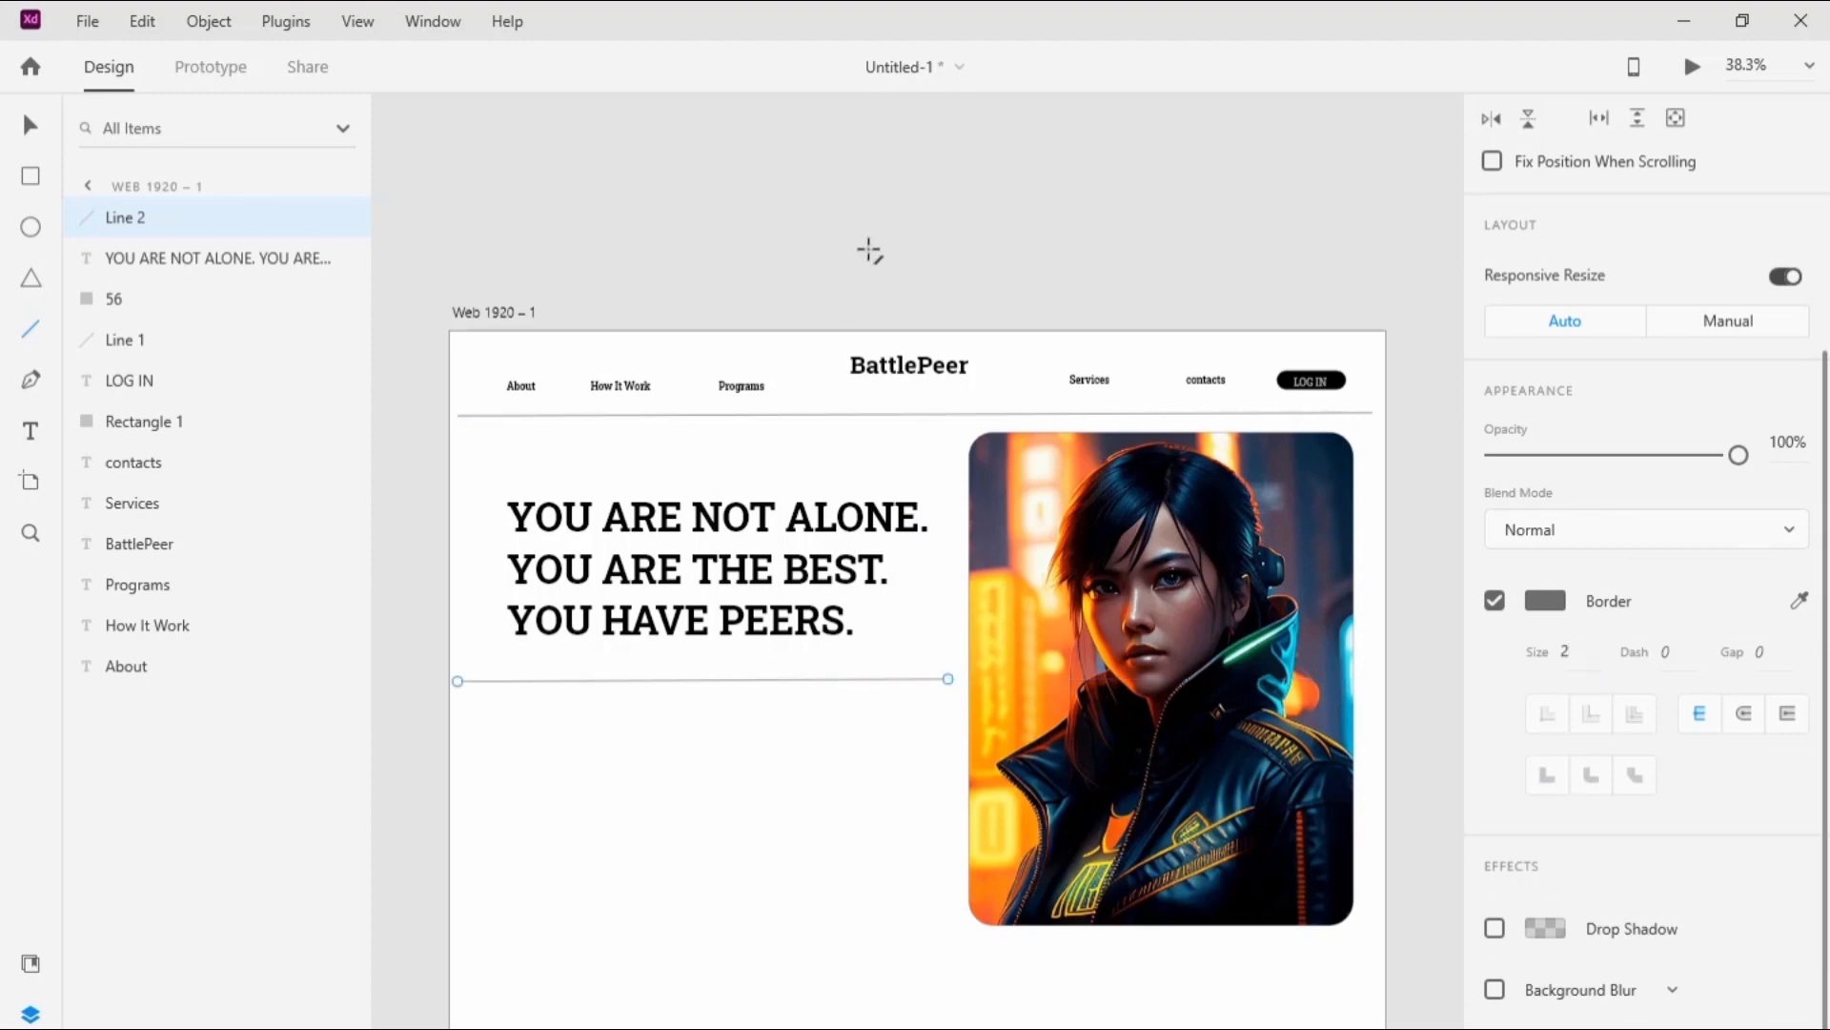
Step: Move the divider line up closer to the headline and extend it almost to the portrait's edge
left_click(31, 125)
left_click_drag(659, 674, 658, 669)
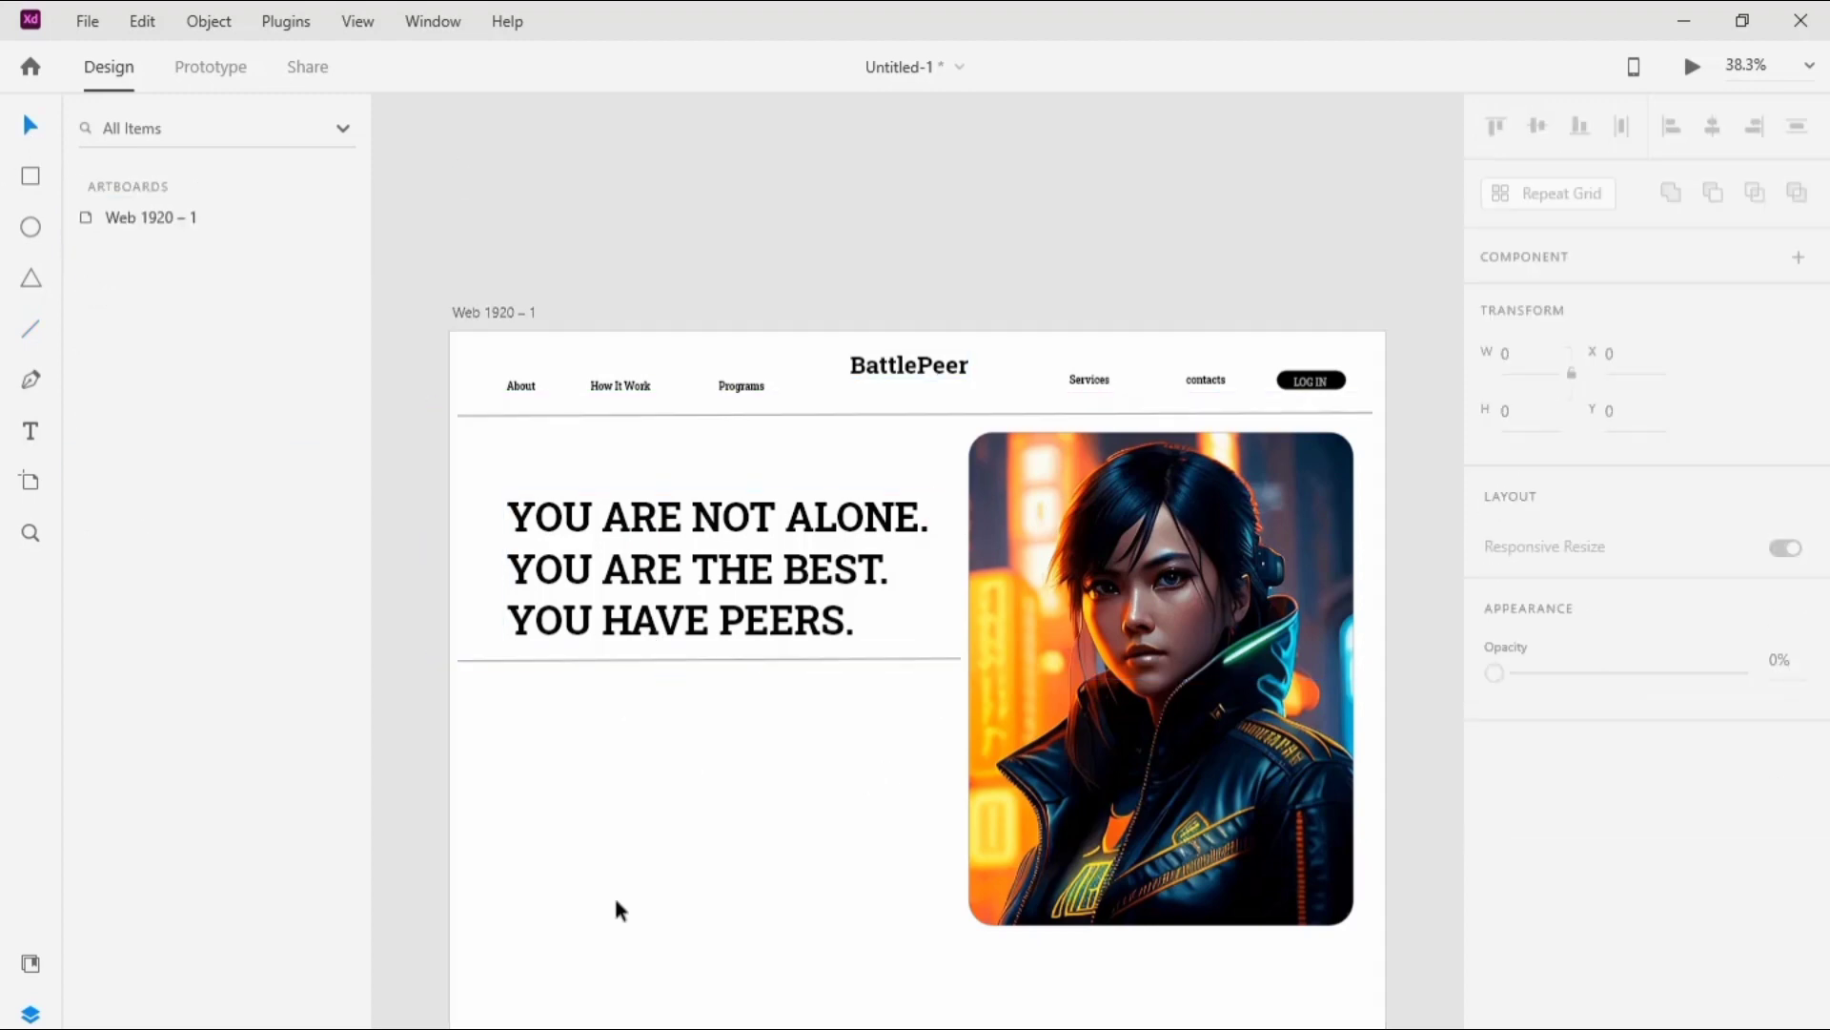
left_click(614, 894)
Step: Draw a small ellipse below the start of the headline divider and set its width and height to 80
left_click(33, 229)
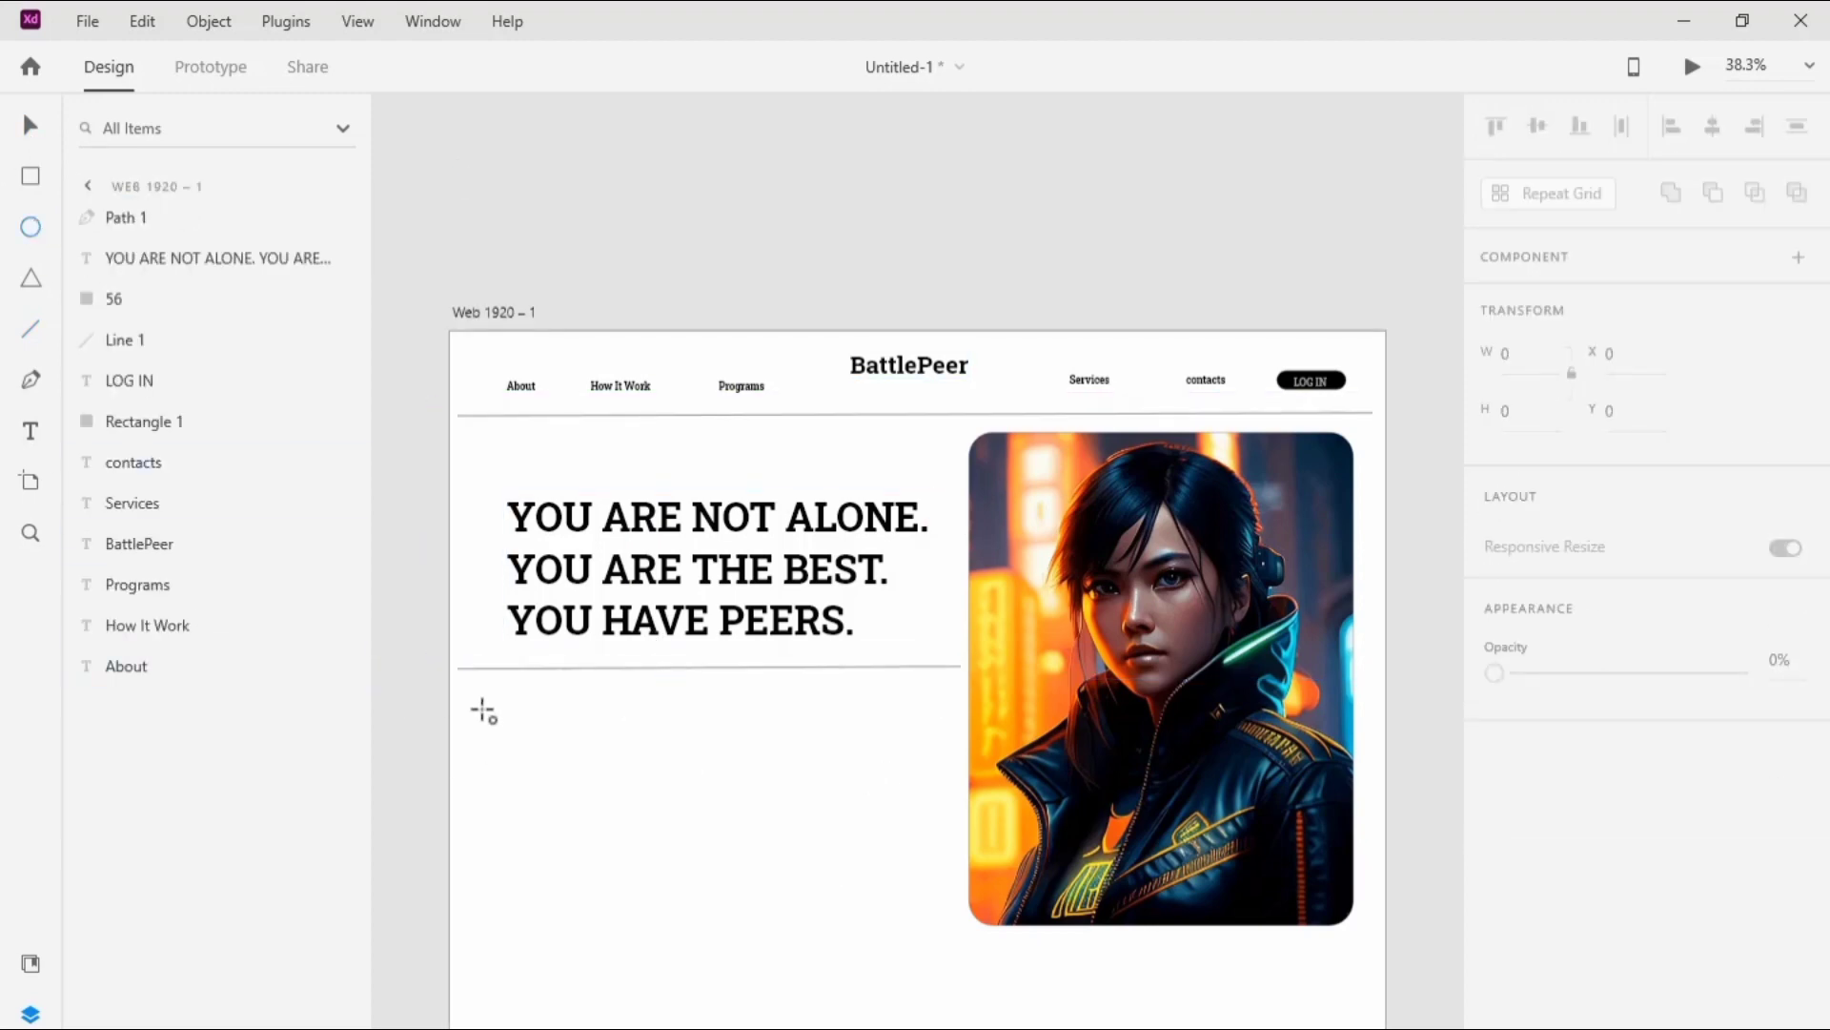
left_click_drag(479, 698, 514, 735)
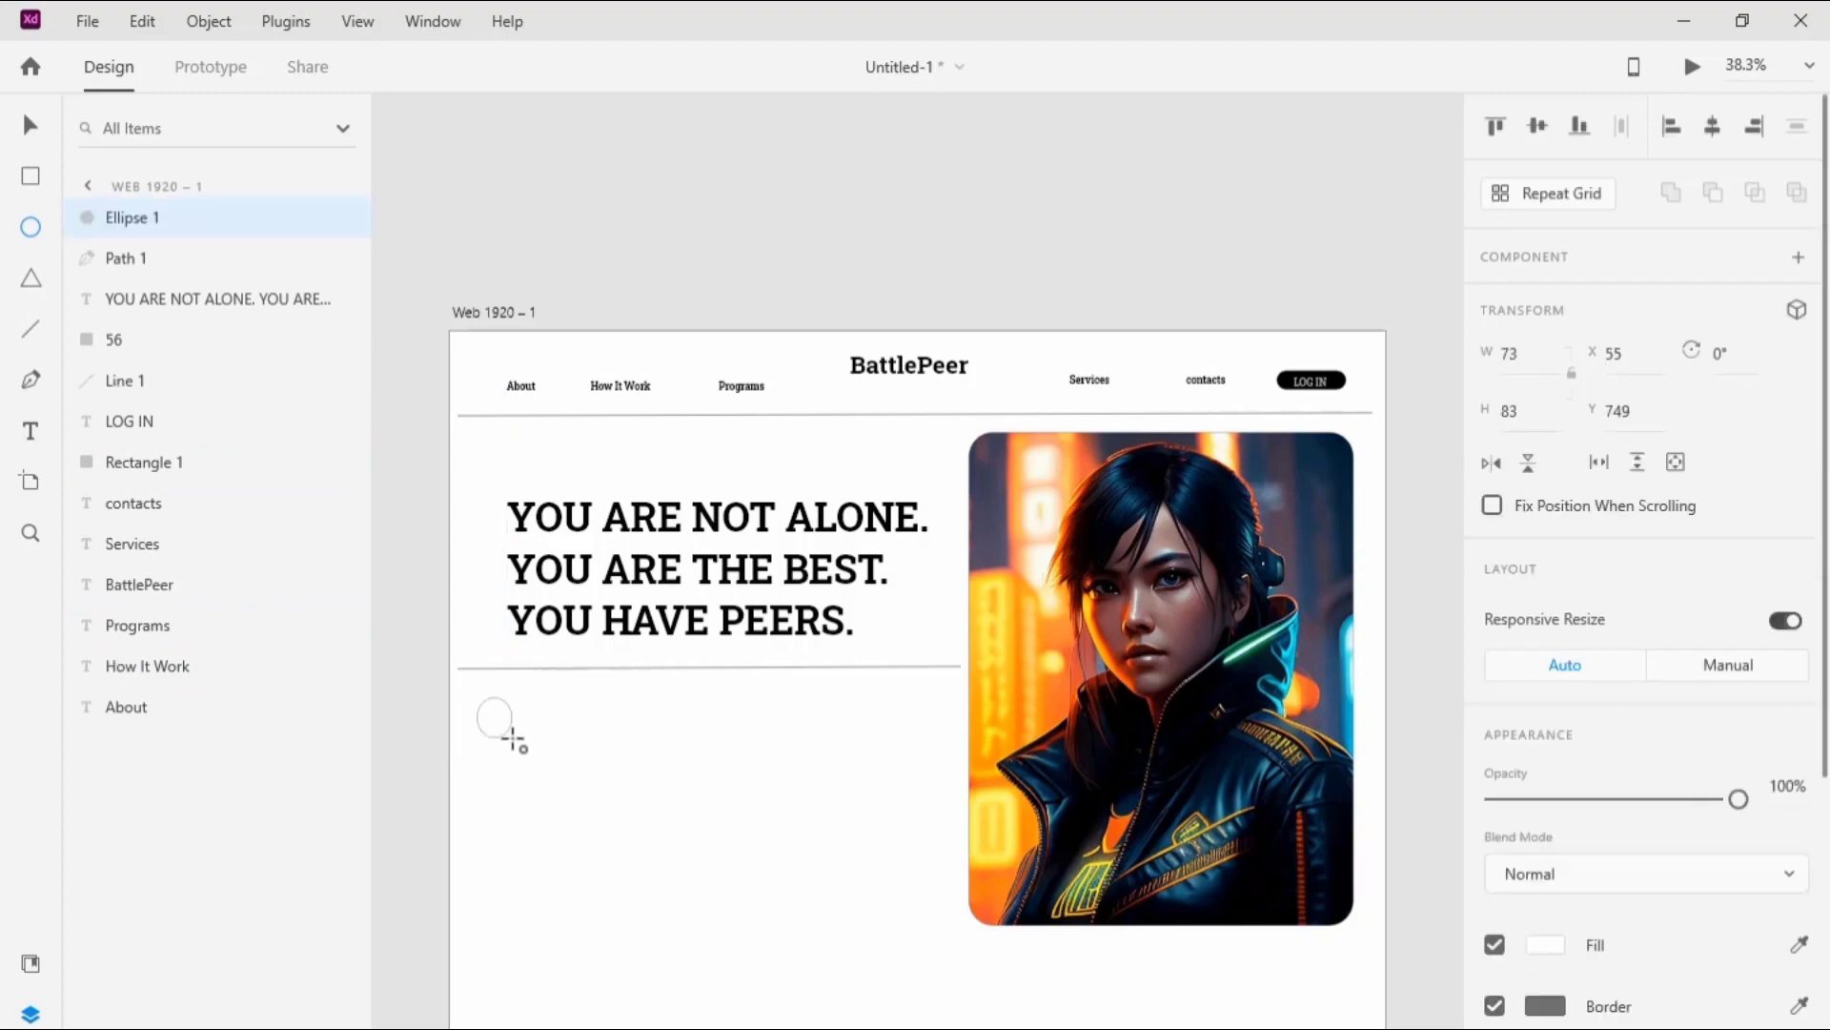
left_click(1514, 354)
type("80")
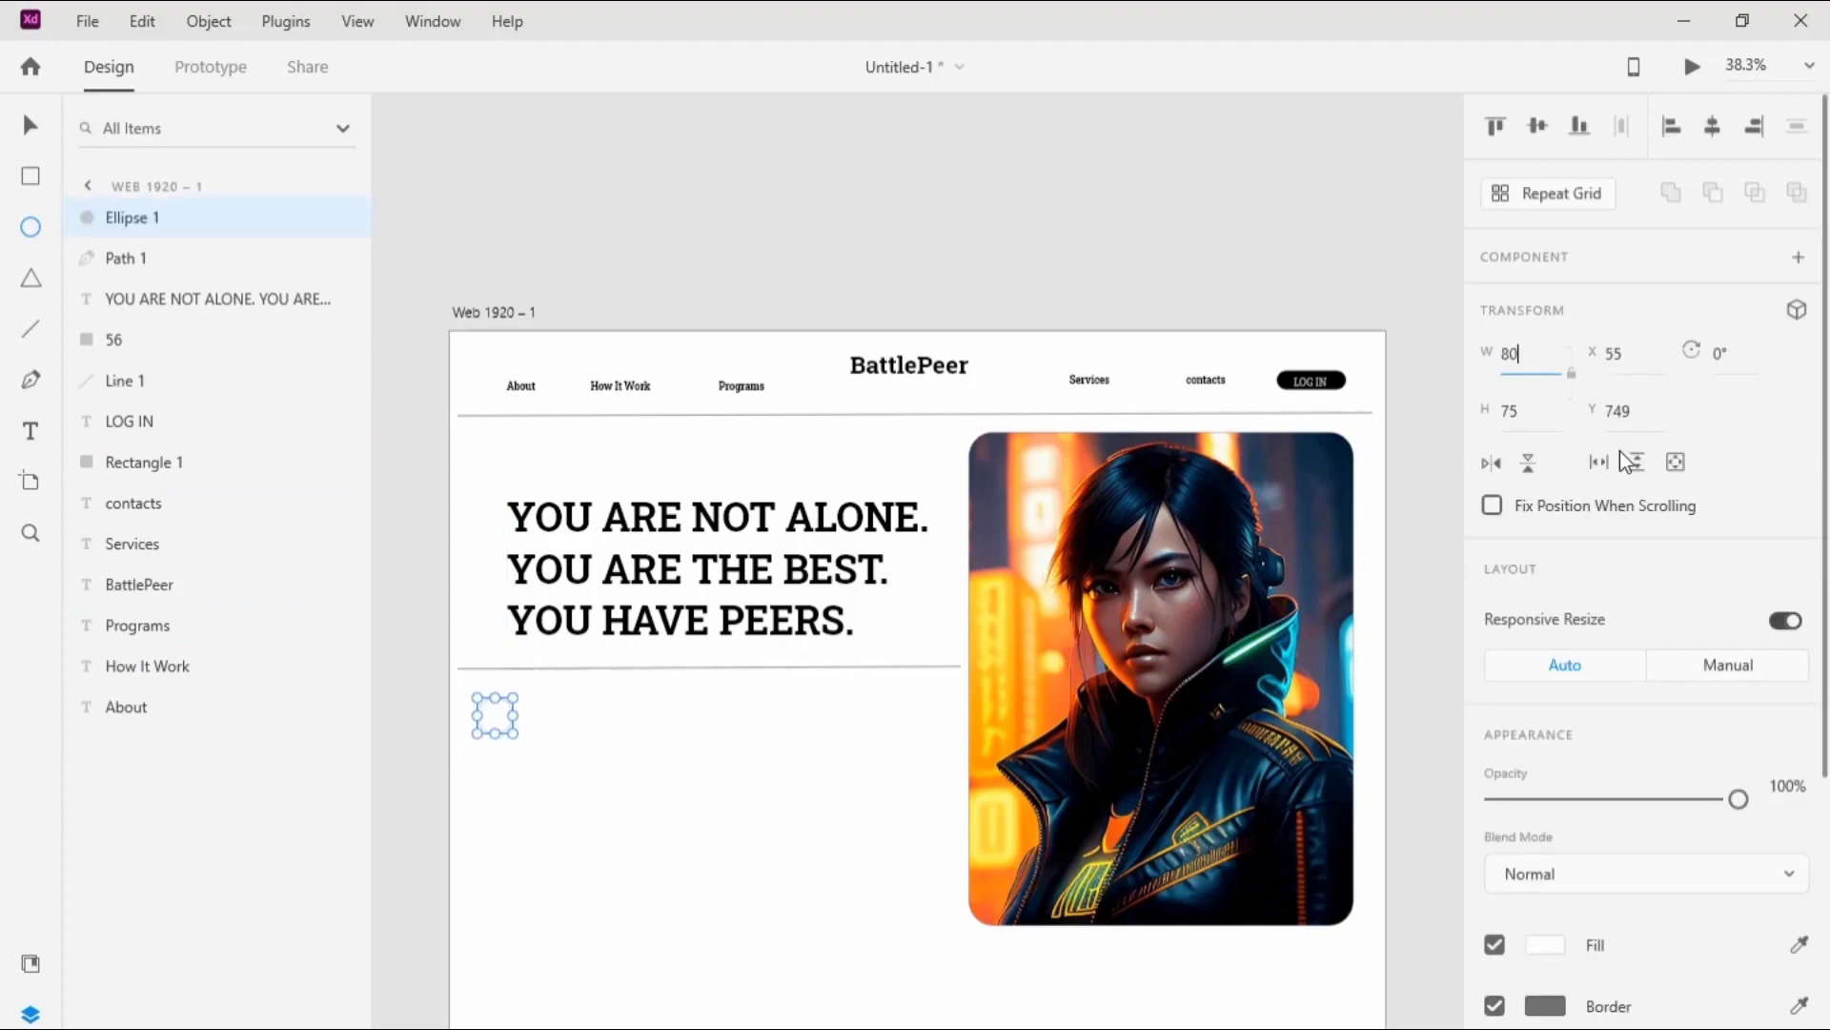
left_click(1541, 411)
type("80")
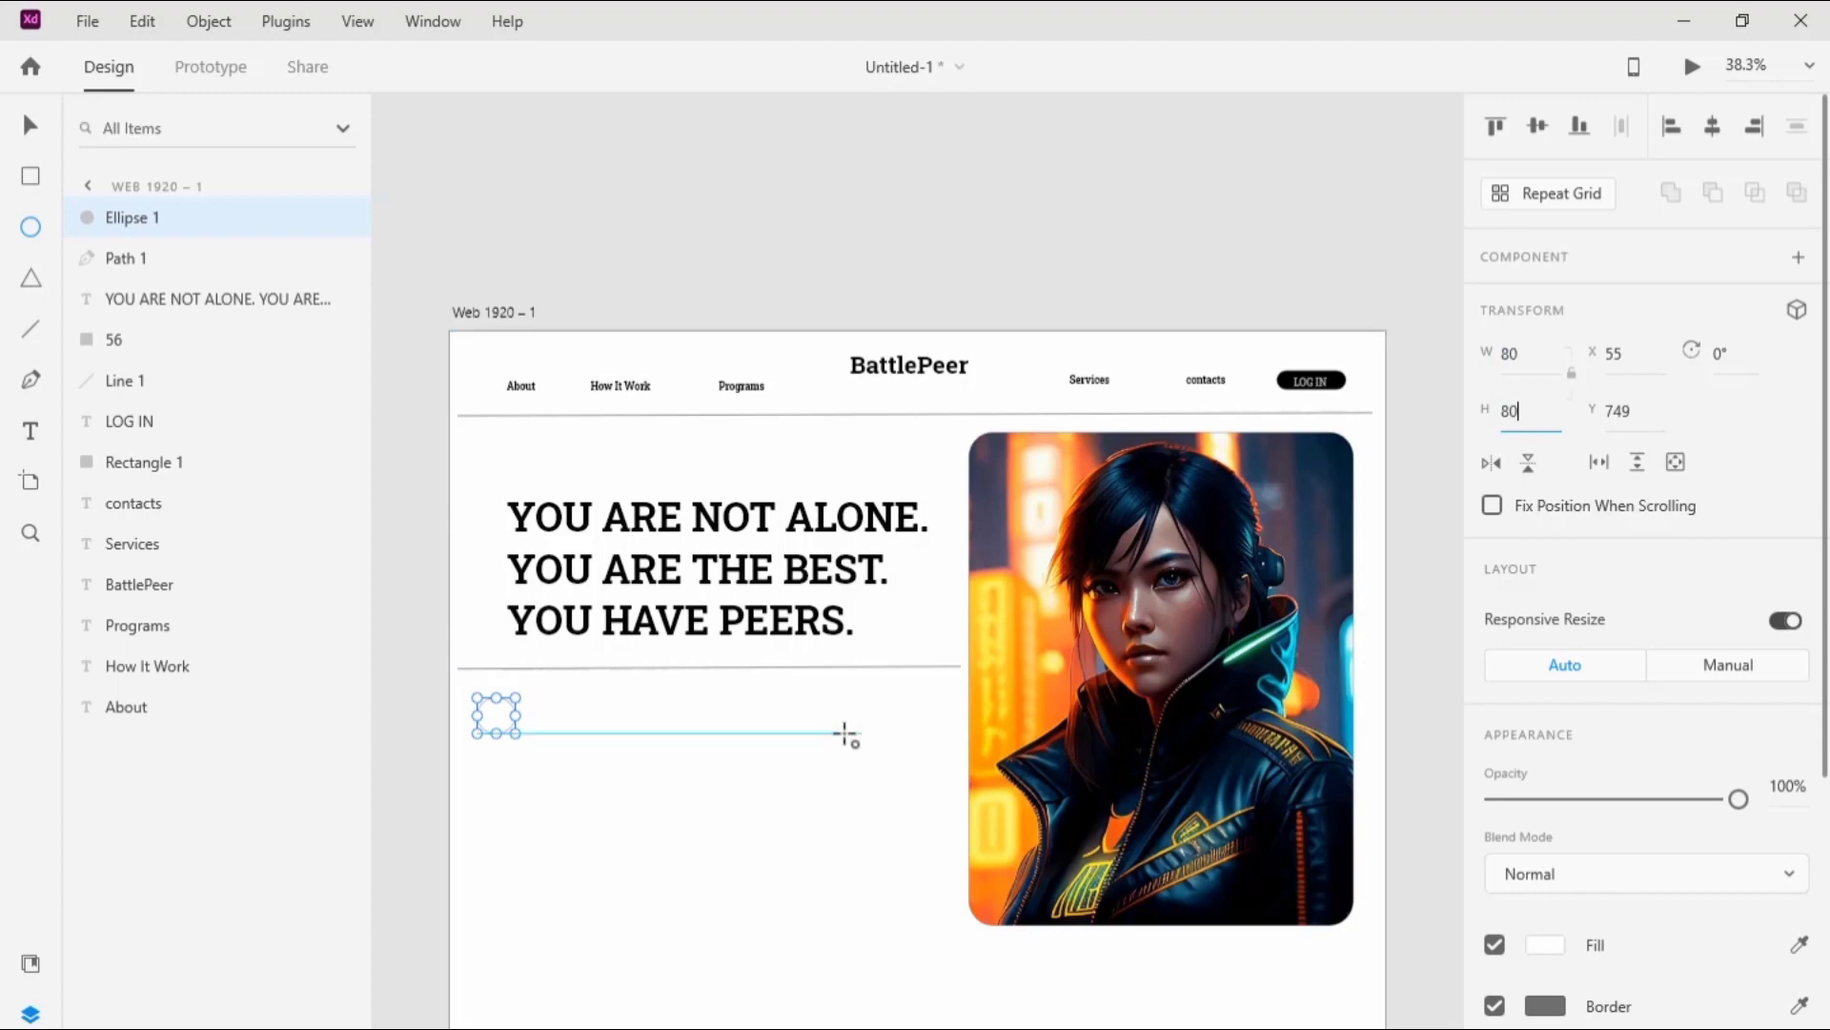
key("Return")
key("v")
left_click(752, 424)
Step: Duplicate the 80 px circle twice and place the copies alongside it in a horizontal row of three
left_click(493, 725)
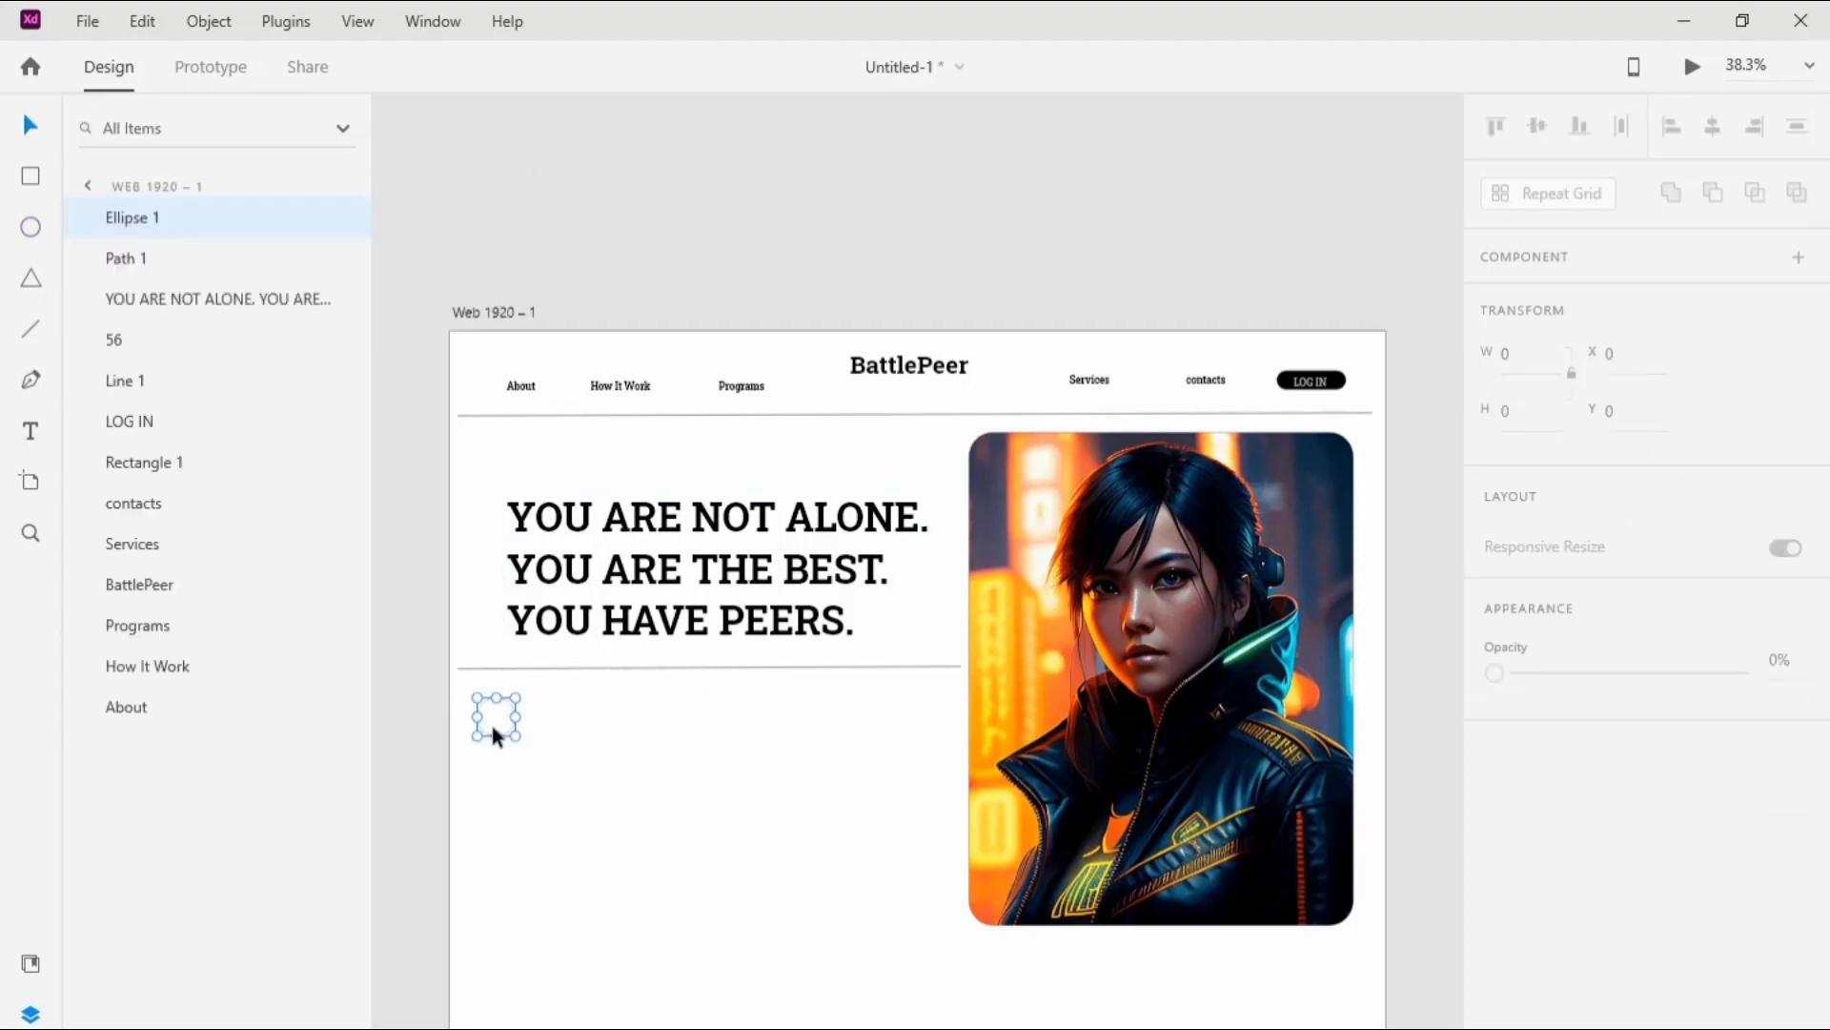
key("ctrl+d")
left_click_drag(491, 719, 578, 719)
left_click(561, 728)
left_click(536, 722)
key("ctrl+d")
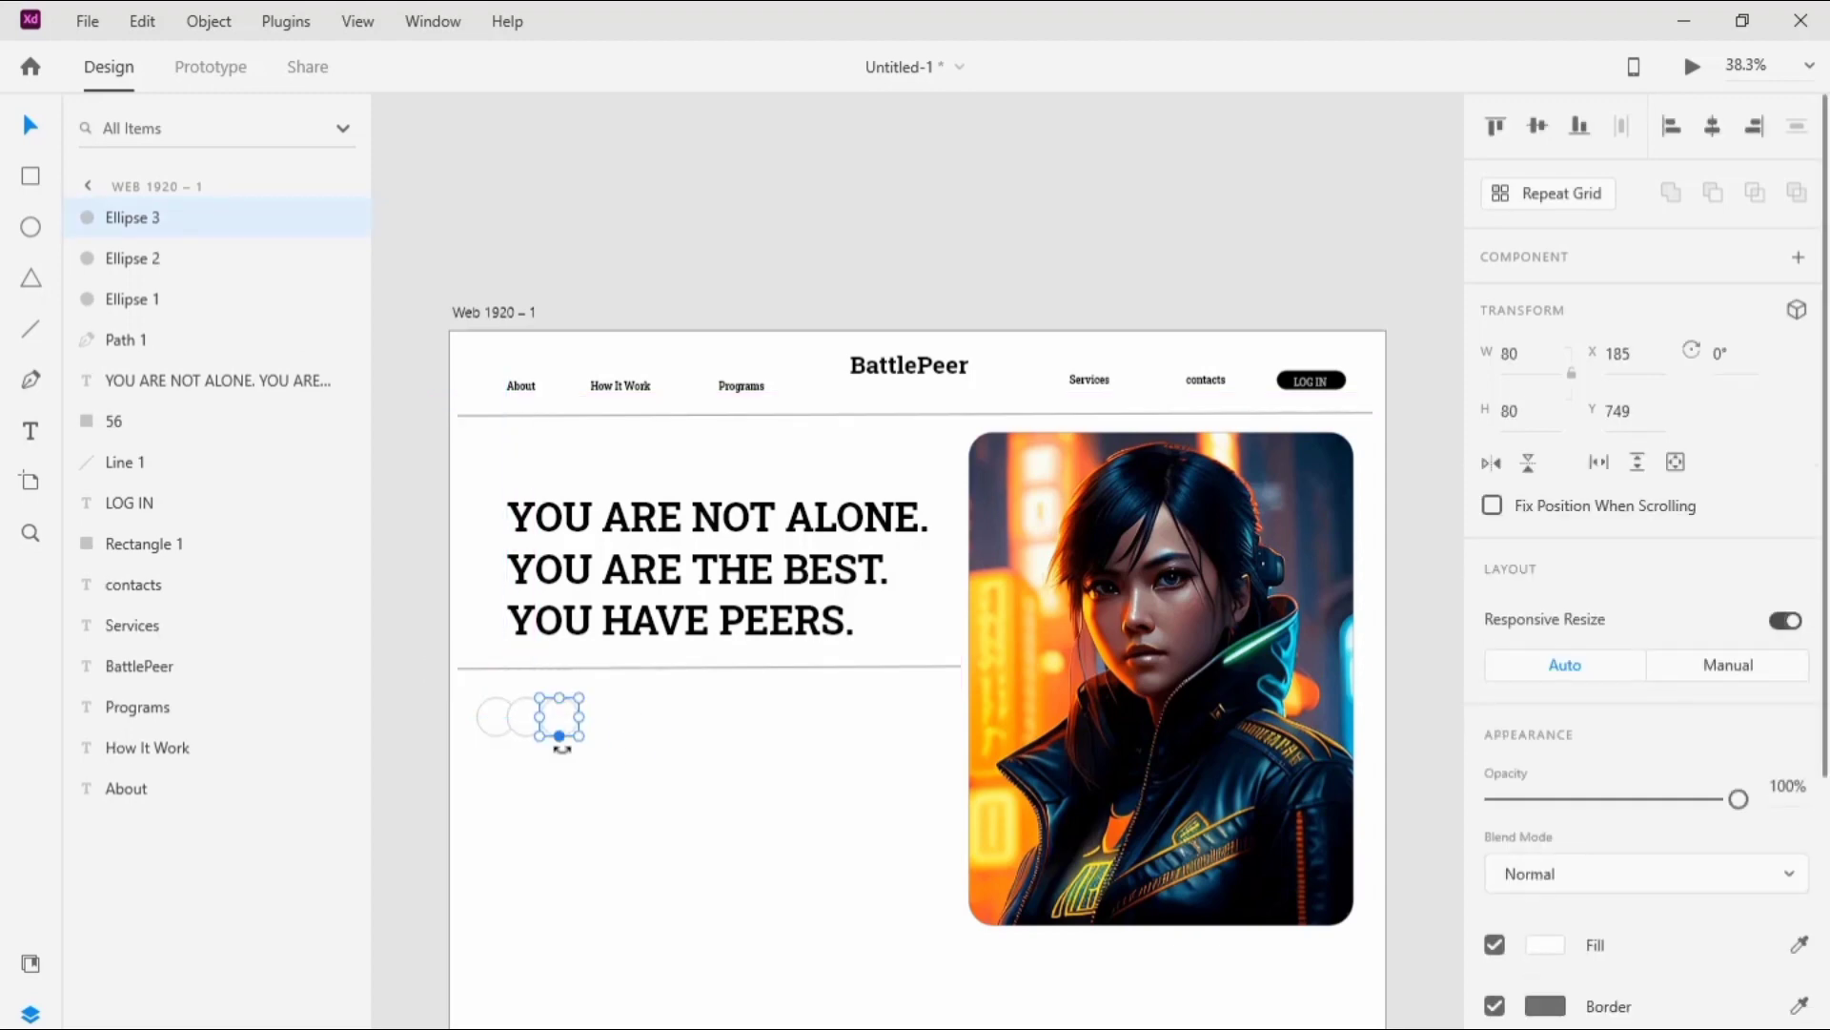
Step: Fill the first circle of the row with #A4A4A4
left_click(485, 741)
left_click(486, 717)
left_click(1535, 947)
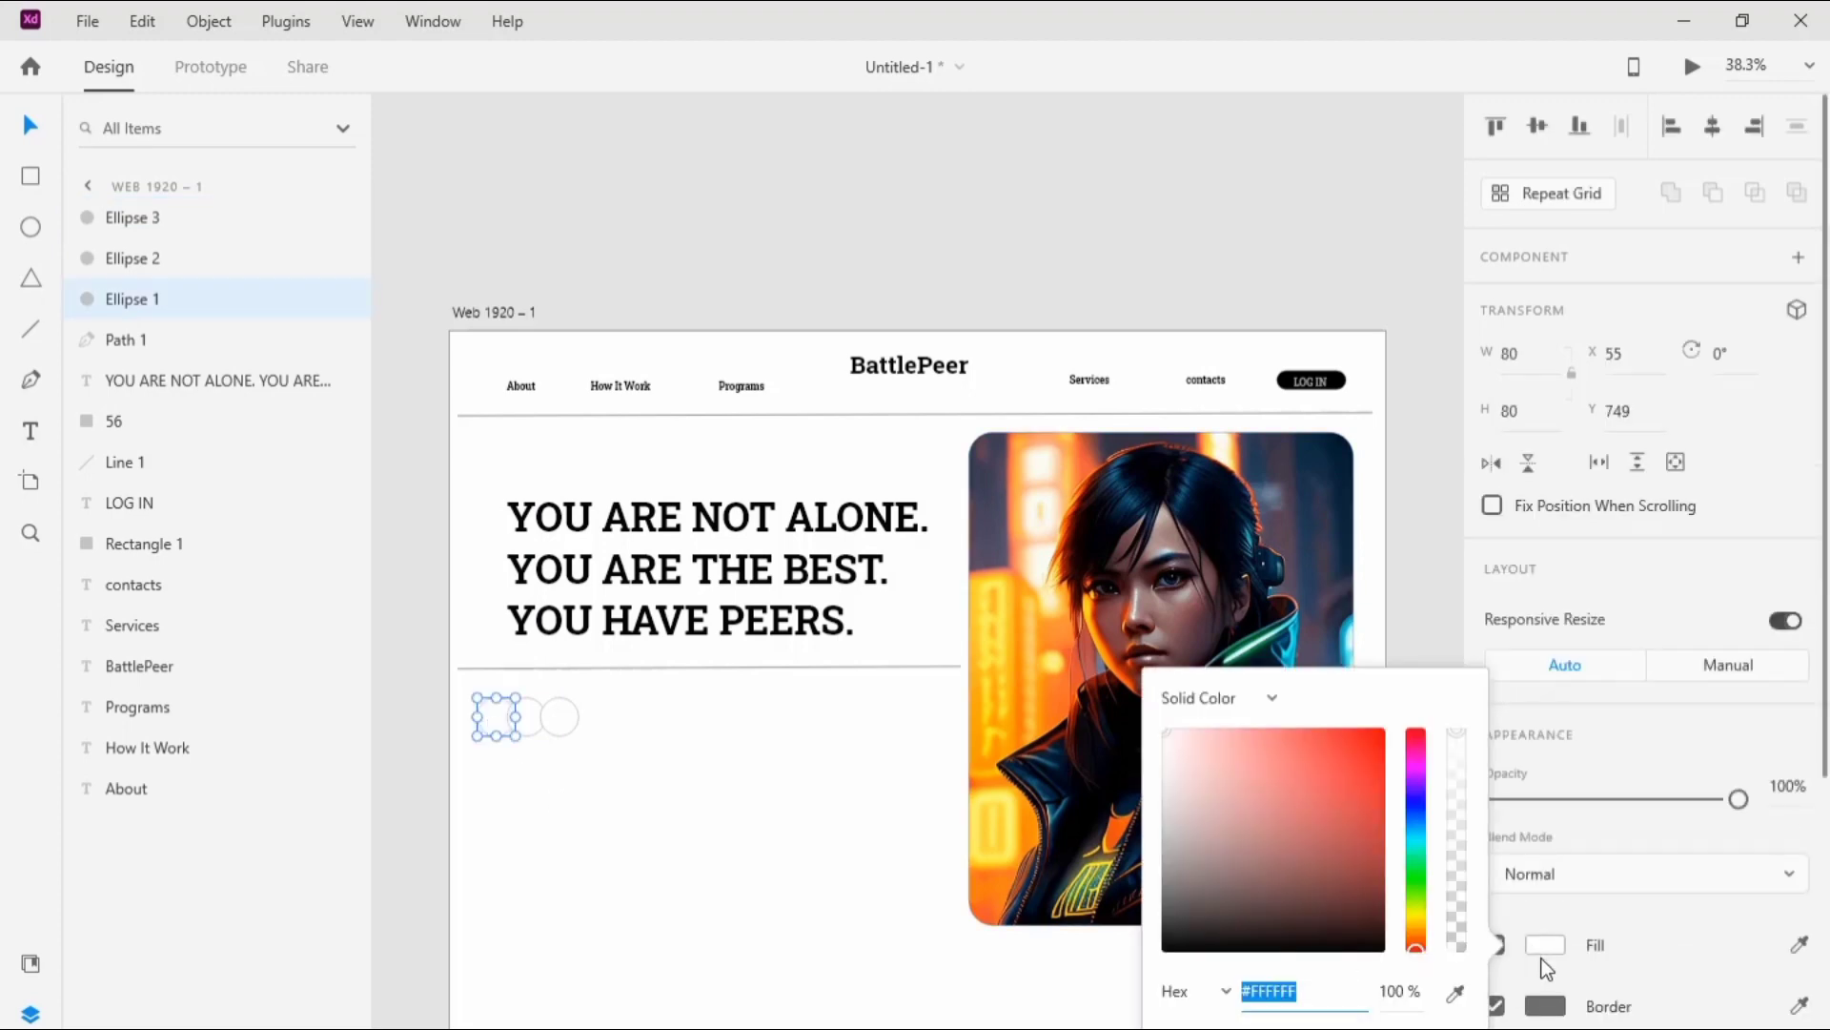
key("BackSpace")
type("A4A4A4")
left_click(740, 920)
Step: Place the image "images__9_-removebg-preview (1)" from the image files on the grey circle and set its height to 70
left_click(514, 717)
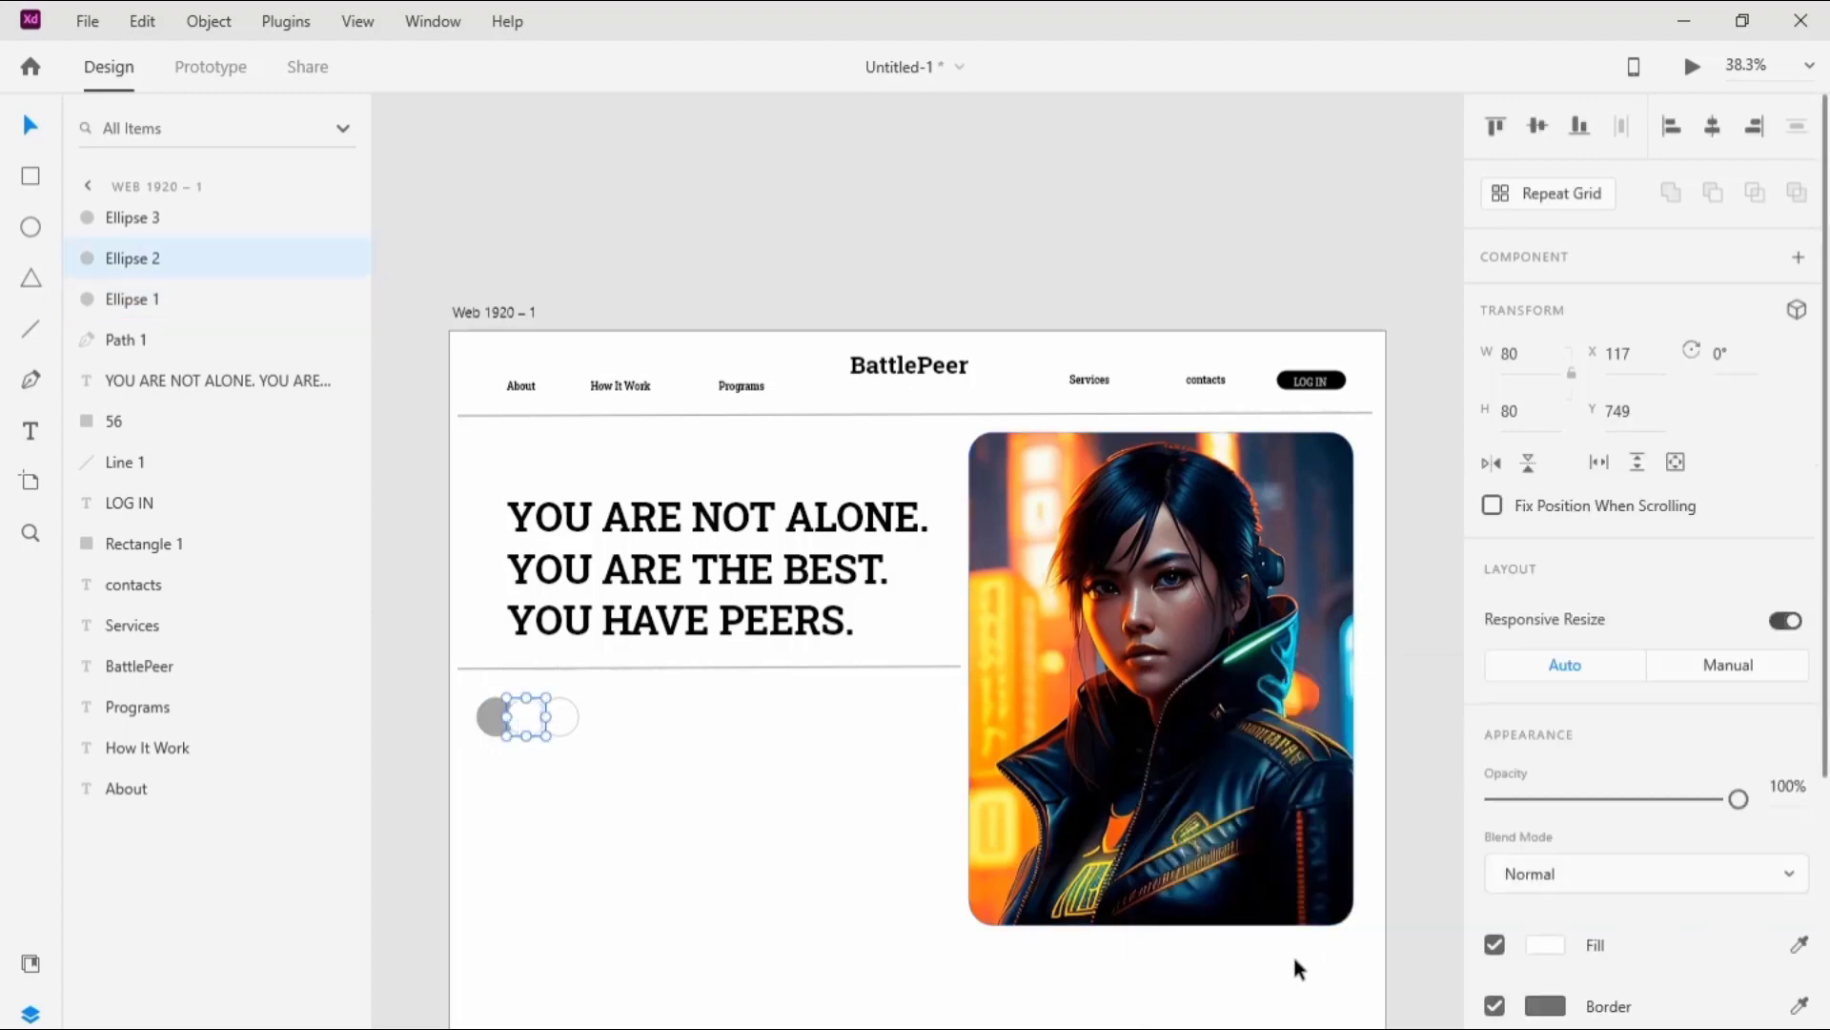
left_click(495, 720)
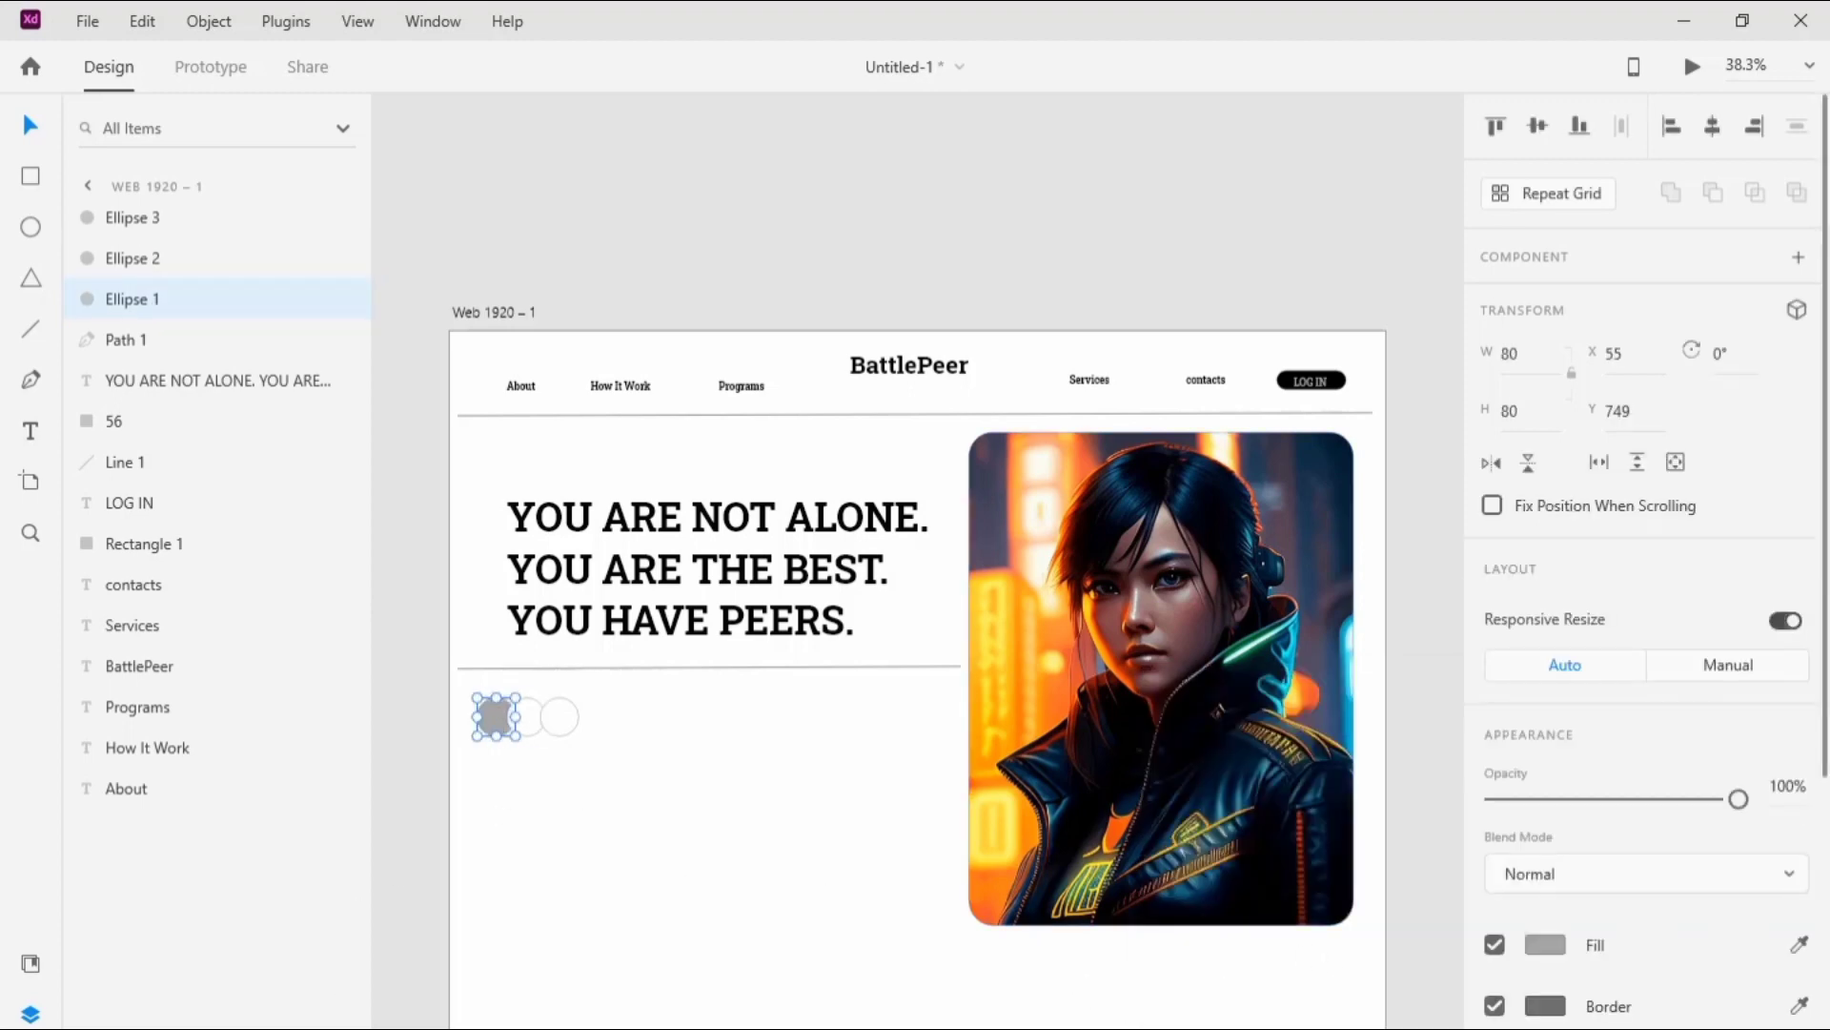
key("alt+Tab")
left_click_drag(968, 310, 496, 717)
left_click(1516, 410)
type("70")
key("Return")
left_click(672, 853)
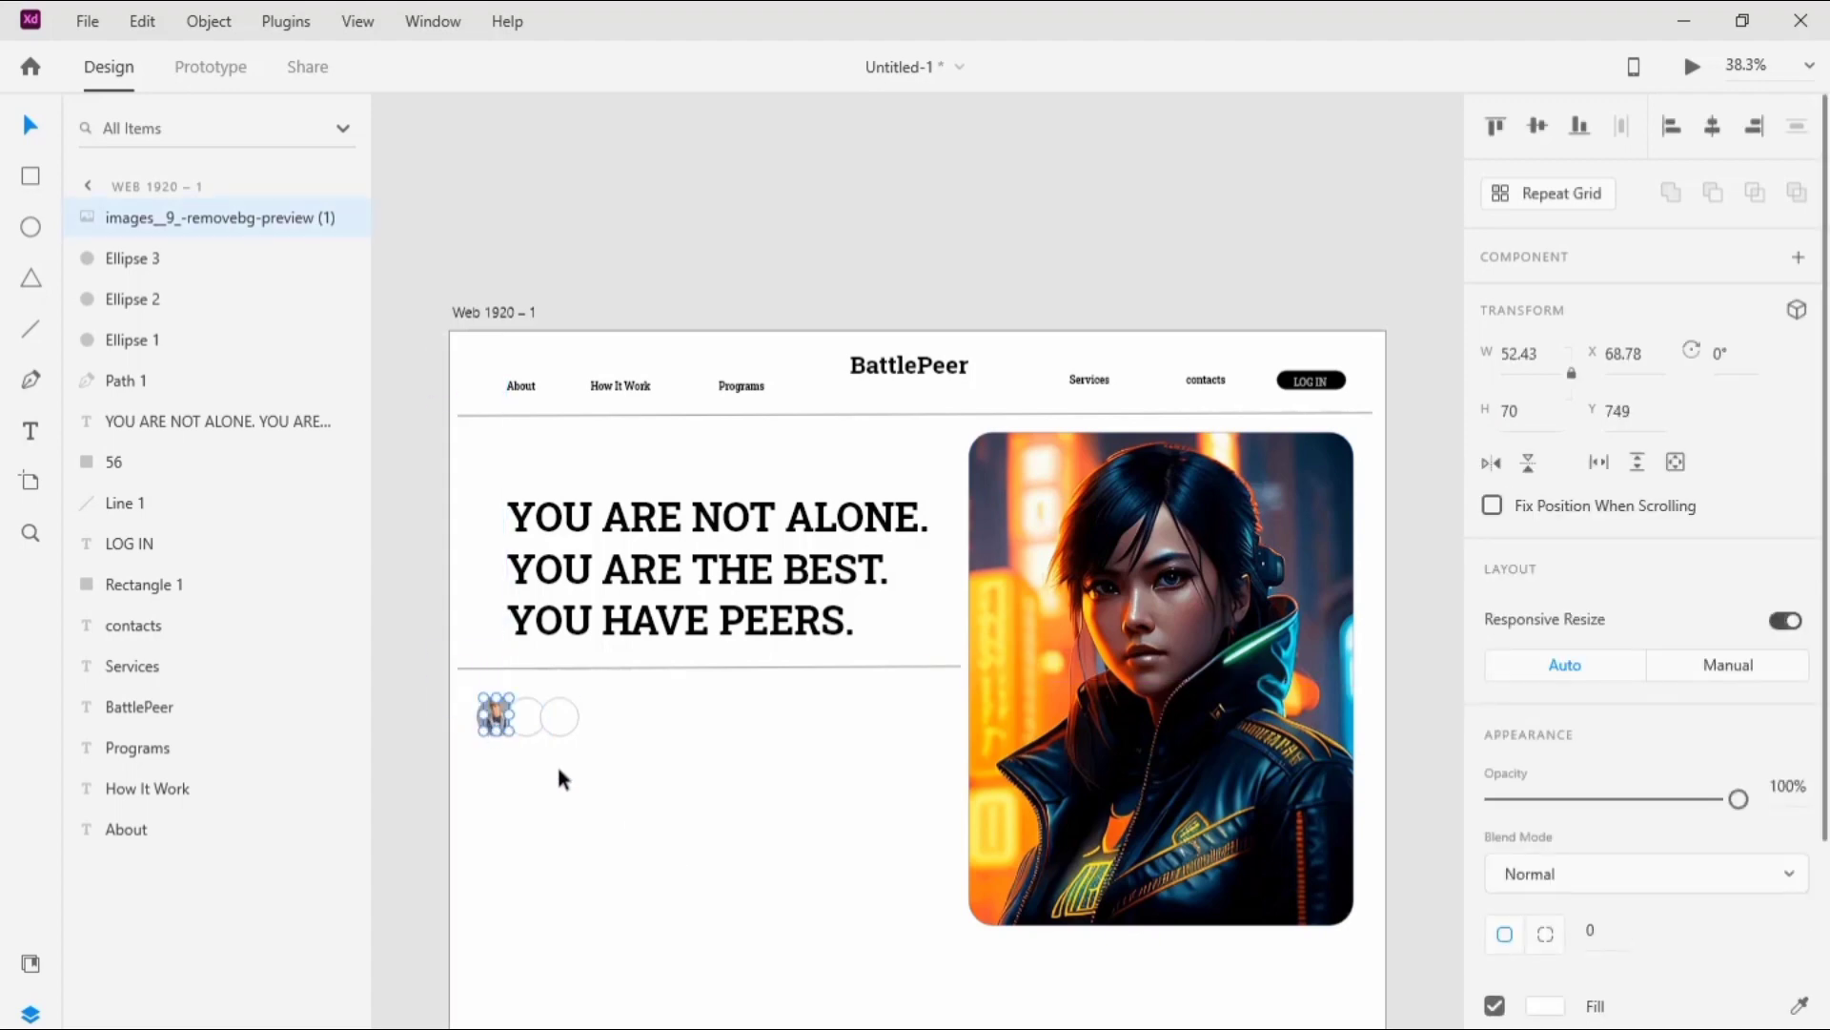
Step: Fill the middle circle of the row with #D276C0
left_click(531, 725)
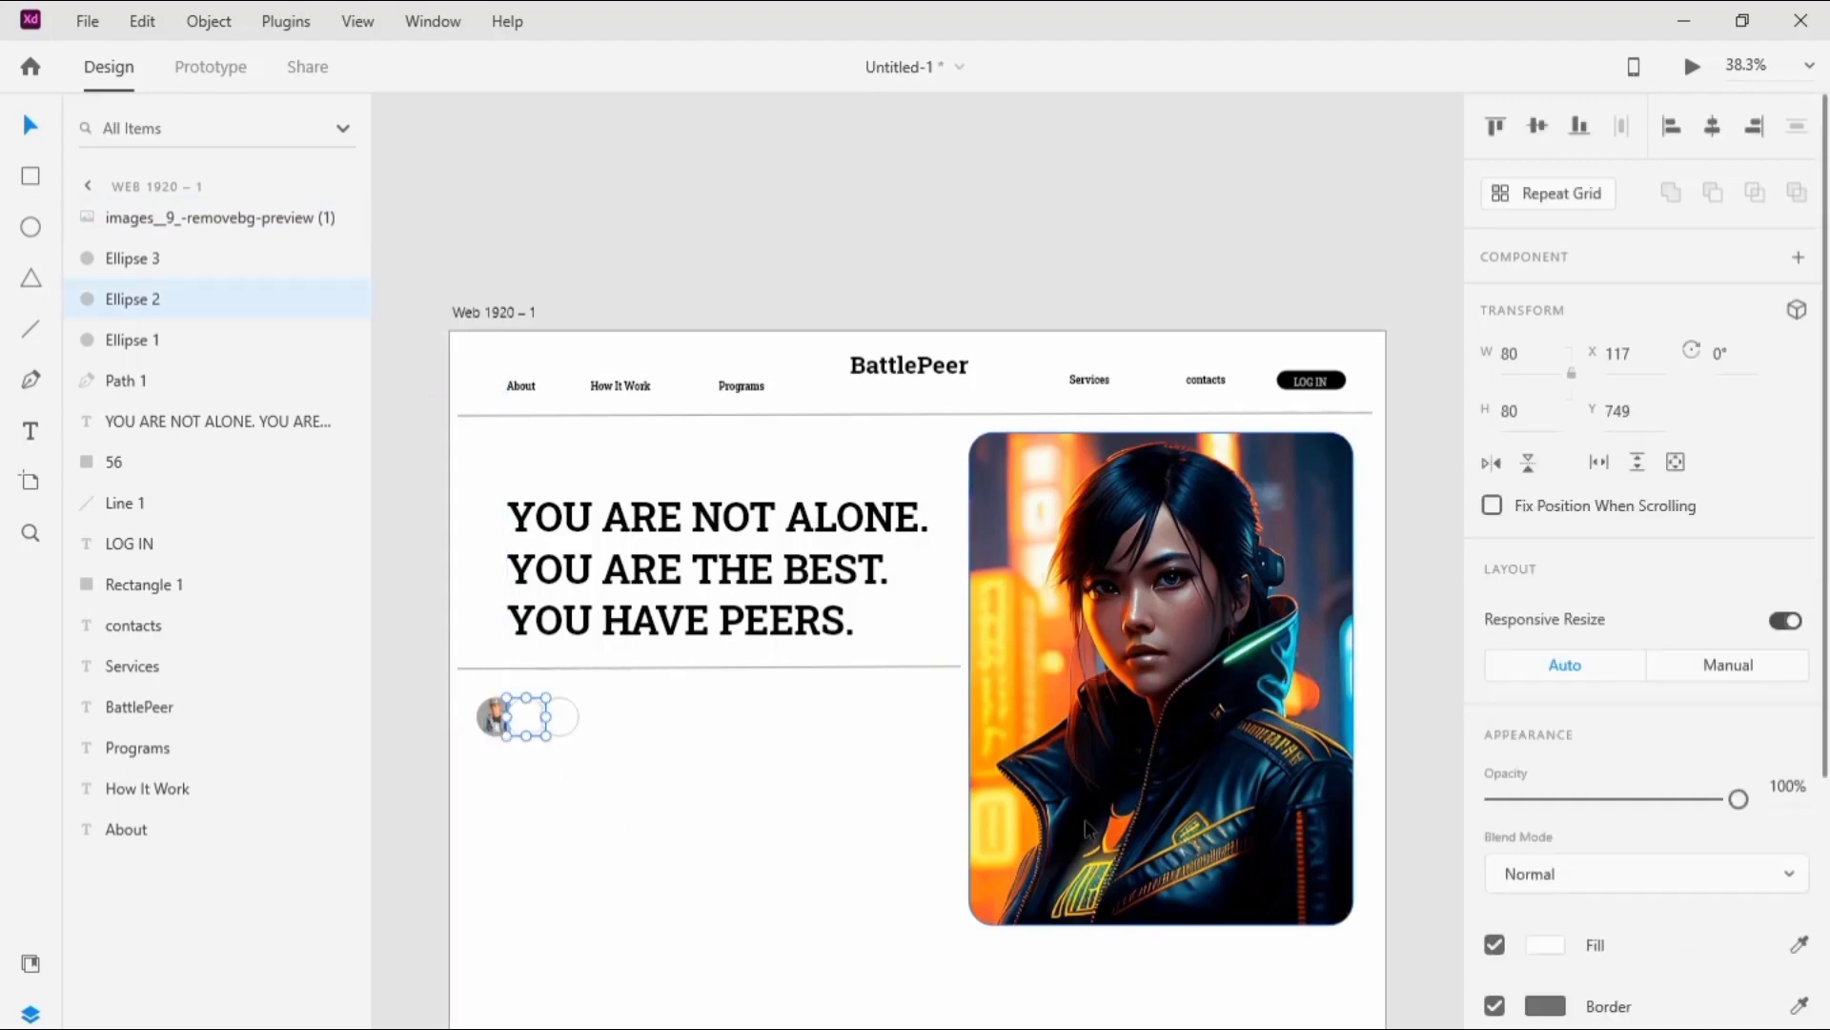
left_click(1531, 946)
key("Right")
key("BackSpace")
key("BackSpace")
key("BackSpace")
key("BackSpace")
key("BackSpace")
key("BackSpace")
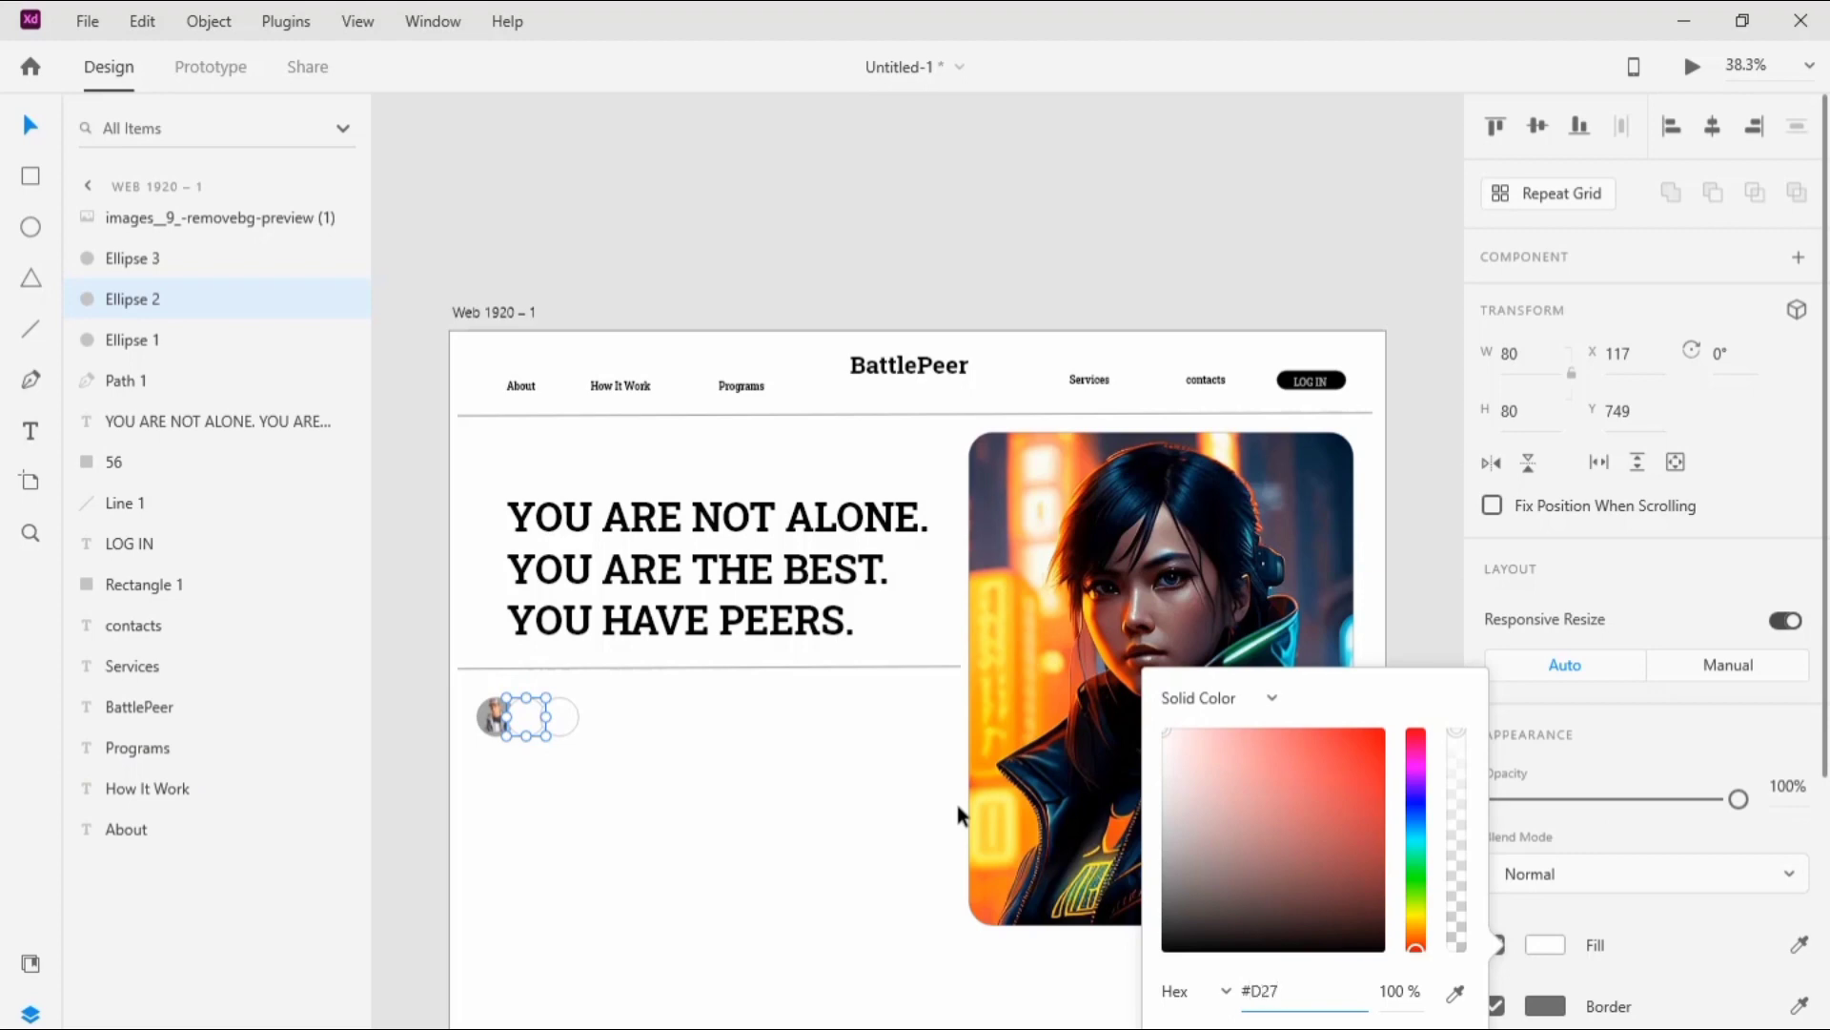
type("D276C0")
left_click(868, 795)
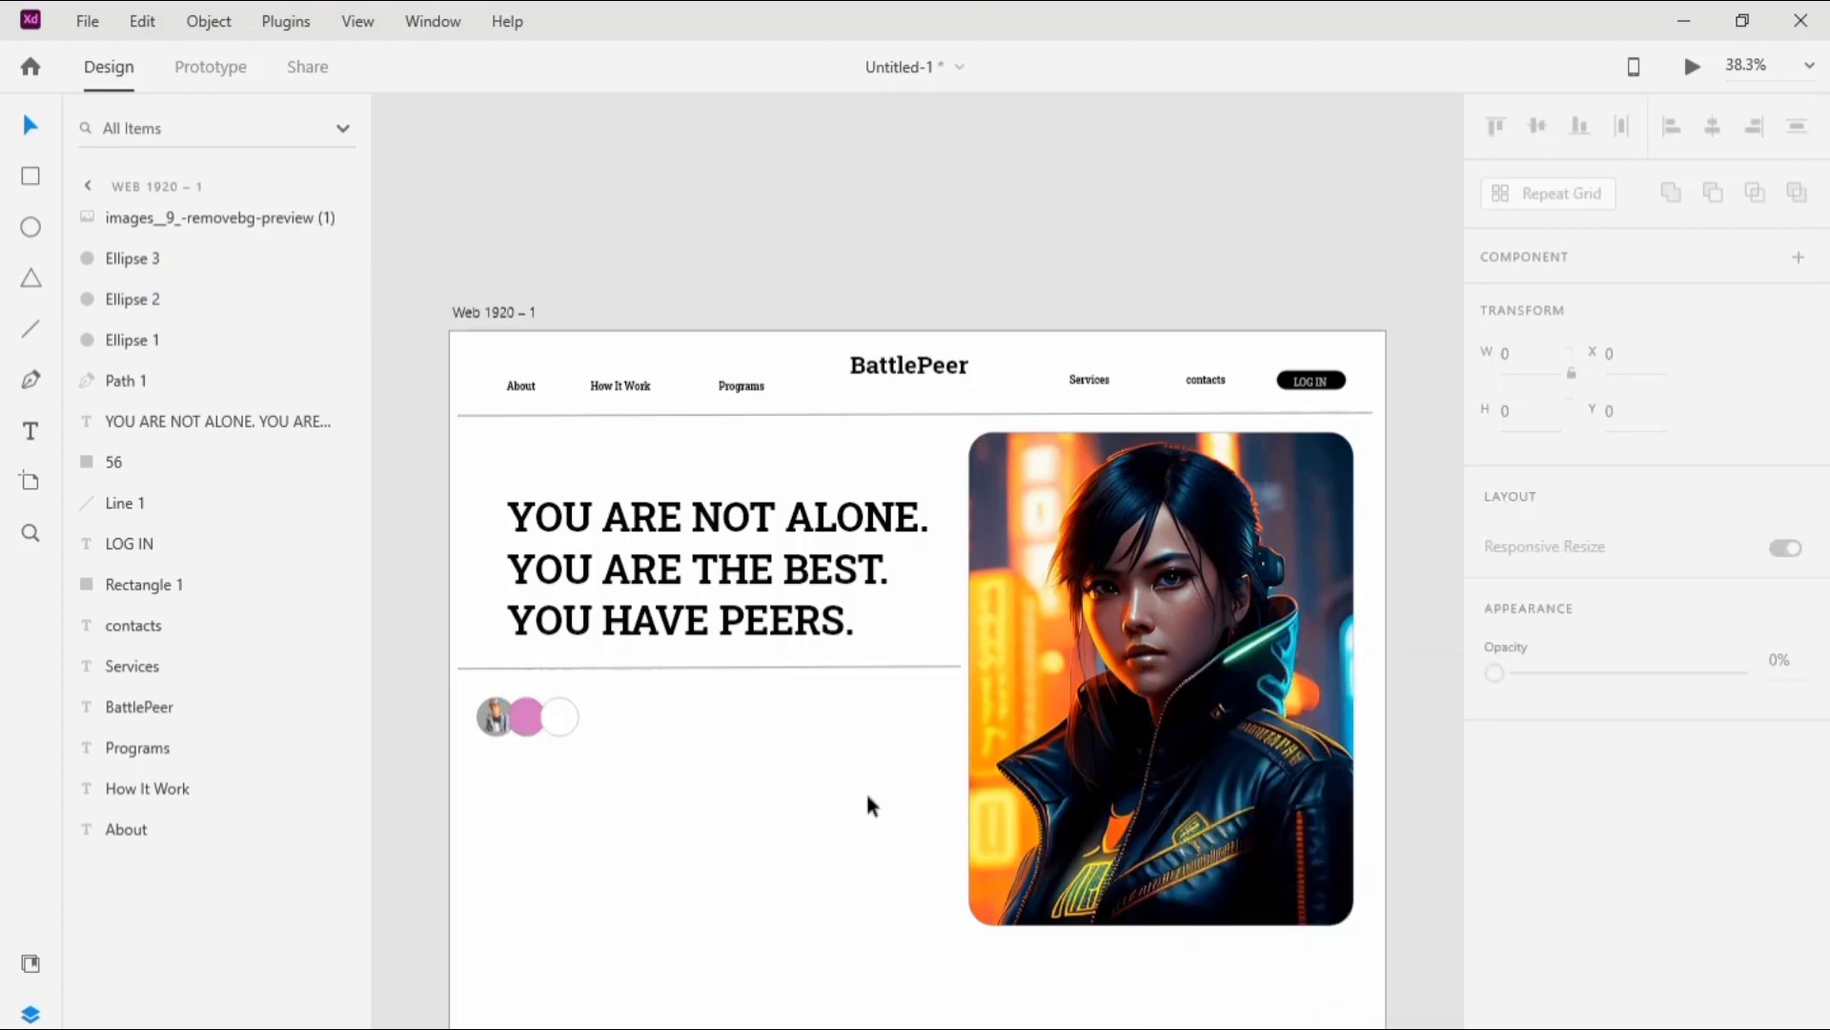
Step: Place the image "images__11_-removebg-preview" from the image files on the pink middle circle and set its height to 70
key("alt+Tab")
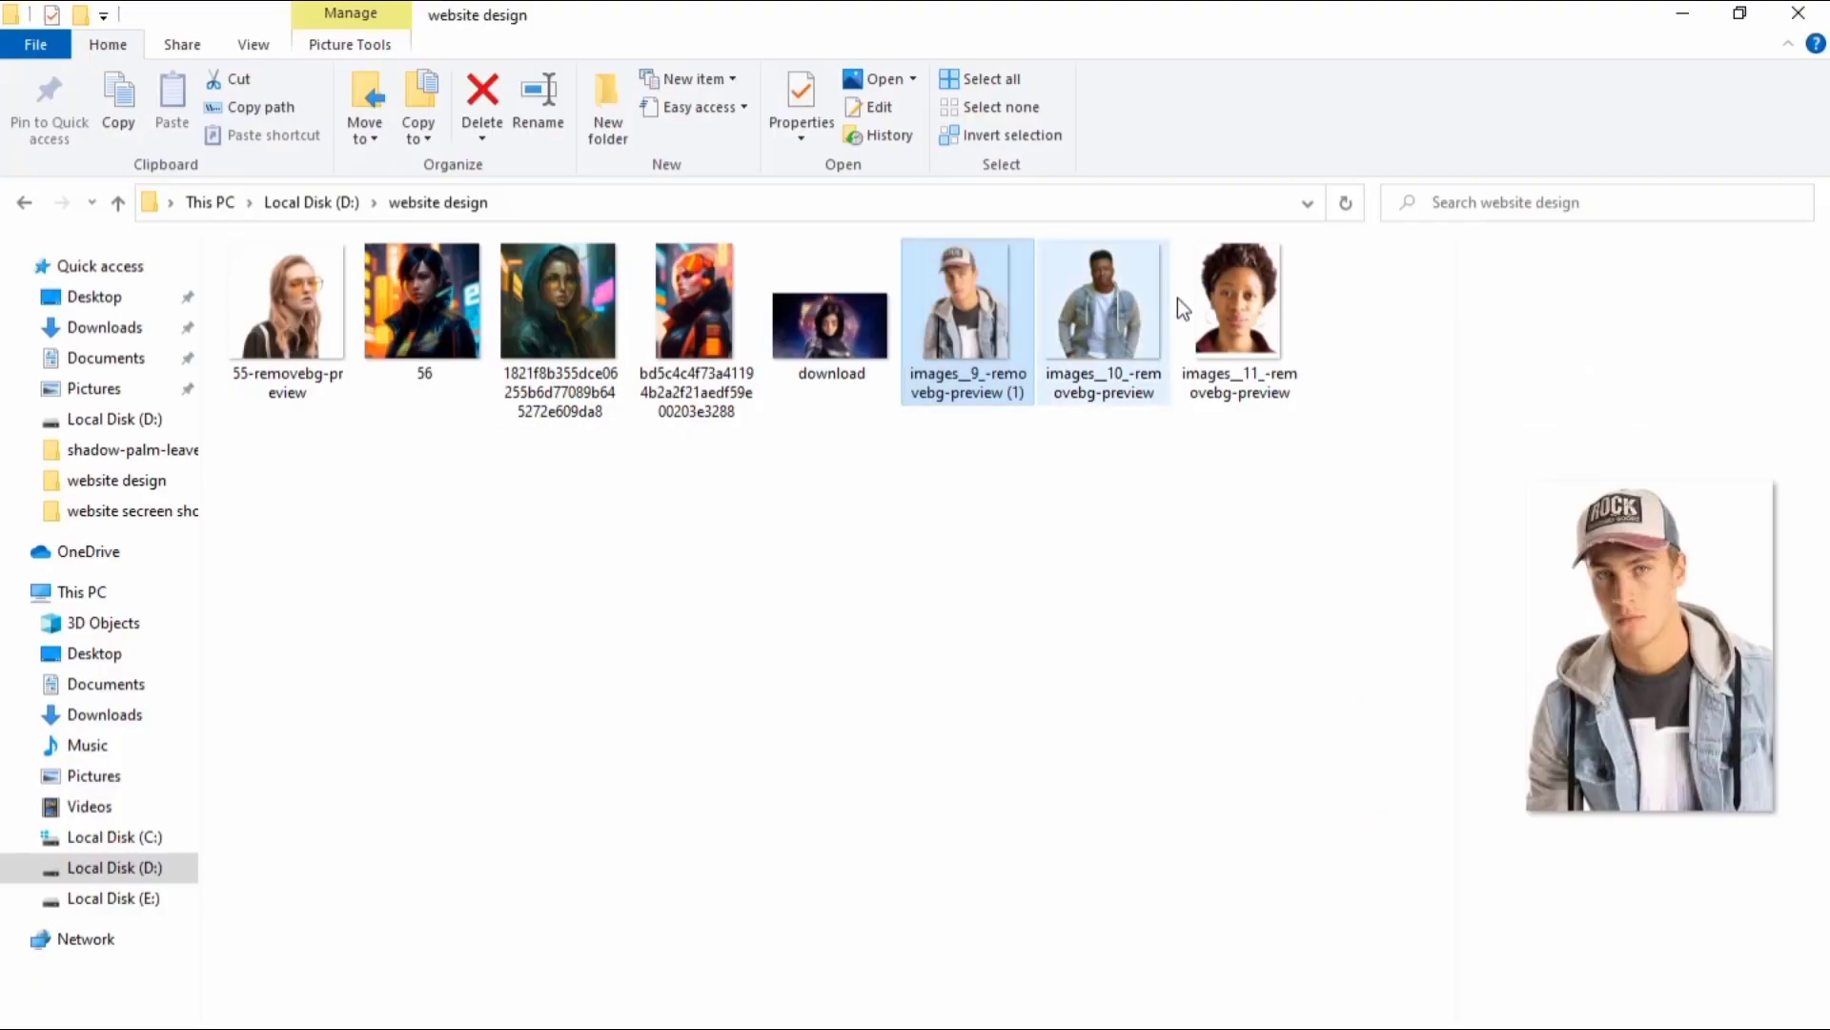
left_click_drag(1239, 305, 820, 827)
left_click(1530, 406)
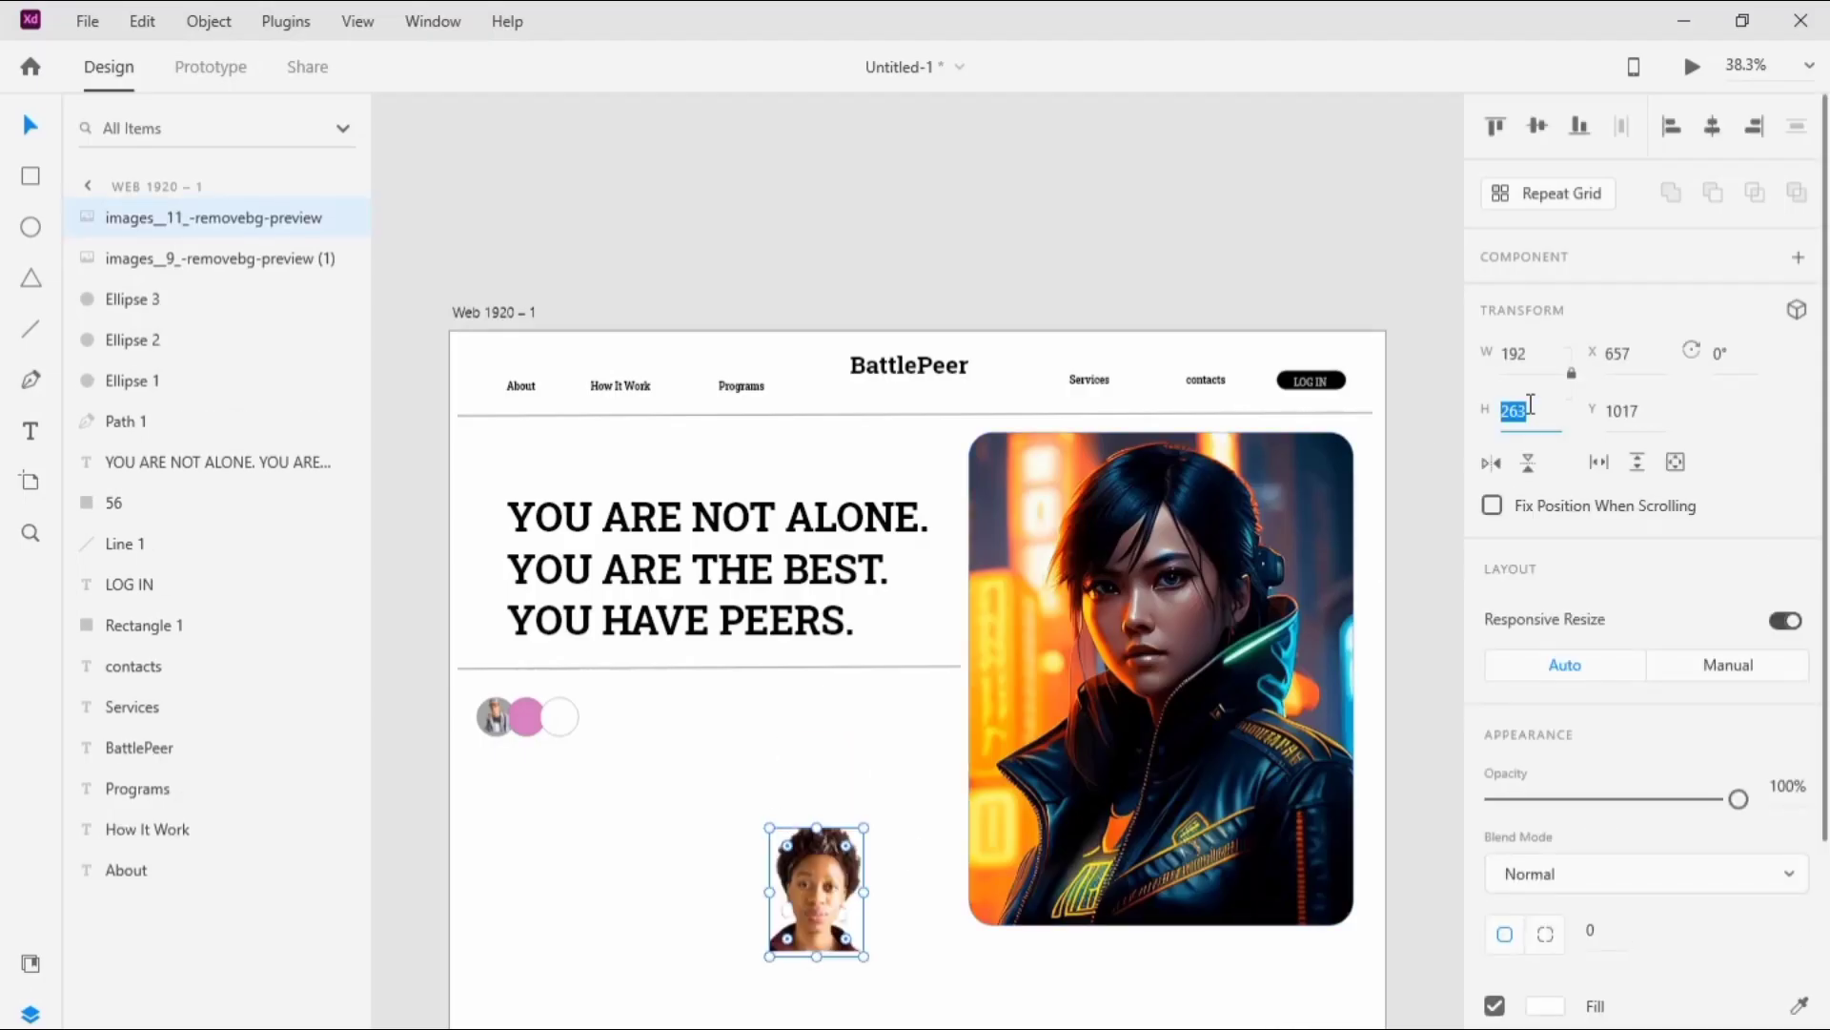
left_click_drag(795, 896, 522, 729)
left_click(1549, 410)
type("70")
key("Return")
Step: Fill the last circle of the avatar row with #7692D2
left_click(560, 716)
left_click(1546, 945)
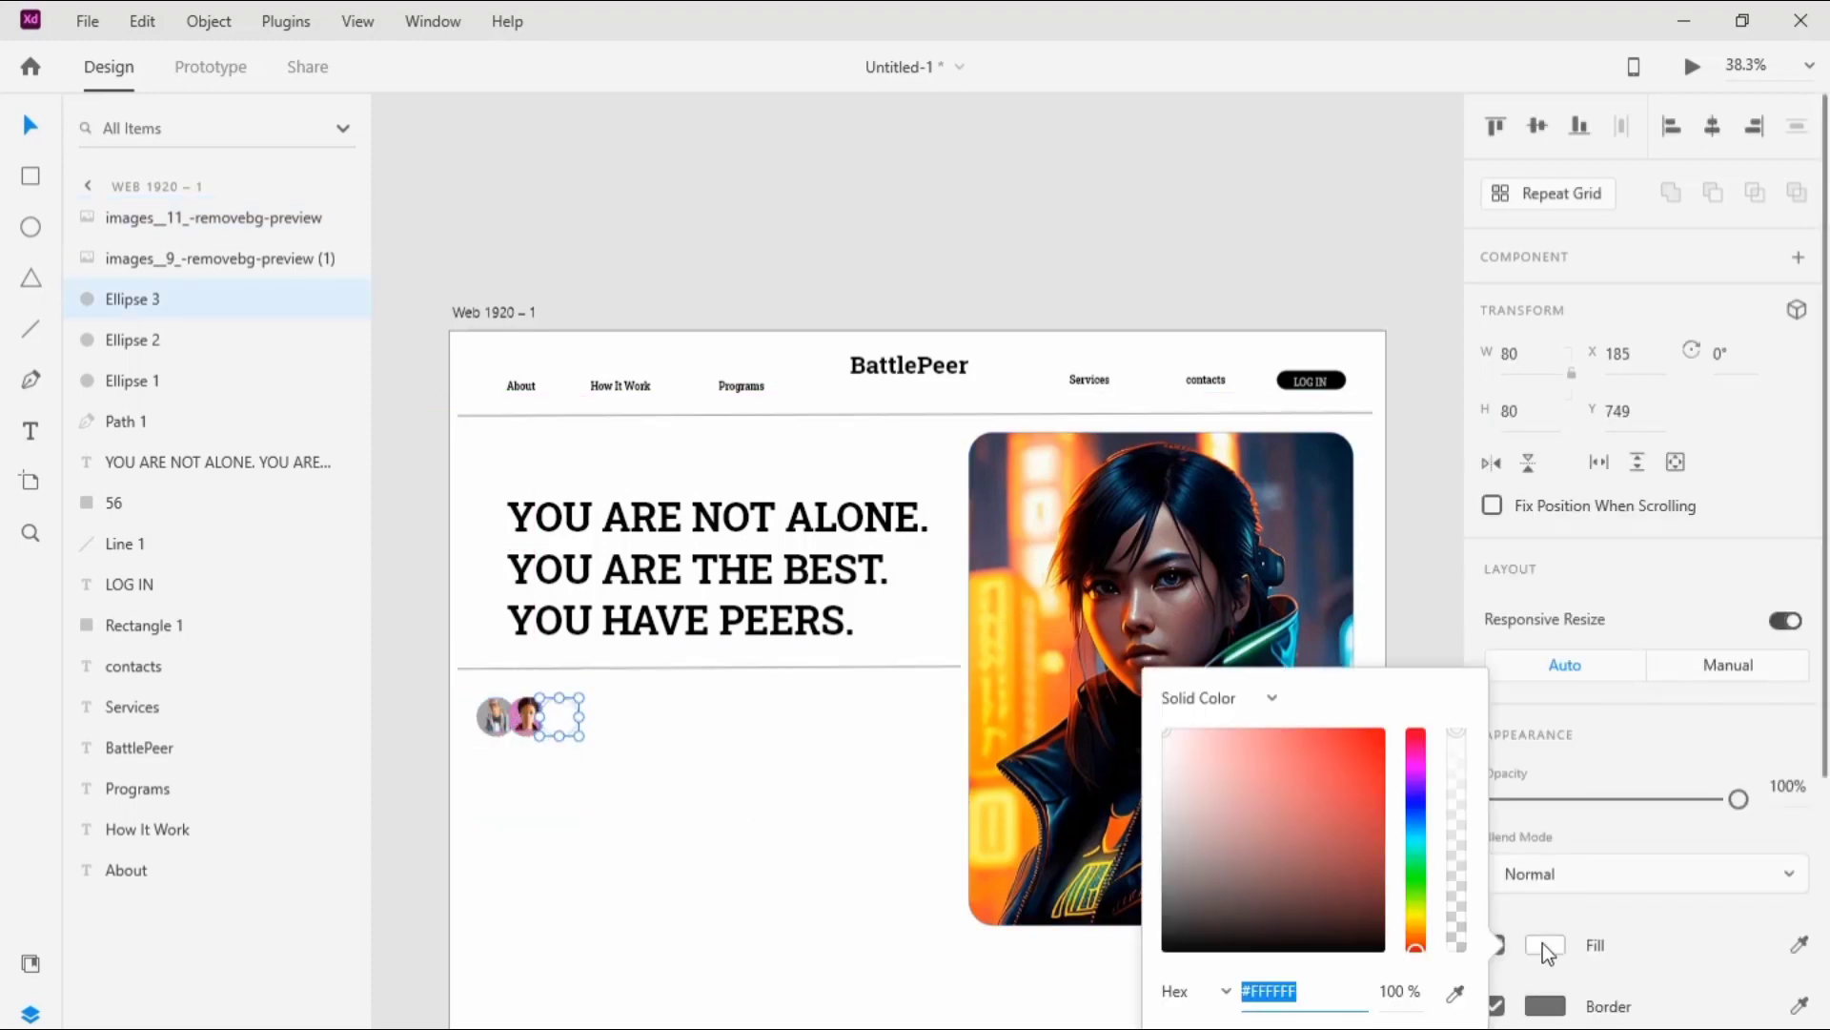
key("Right")
key("BackSpace")
key("BackSpace")
key("BackSpace")
key("BackSpace")
key("BackSpace")
key("BackSpace")
type("7792D2")
key("Return")
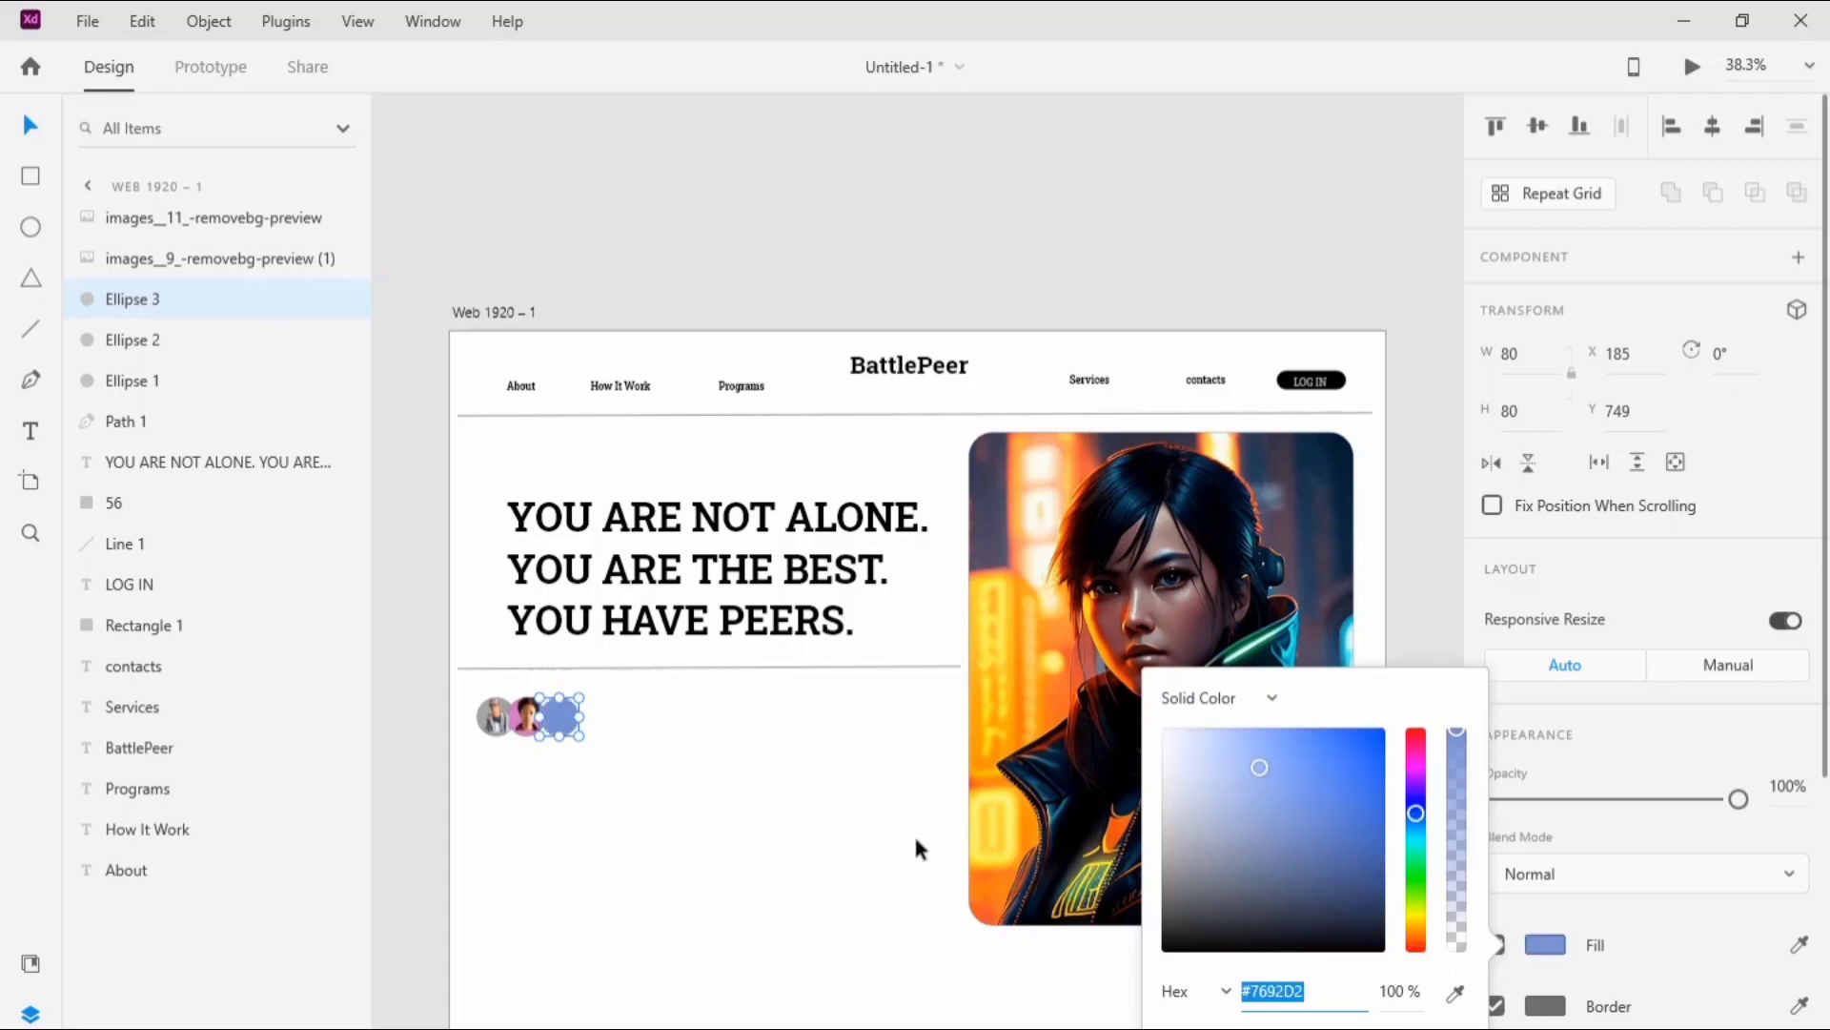
left_click(913, 832)
Step: Place the image "images__10_-removebg-preview" from the image files on the blue circle and set its height to 70
key("alt+Tab")
left_click_drag(1106, 303, 551, 728)
key("alt+Tab")
left_click(1513, 410)
type("70")
key("Return")
left_click(444, 604)
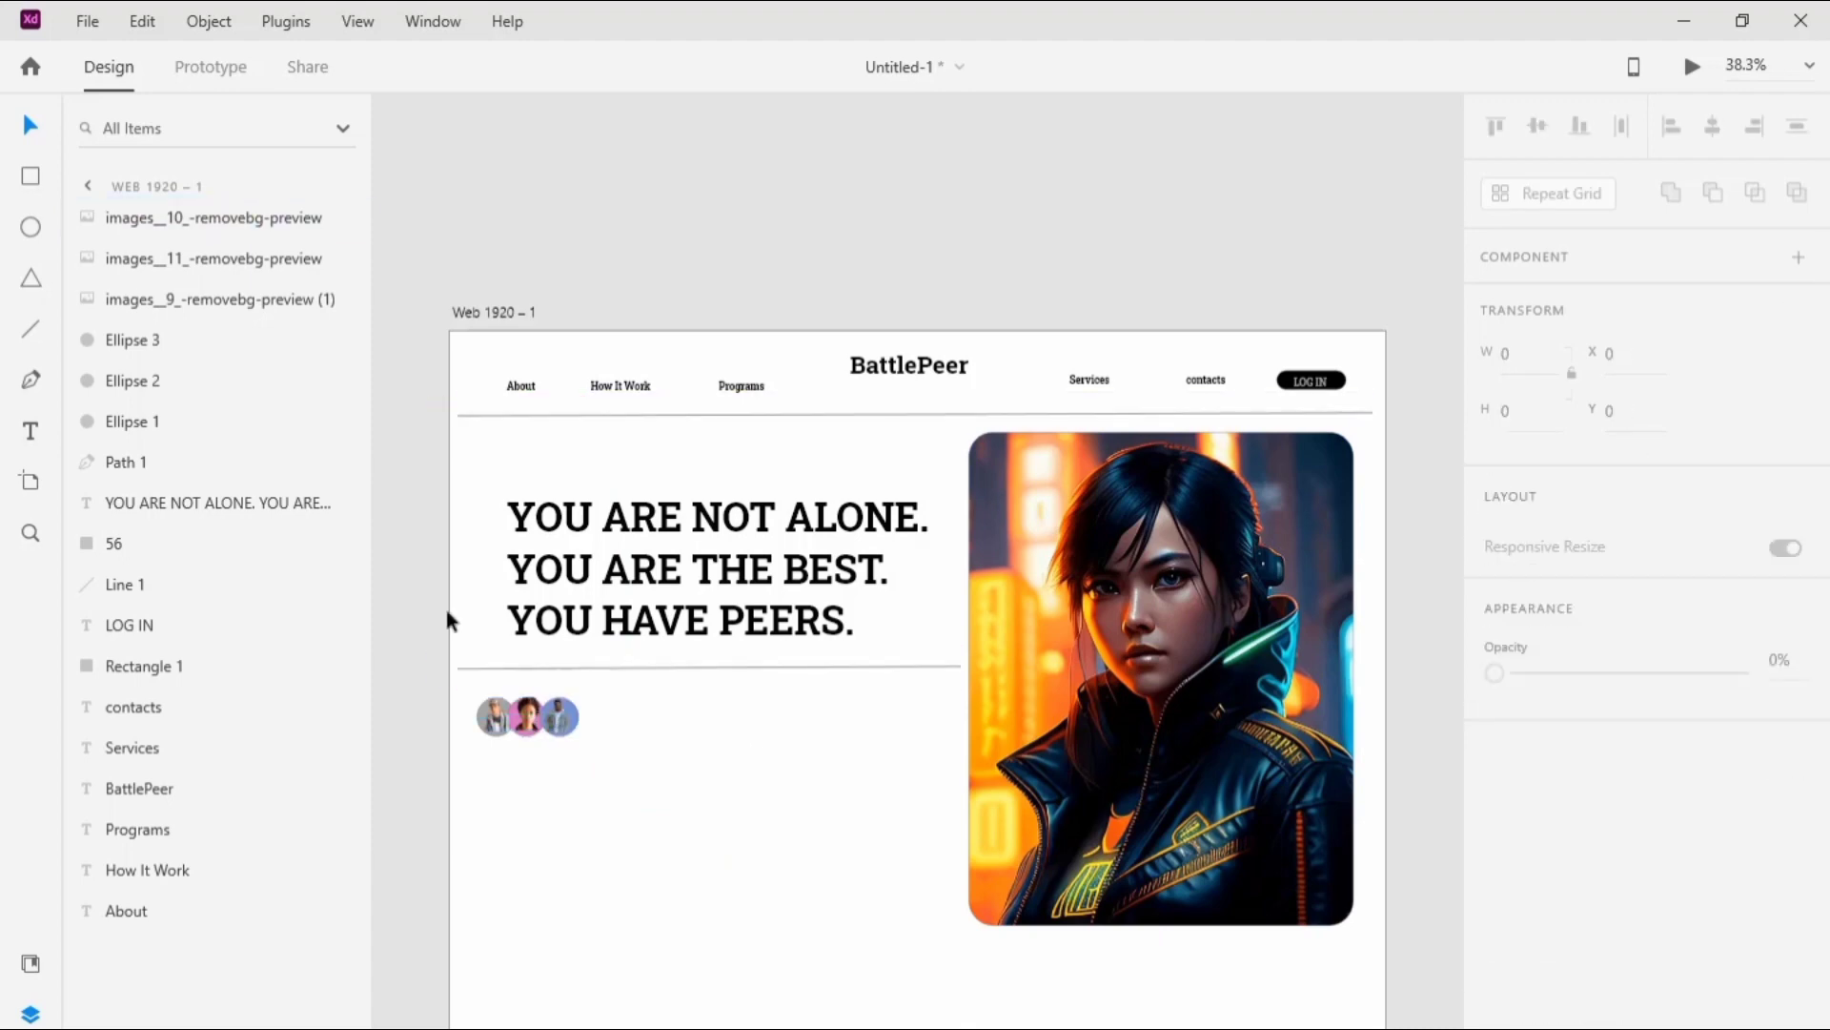
Step: Add the two-line text "JOIN OUR 150K+ COMMUNITY OF TALANTED ARTIST" beside the row of avatars
left_click(31, 431)
left_click(601, 705)
type("JOIN OUR 150K+ COMMUNITY OF TALANTED ARTIST")
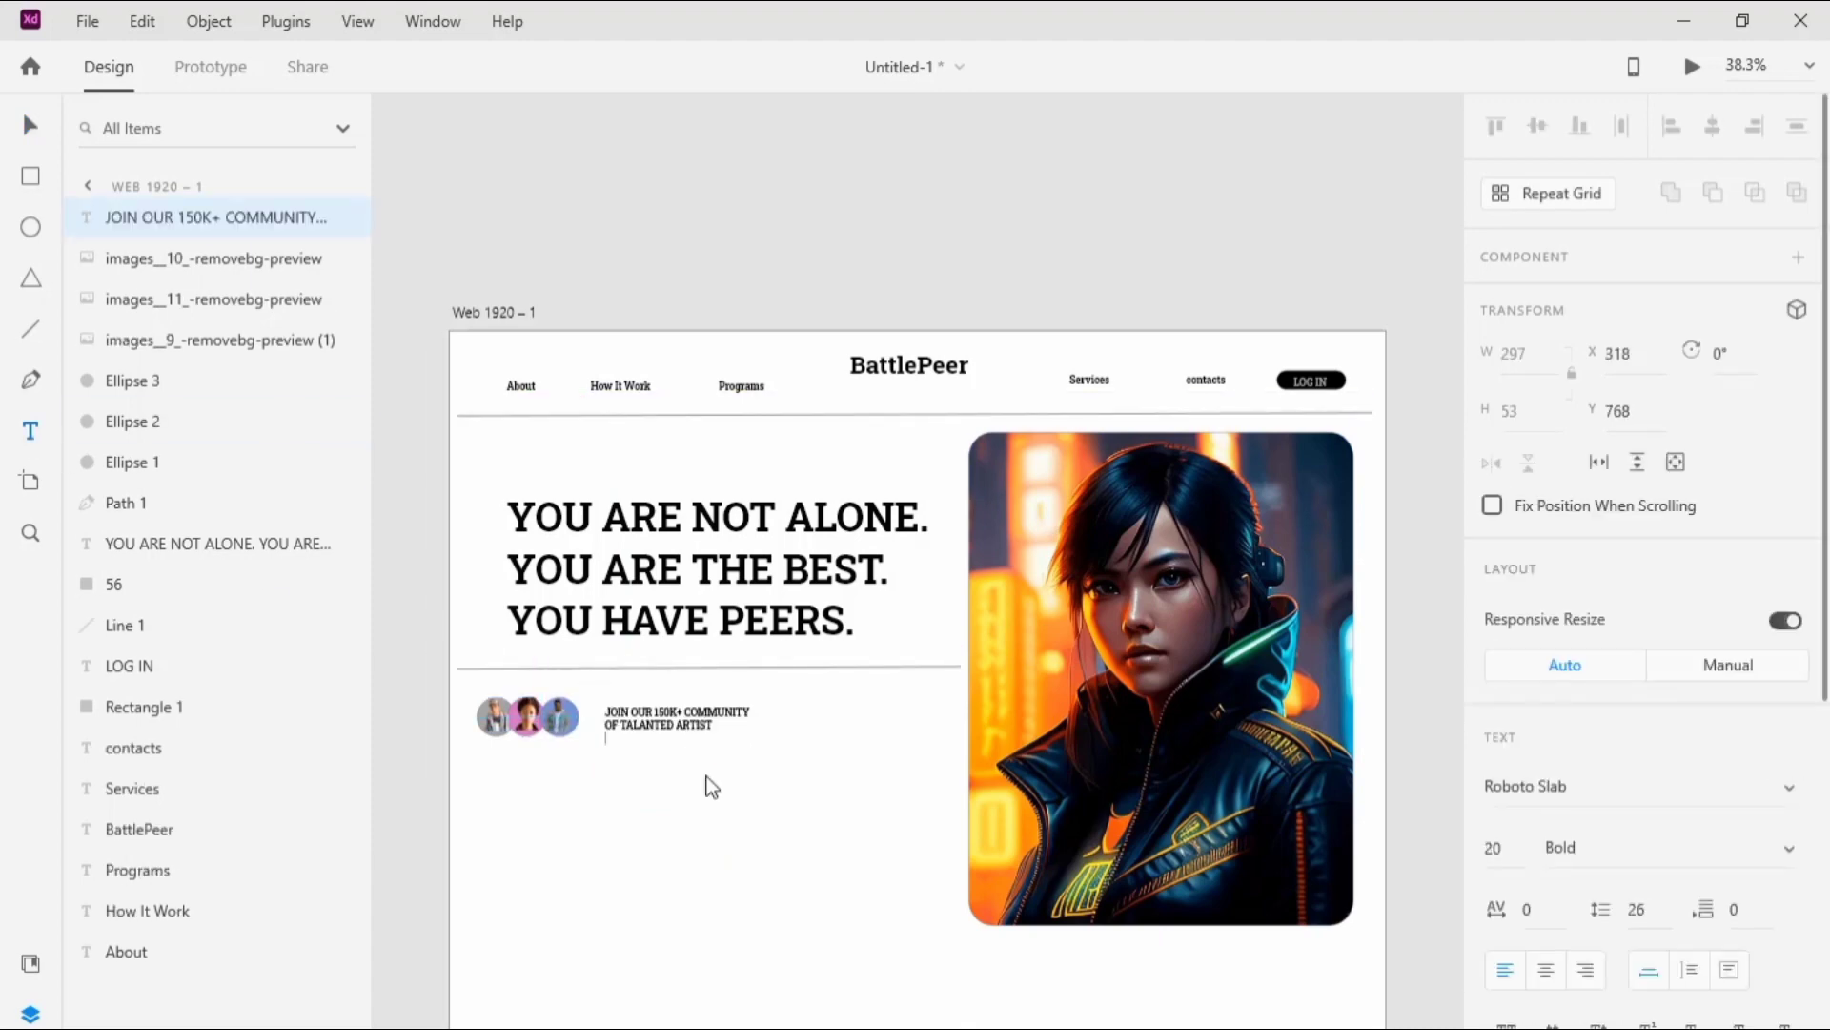
key("Escape")
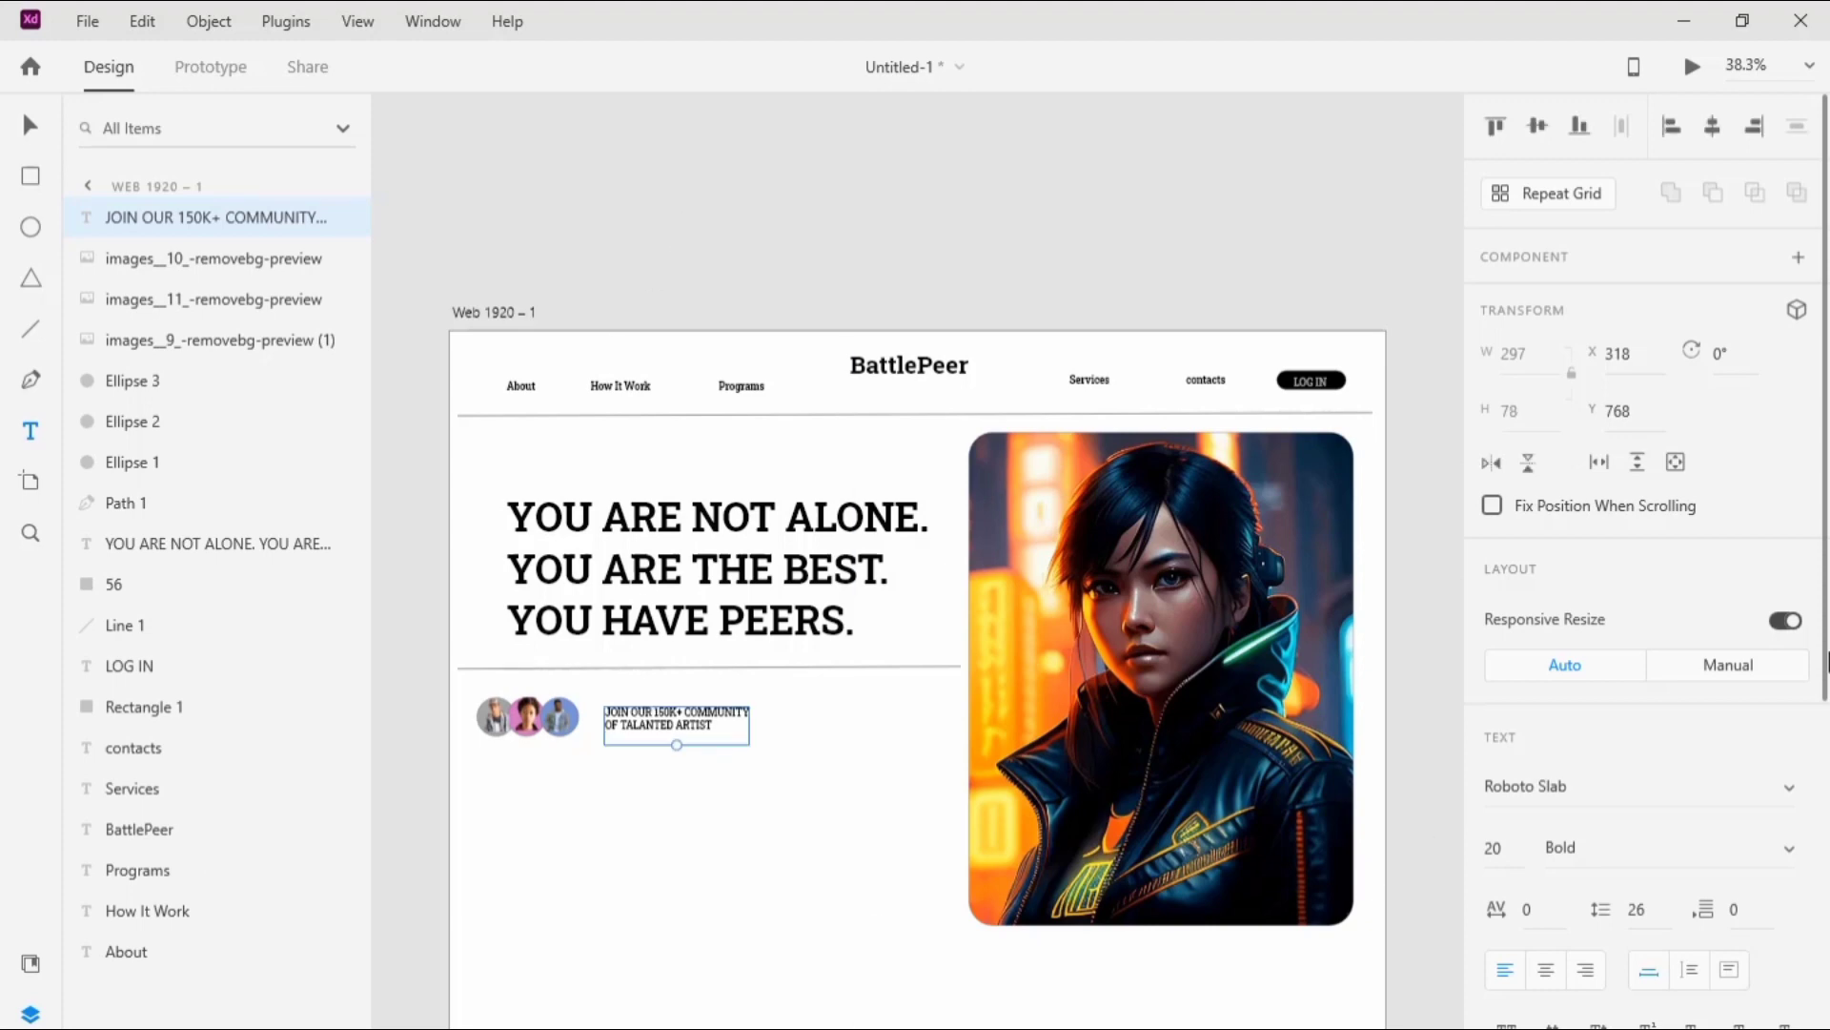
left_click_drag(1828, 663, 1616, 963)
left_click(796, 885)
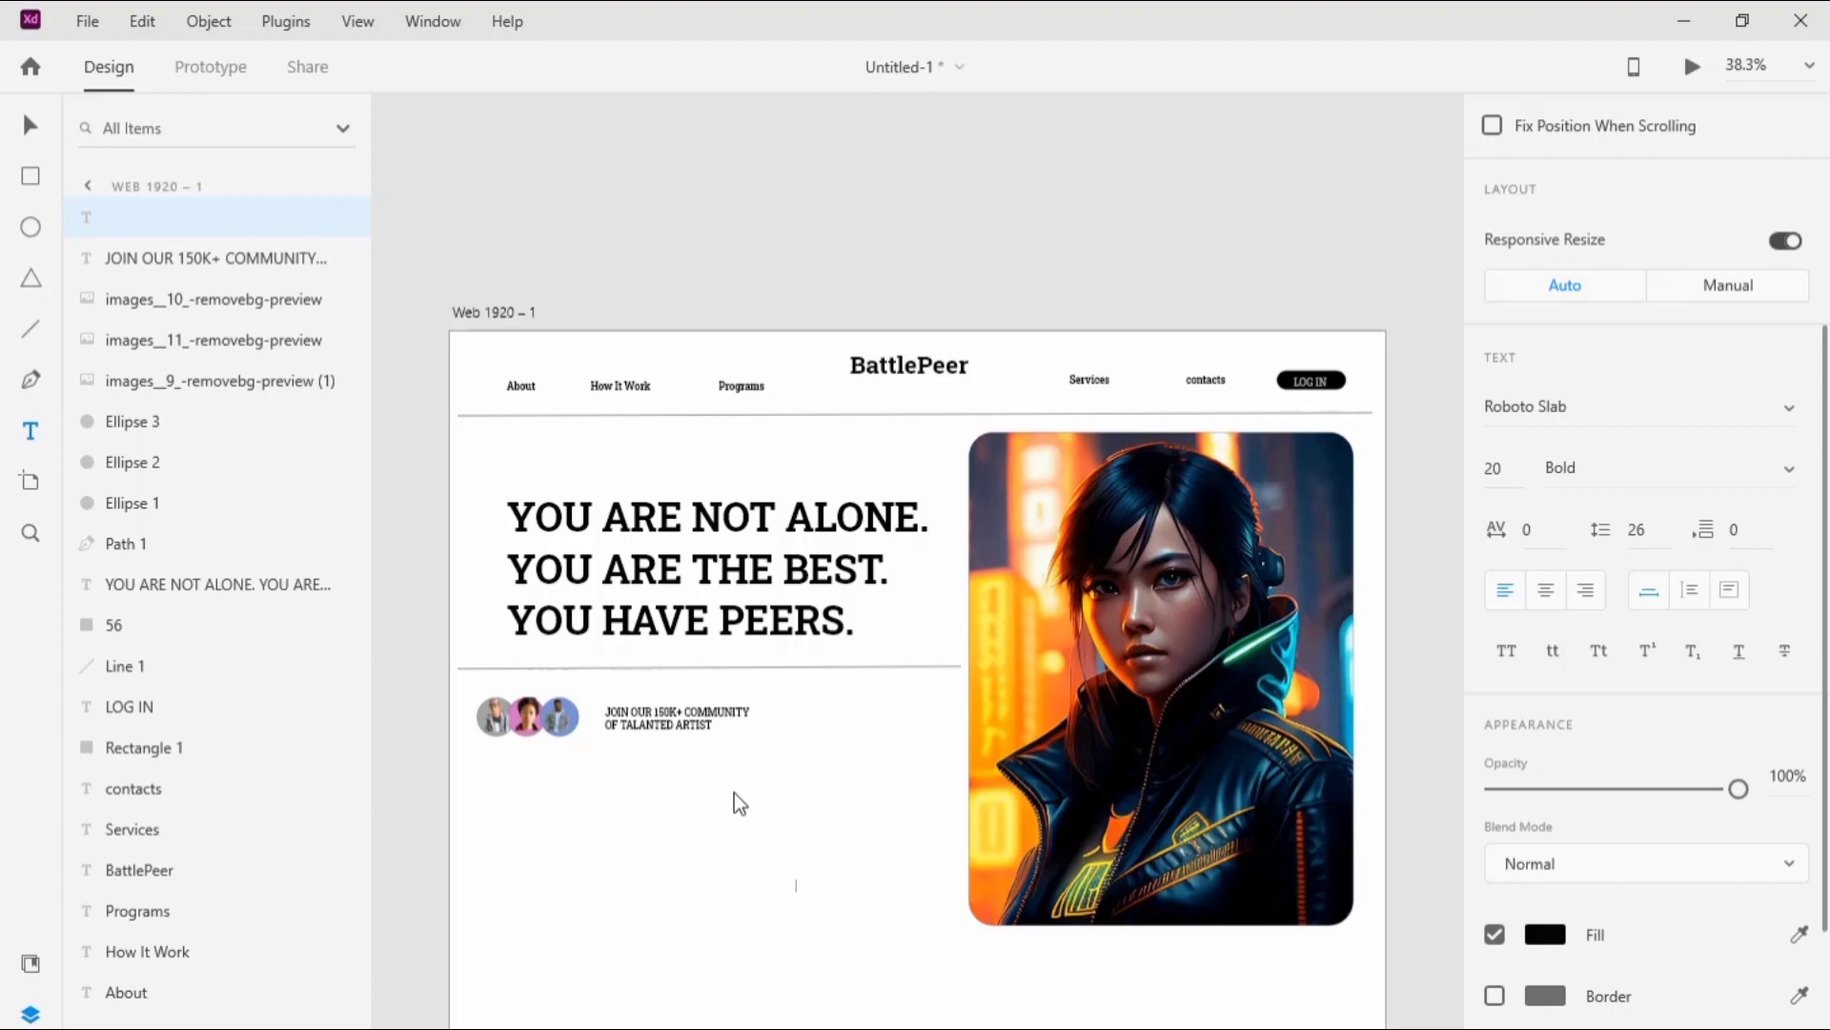
Step: Draw a rectangle about 263 by 52 below the avatars with corner radius 50, and shift it closer to them
left_click(30, 176)
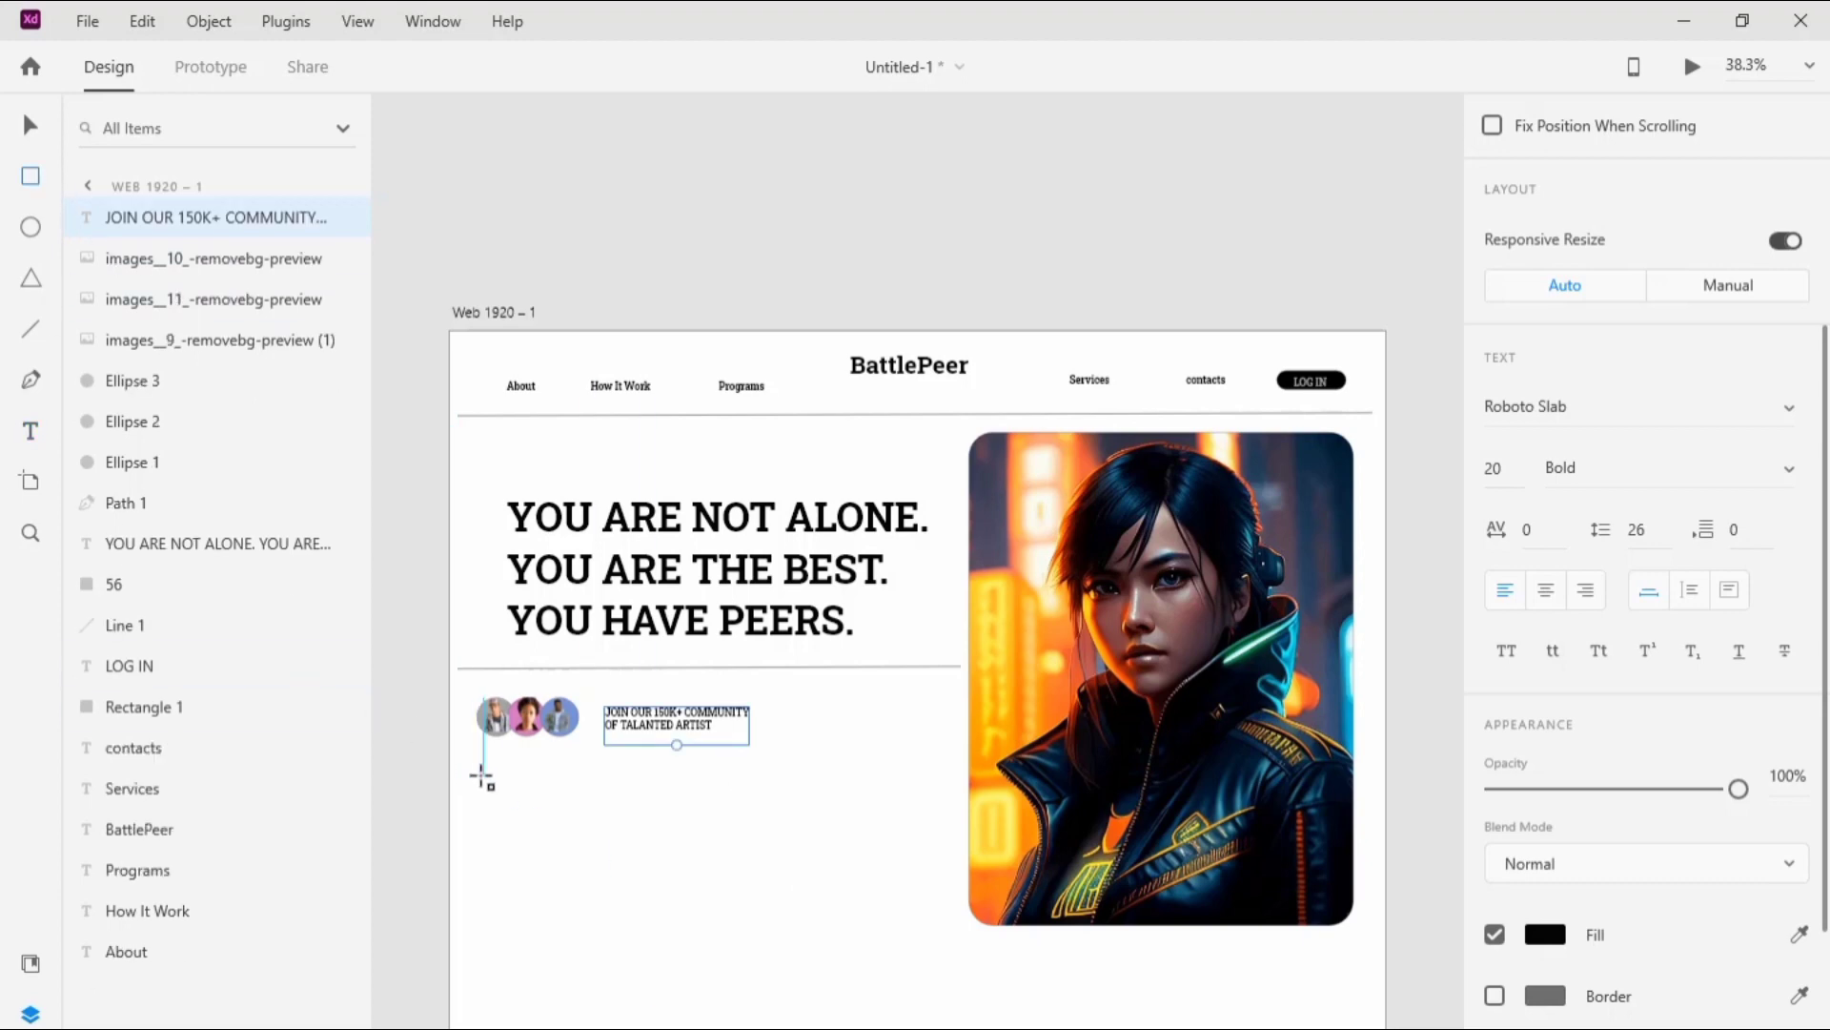
mouse_move(478, 773)
left_mouse_down()
mouse_move(606, 774)
mouse_move(604, 798)
left_mouse_up()
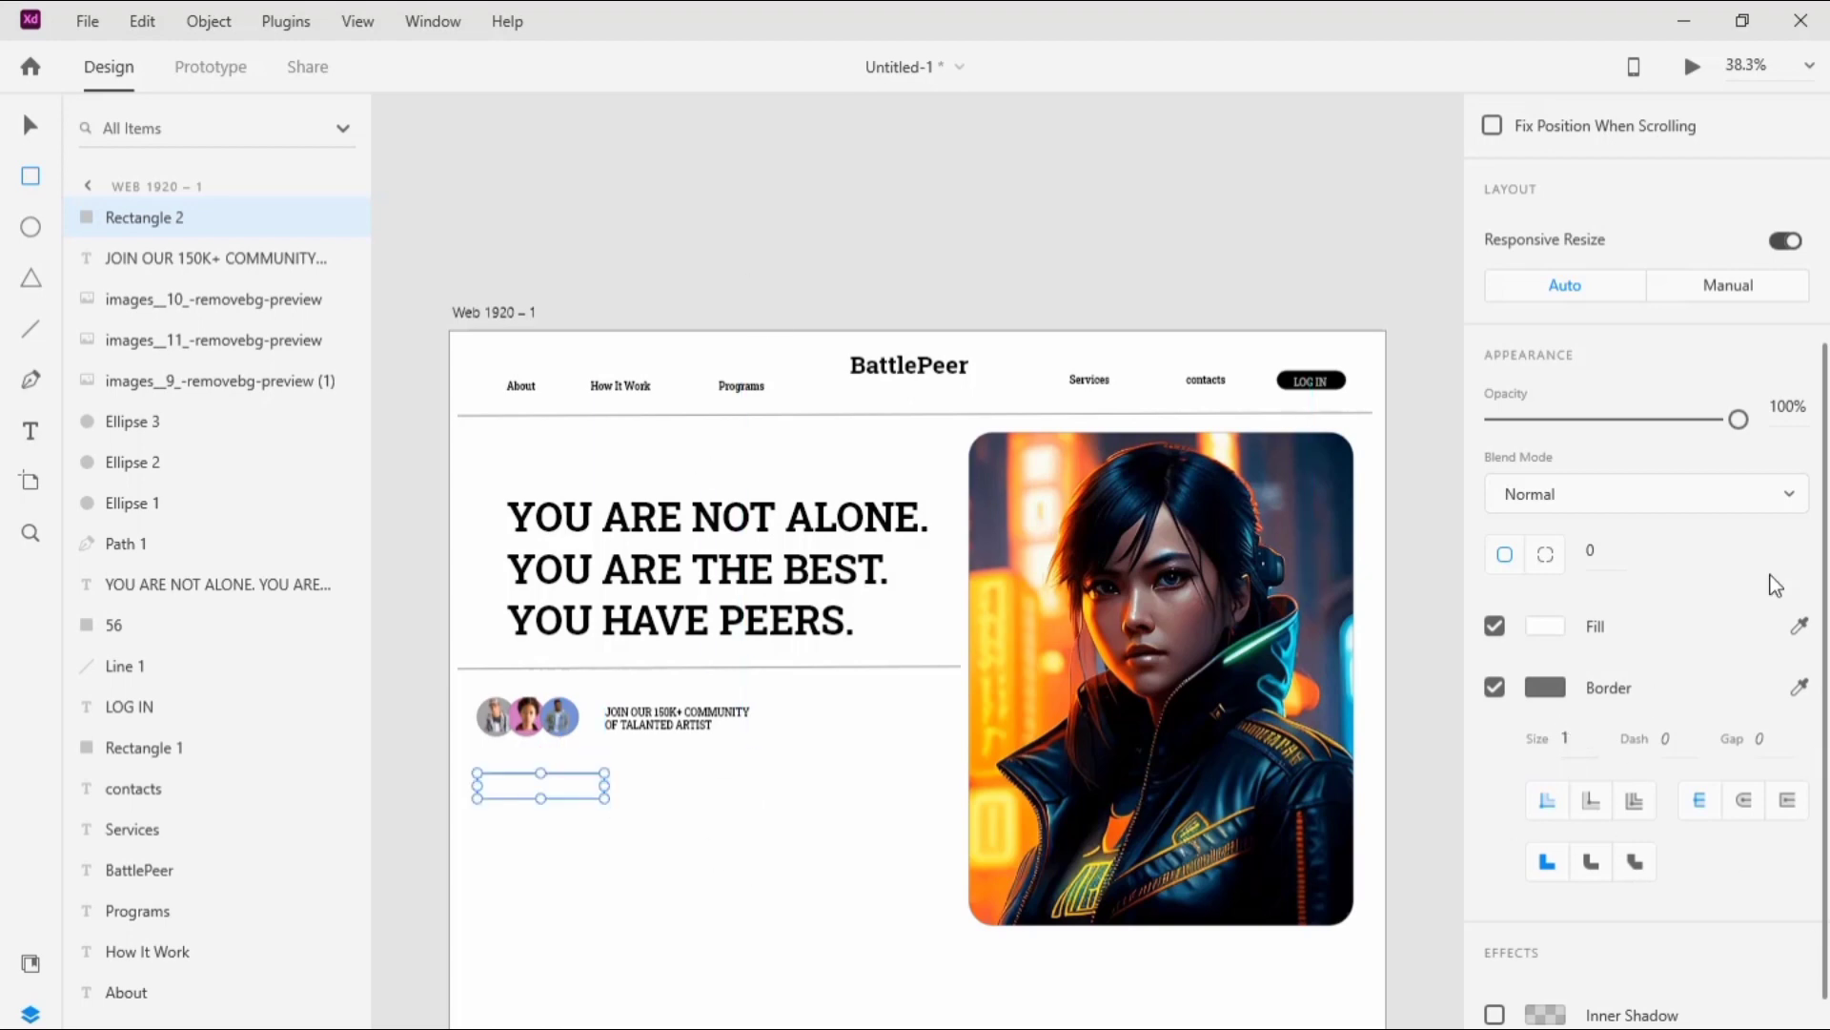
scroll(1611, 686, "up", 3)
left_click(1592, 736)
type("50")
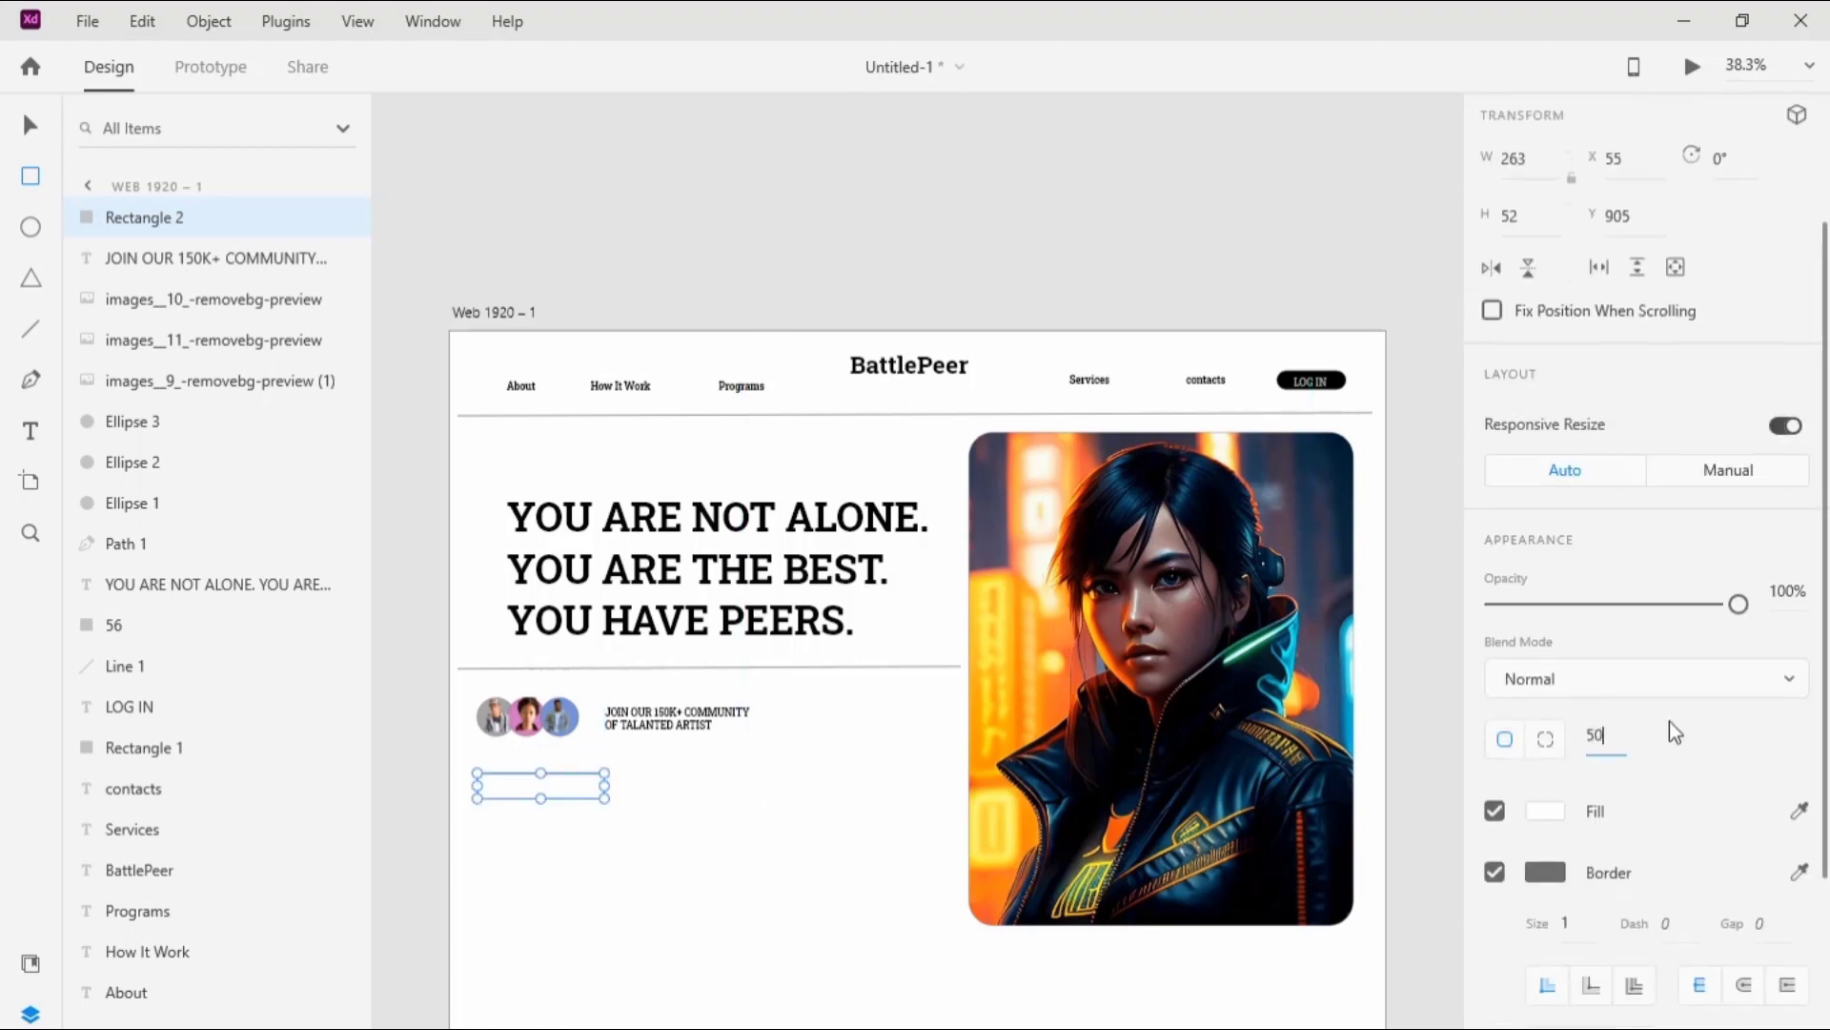
left_click(30, 125)
left_click(560, 191)
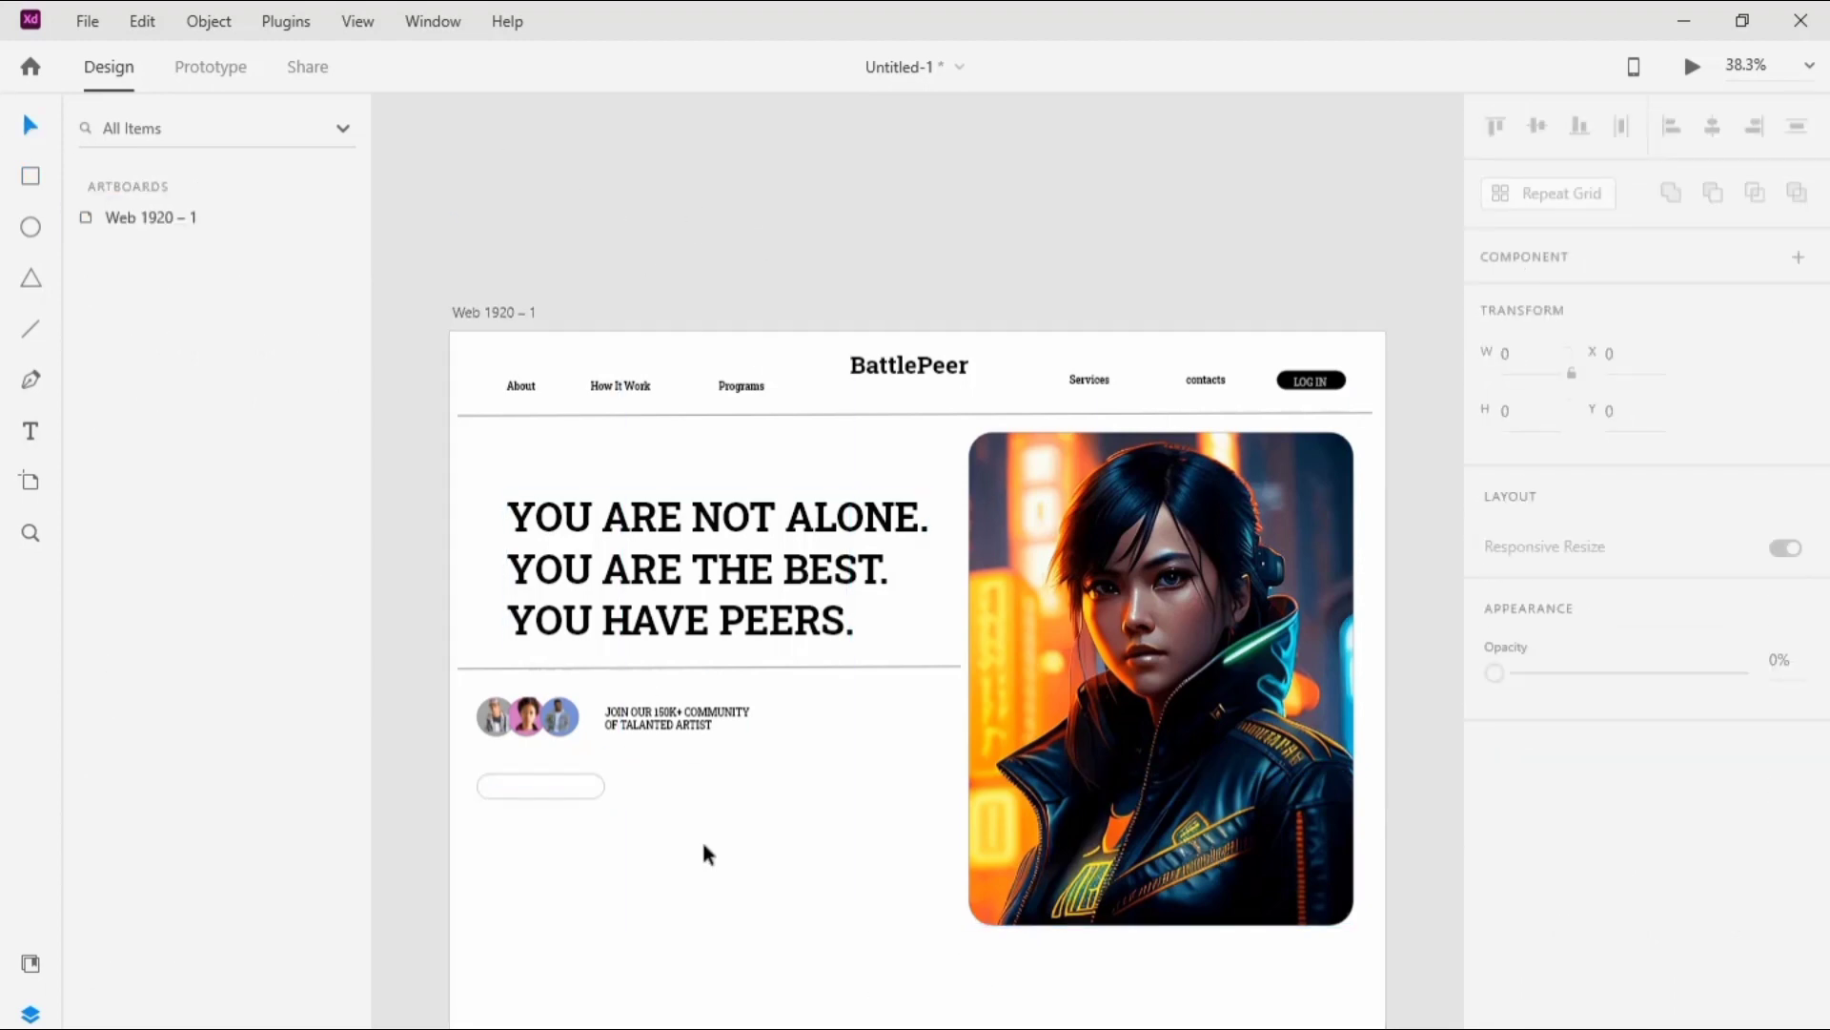
left_click_drag(543, 788, 544, 777)
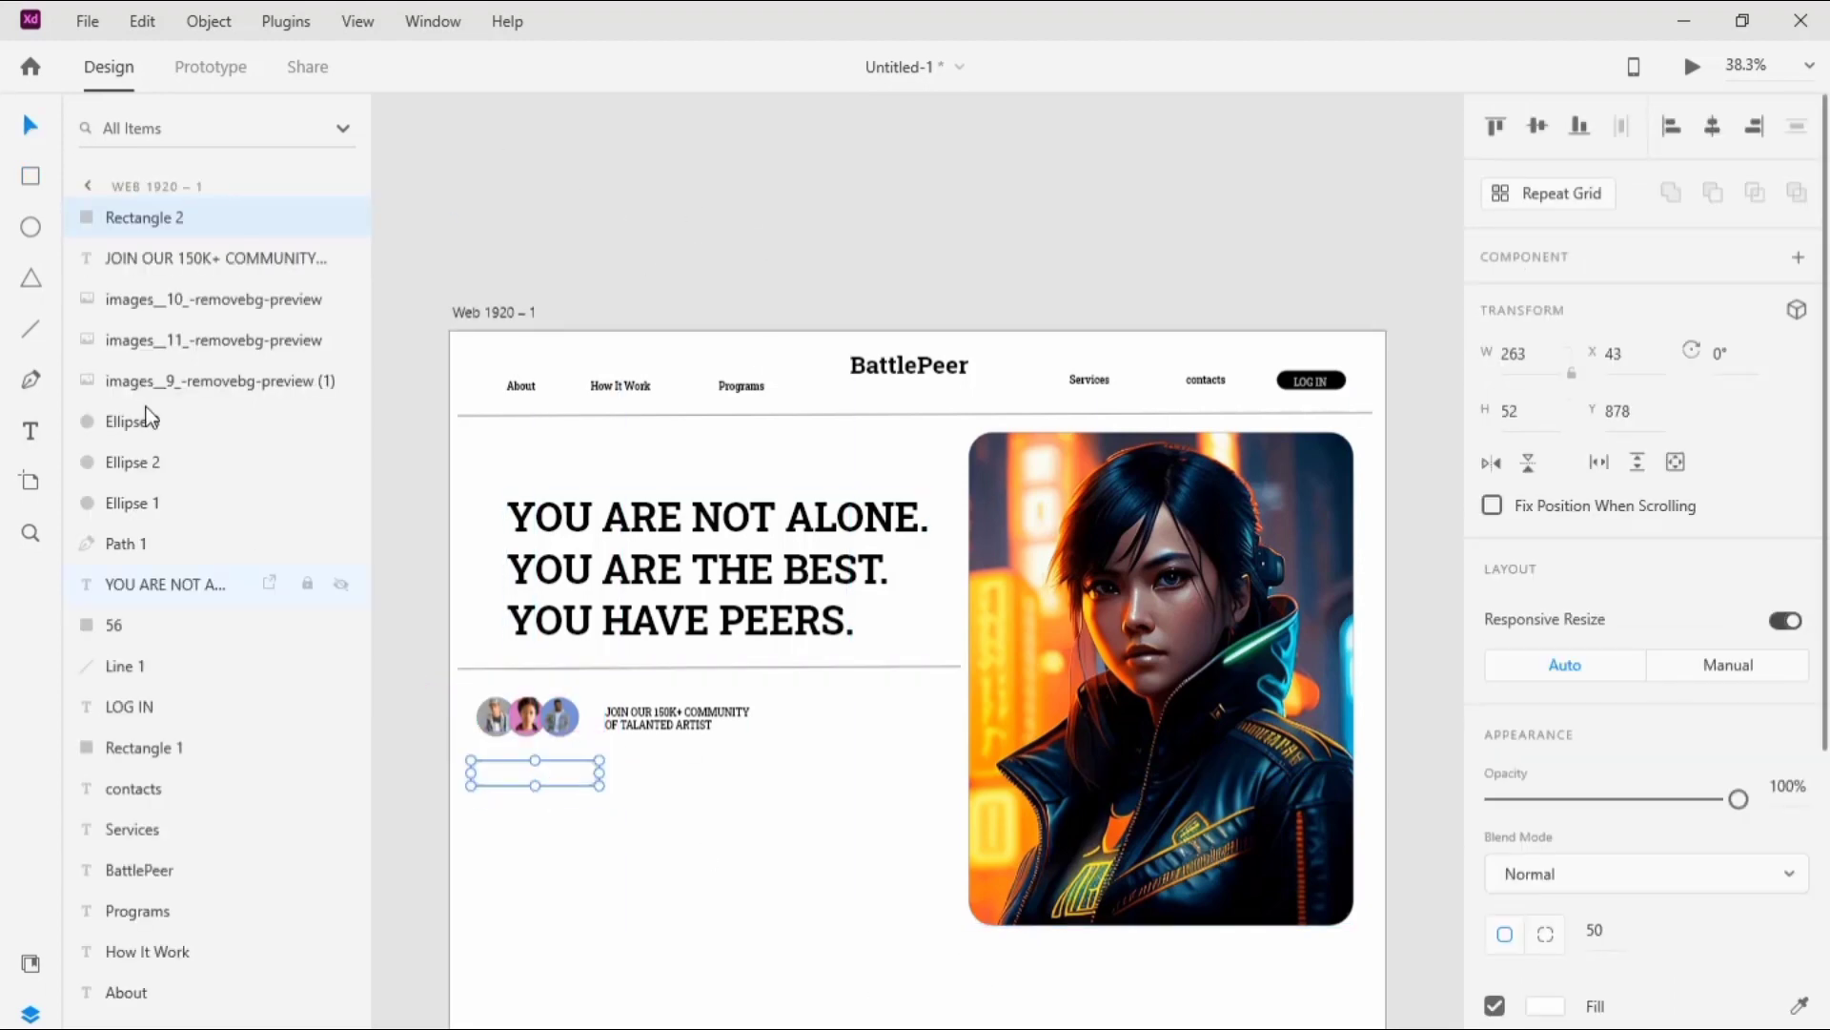
Step: Add the label "GET STARTED" inside the rounded rectangle below the avatars
left_click(30, 429)
left_click(487, 774)
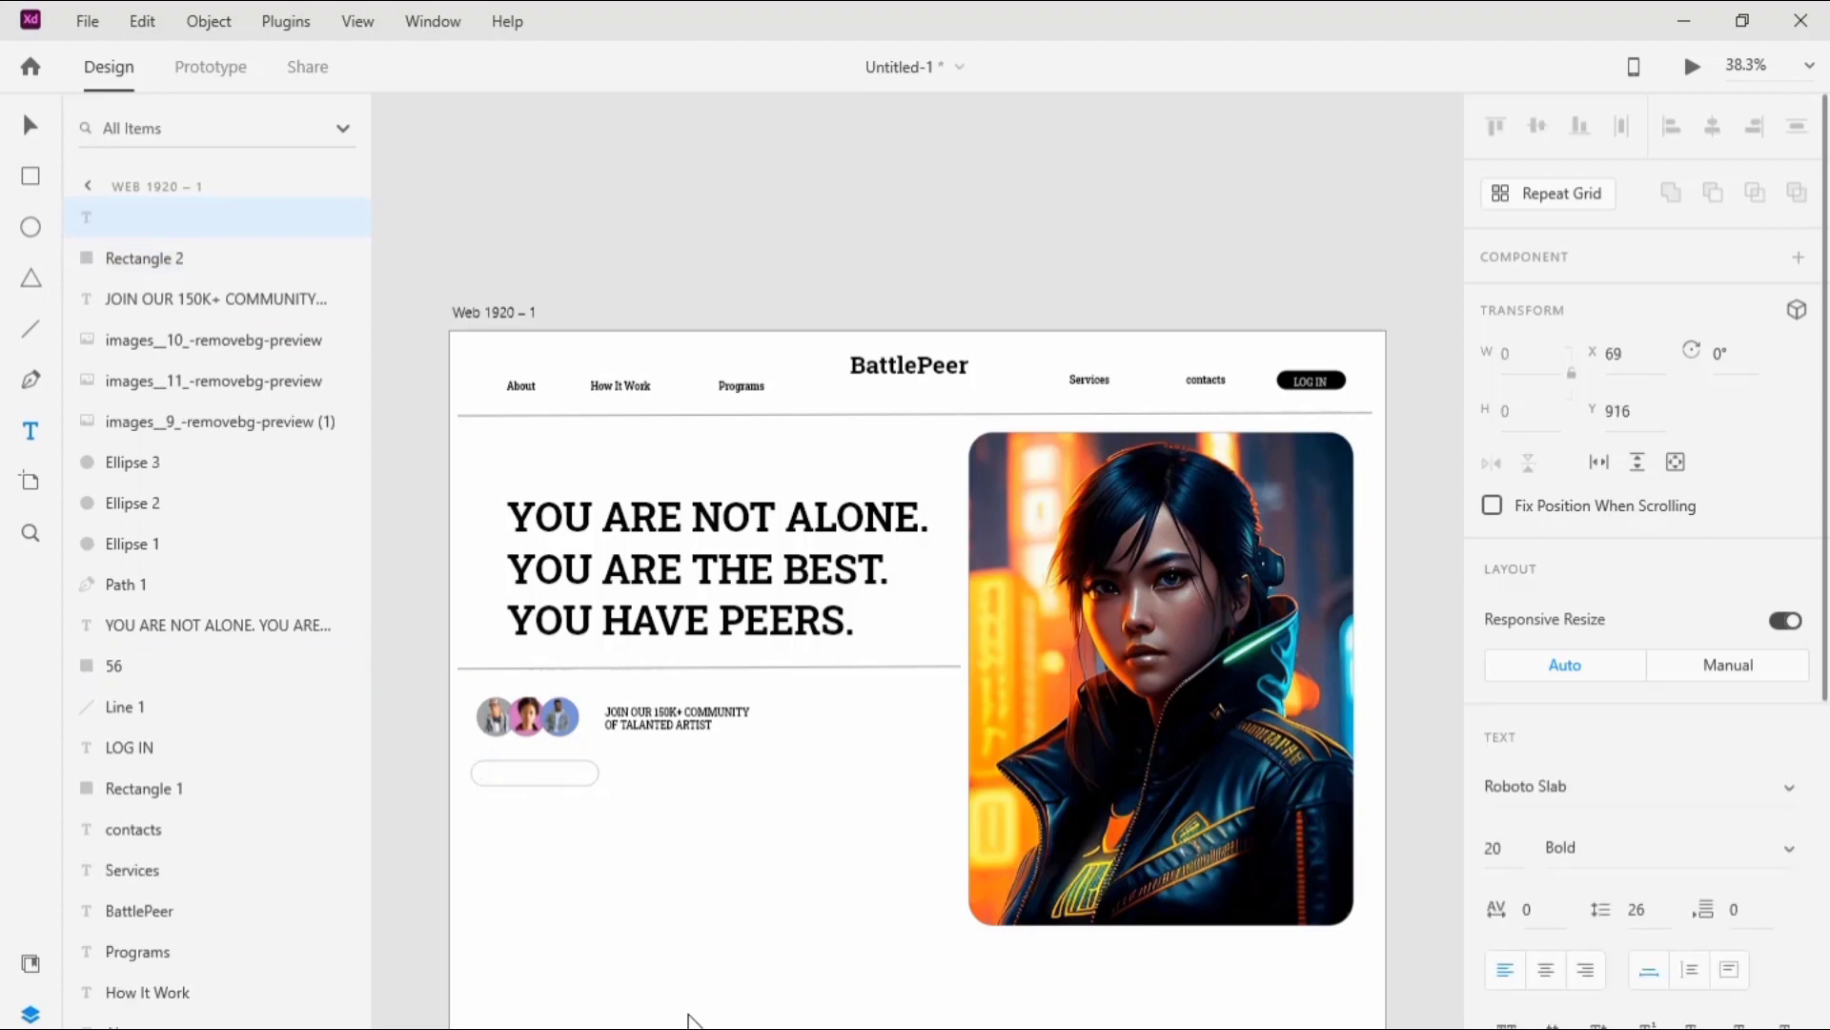
type("GET STARTED")
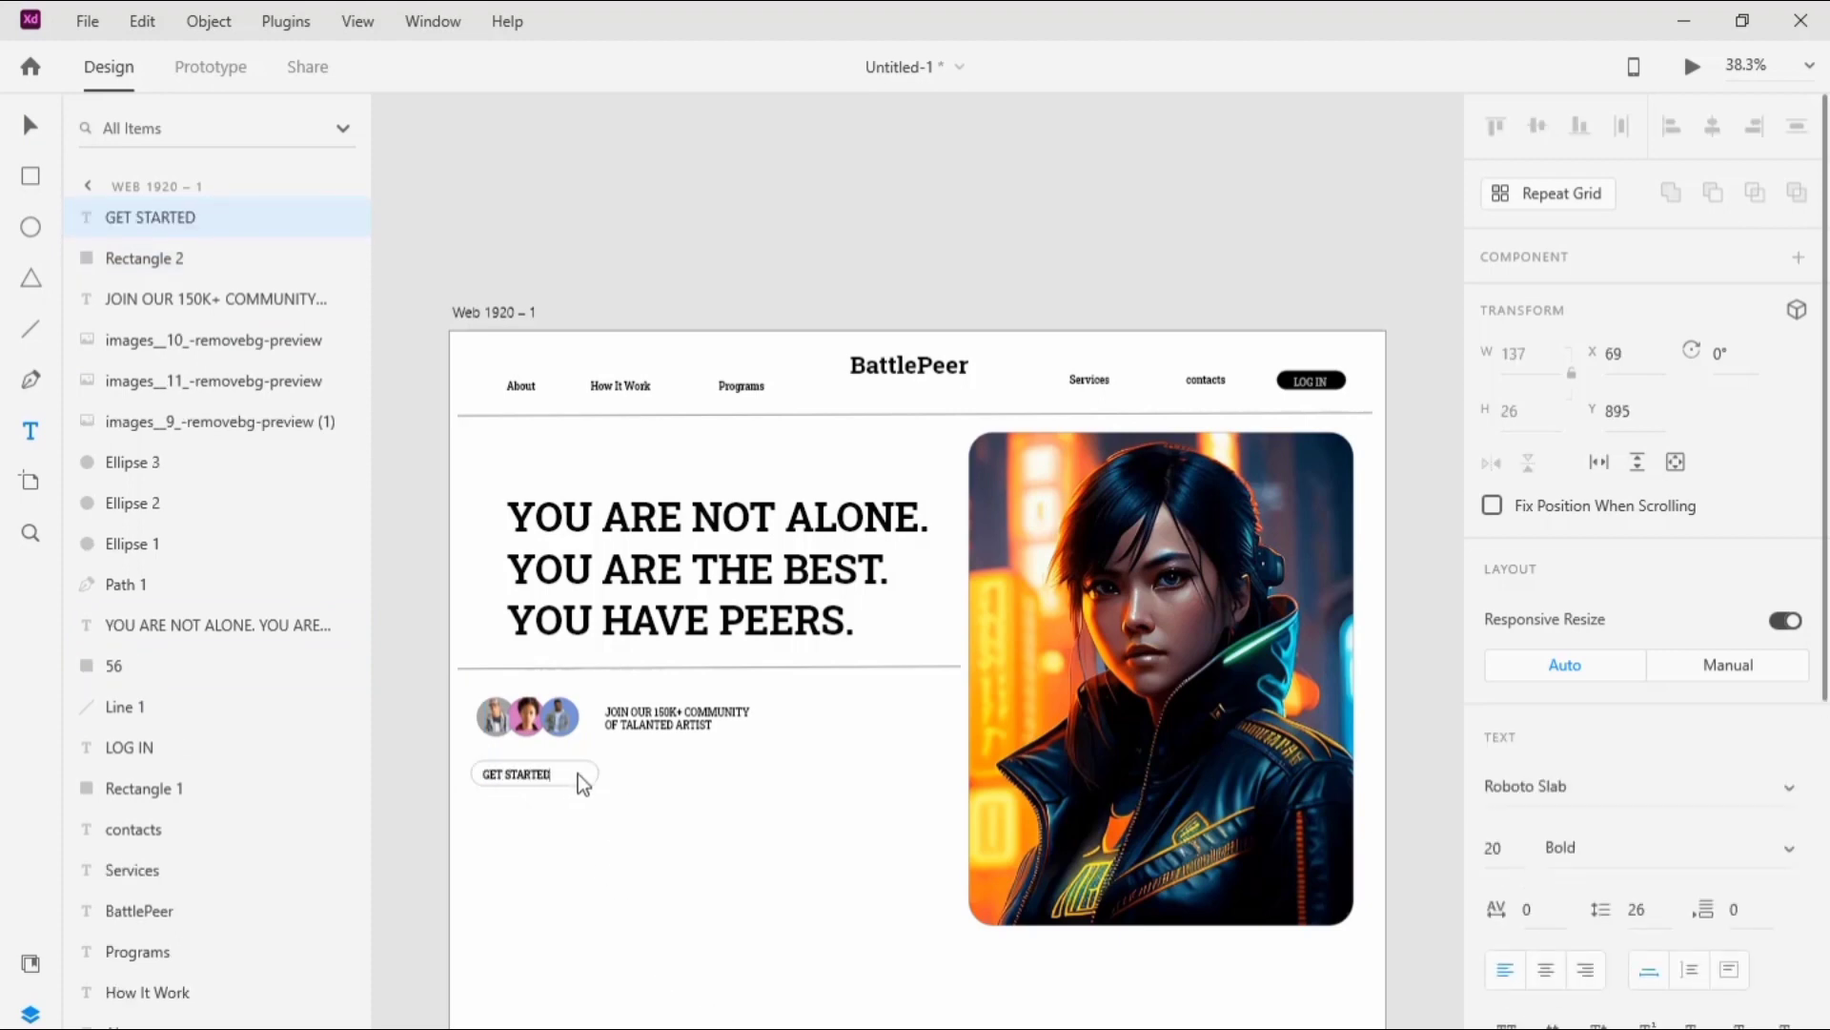
left_click(580, 773)
Step: Narrow the rounded rectangle behind the GET STARTED label to about 234 wide
left_click(40, 138)
left_click(583, 767)
left_click_drag(599, 773, 591, 773)
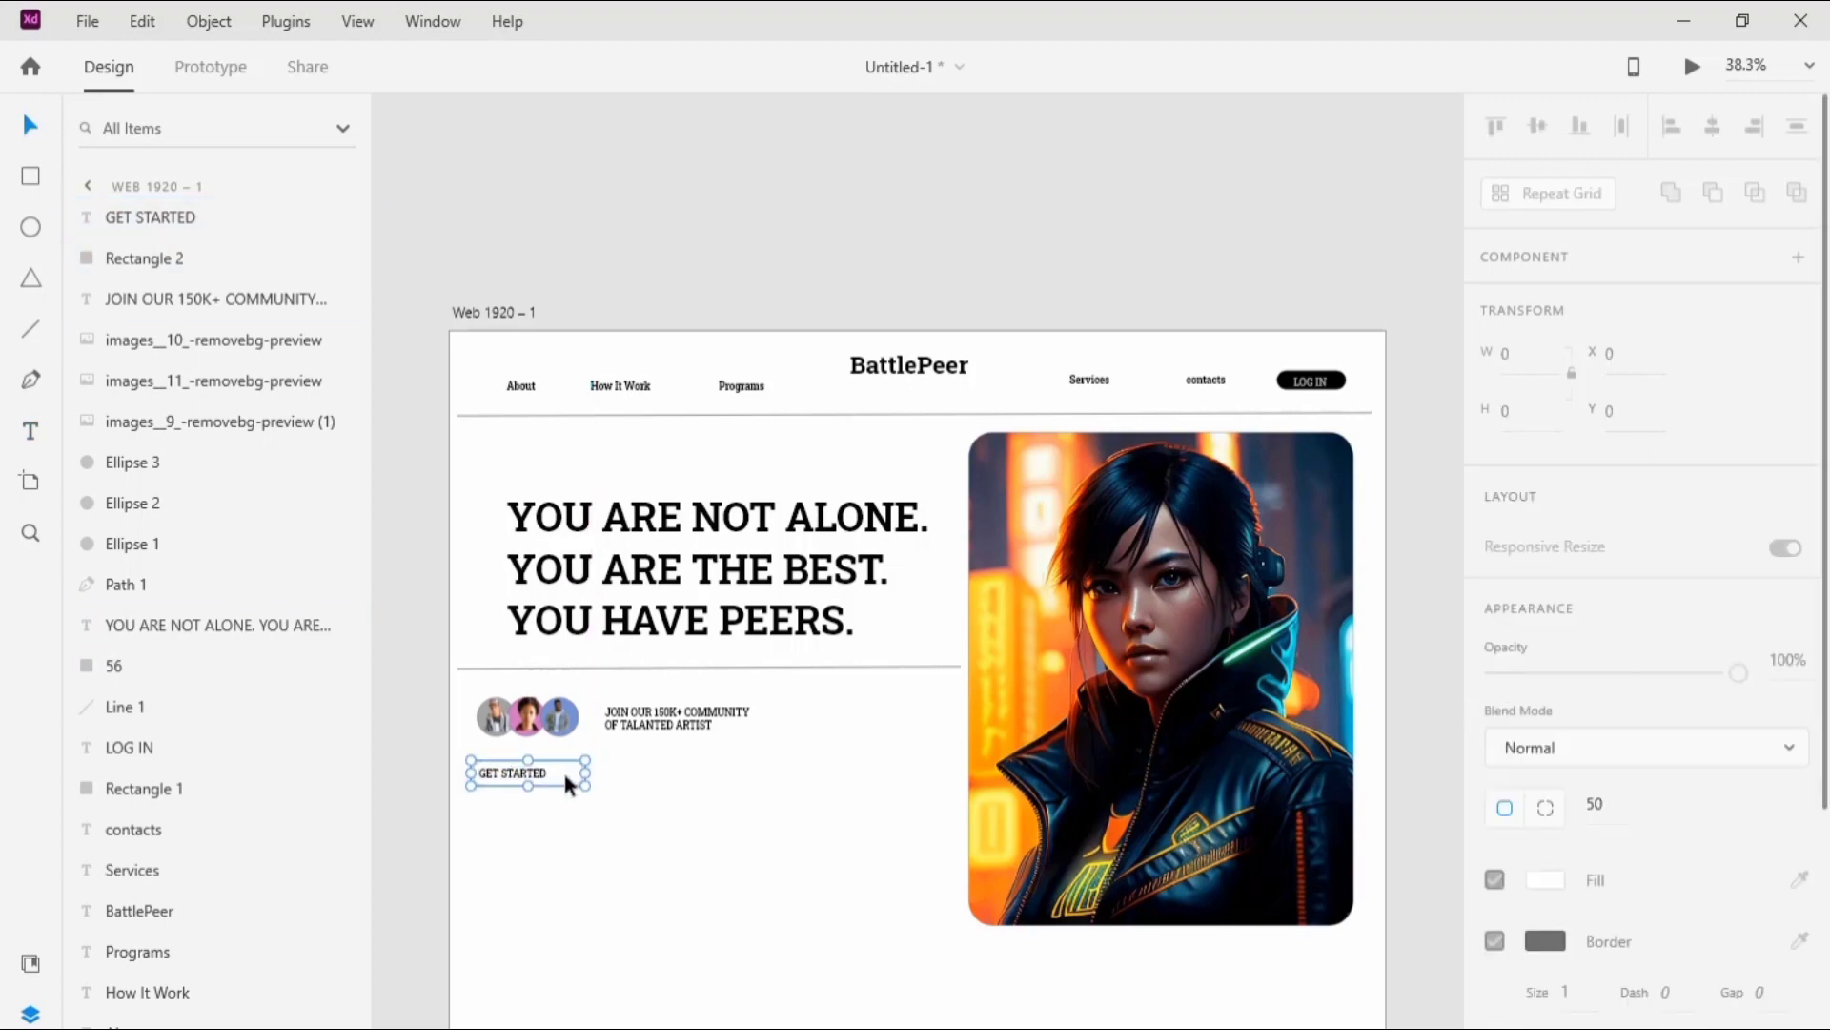
Step: Fill the GET STARTED button's rounded rectangle with #B74EA2
left_click(562, 768)
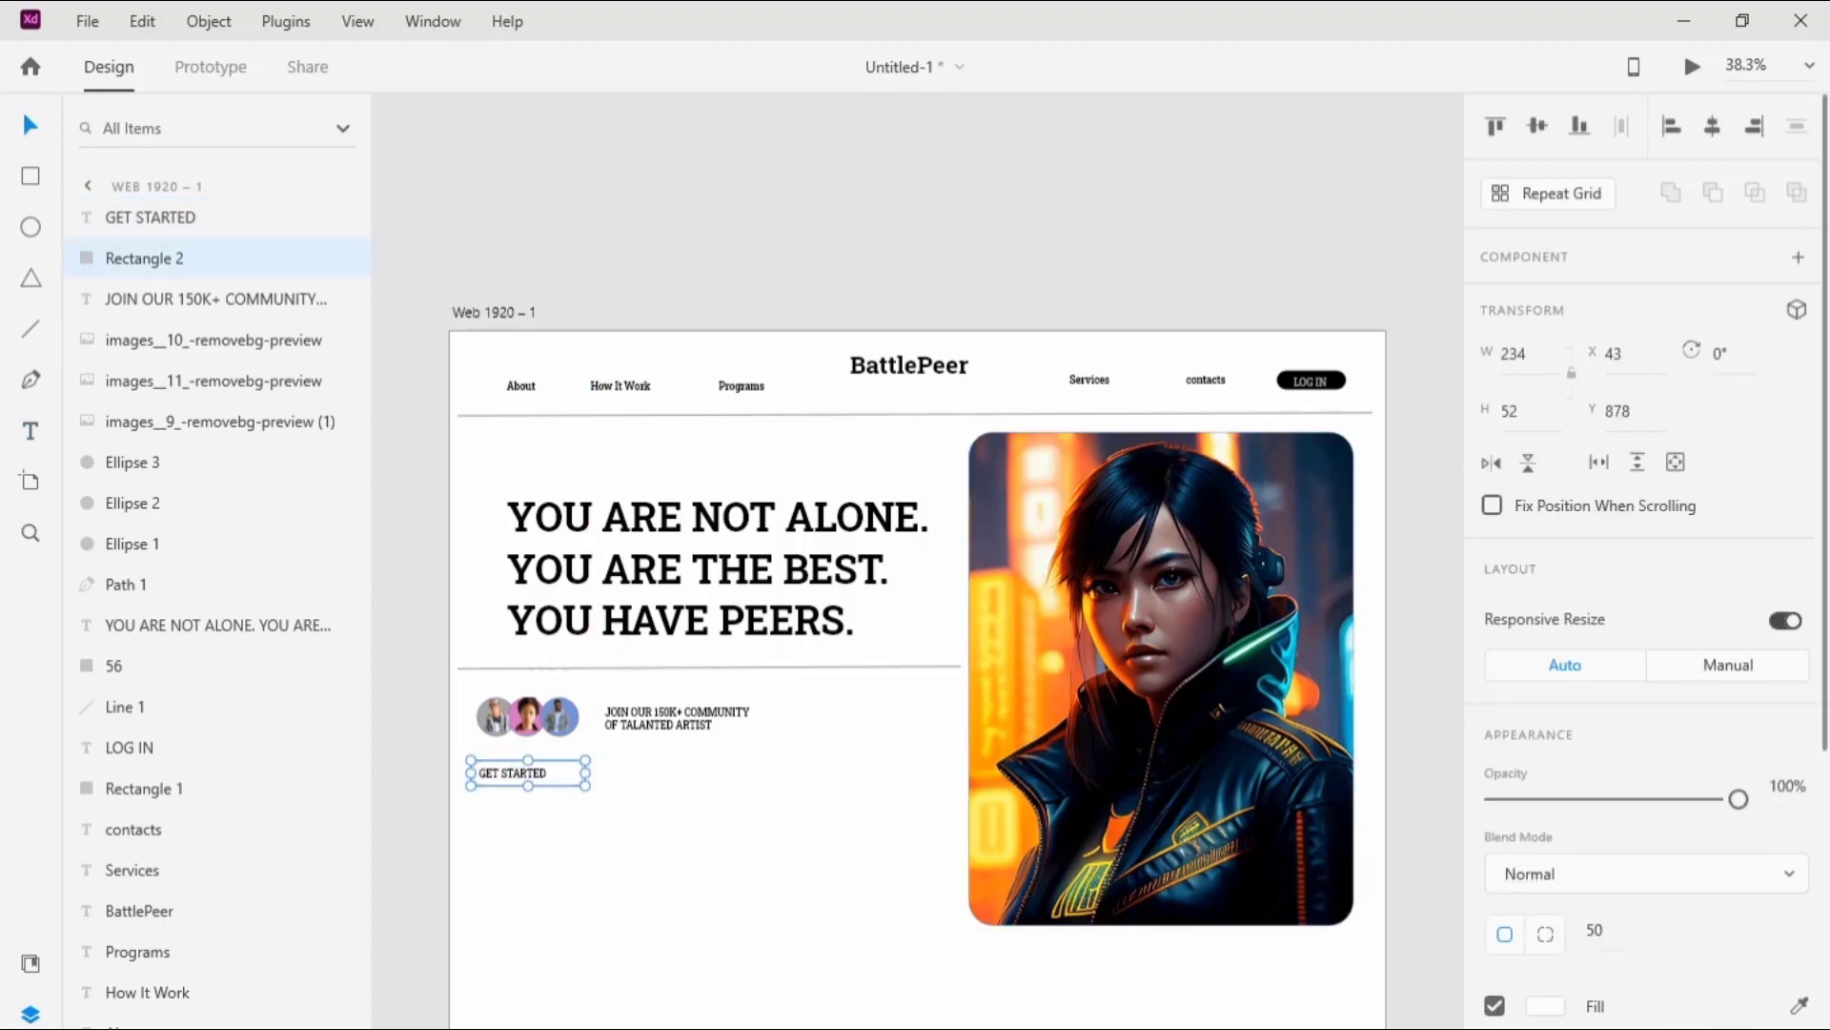
left_click(1550, 1005)
key("ctrl+c")
key("Right")
key("BackSpace")
key("BackSpace")
key("BackSpace")
key("BackSpace")
key("BackSpace")
key("BackSpace")
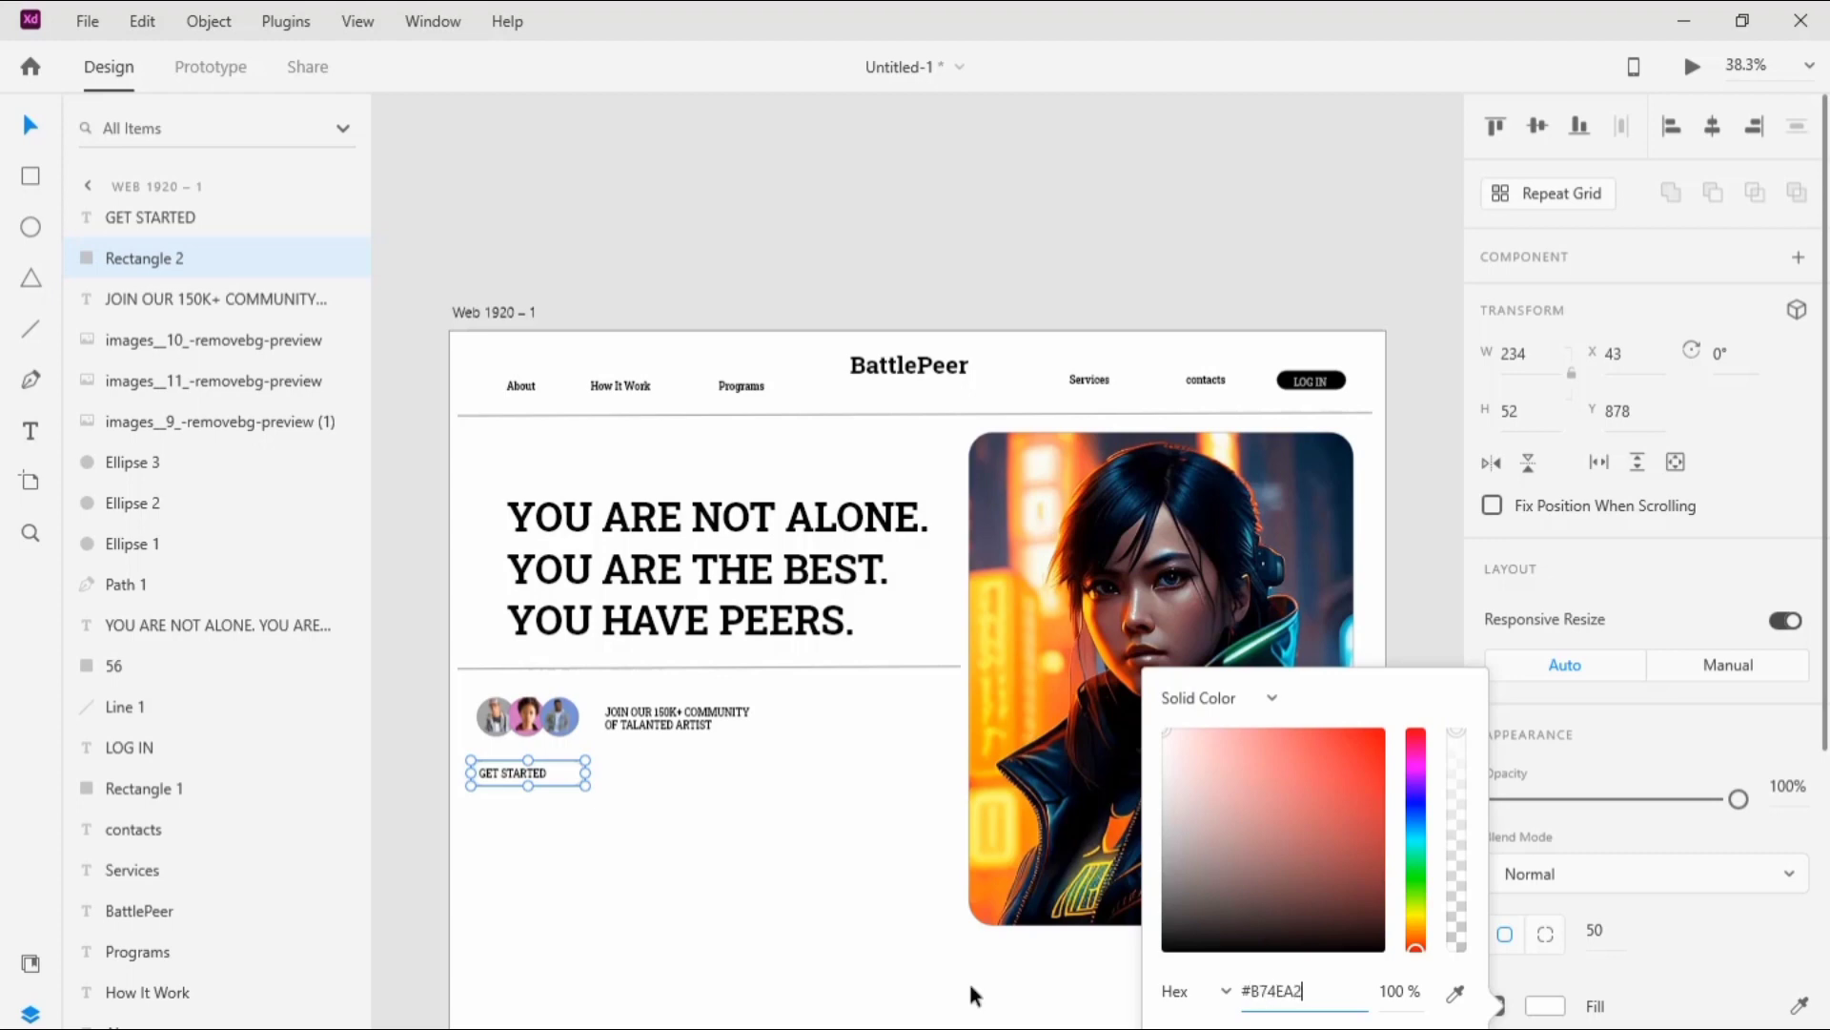
type("B74EA2")
left_click(879, 924)
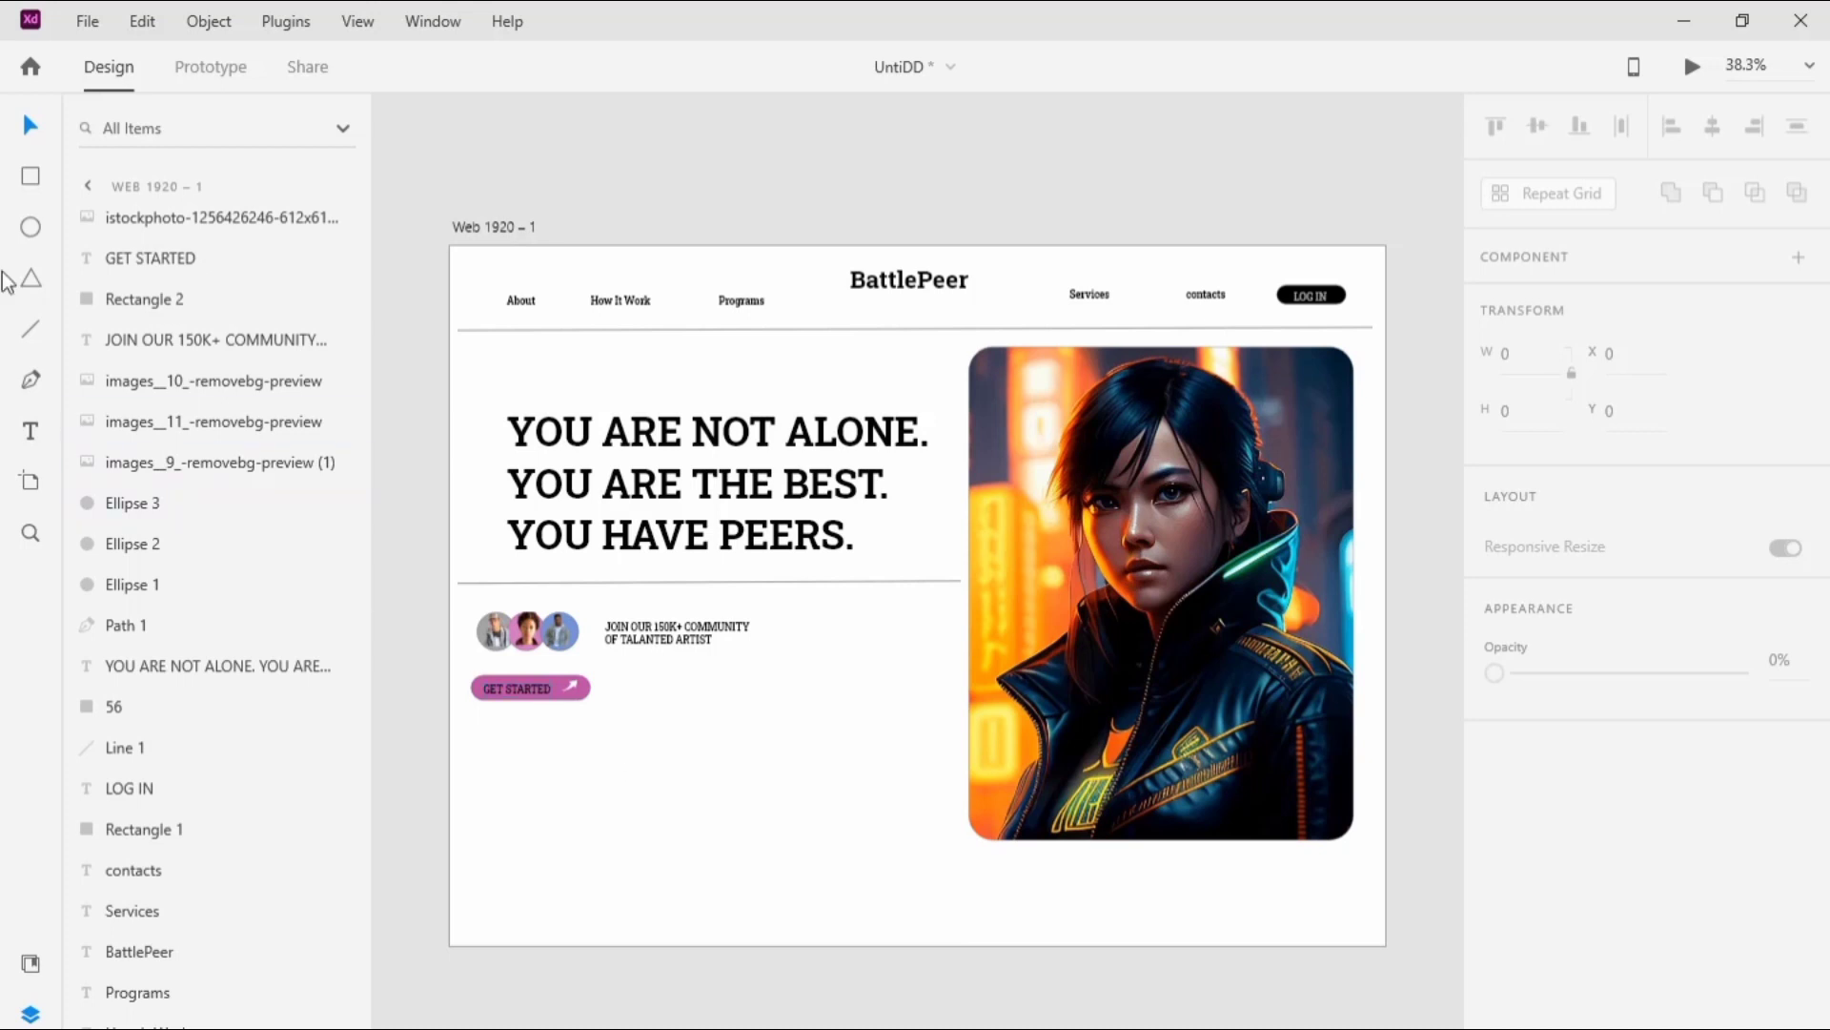
Step: Draw a rectangle about 778 by 225 below the GET STARTED button and move it to about X 23, Y 953
left_click(30, 176)
mouse_move(470, 729)
left_mouse_down()
mouse_move(773, 740)
mouse_move(851, 838)
left_mouse_up()
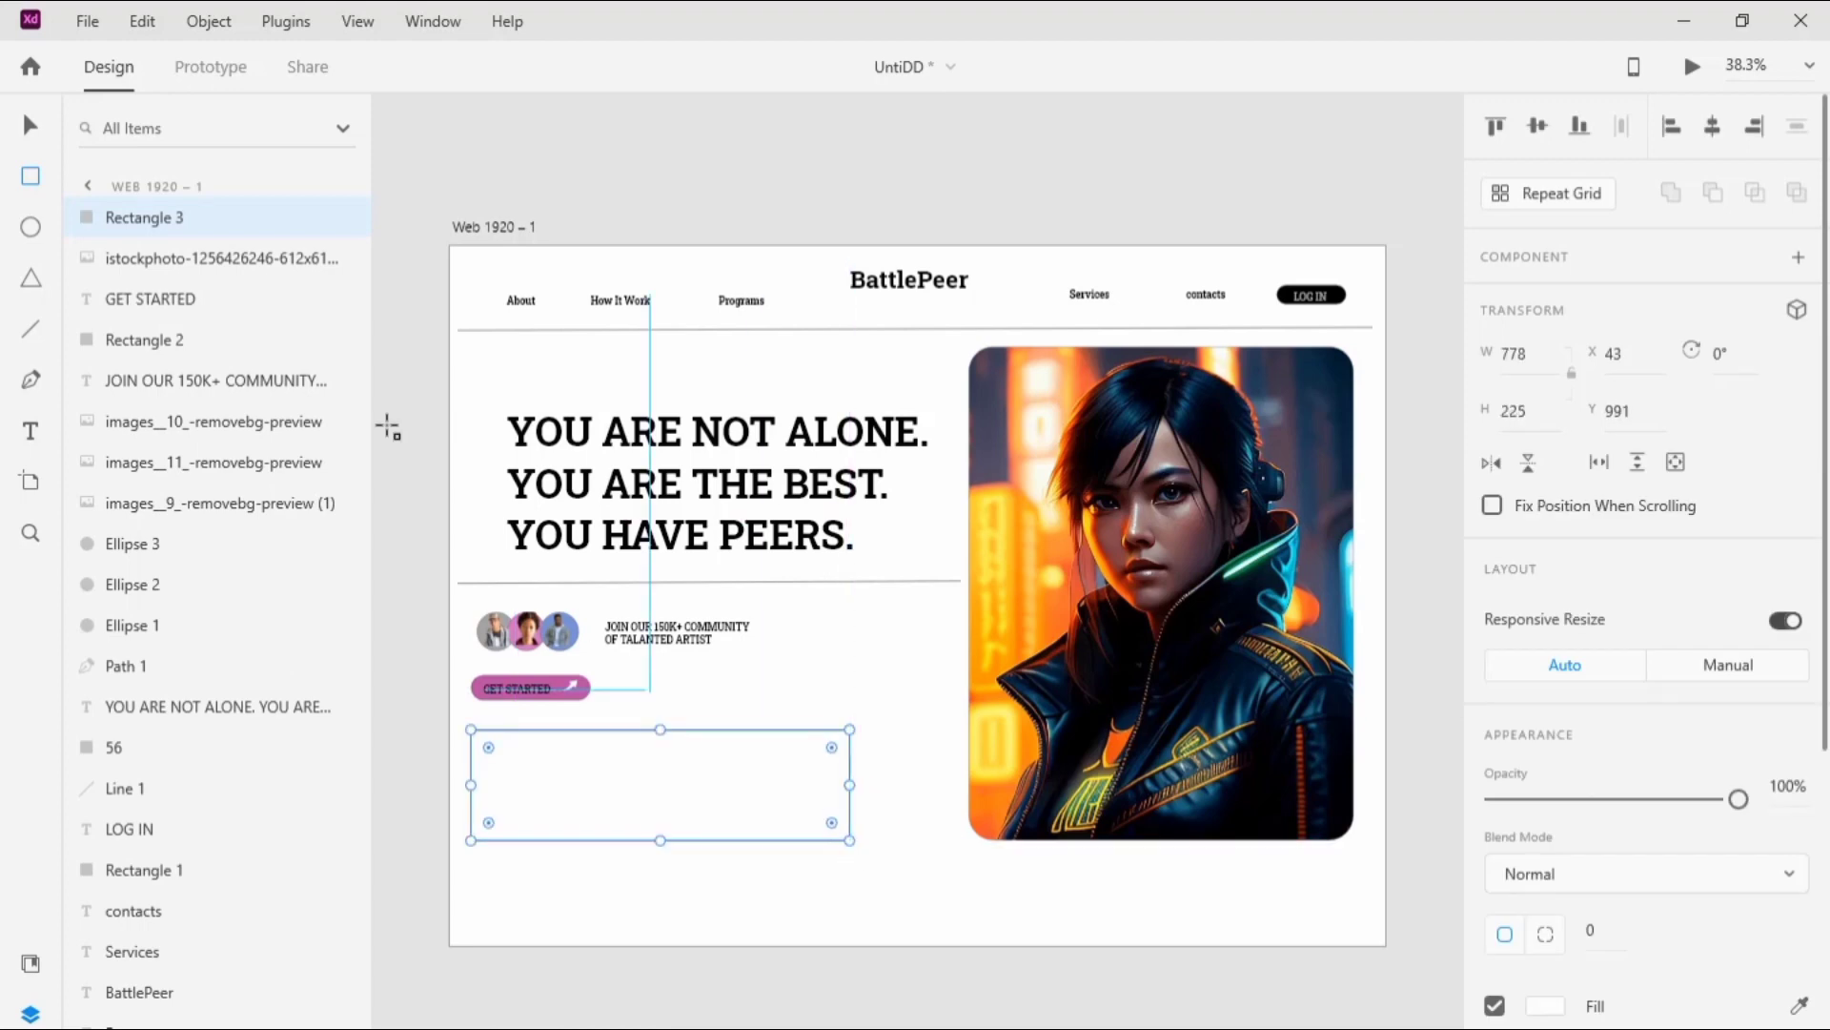
key("v")
left_click_drag(581, 784, 572, 772)
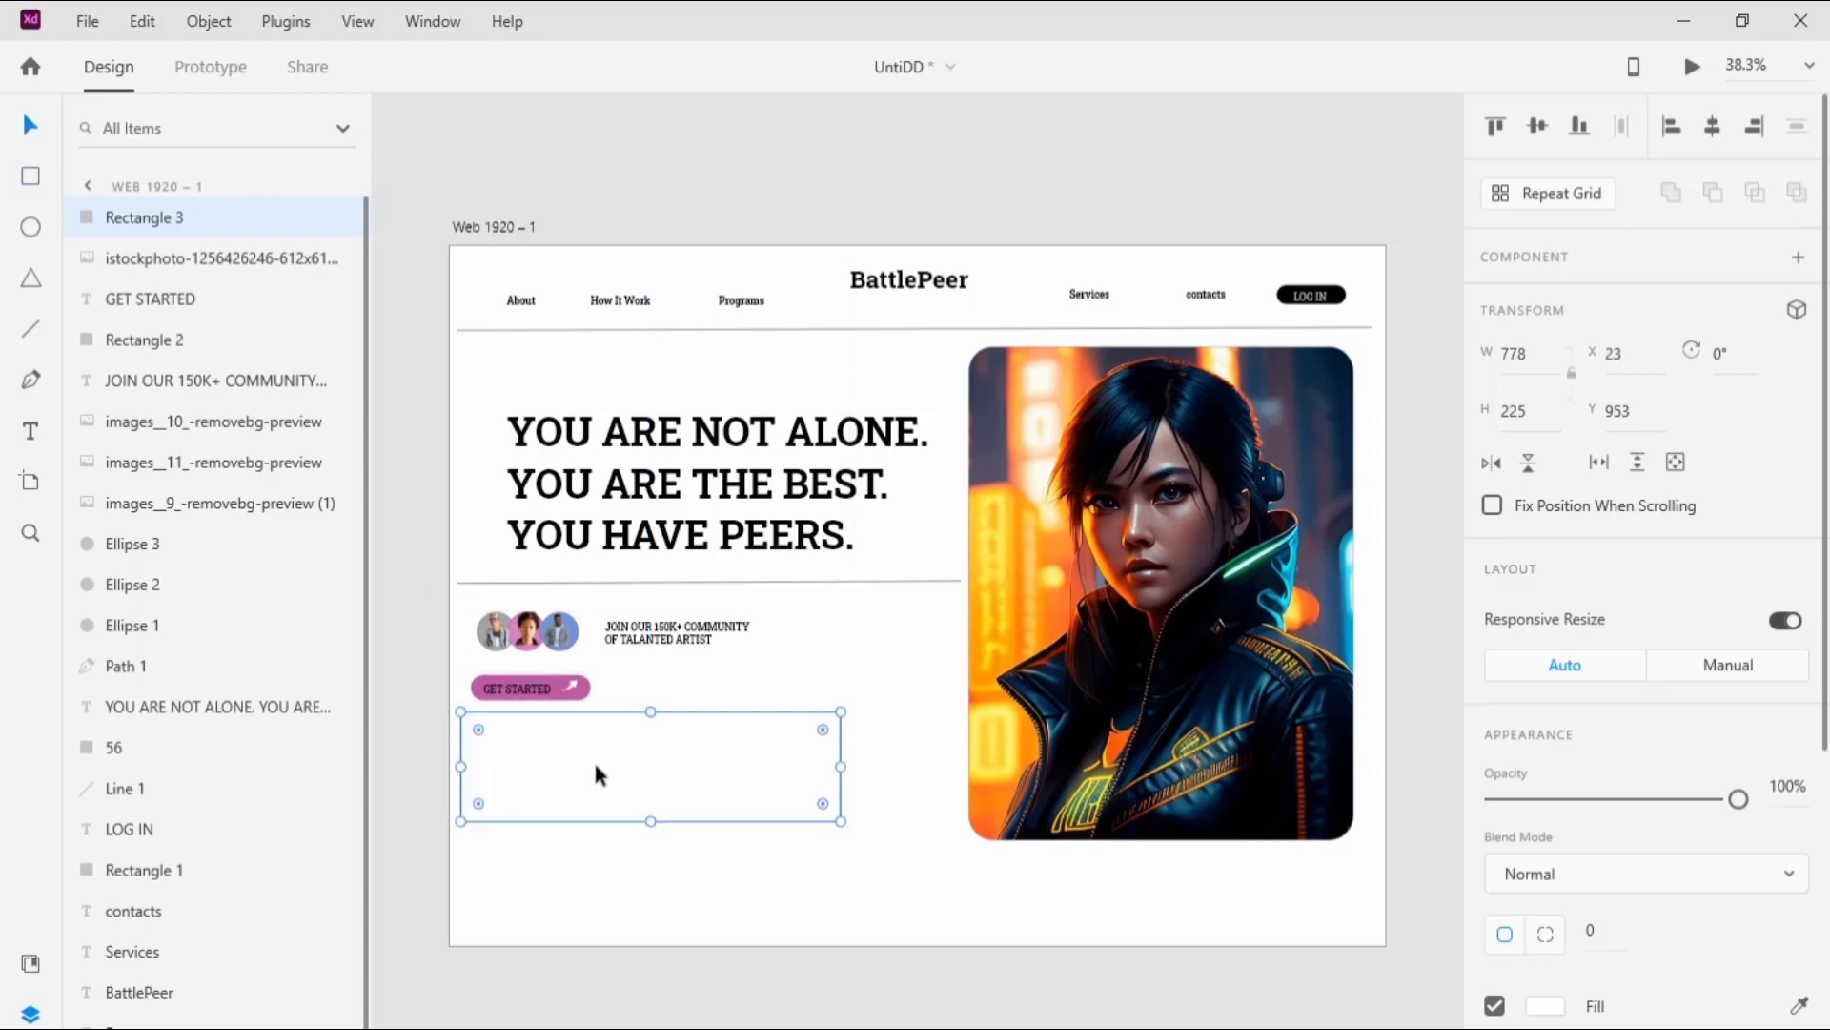
Step: Set the large rectangle's height to 232 and its width to 890
left_click(1551, 412)
type("232")
left_click(1550, 359)
type("88")
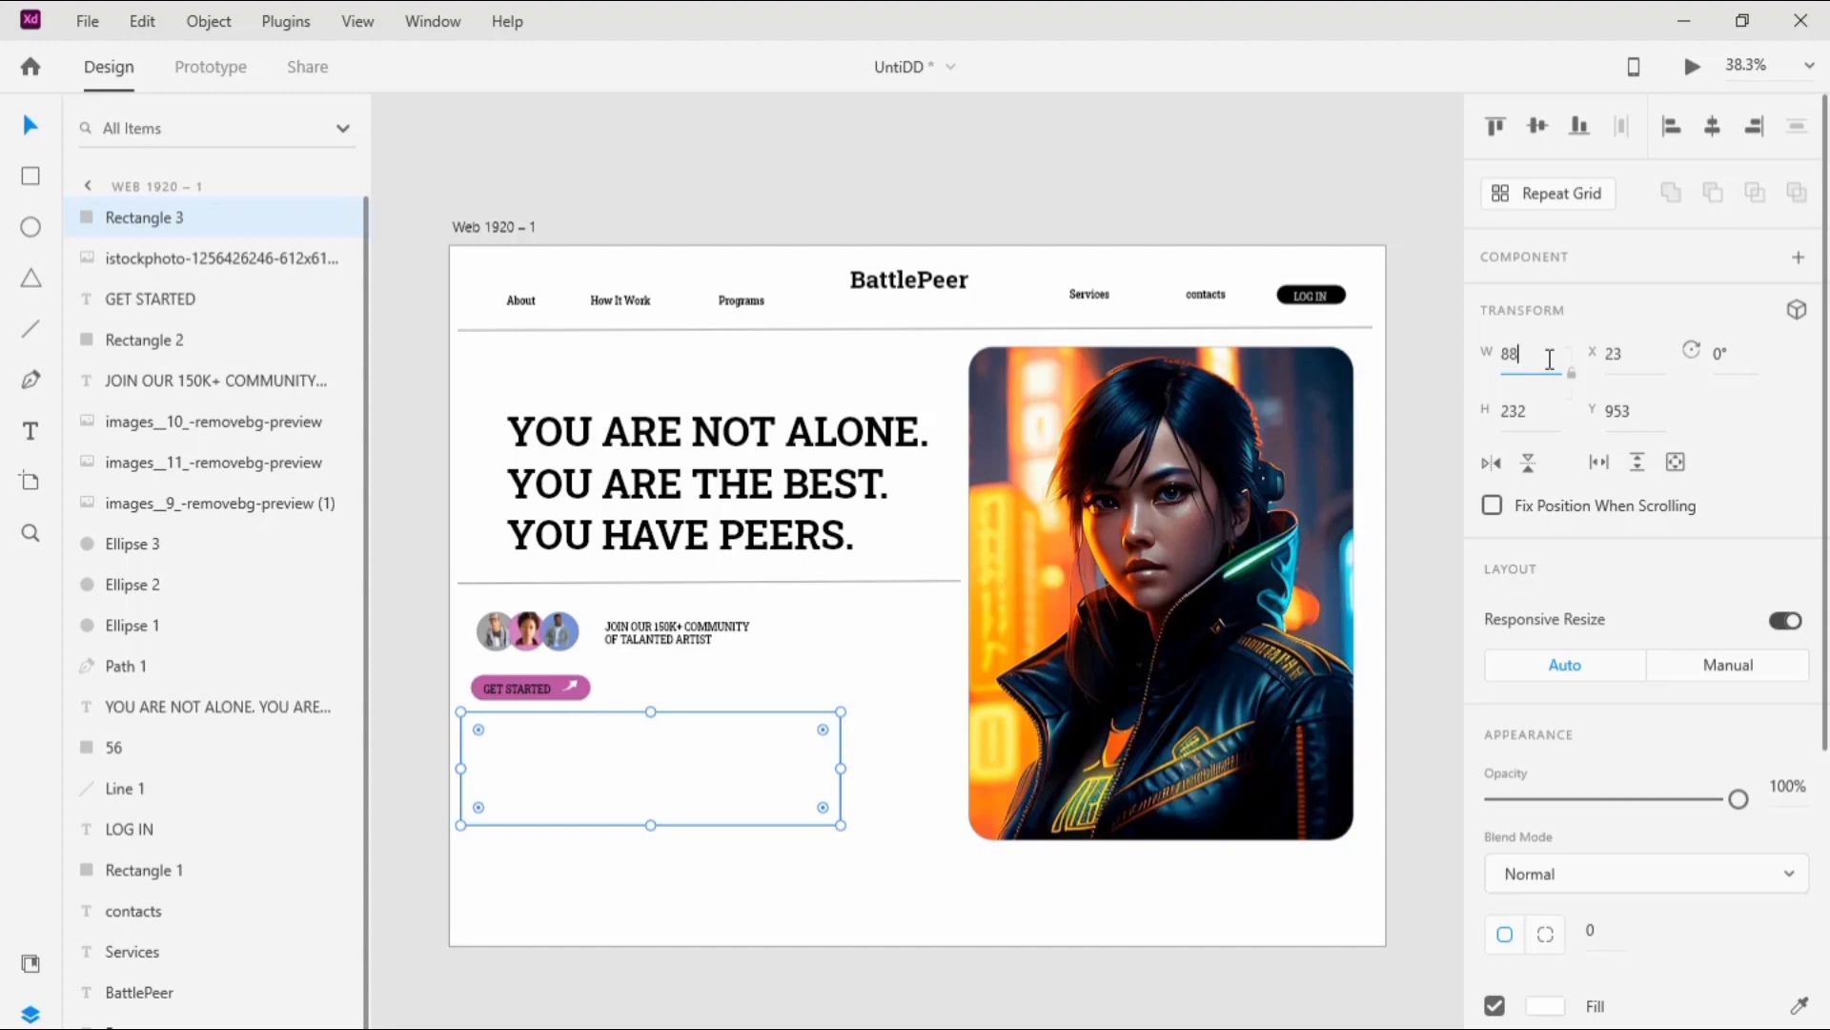
type("0")
left_click(1214, 184)
Step: Give only the large rectangle's top-right corner a radius of 100
left_click(752, 756)
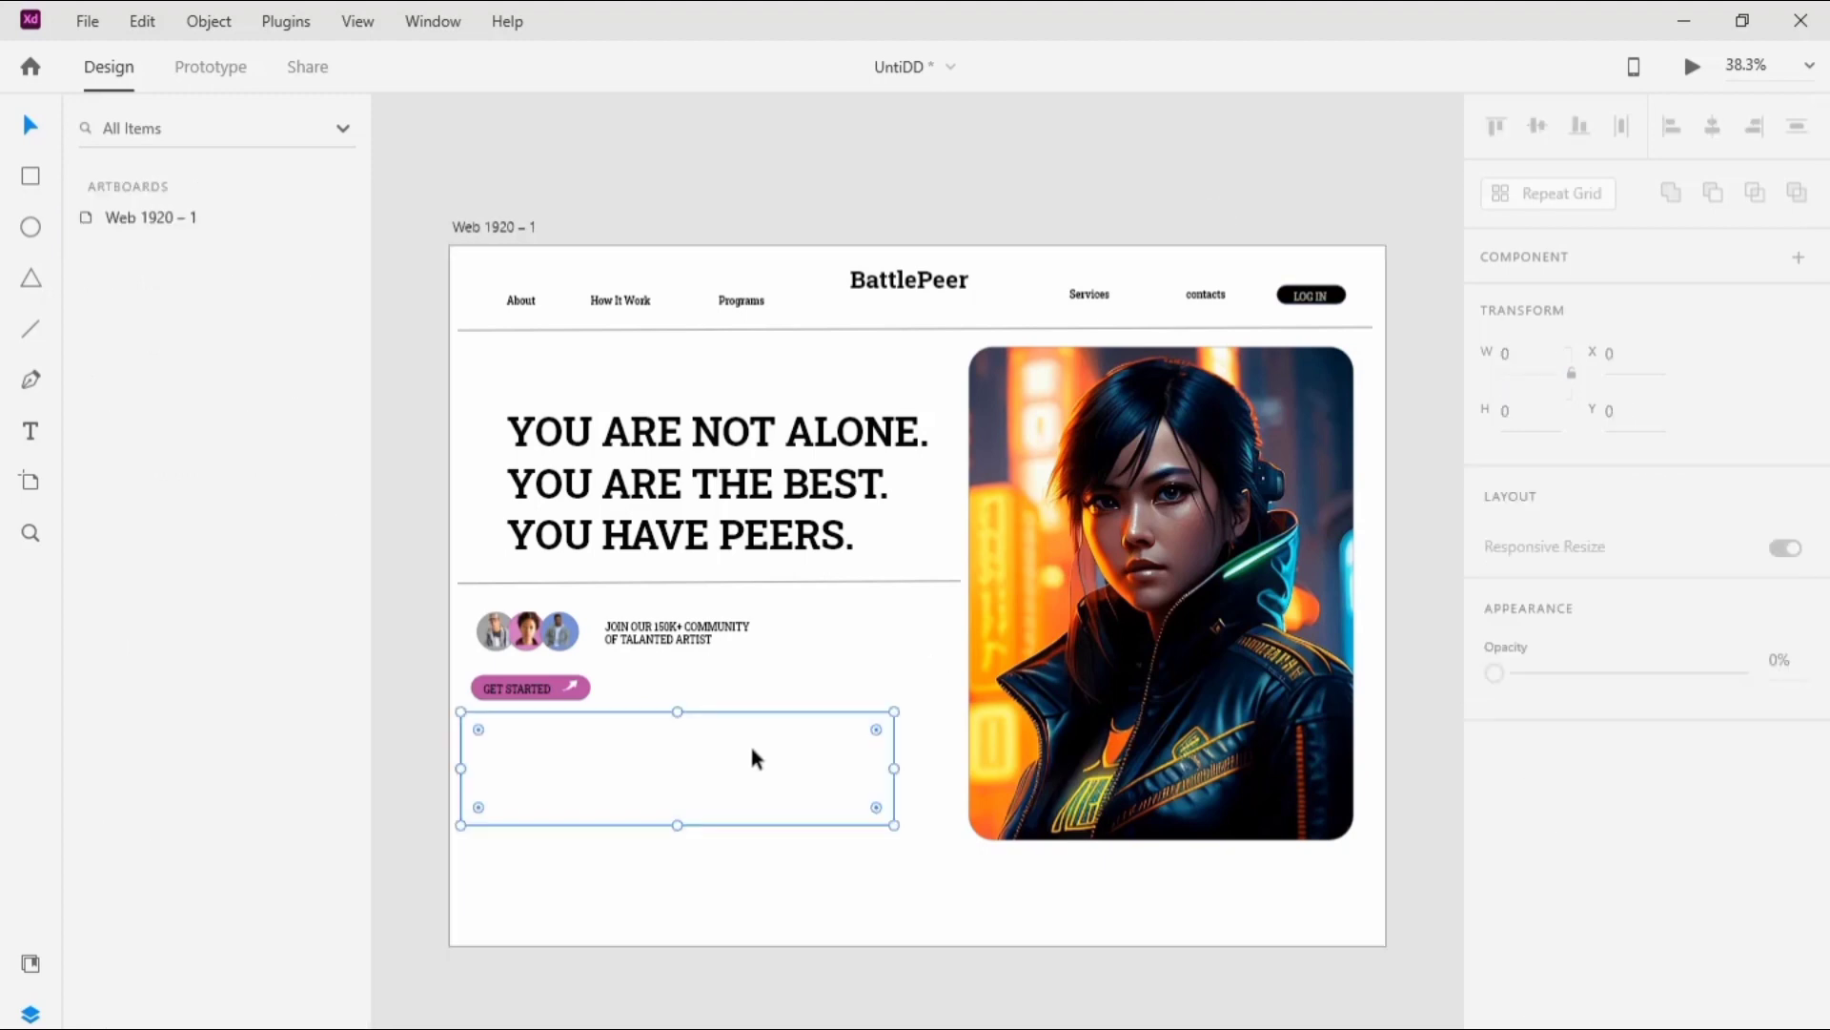
left_click(1549, 944)
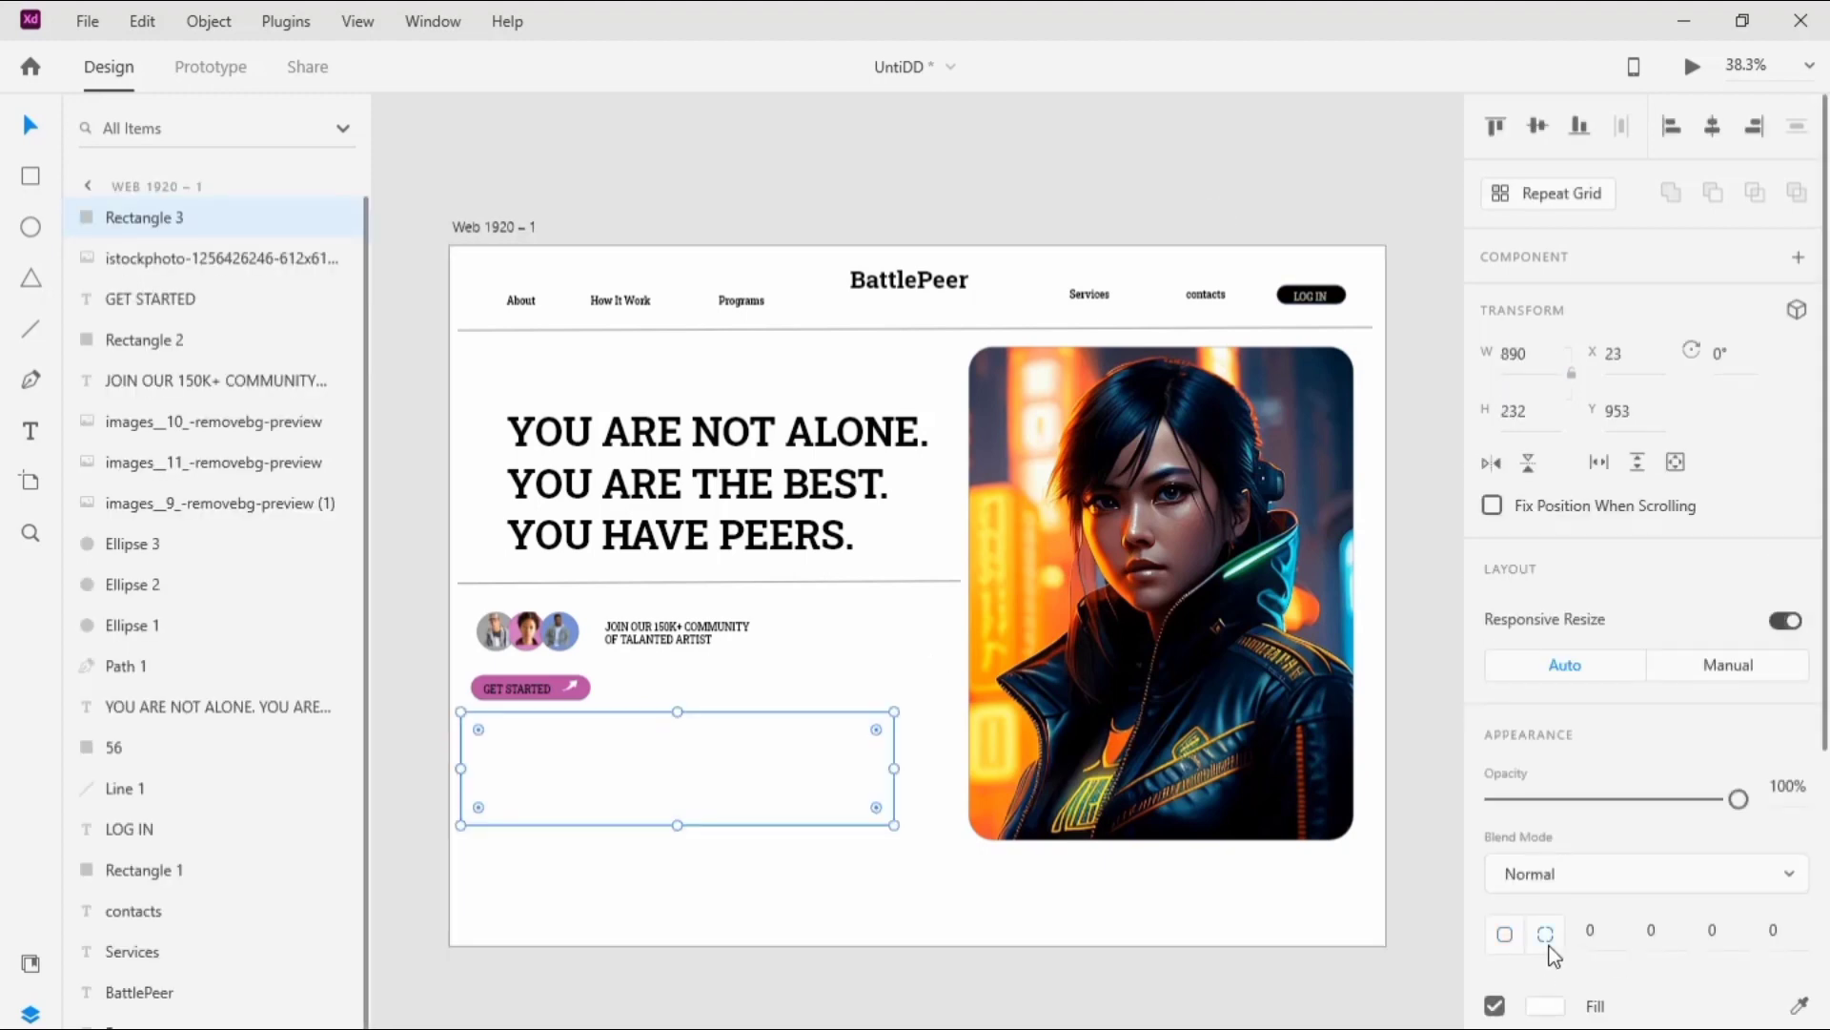
left_click(1655, 932)
type("100")
left_click(1214, 972)
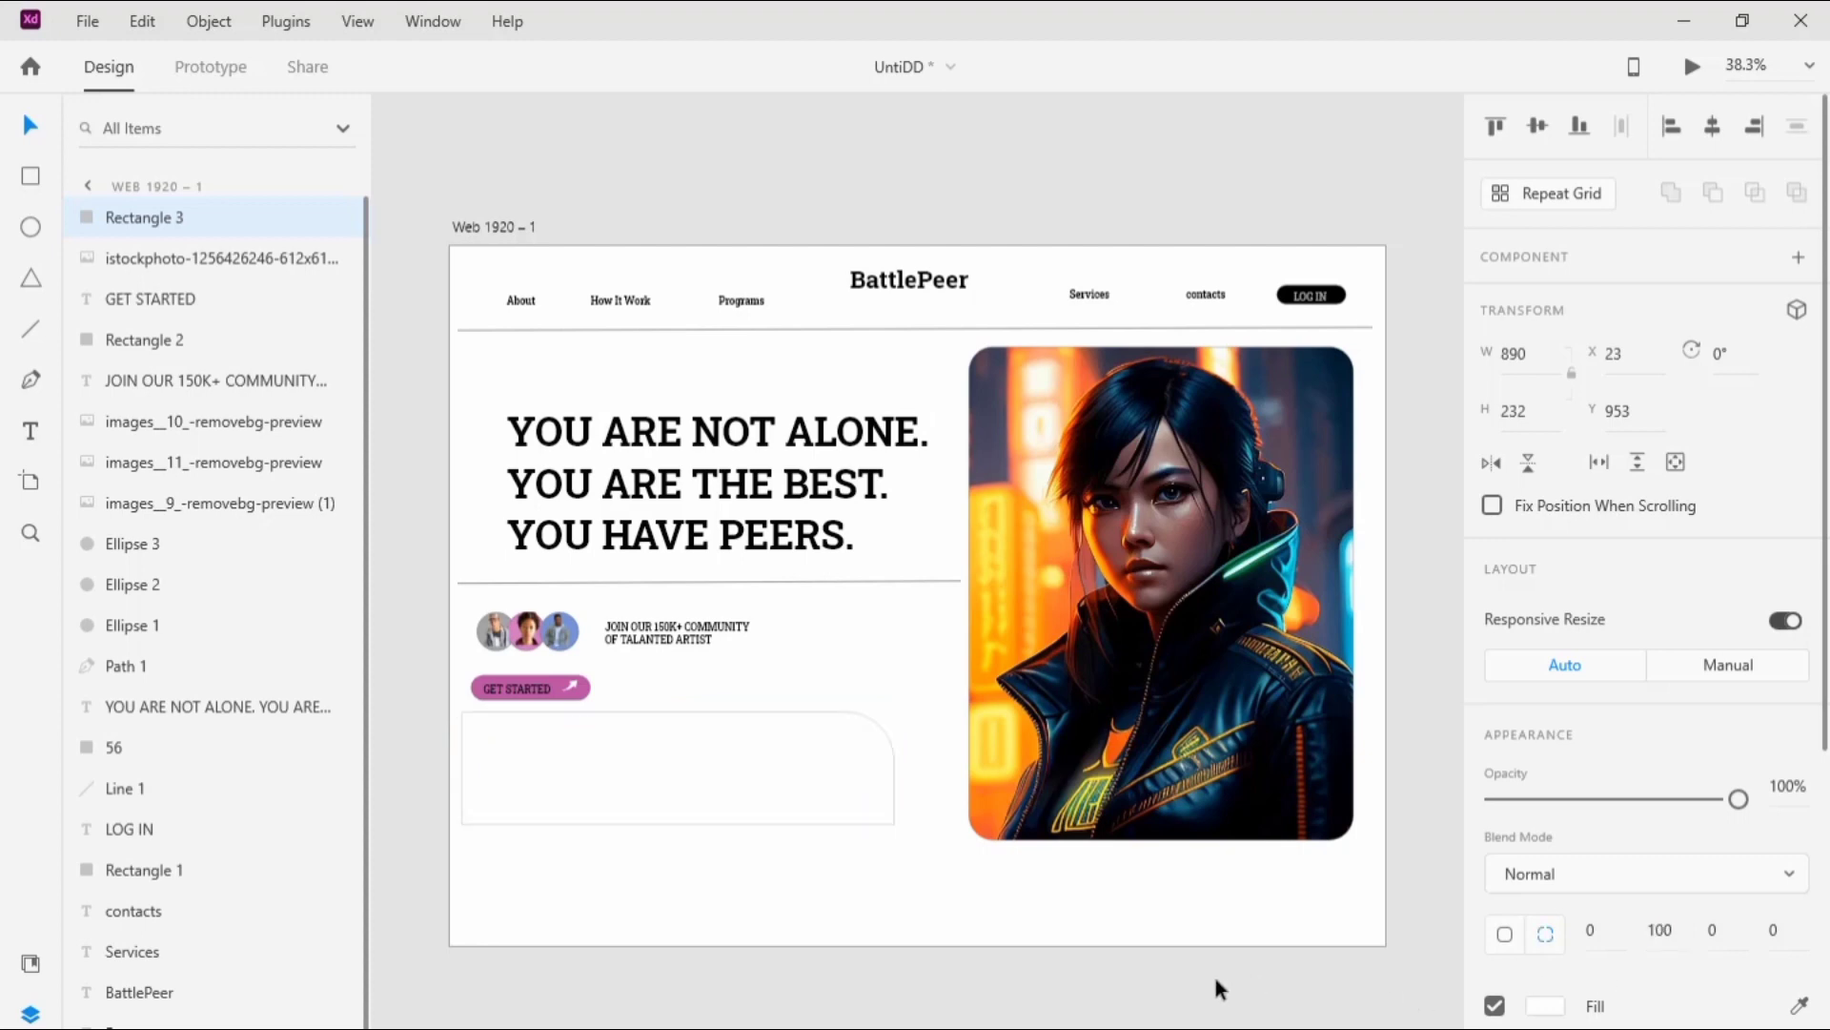
Step: Fill the large rectangle below the button with #E1C7C7
left_click(886, 811)
left_click(1531, 1008)
key("ctrl+v")
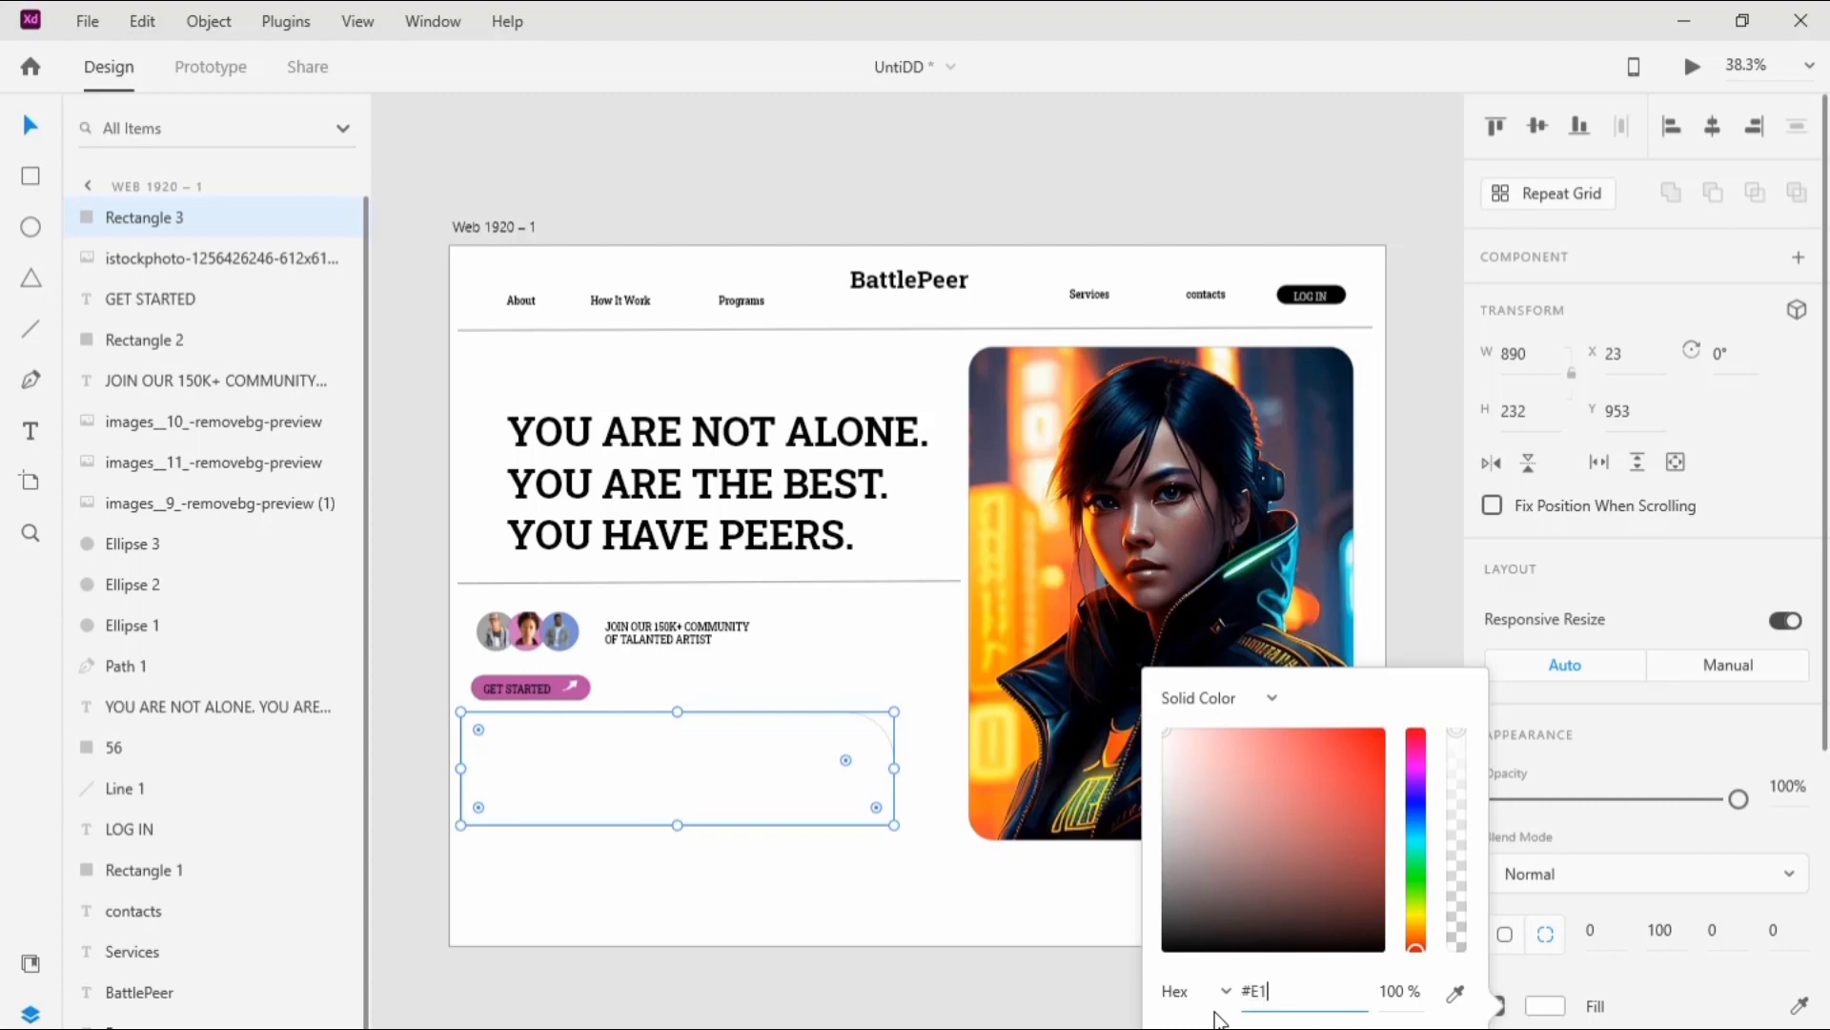
type("E1C7C7")
key("Return")
left_click(705, 1013)
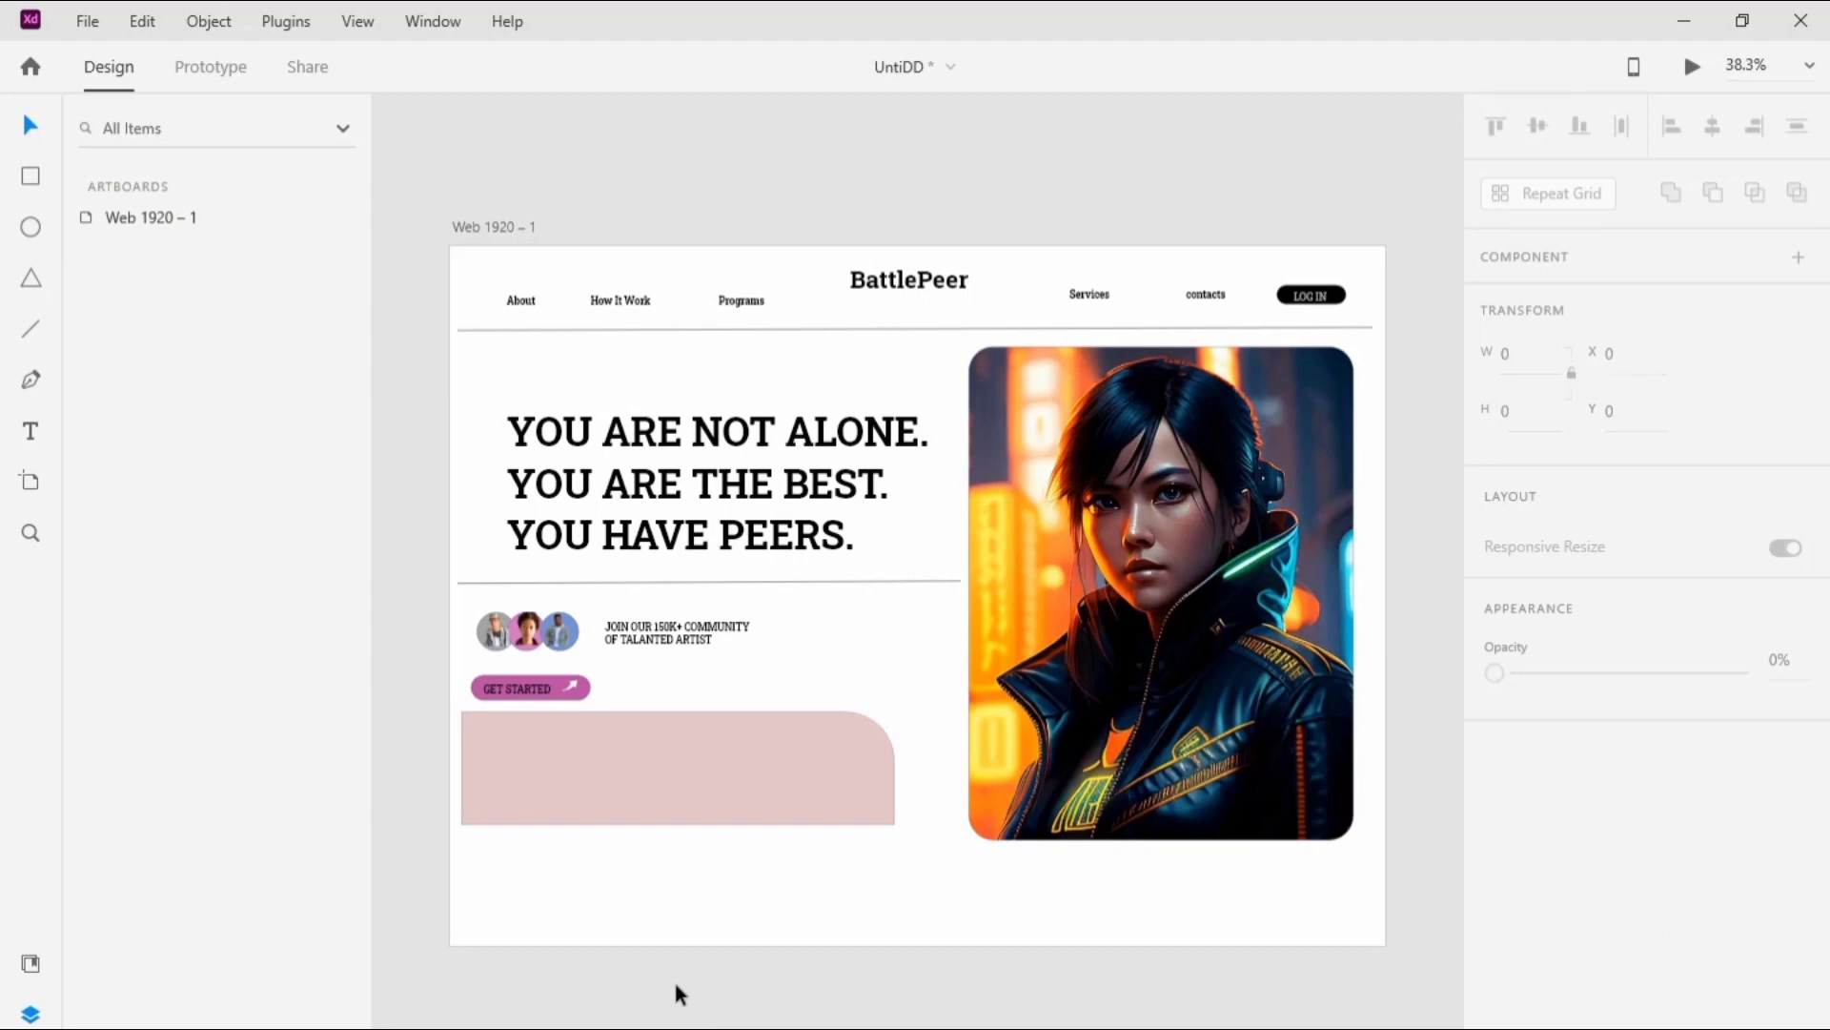
Step: Draw a small rectangle inside the left end of the pink panel and set its size to 145 by 185
key("r")
mouse_move(472, 735)
left_mouse_down()
mouse_move(495, 725)
mouse_move(542, 809)
left_mouse_up()
key("ctrl+z")
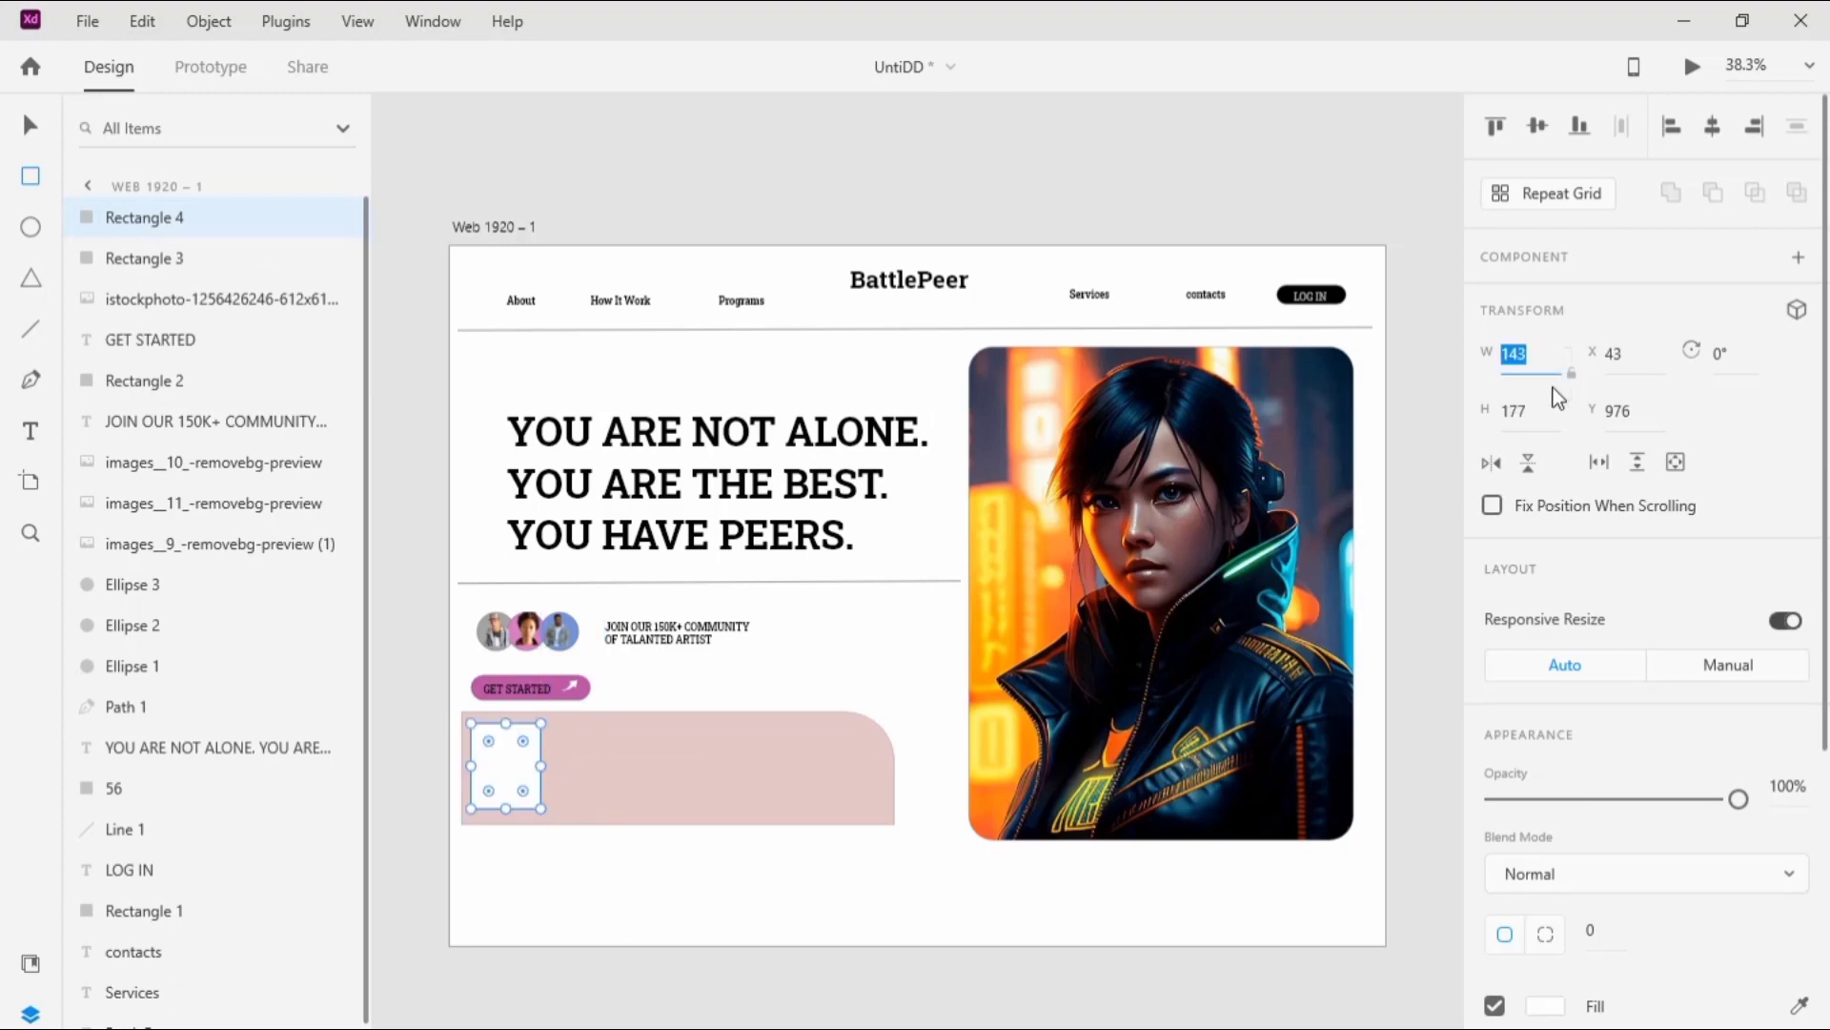
type("145")
left_click(1530, 421)
type("185")
left_click(30, 125)
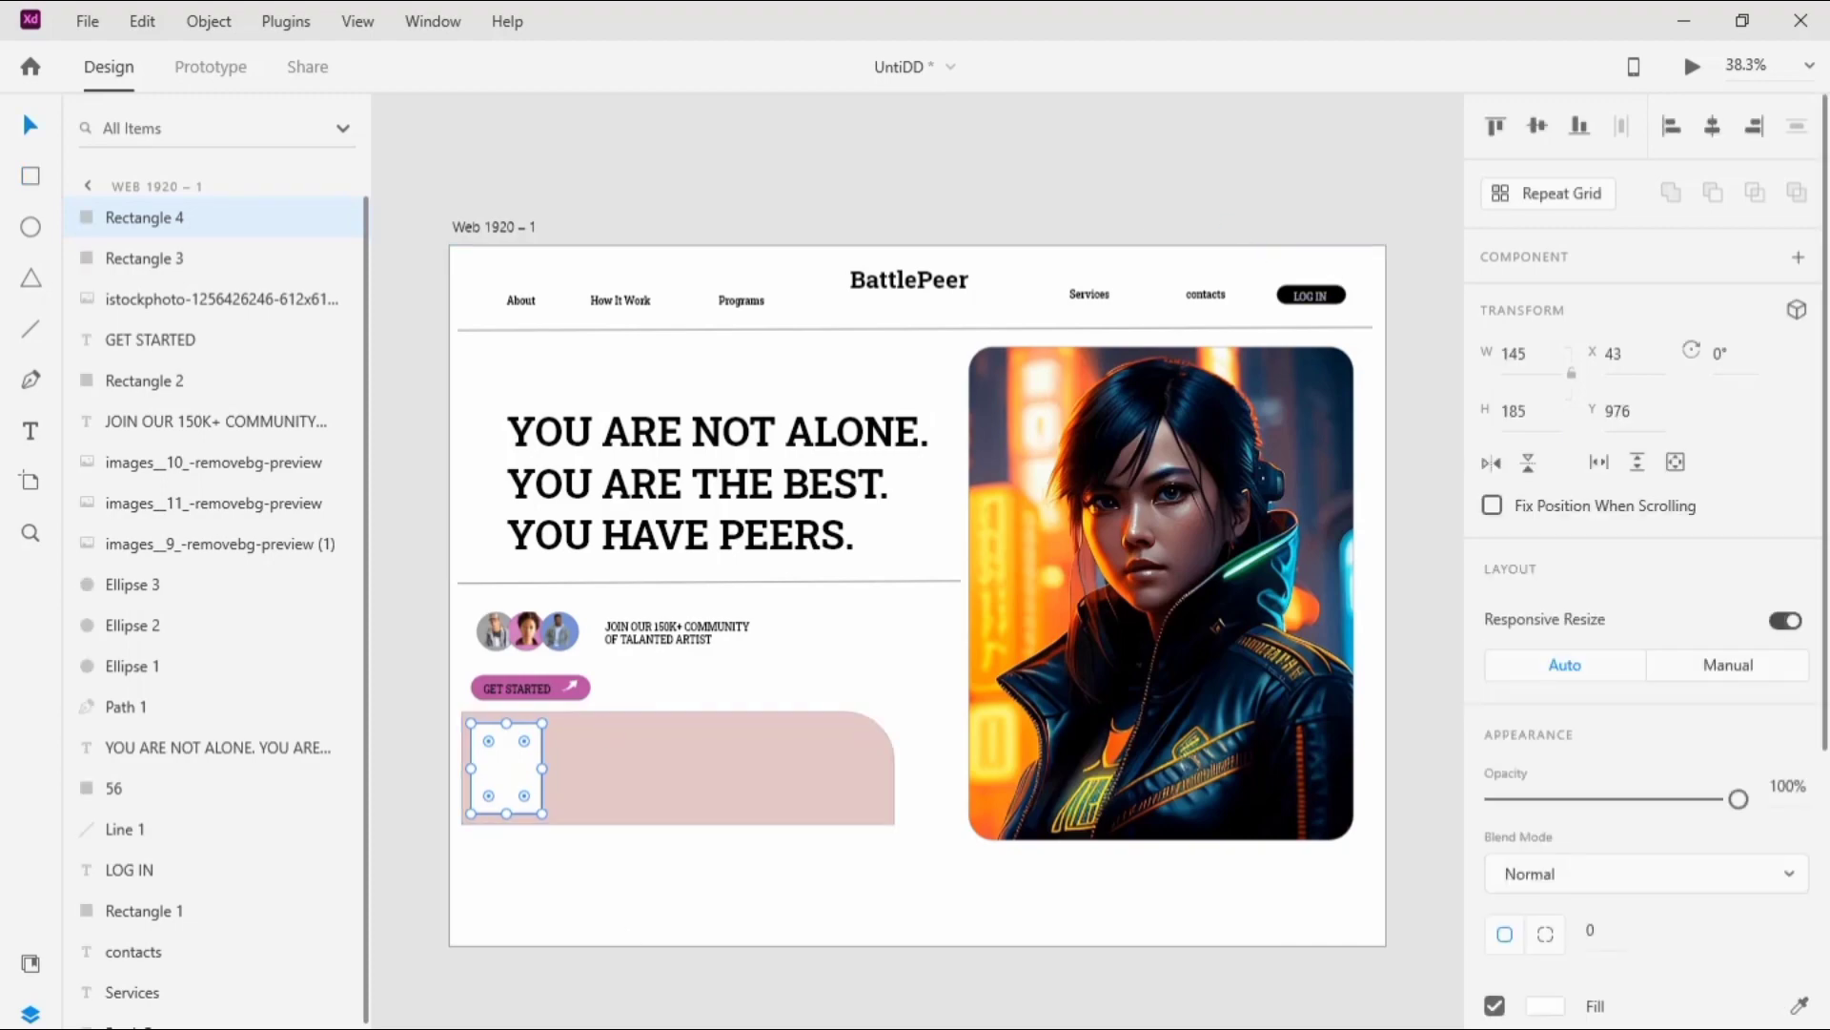
Step: Fill the small rectangle with the image file "1821f8b355dce06255b6d77089b645272e609da8" and round its corners
key("alt+Tab")
left_click_drag(560, 329, 500, 753)
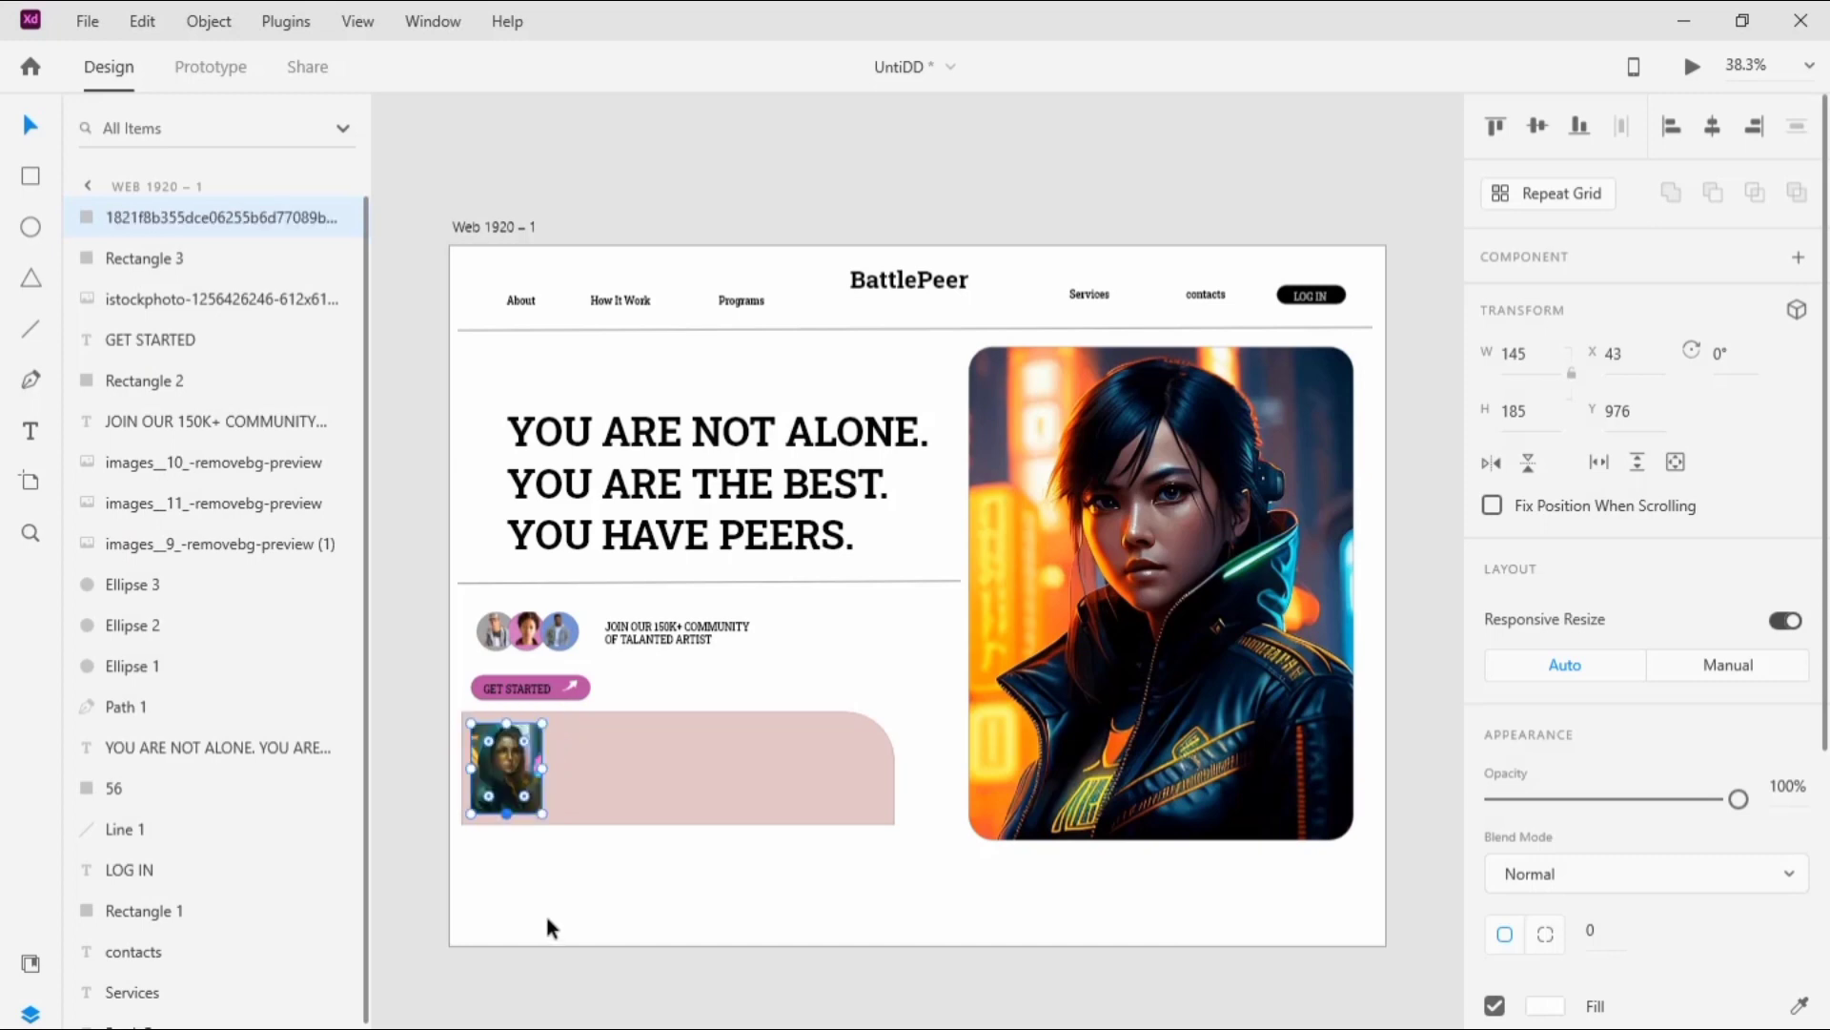
key("Escape")
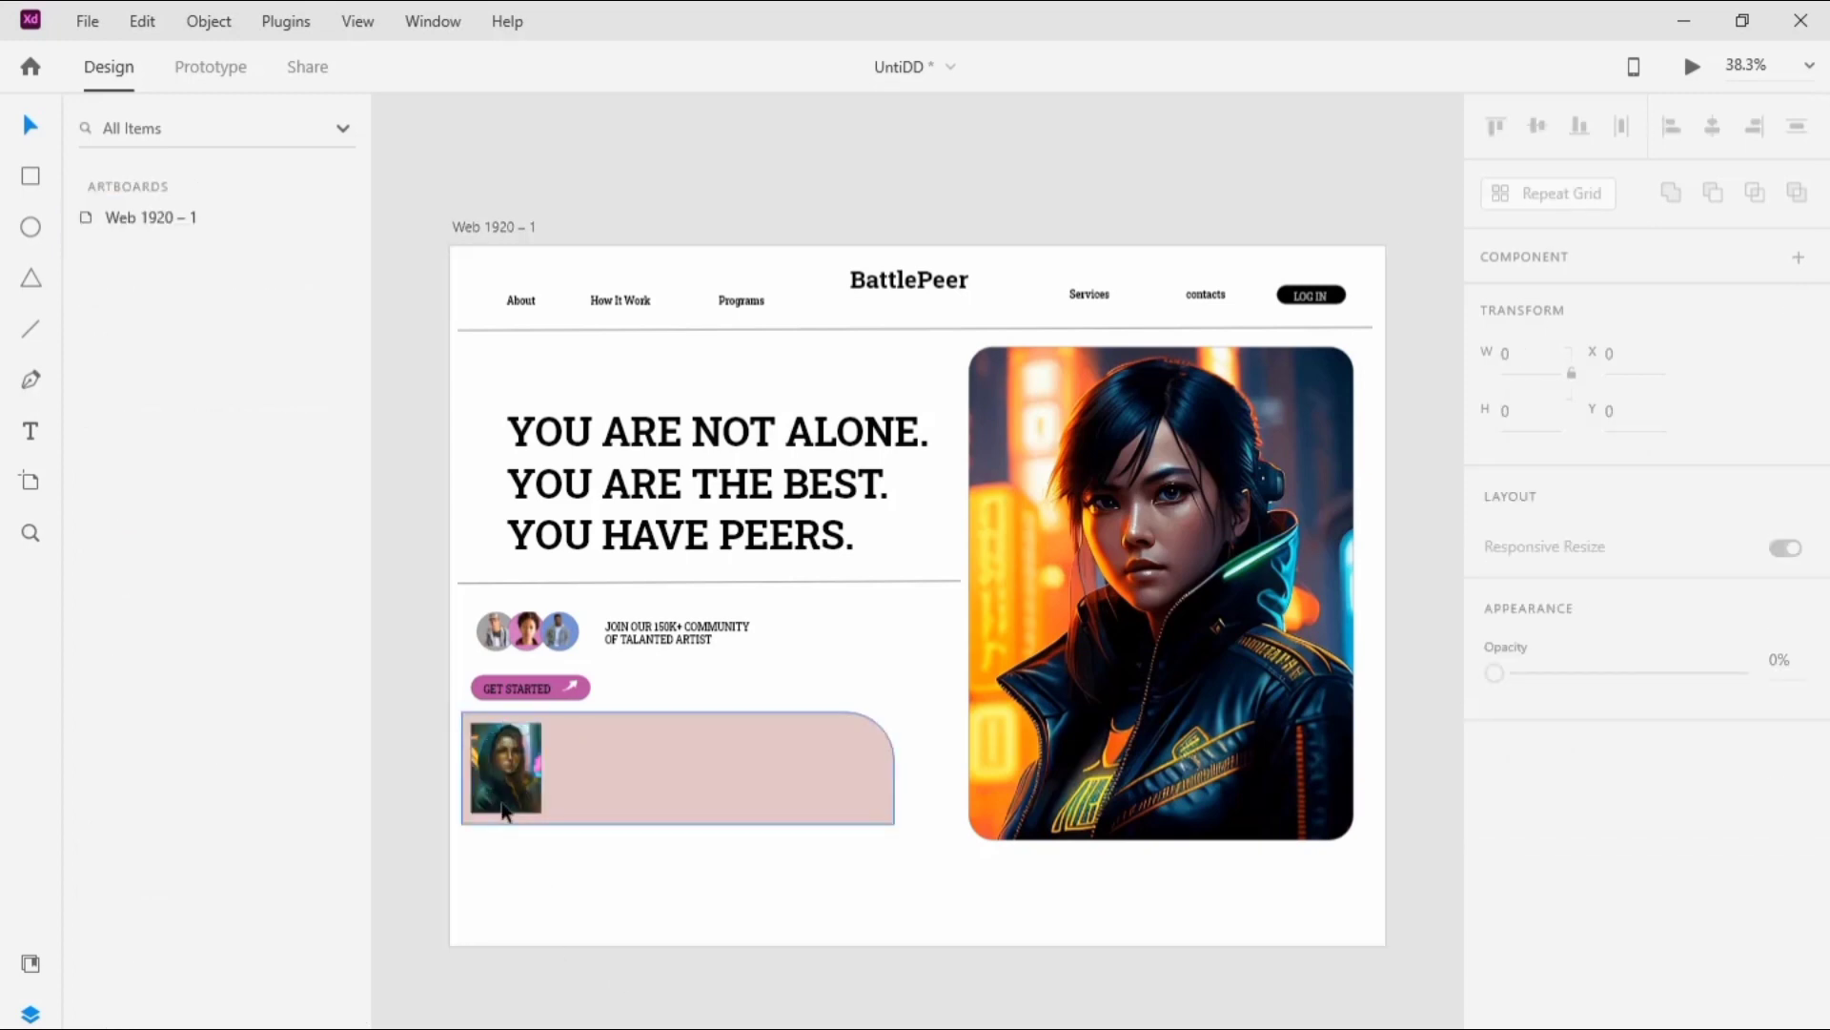
left_click(505, 768)
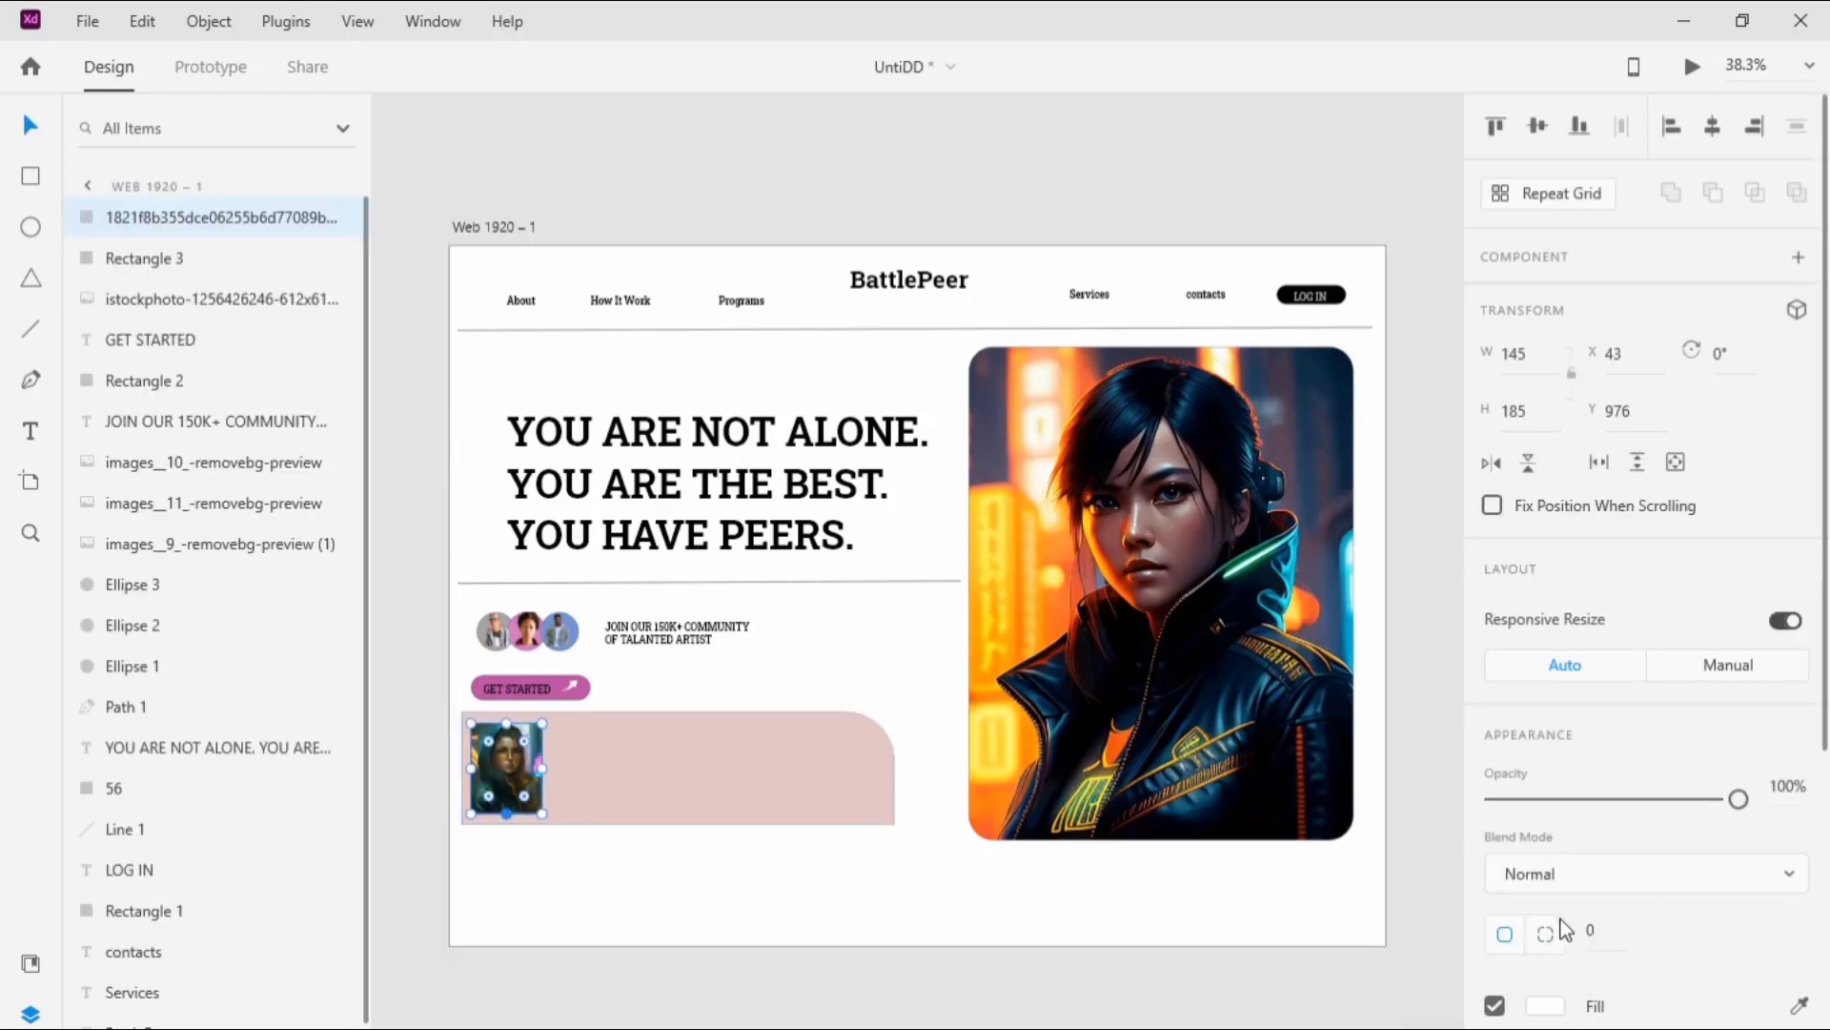
left_click(1607, 927)
key("Escape")
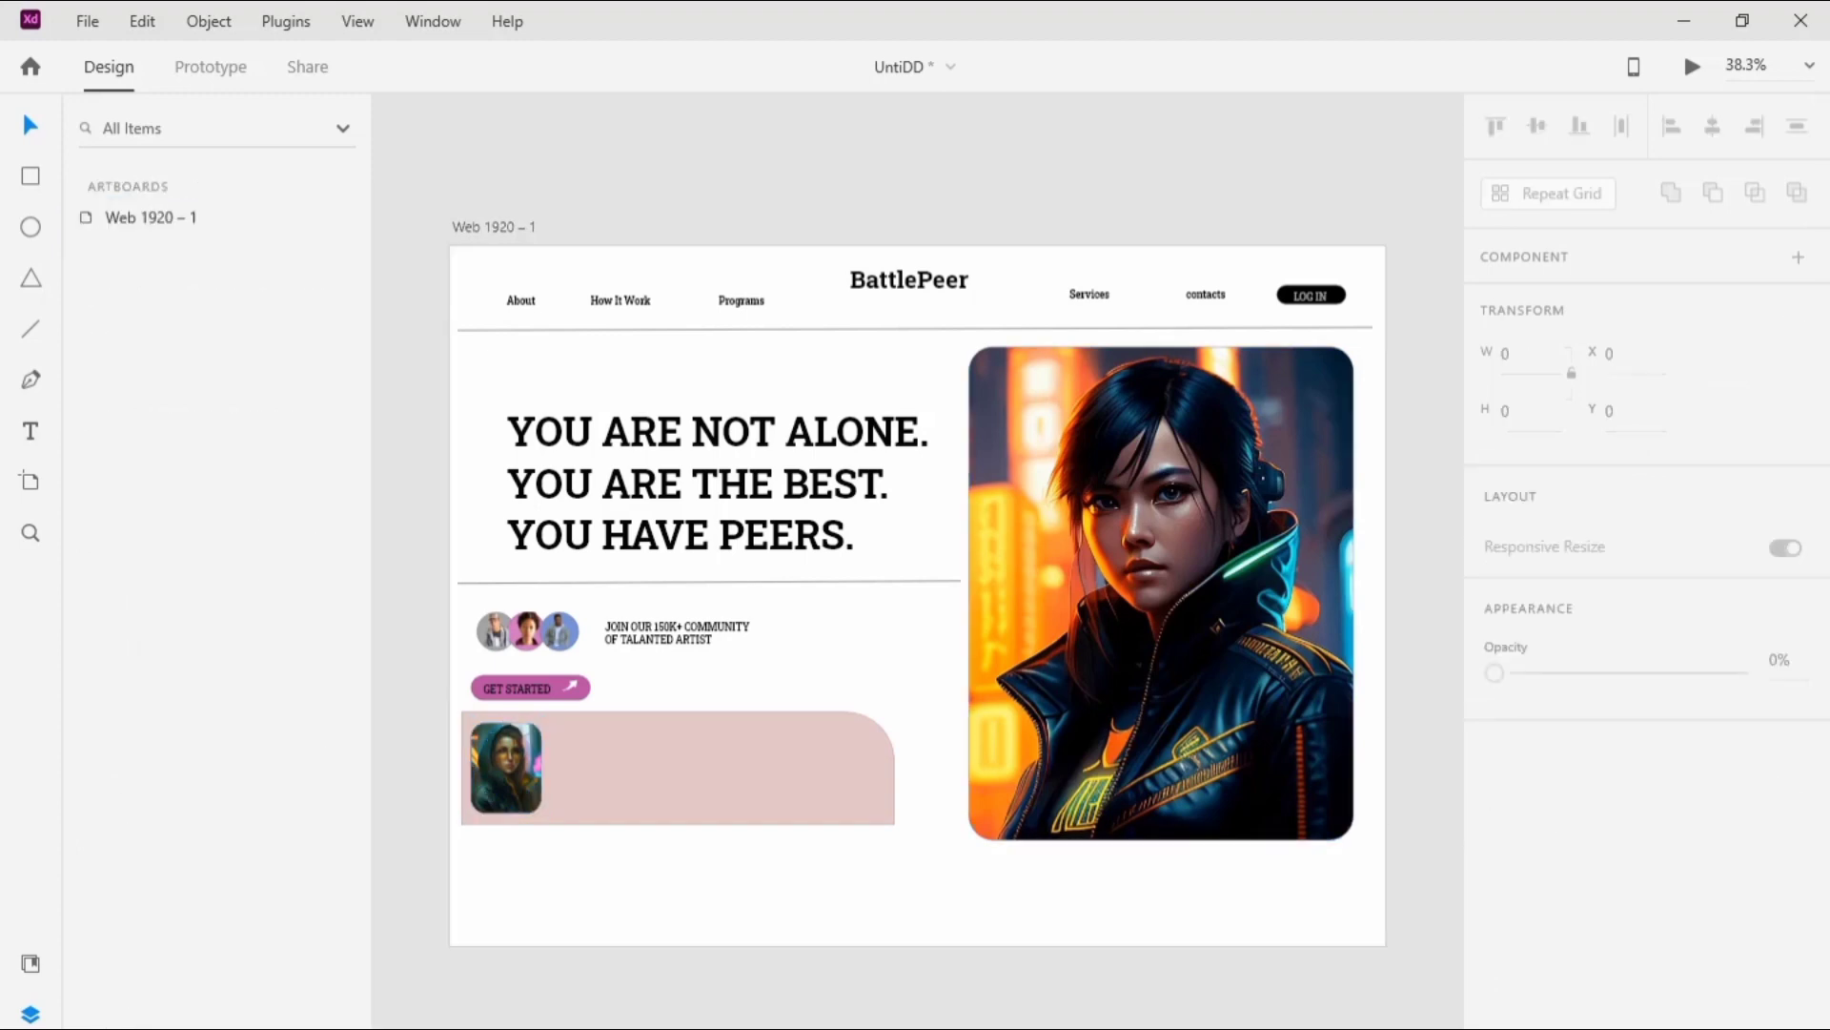
Step: Add "We are the comprehensive online resource for digital artist that offers tutorials, tips, and tools." beside the panel's image at size 22
left_click(31, 441)
left_click(570, 749)
type("We are the comprehensive online resource for digital artist that offers tutorials, tips, and tools.")
left_click(1516, 851)
type("22")
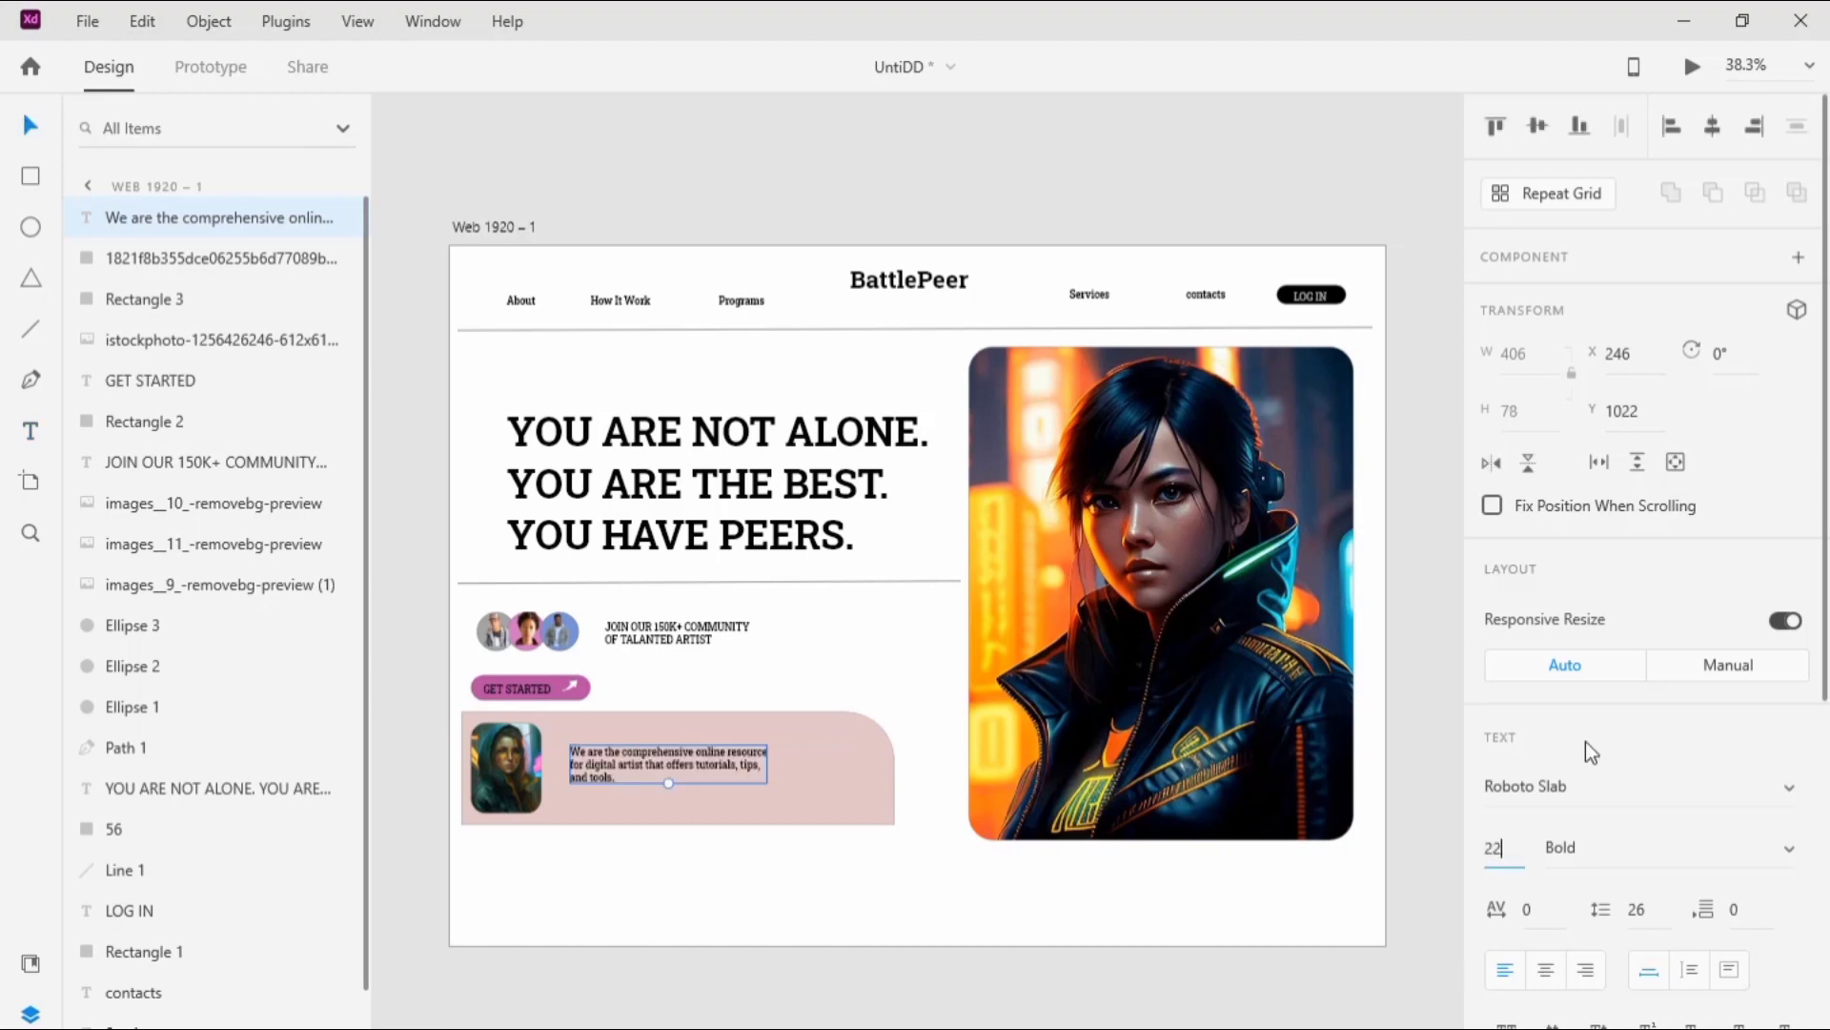
left_click(1426, 657)
Step: Set the font weight of the pink panel's description text to Regular
left_click(774, 776)
left_click(1789, 848)
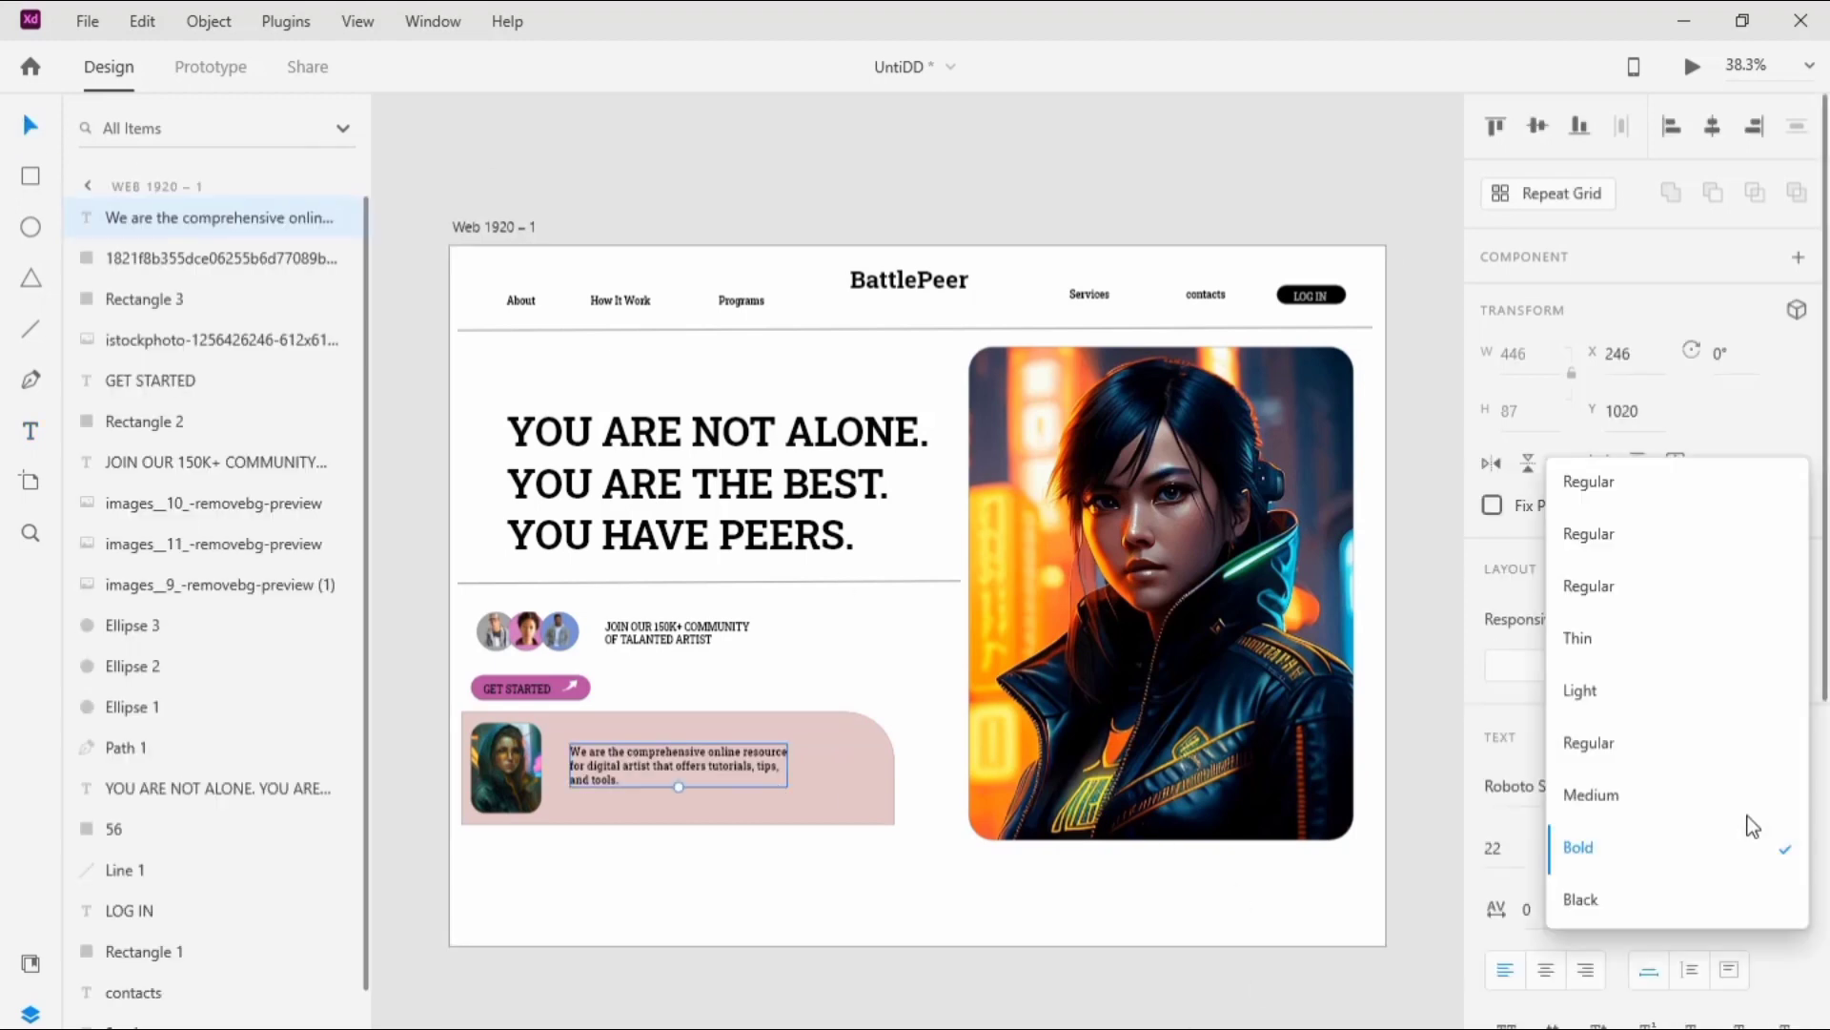
left_click(1601, 740)
left_click(1117, 1025)
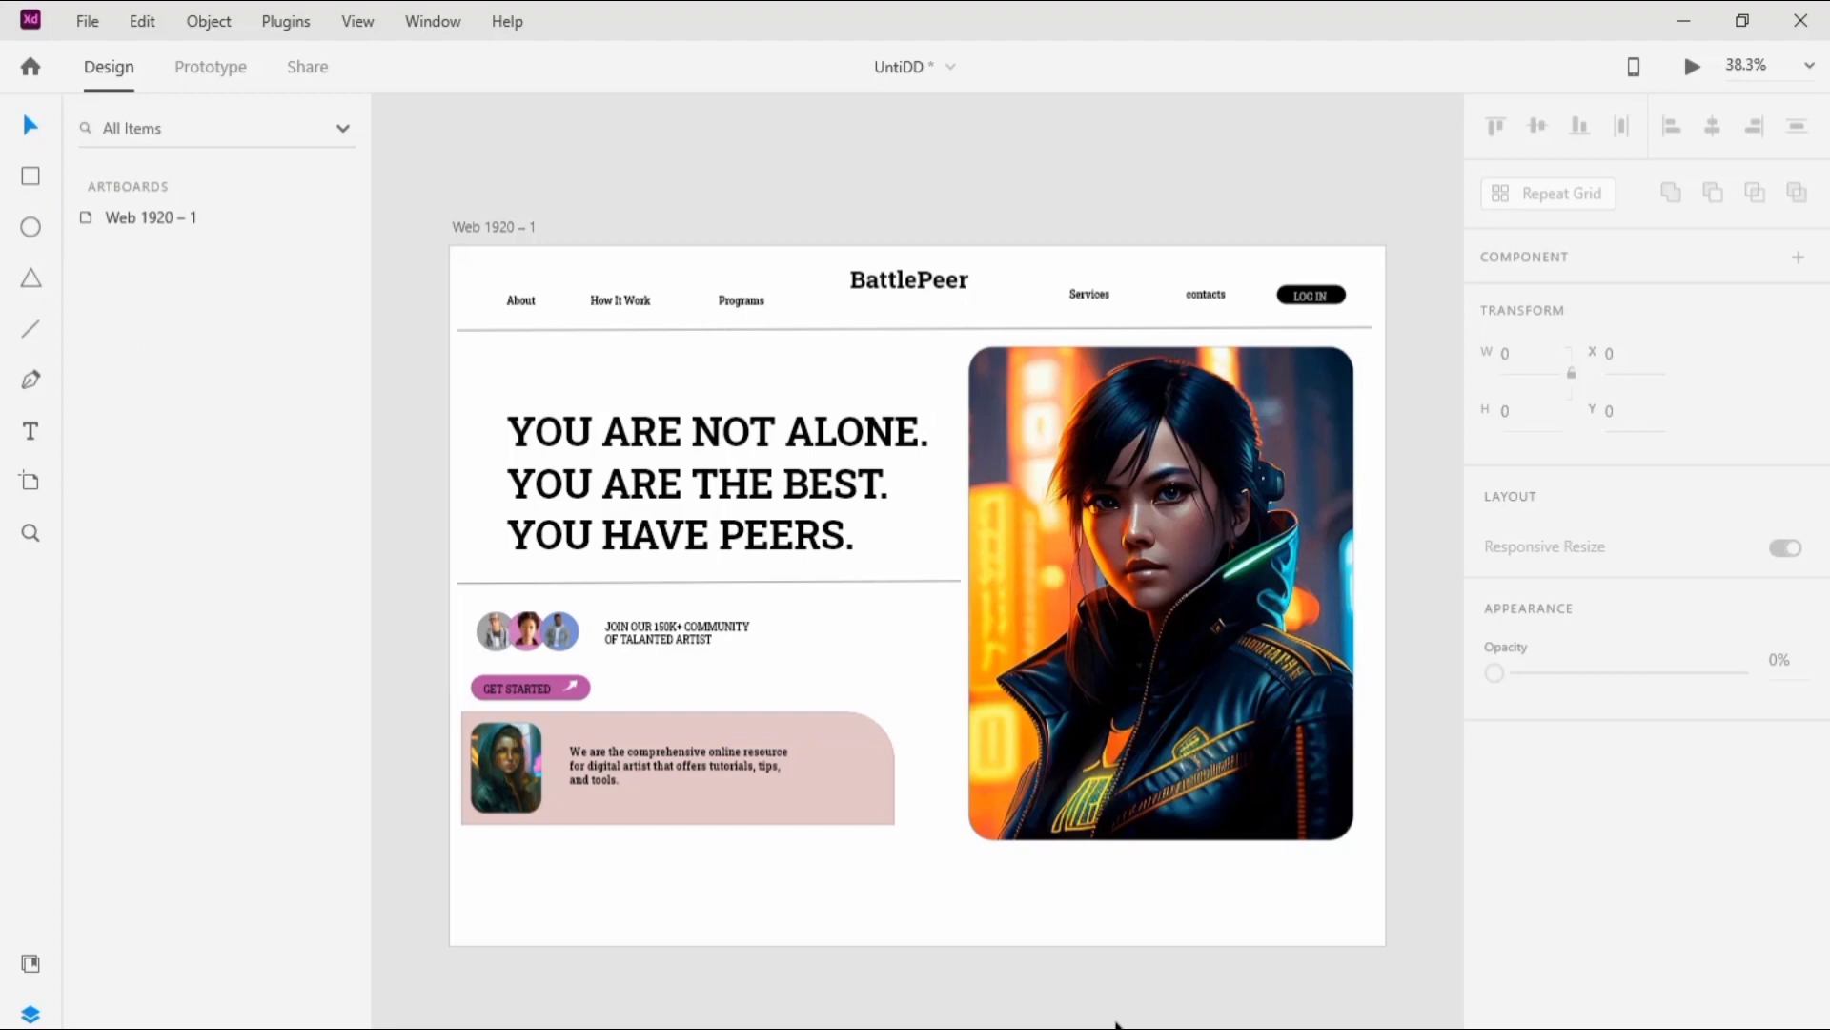
Step: Draw a small rectangle about 148 by 40 beneath the pink panel's description text and nudge the text slightly upward
left_click(31, 176)
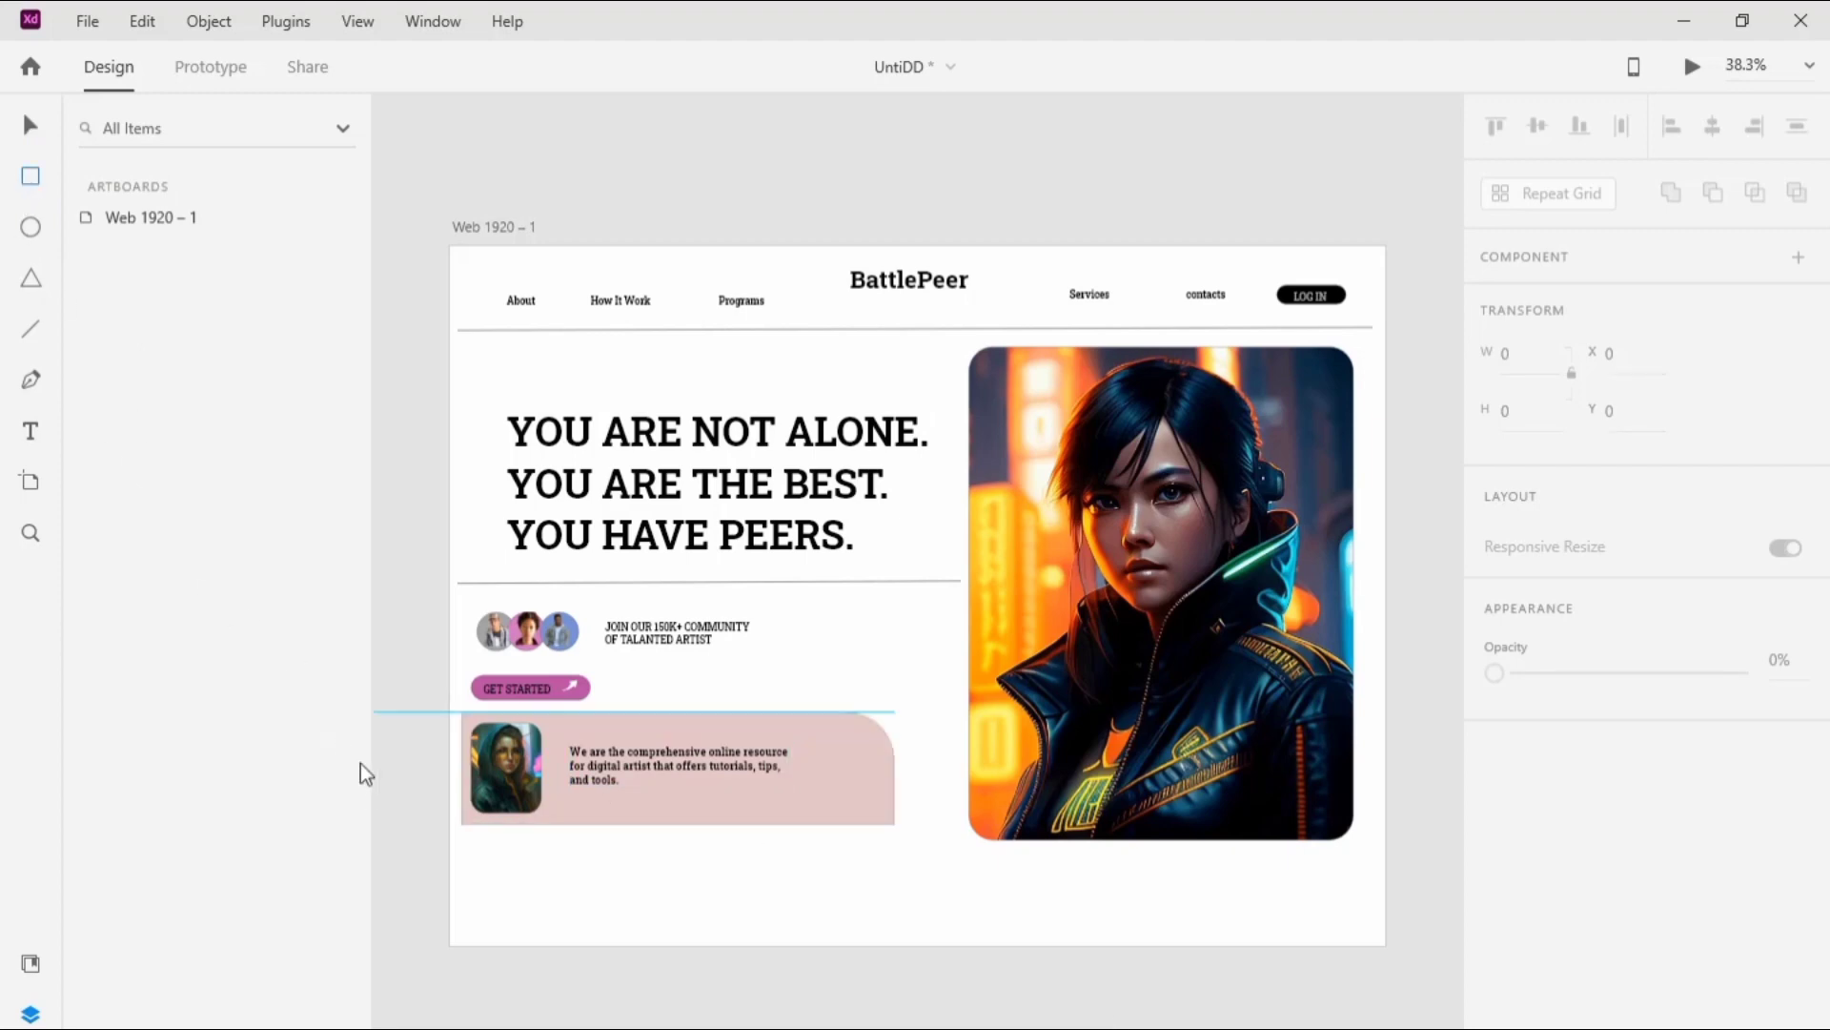
left_click(570, 804)
left_click_drag(630, 812, 574, 797)
left_click(31, 125)
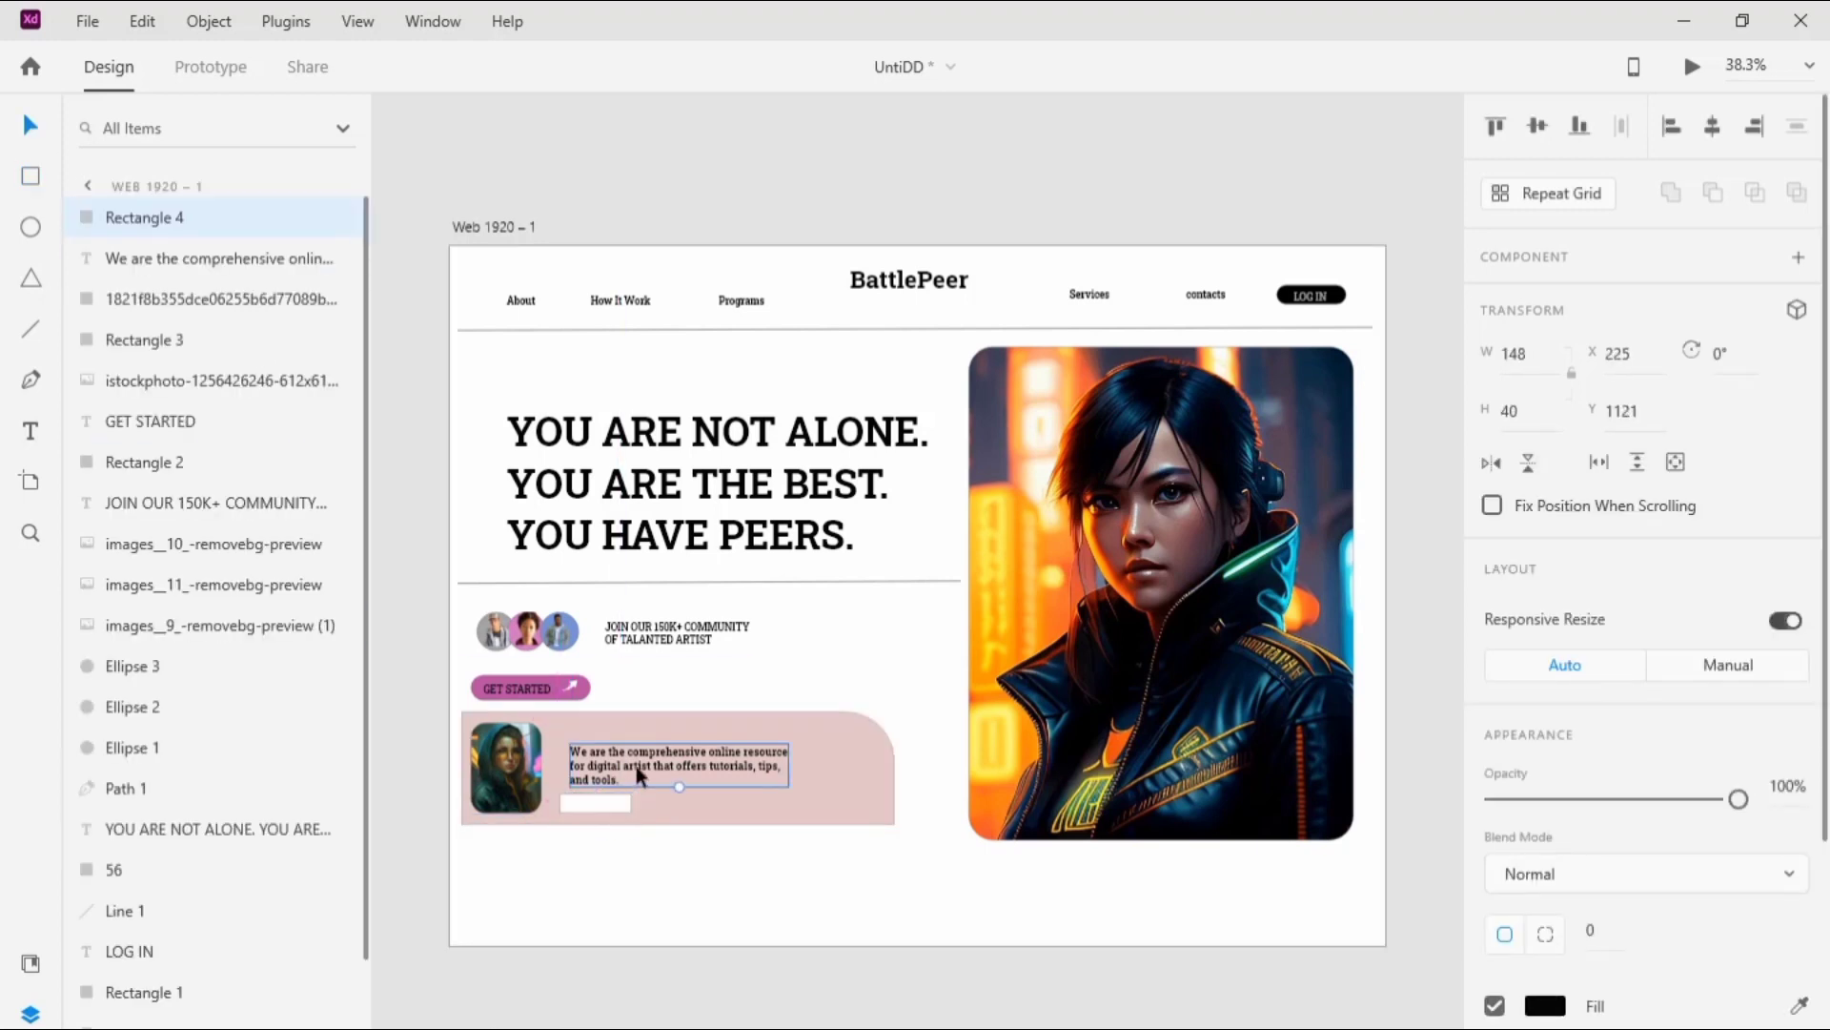
left_click(633, 758)
left_click(613, 804)
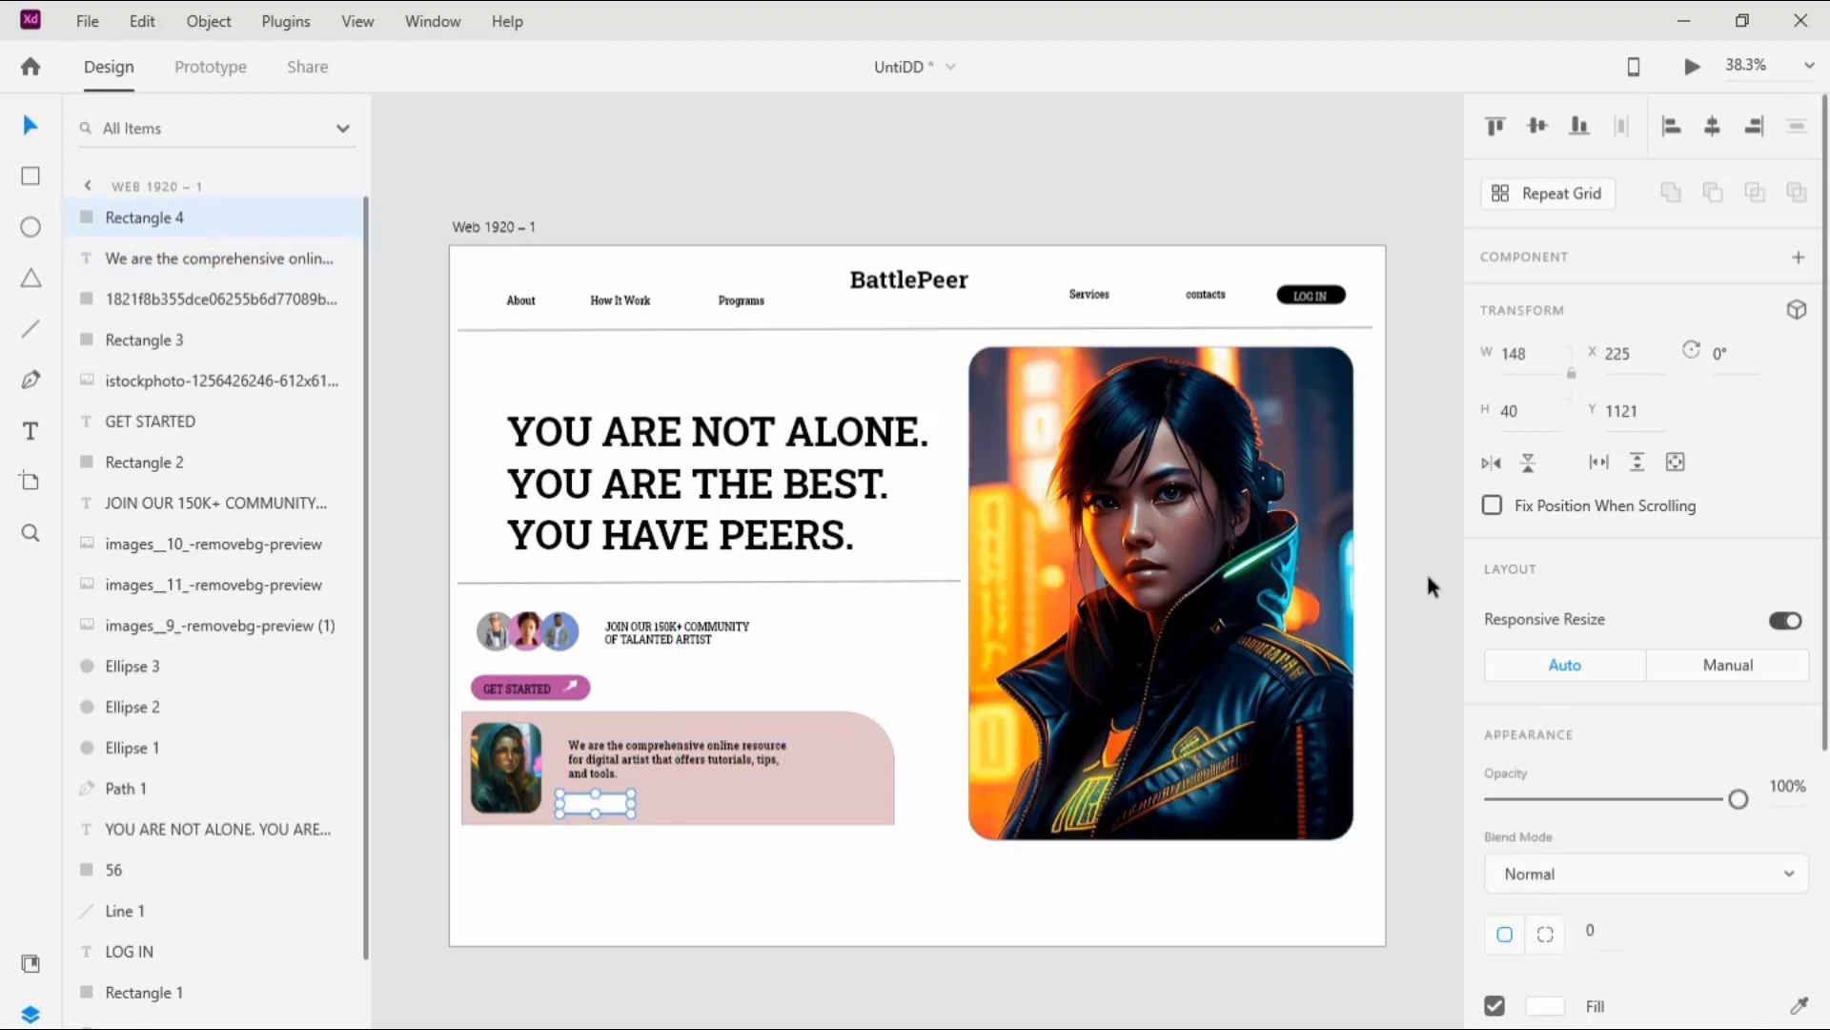
Step: Set the width of the small white rectangle under the description to 165
left_click(1550, 362)
type("165")
left_click(936, 510)
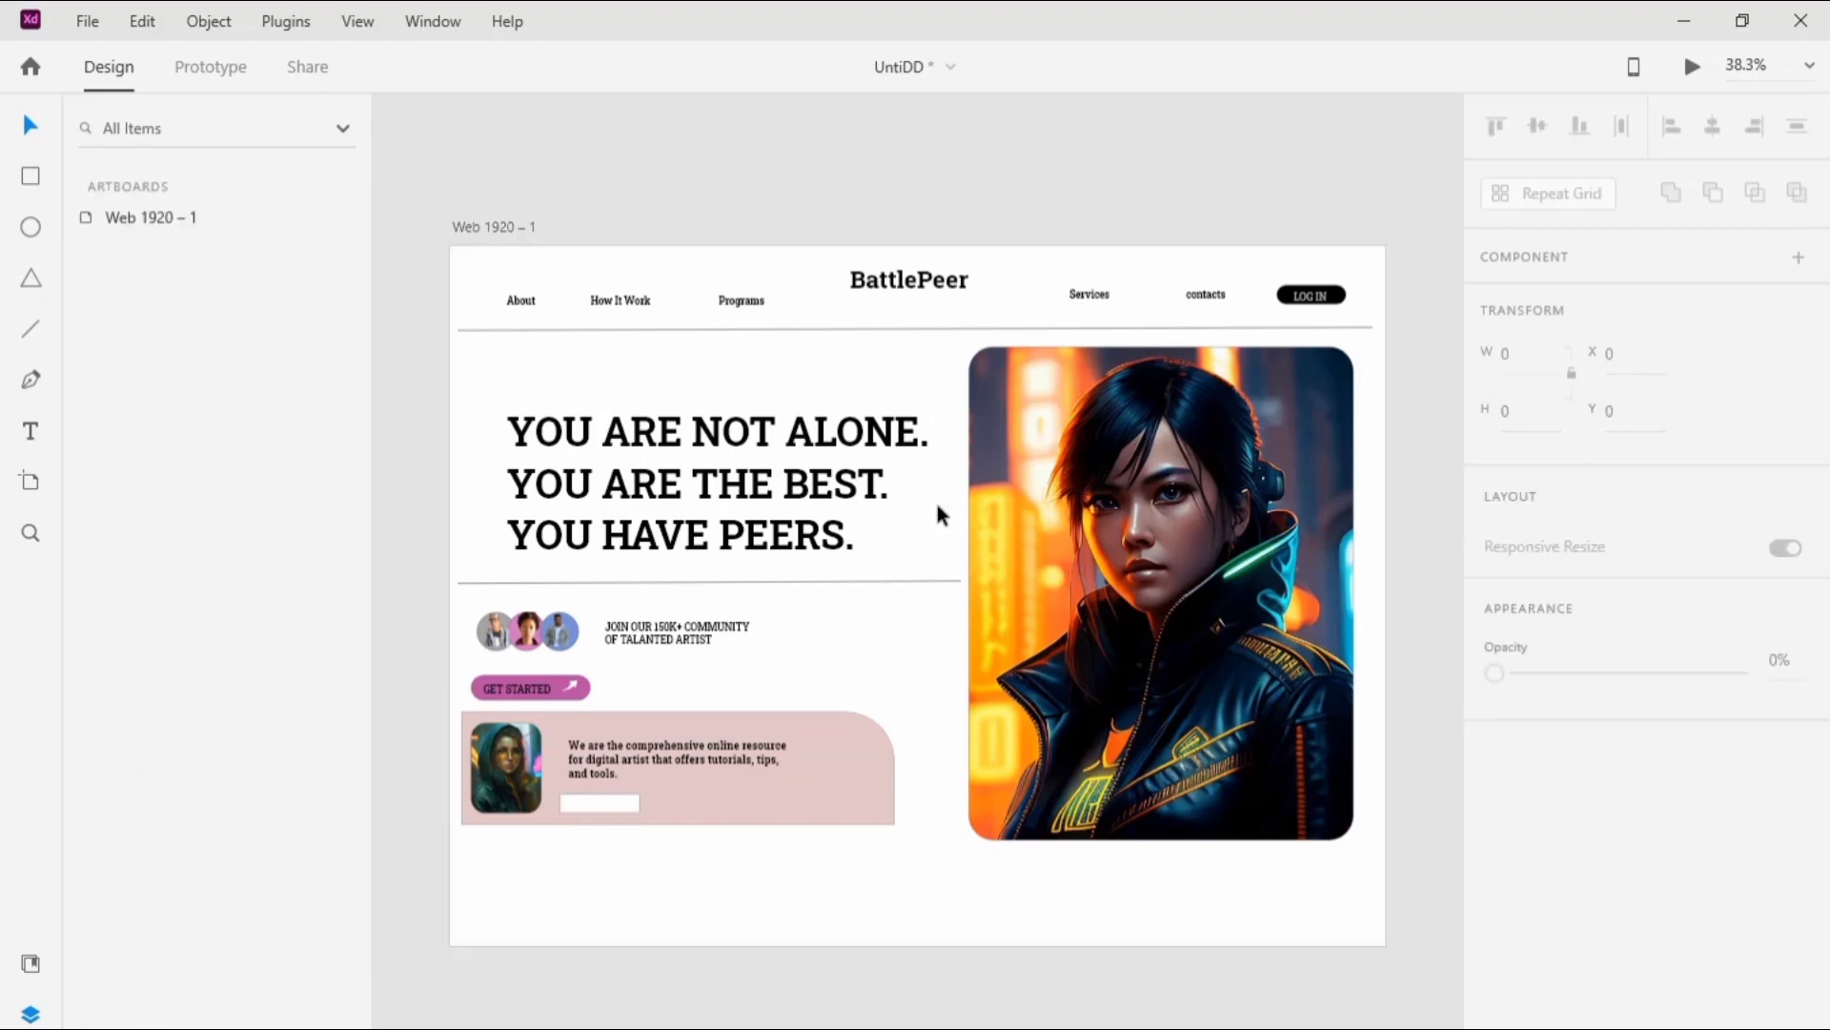
Step: Round the small rectangle's corners to 30 and fill it with #ece4e4
left_click(633, 805)
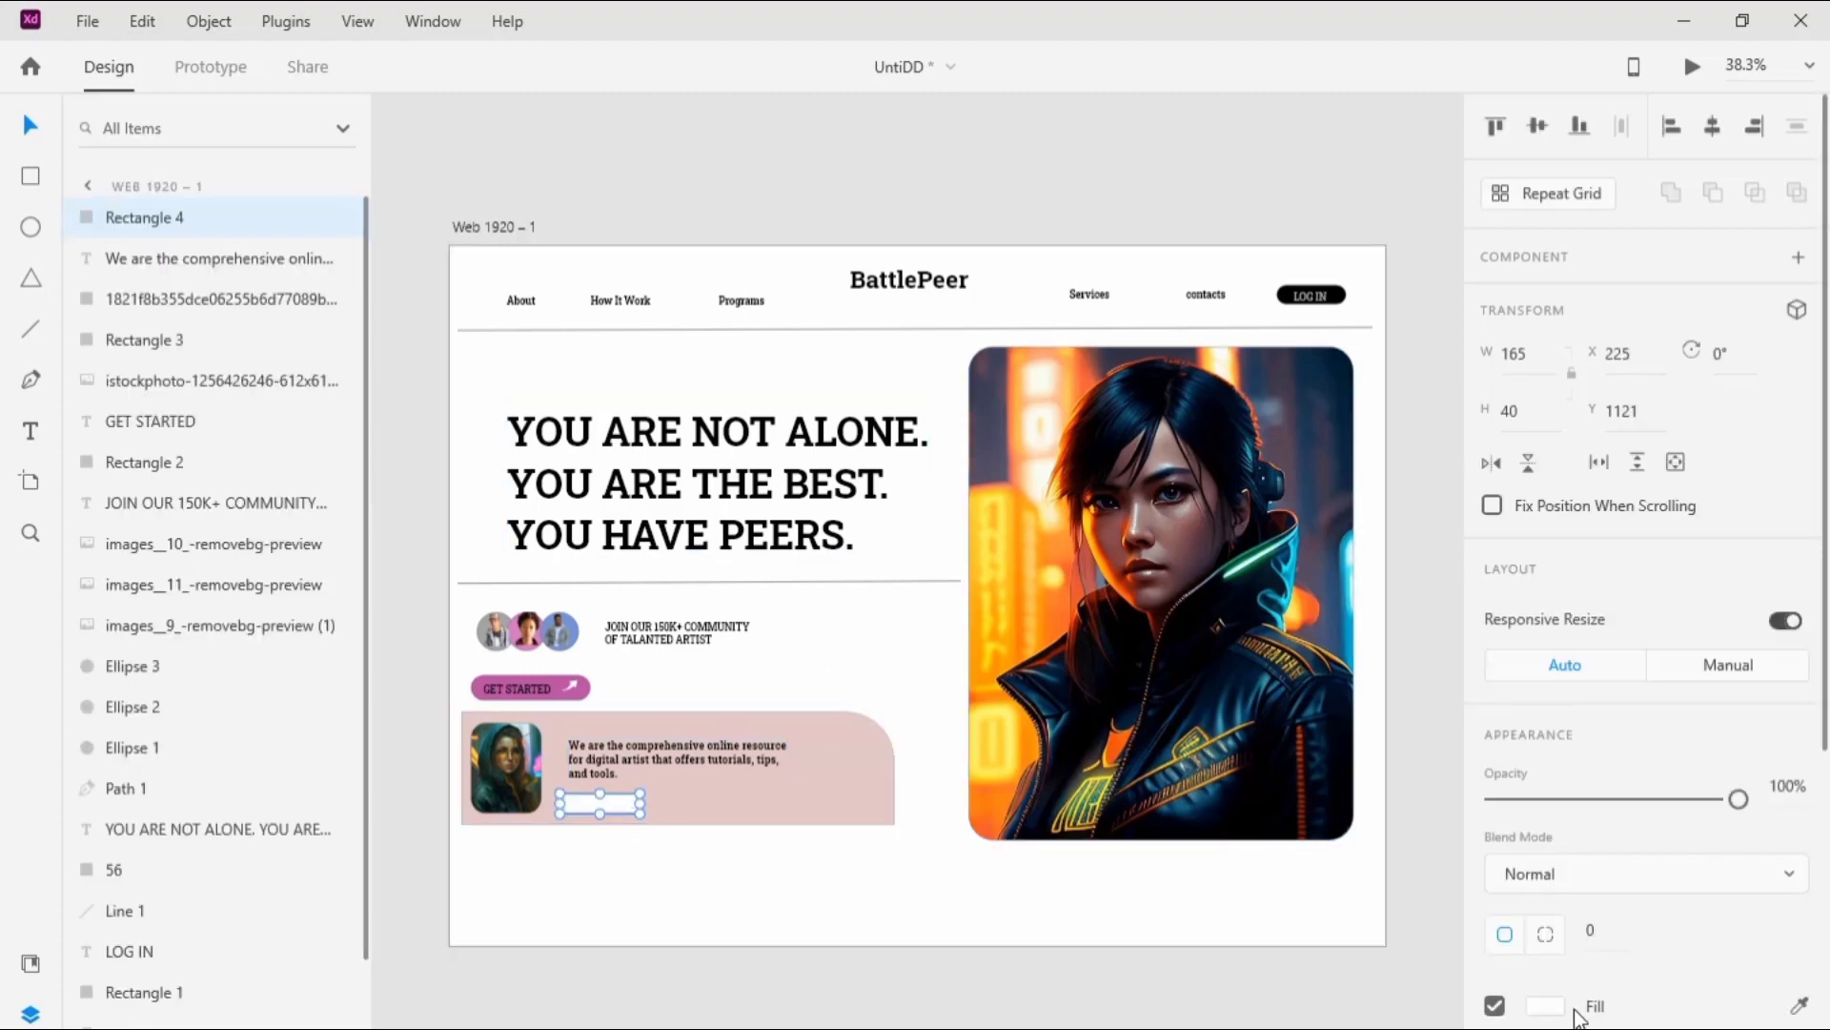
left_click(1611, 930)
left_click(1125, 897)
left_click(602, 804)
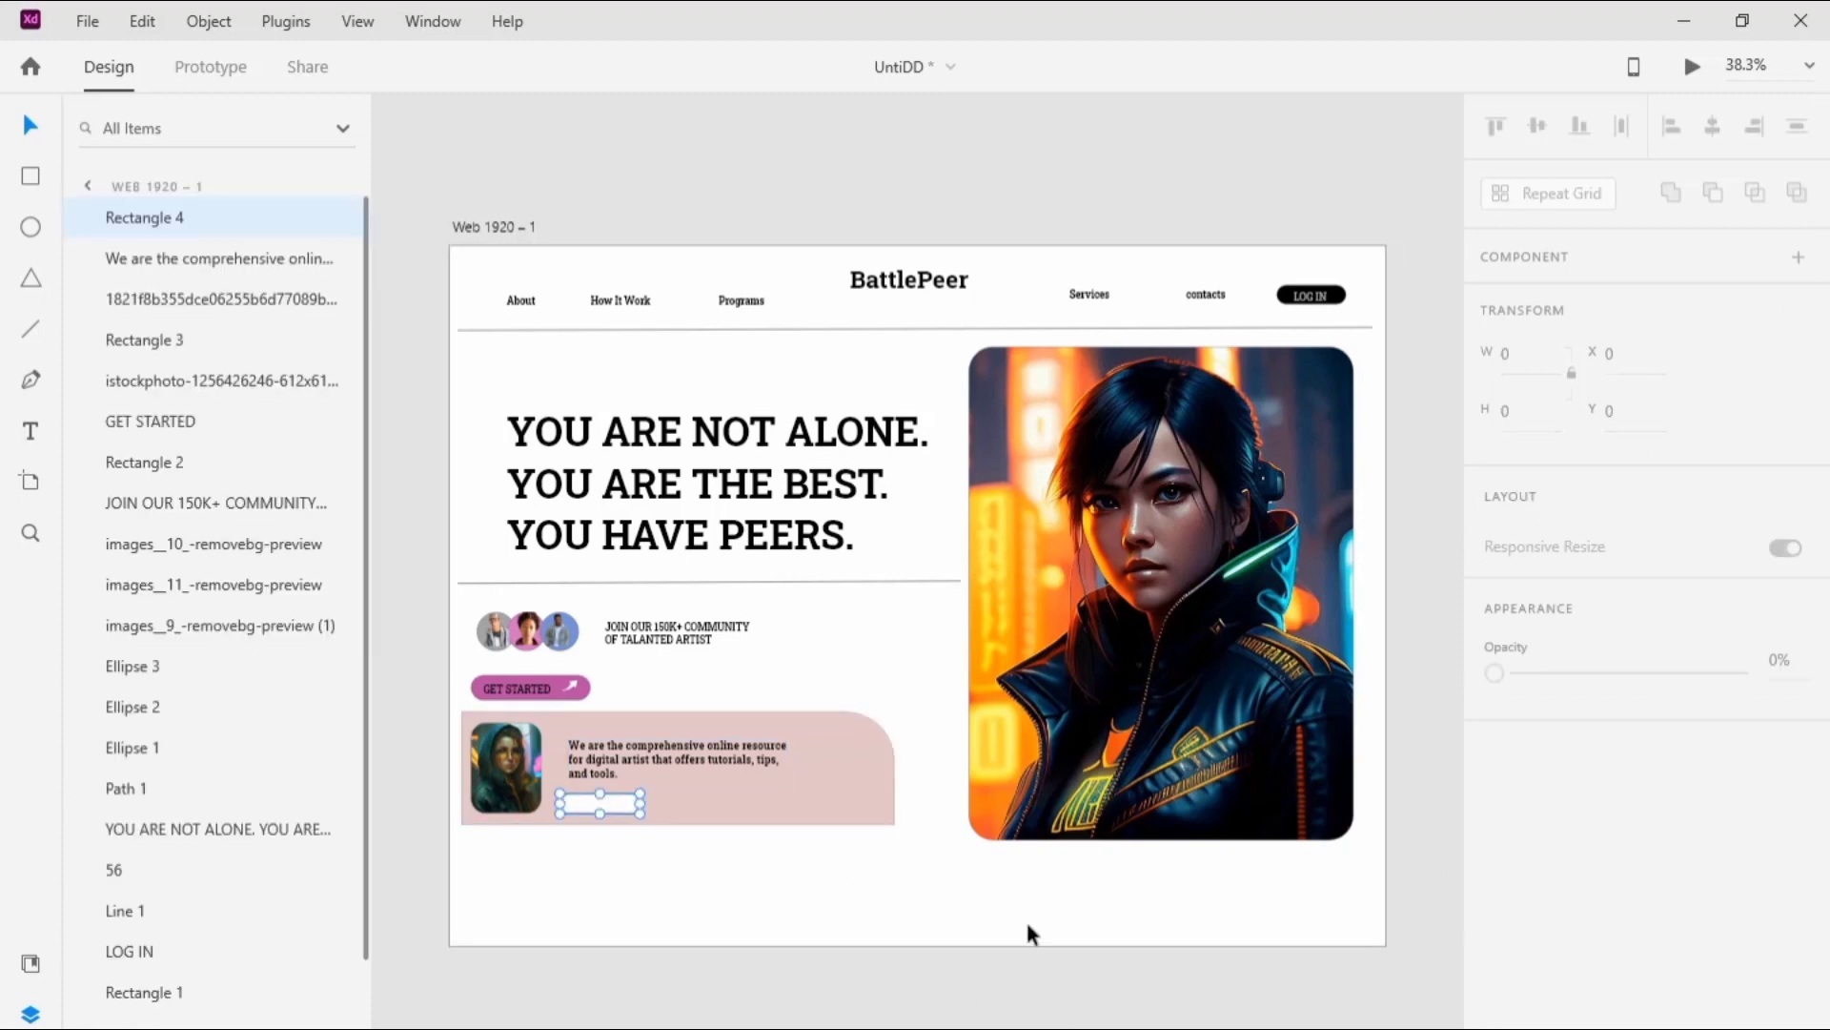
left_click(1546, 1006)
key("End")
key("BackSpace")
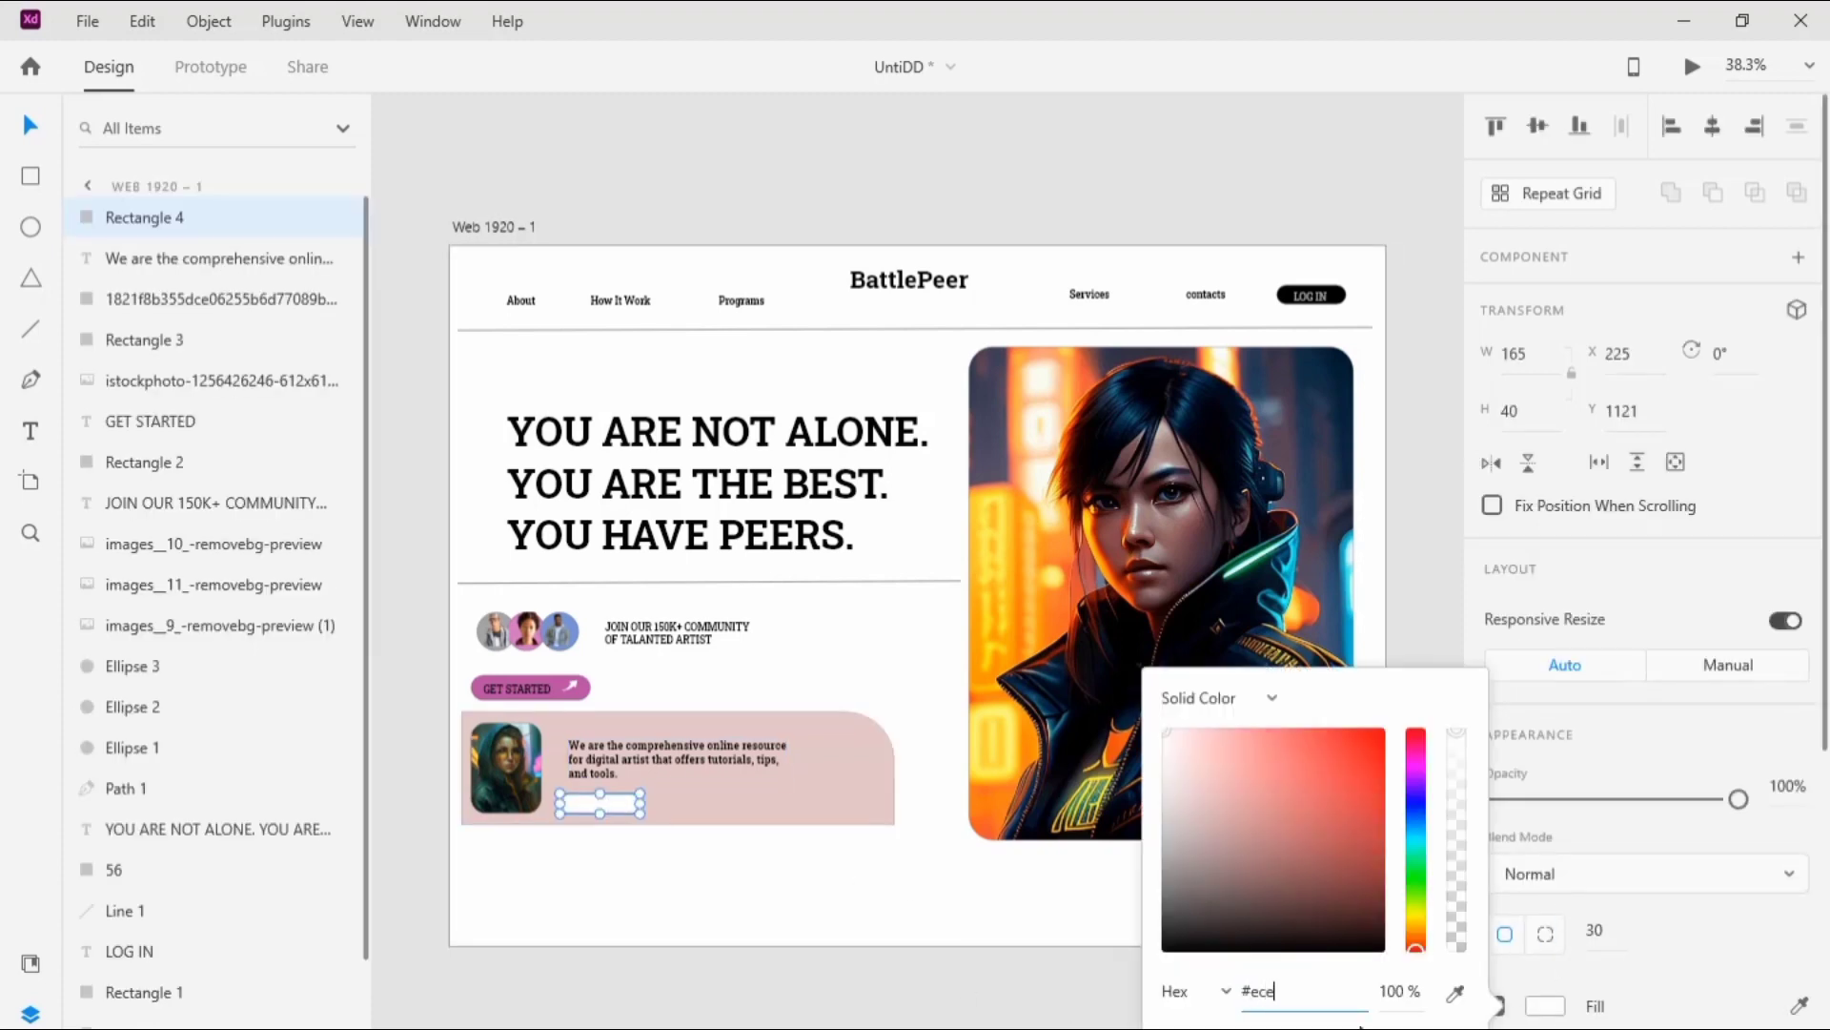
type("ece4e4")
left_click(1028, 982)
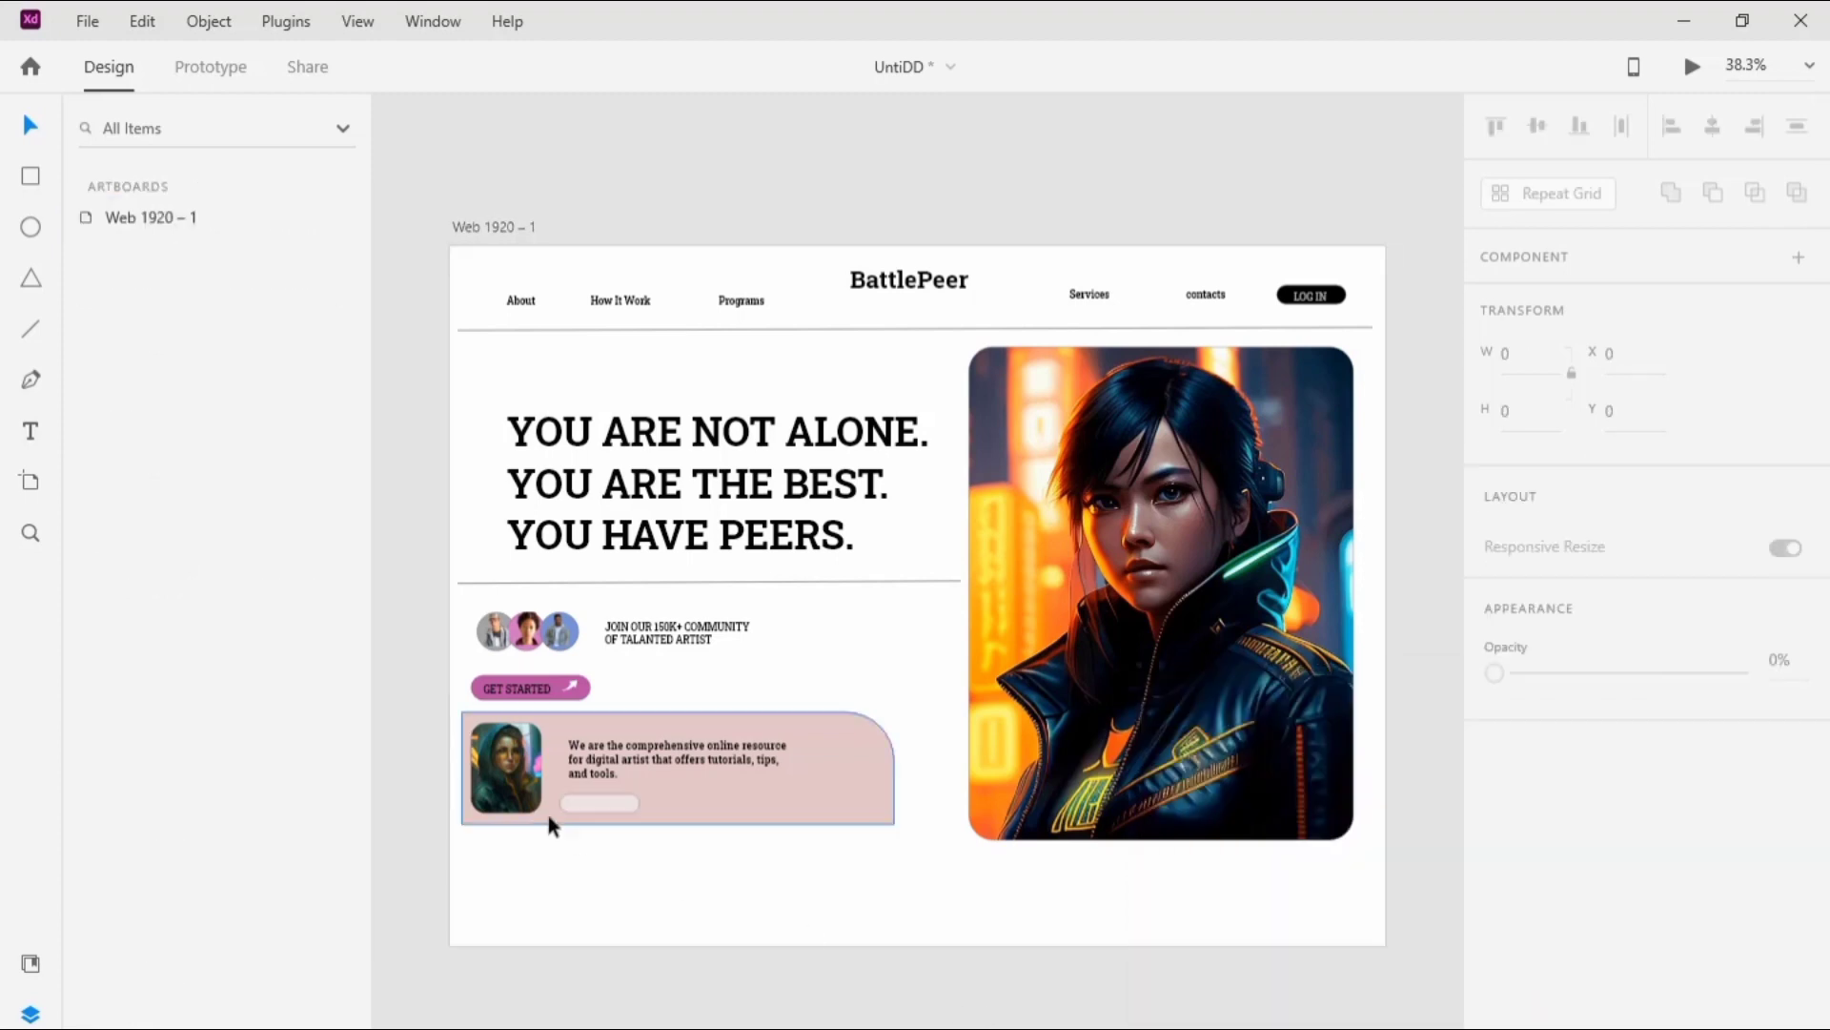
Step: Duplicate the light pill shape twice and place the copies in a row along the pink panel's lower edge
left_click(632, 804)
key("ctrl+d")
left_click_drag(627, 805, 730, 801)
mouse_move(746, 806)
left_mouse_down()
mouse_move(847, 799)
mouse_move(809, 799)
left_mouse_up()
key("ctrl+d")
left_click(785, 896)
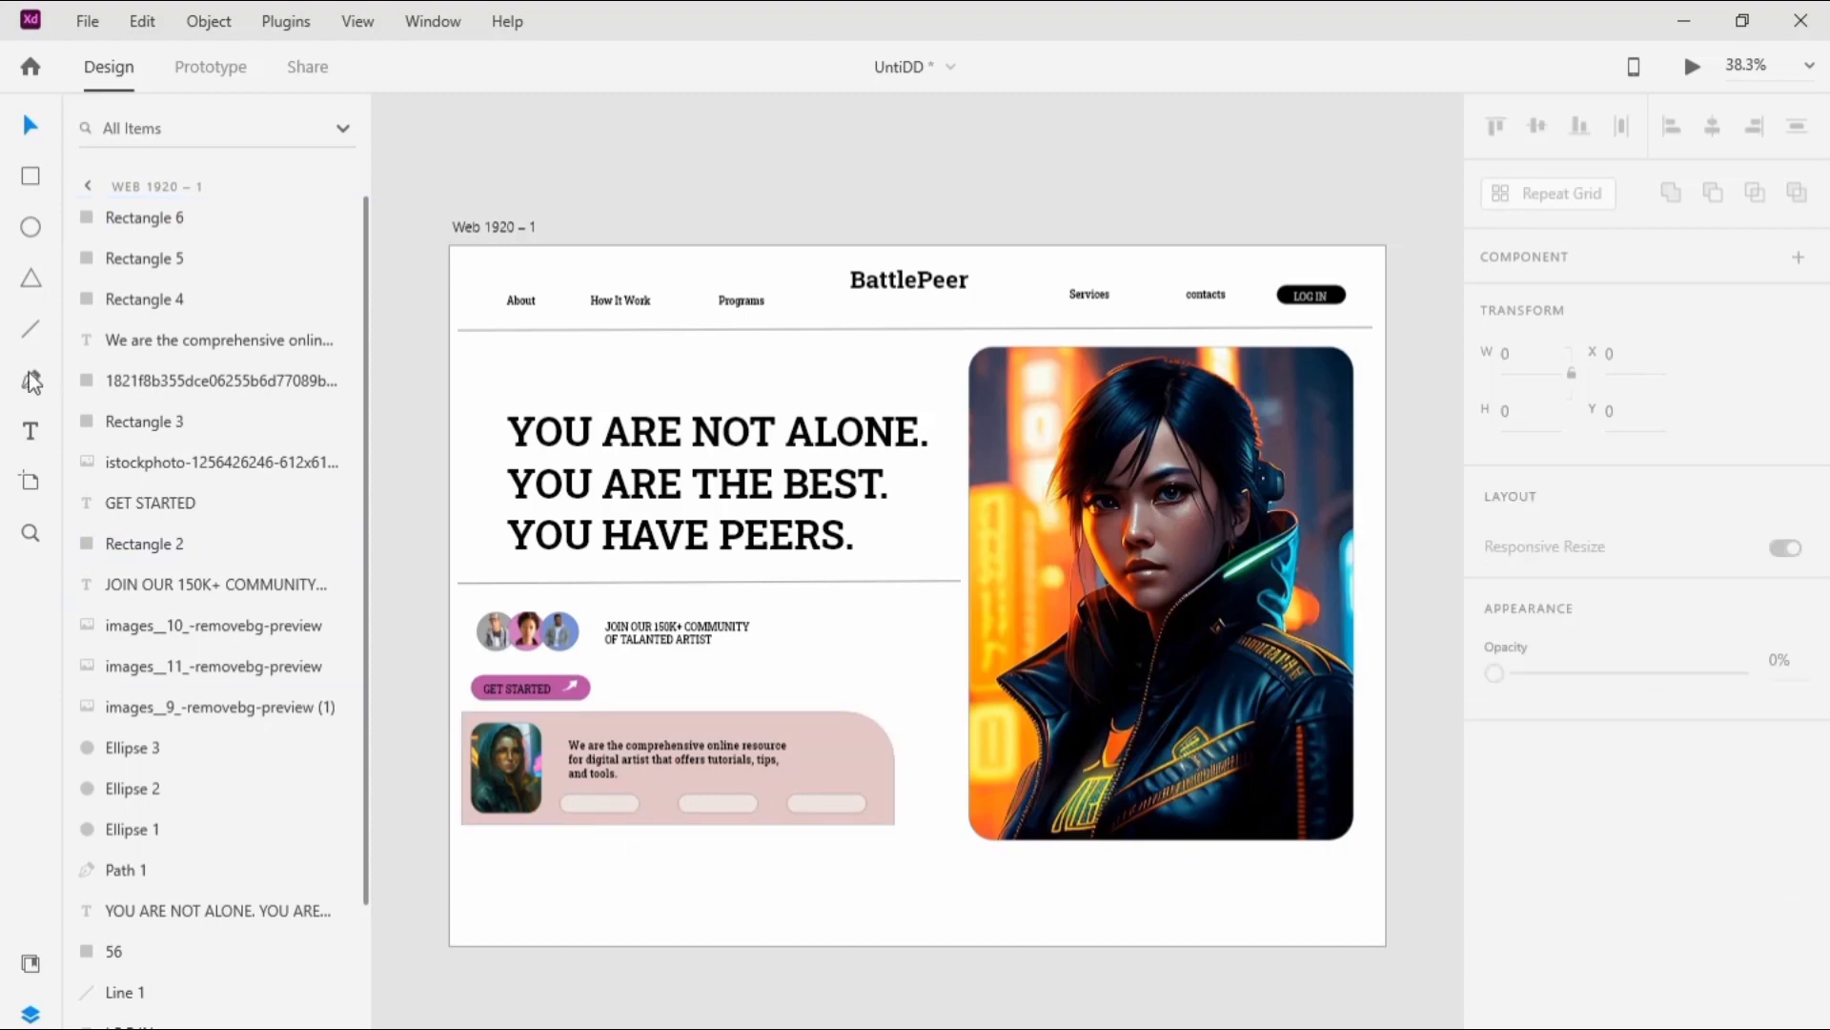
Step: Add the text label "FACEBOOK" on the first pill of the row
left_click(30, 431)
left_click(576, 804)
type("FACEBOOK")
key("Escape")
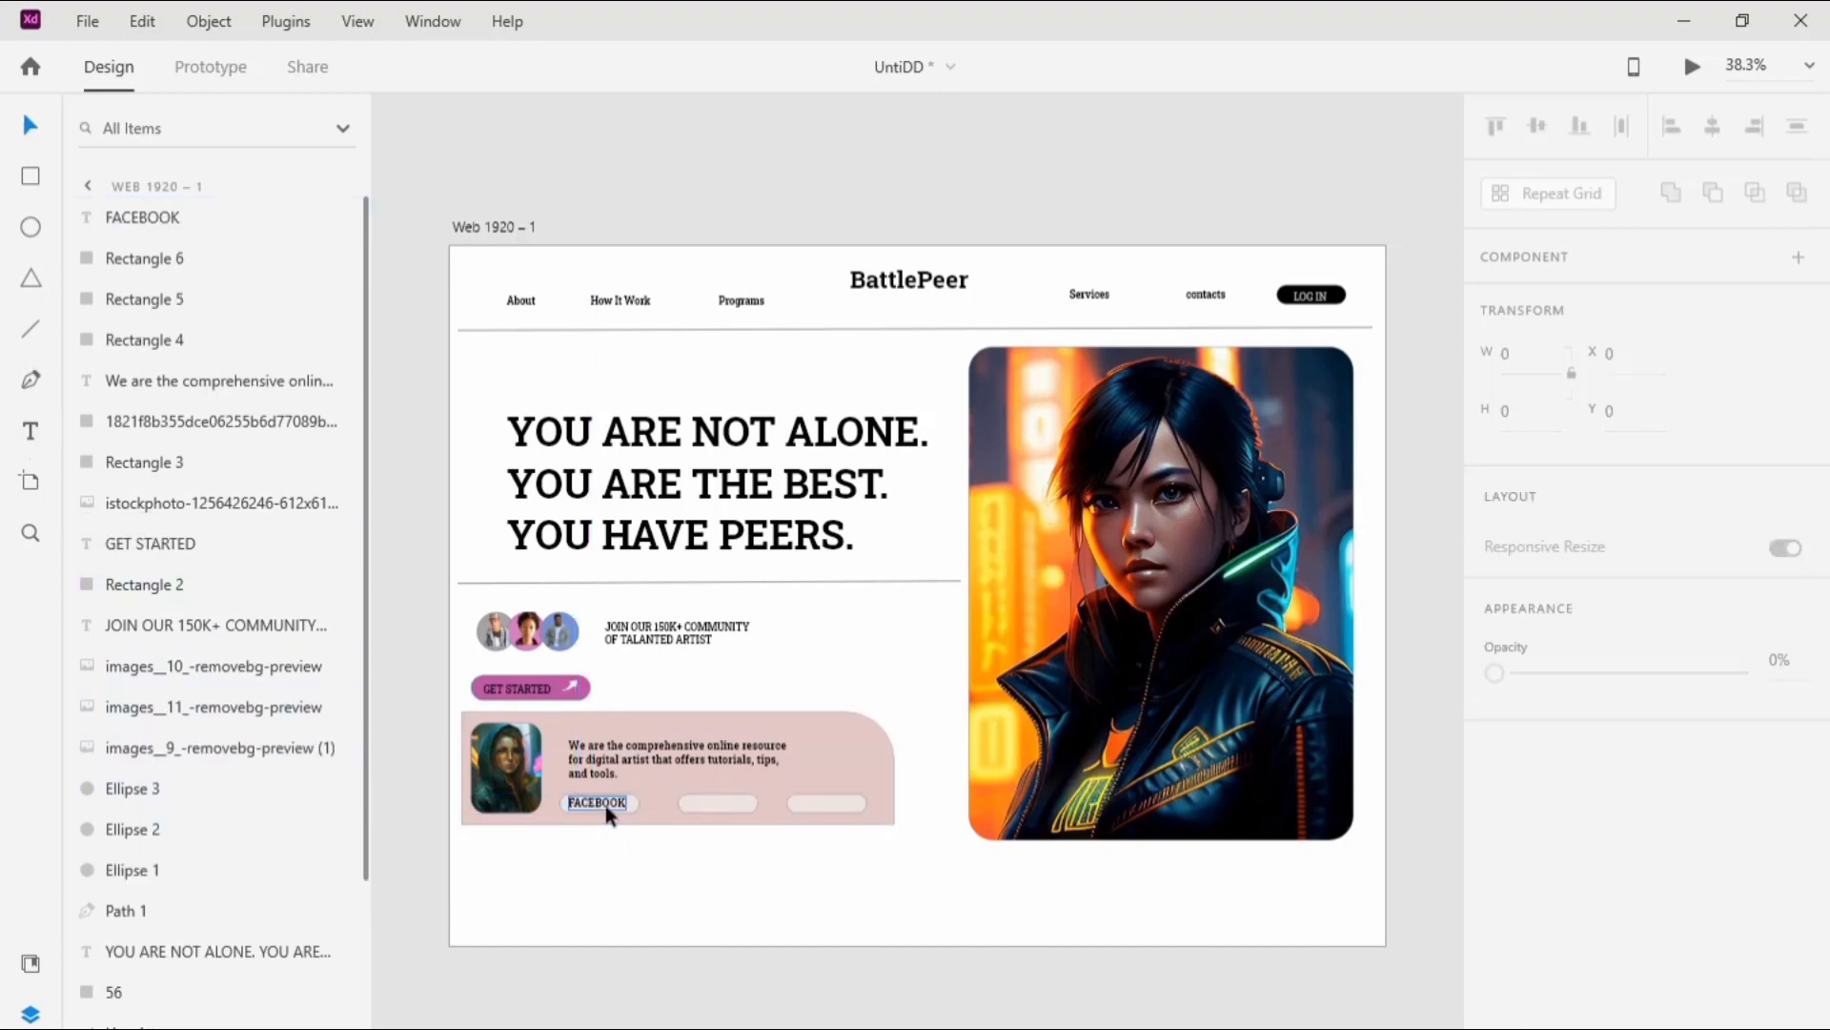
Step: Duplicate the FACEBOOK label onto the middle pill, change its text to "TWITER" and centre it on the pill
left_click(605, 805)
key("ctrl+d")
left_click_drag(616, 816, 735, 803)
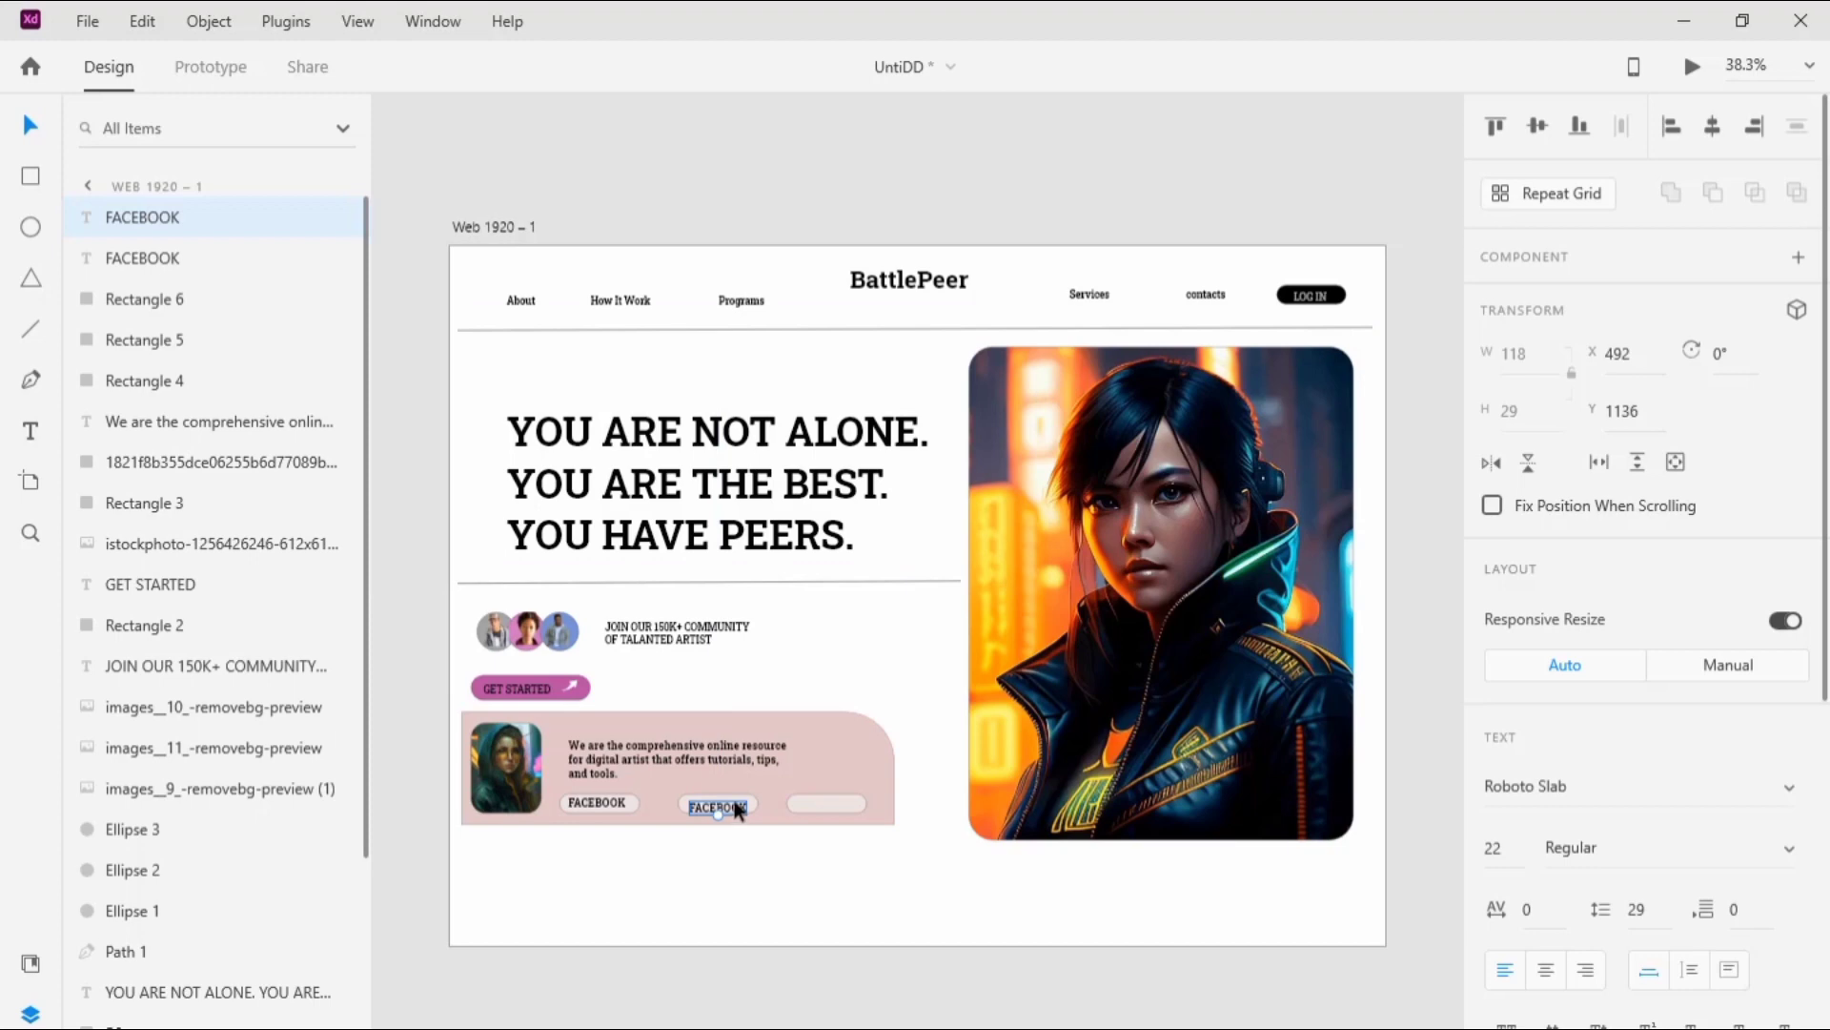
double_click(738, 805)
type("TWITER")
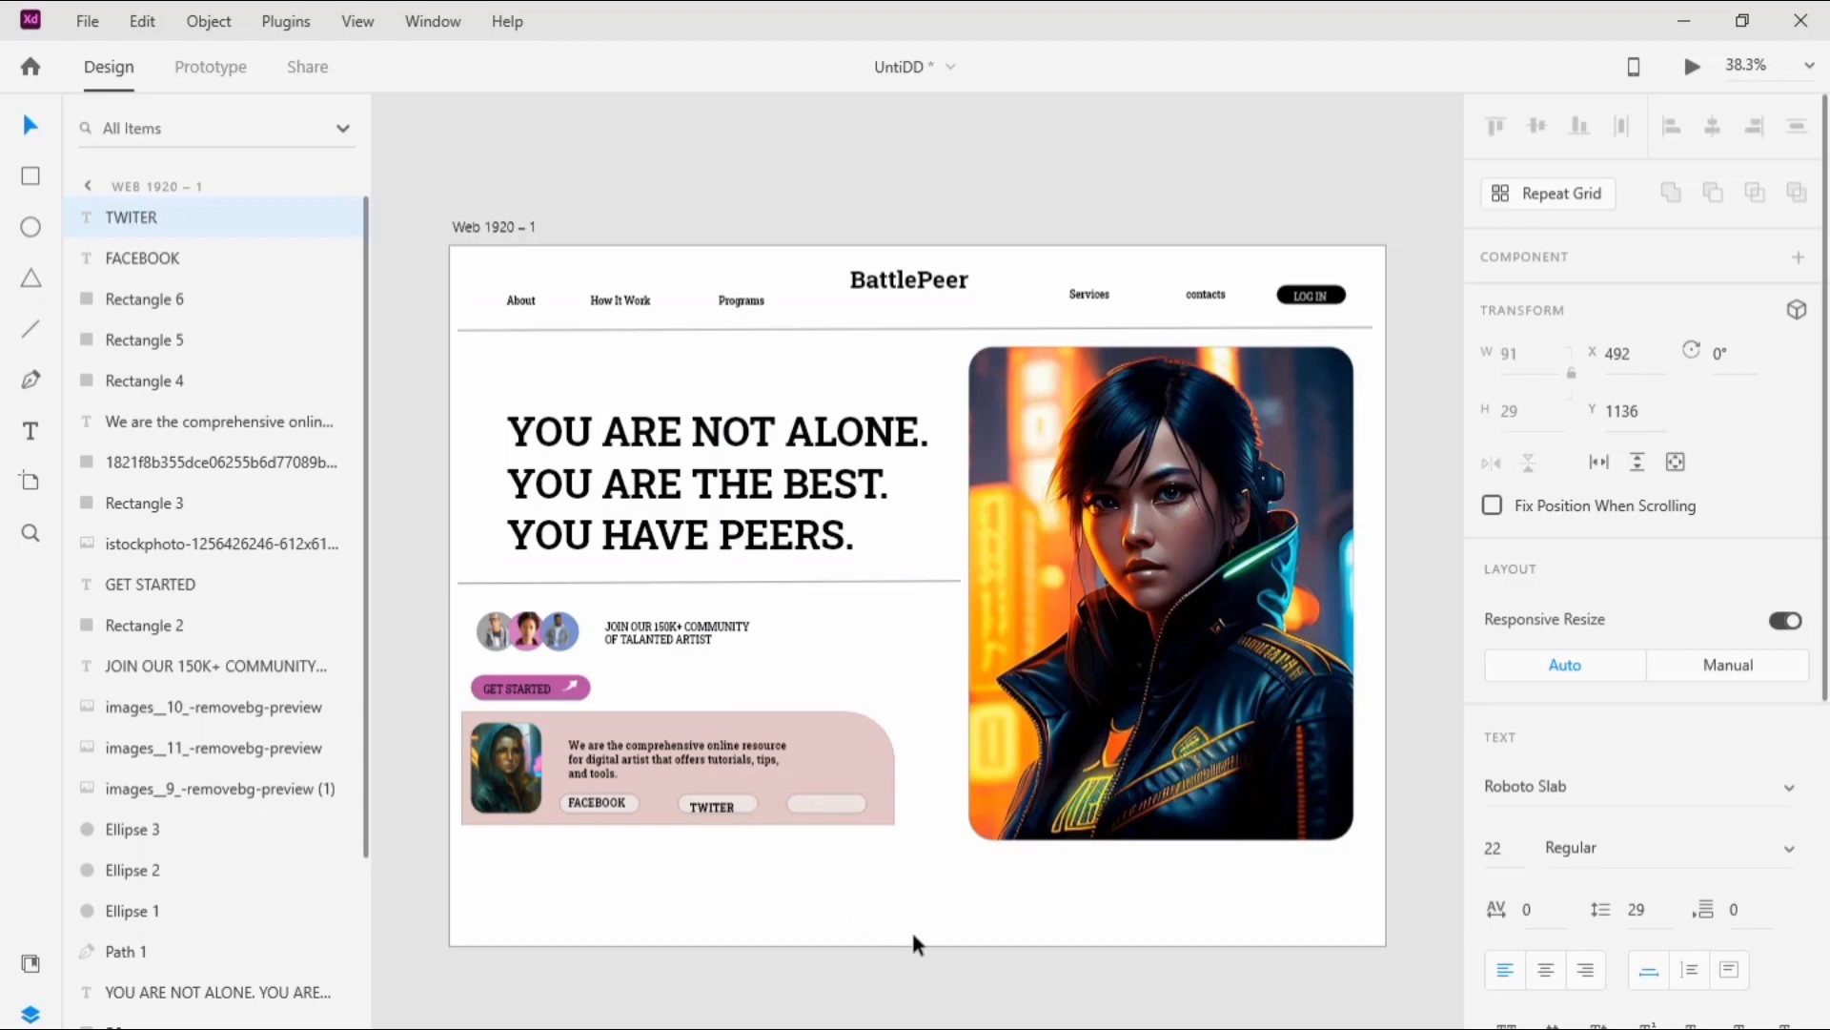
key("Escape")
left_click_drag(726, 809, 735, 803)
double_click(724, 806)
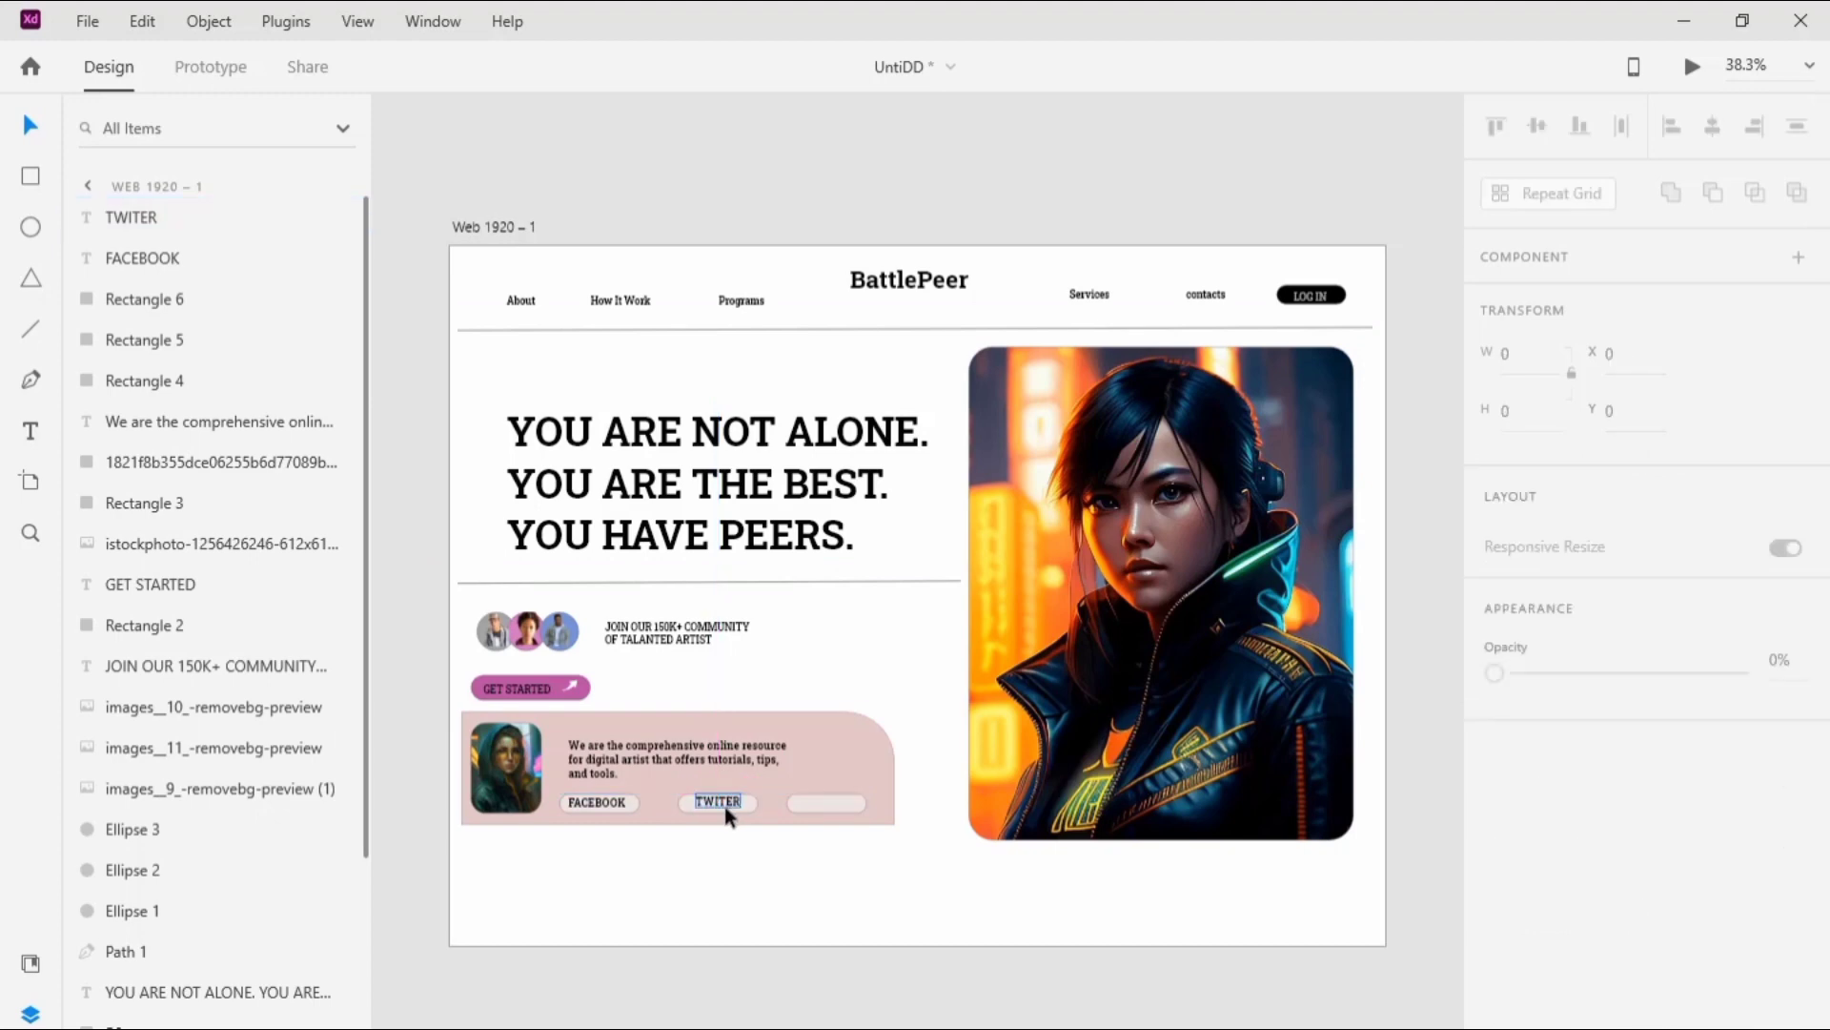
key("Escape")
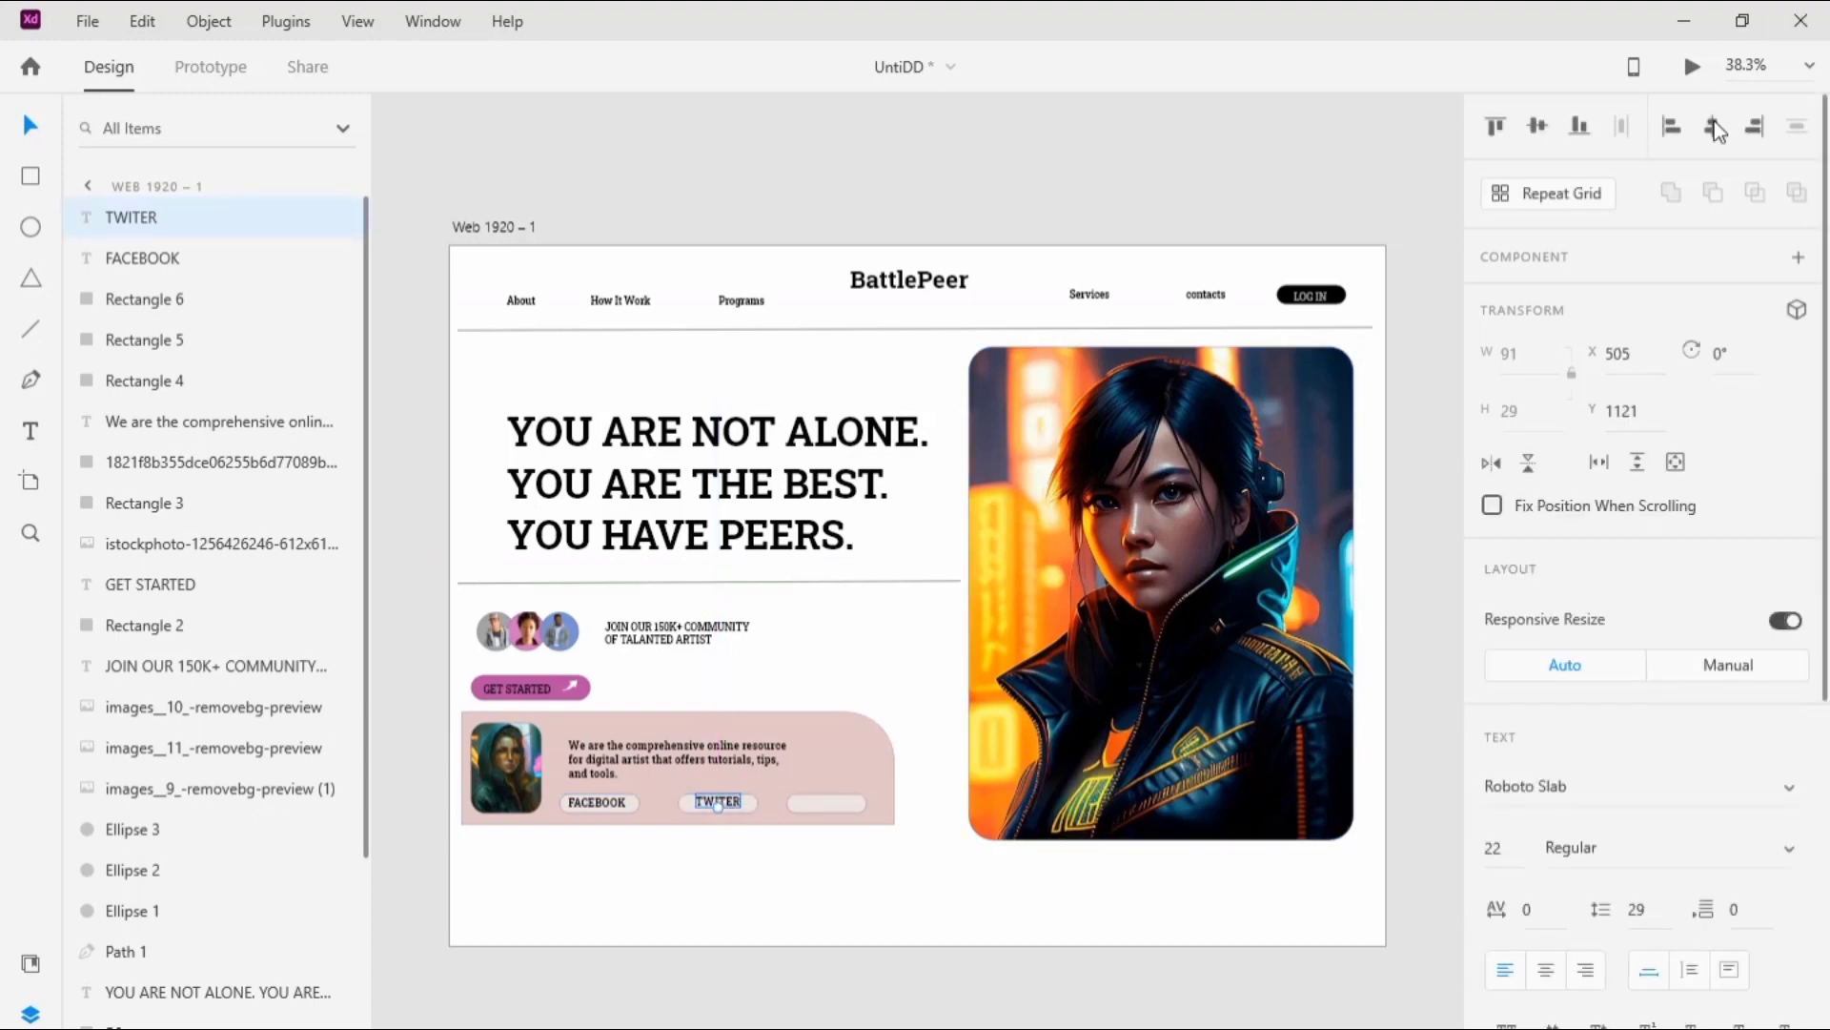
Step: Copy the TWITER label onto the third pill, change its text to "INSTAGRAM" and set the font size to 20
left_click_drag(734, 801, 840, 804)
double_click(838, 803)
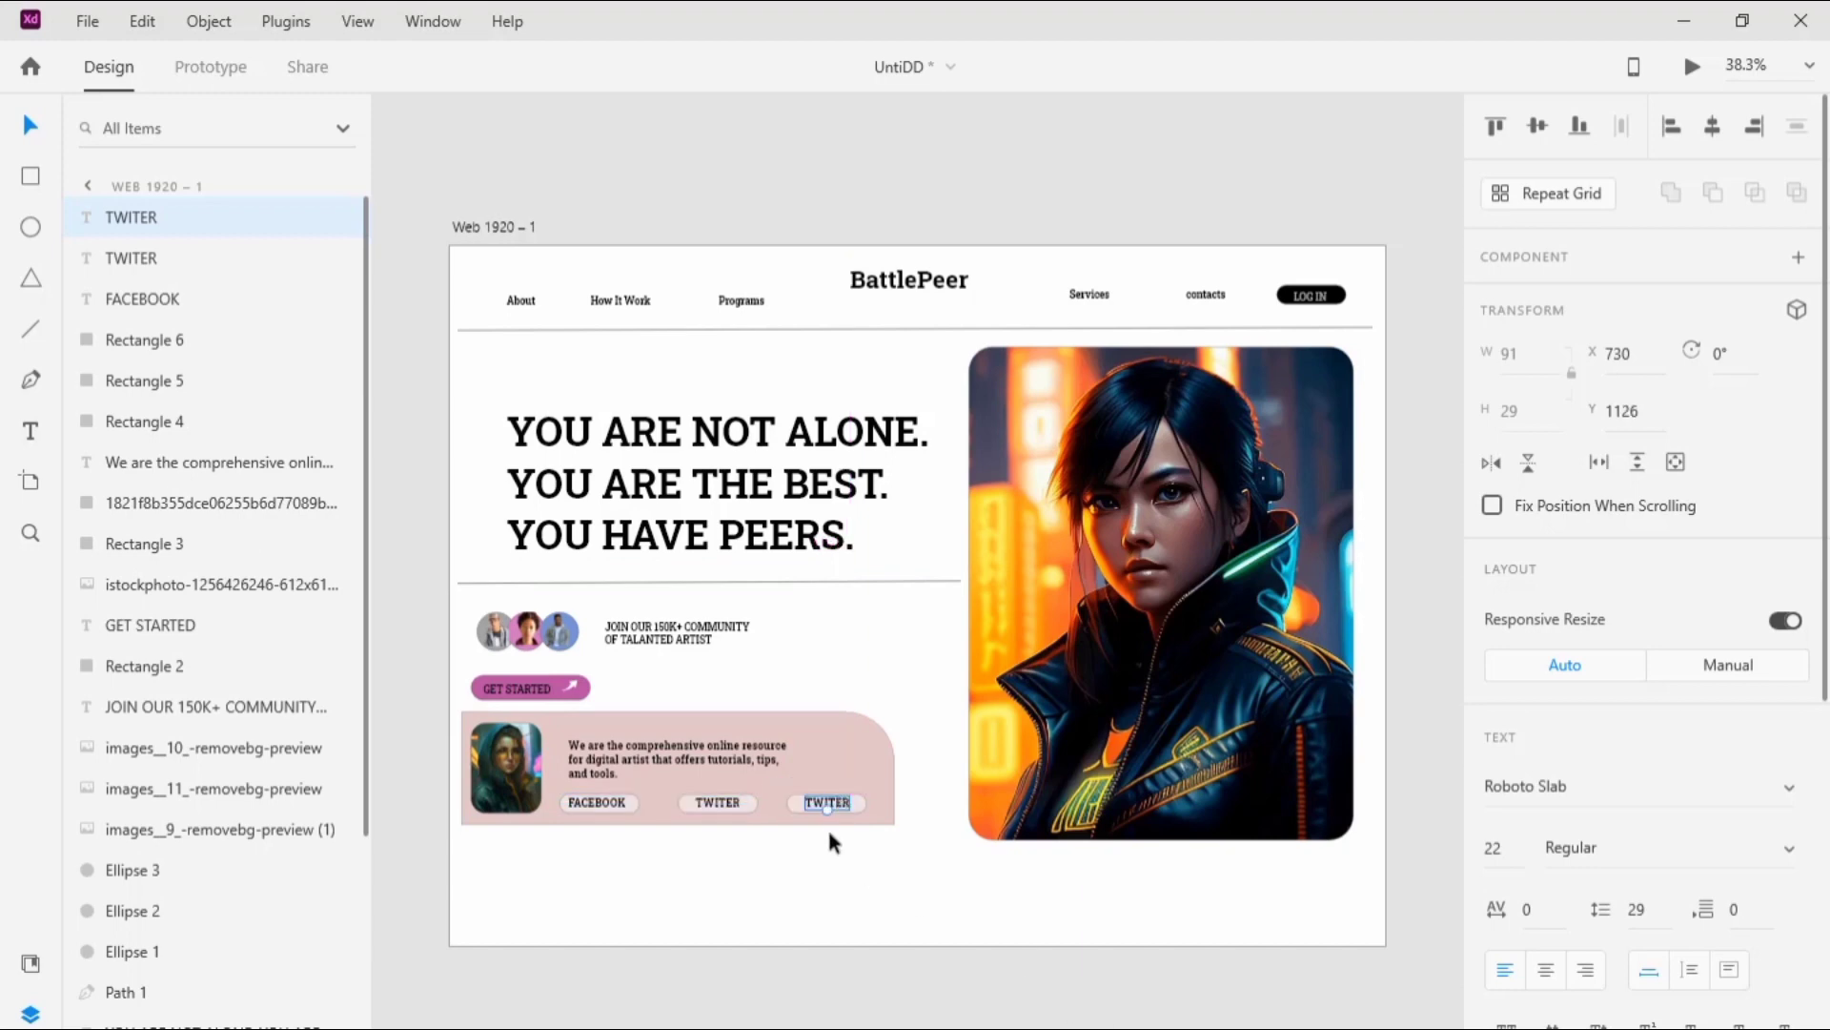
double_click(845, 808)
key("Right")
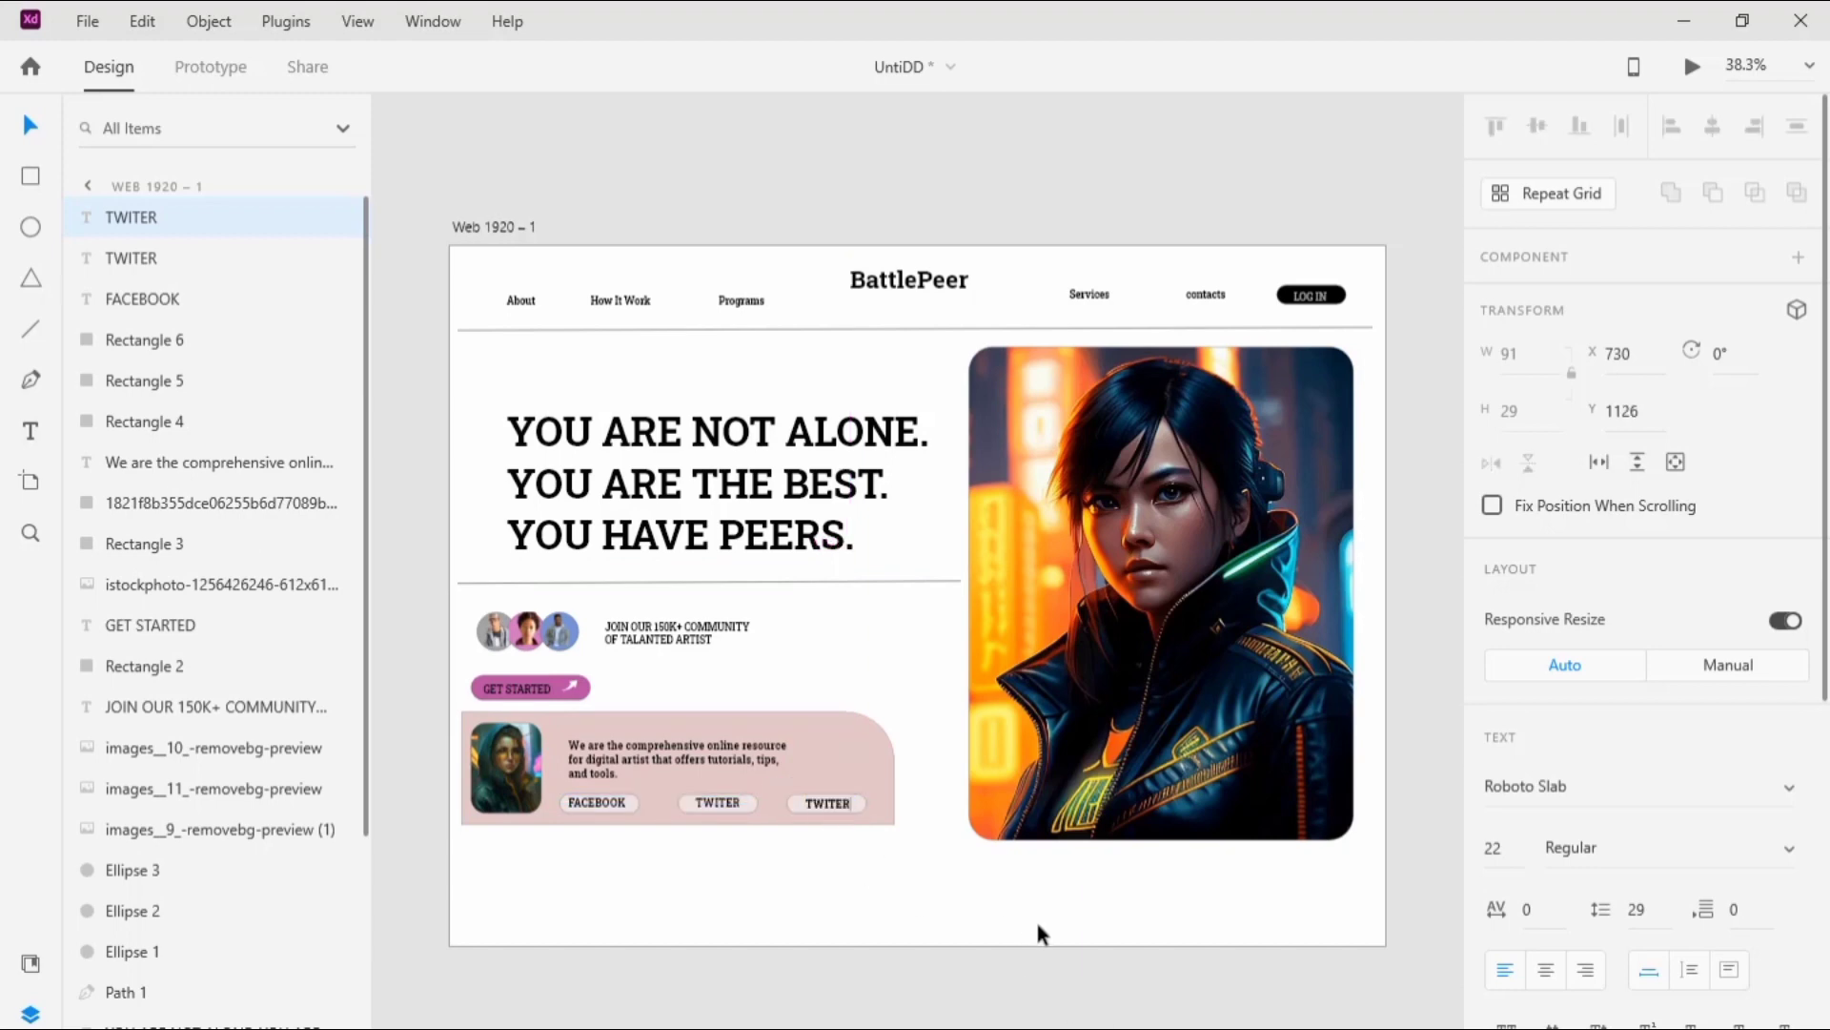
key("BackSpace")
key("BackSpace")
key("BackSpace")
key("BackSpace")
key("BackSpace")
key("BackSpace")
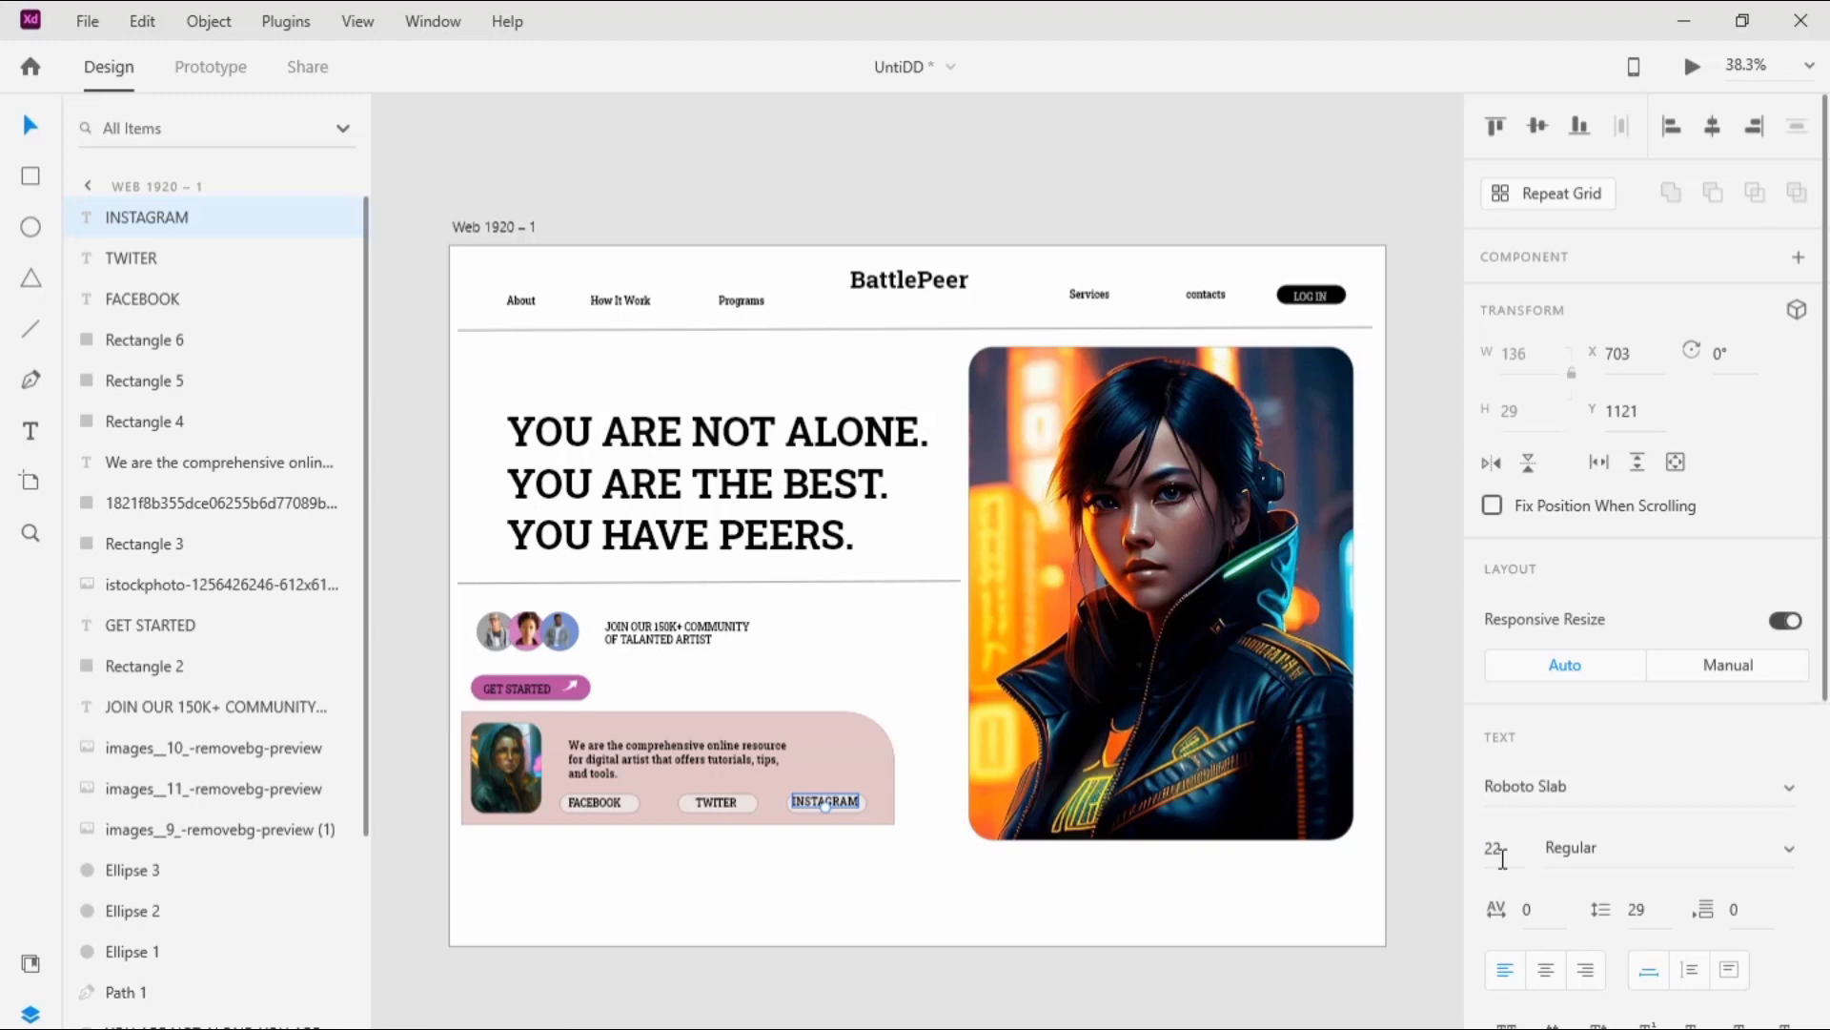
left_click(1503, 859)
type("20")
left_click(1333, 961)
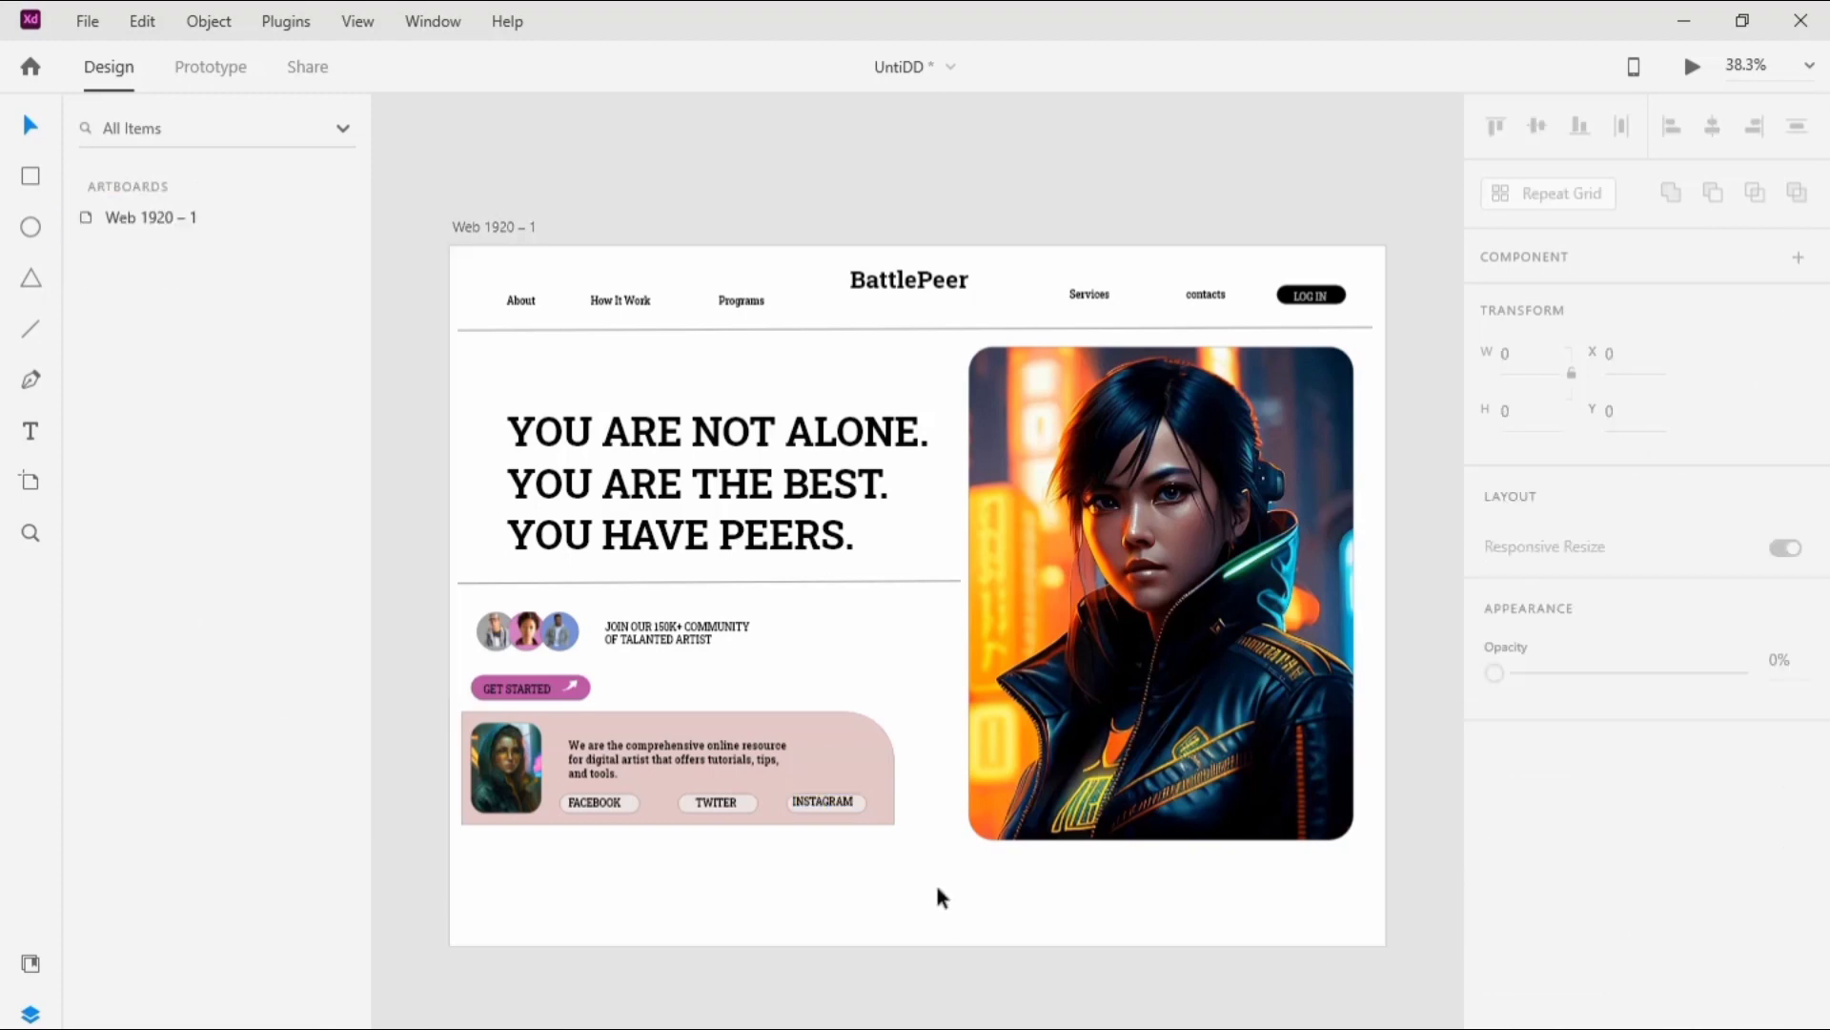
Step: Adjust the positions of the FACEBOOK and INSTAGRAM labels within their pills
left_click(568, 797)
left_click_drag(567, 803, 580, 803)
left_click(768, 935)
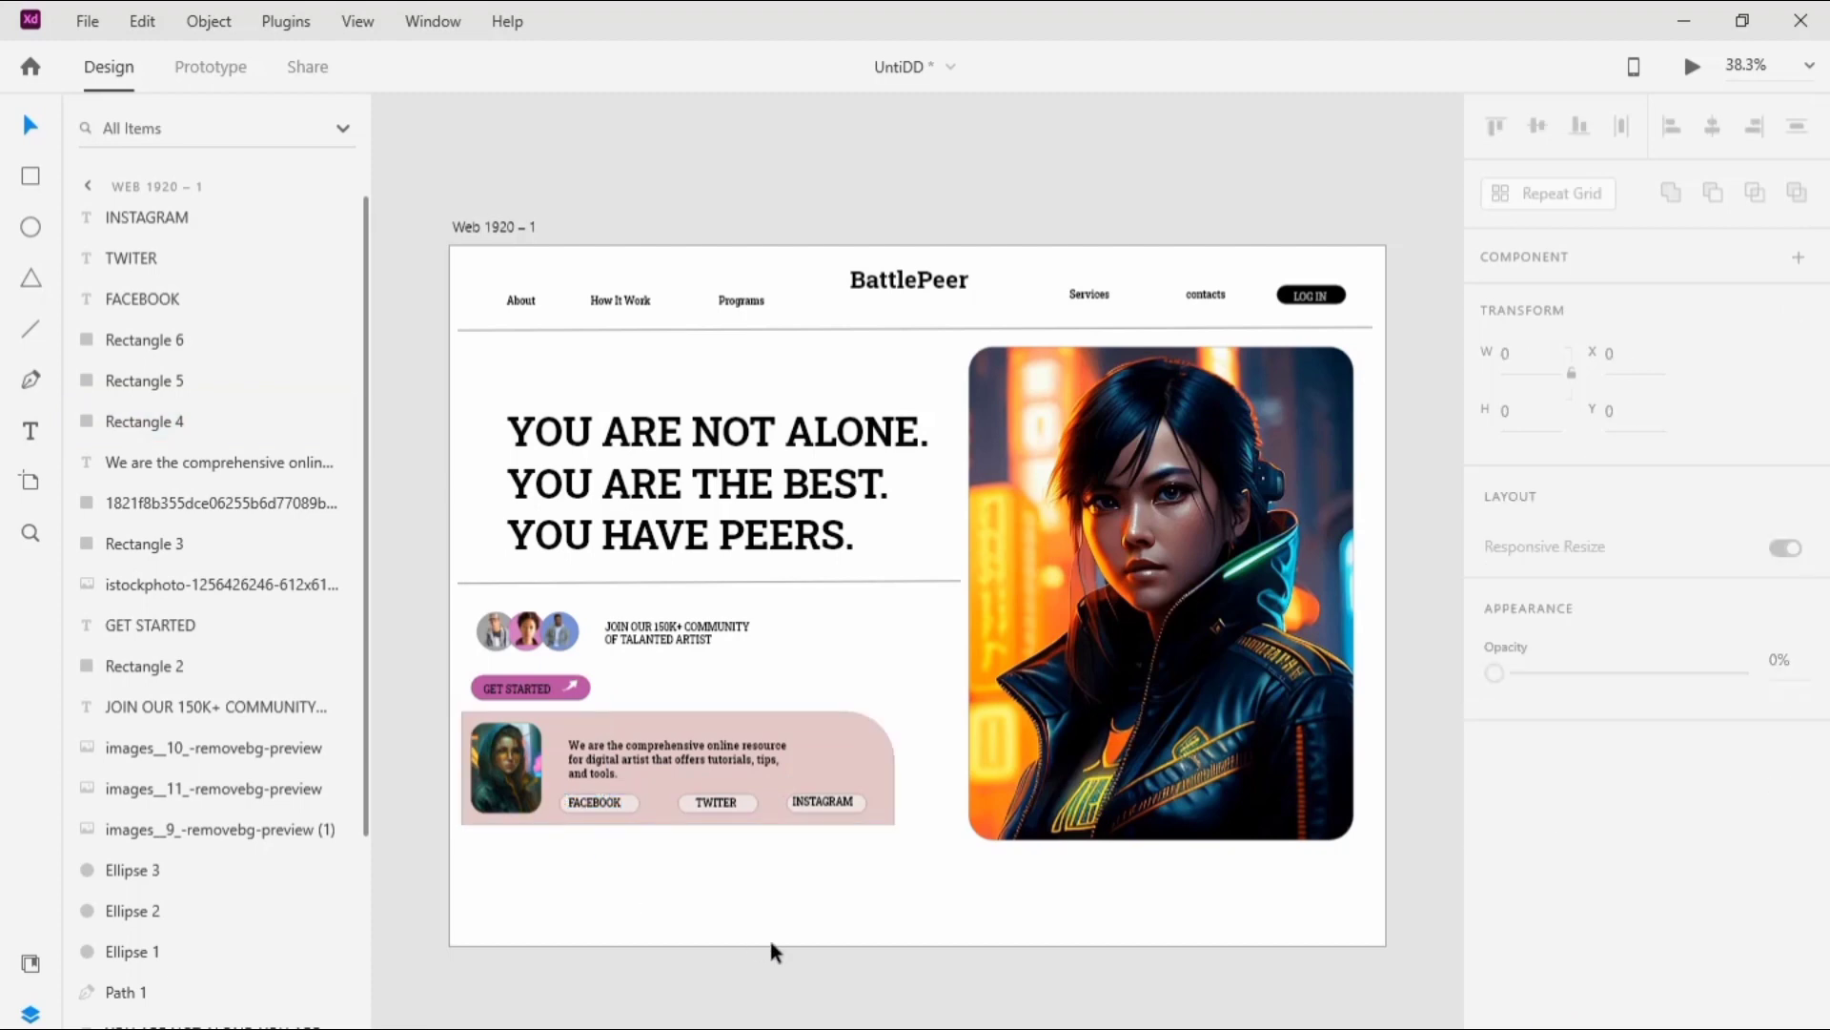
left_click(842, 802)
left_click(686, 892)
Step: Extend the Web 1920 artboard downward to a height of about 2197
left_click(475, 227)
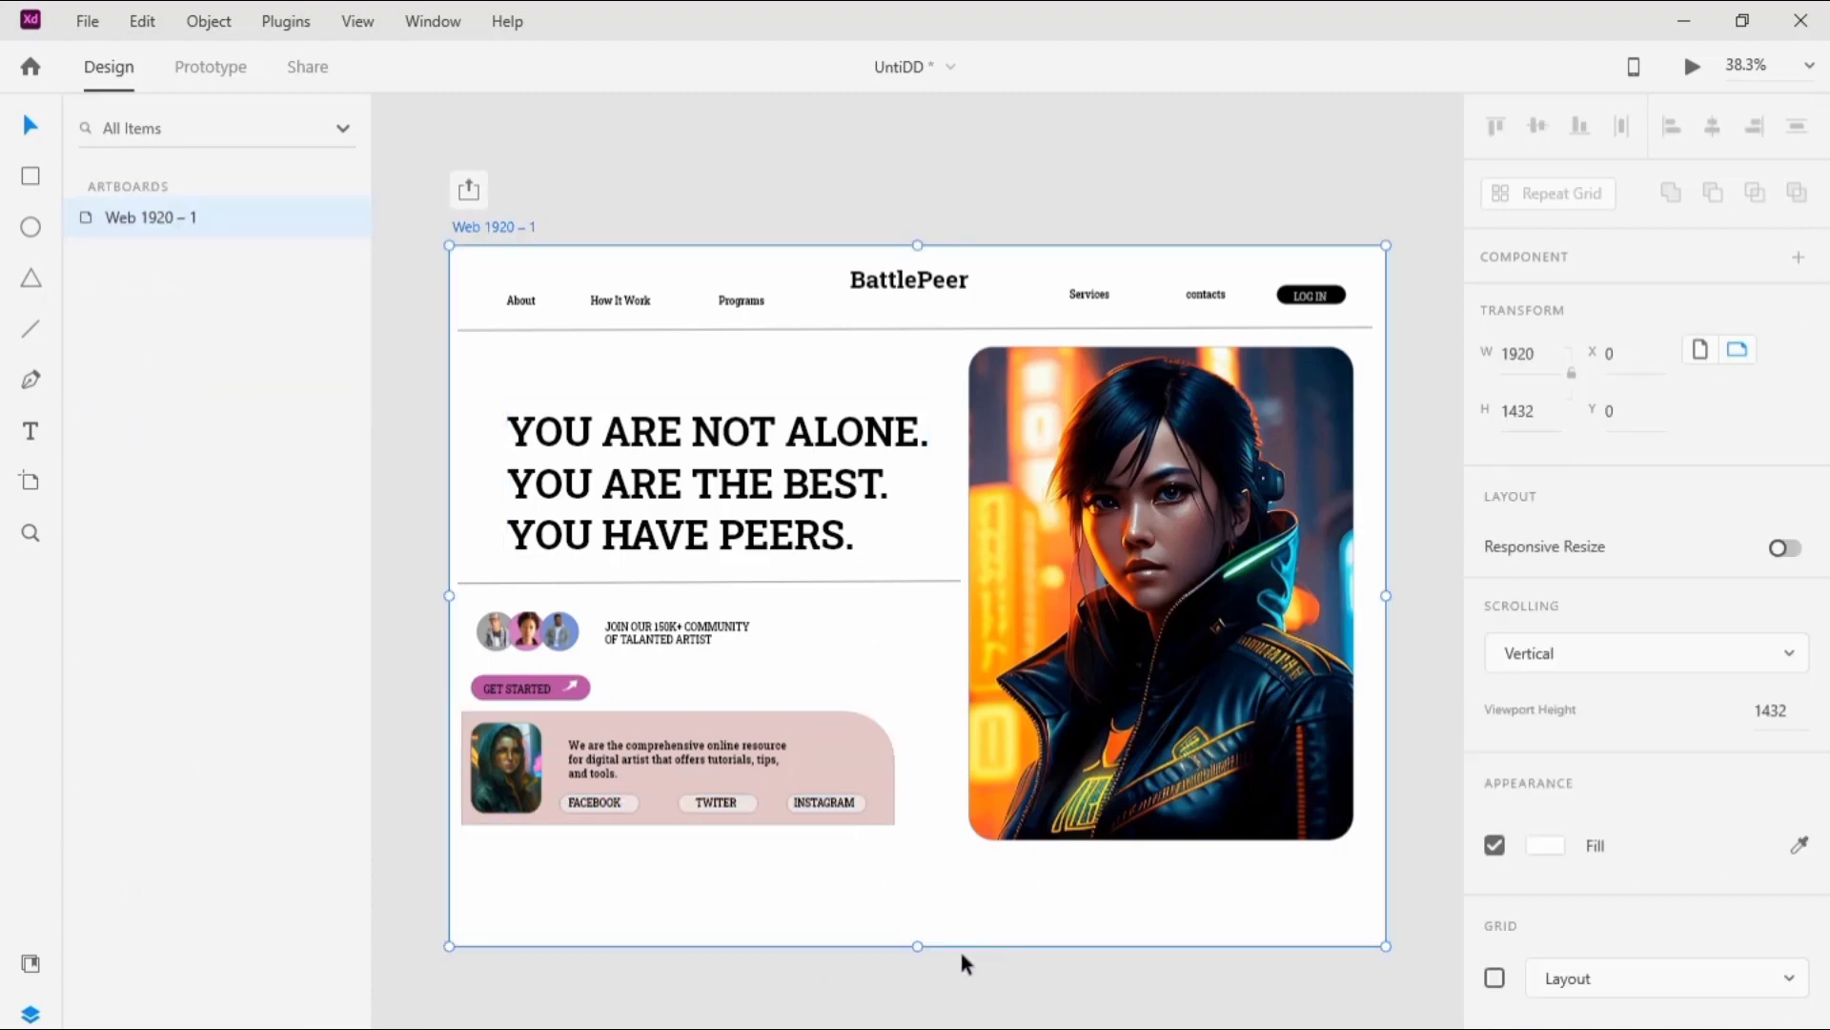
left_click_drag(919, 949, 919, 1028)
left_click(305, 433)
left_click_drag(439, 682, 461, 956)
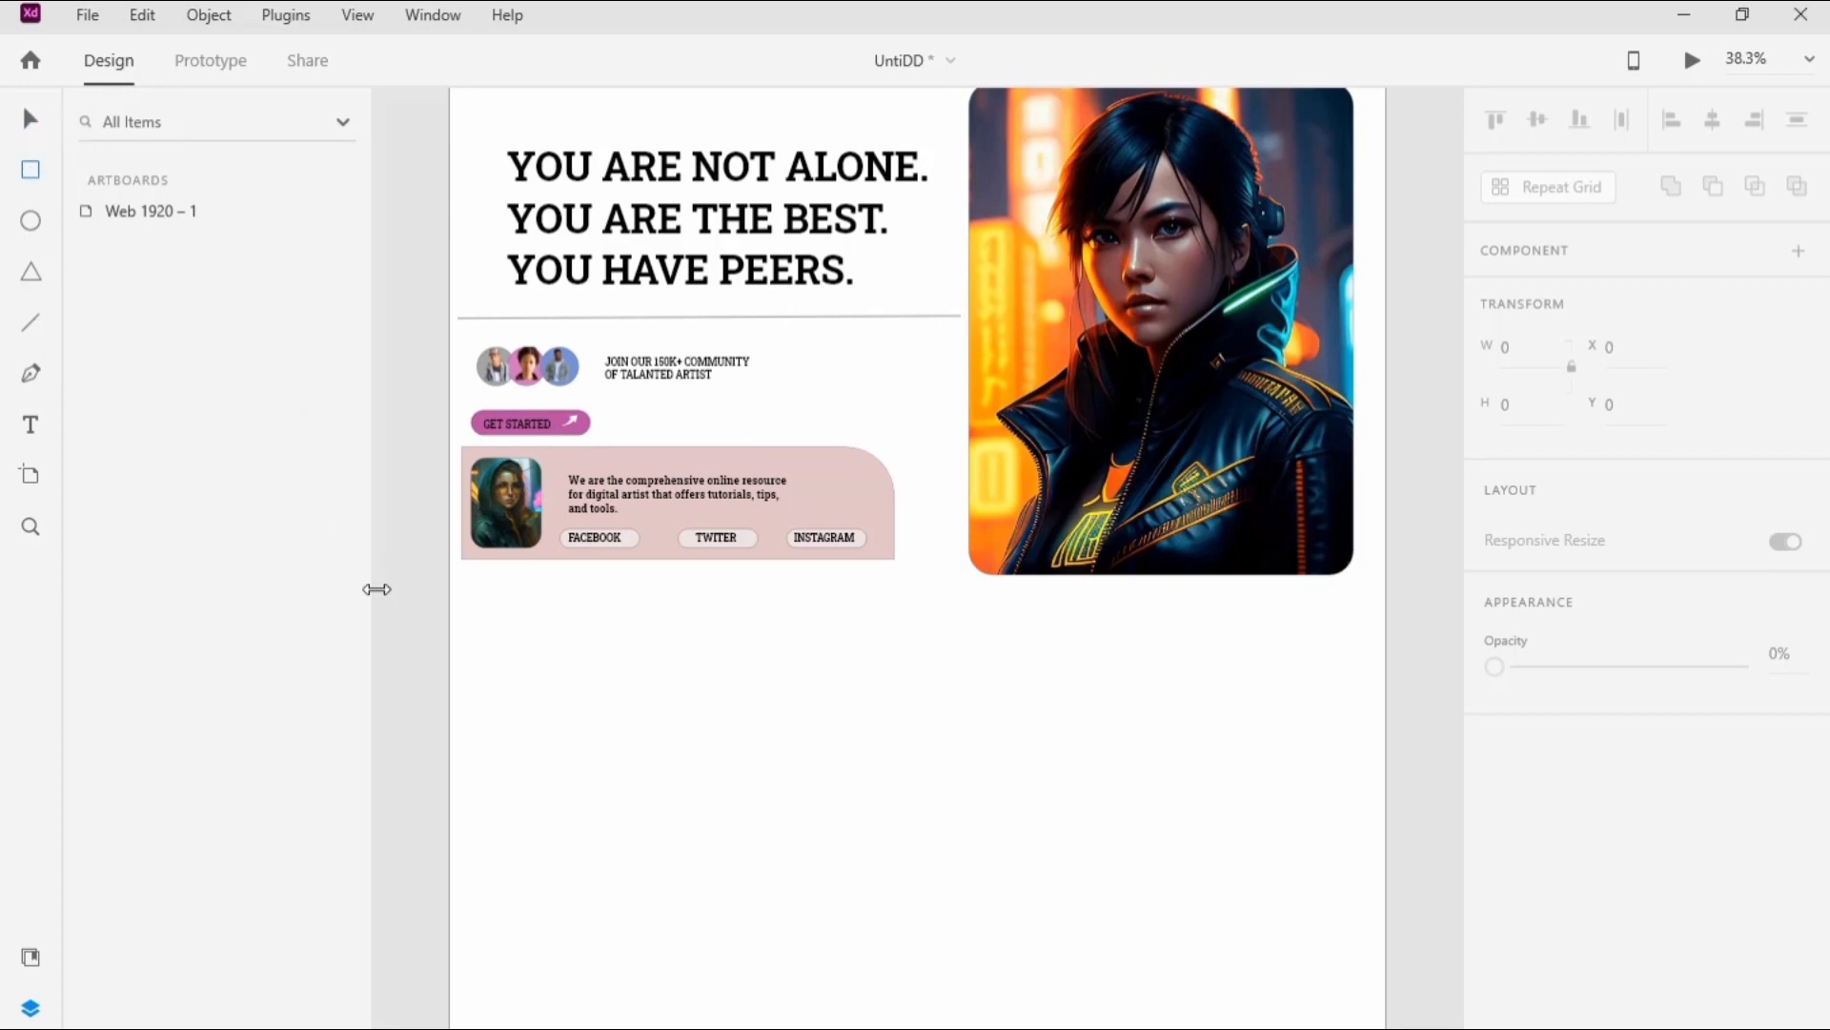
Step: Draw a rectangle in the empty area below the pink panel and set its size to 800 by 800
mouse_move(461, 446)
left_mouse_down()
mouse_move(474, 682)
mouse_move(470, 649)
mouse_move(899, 661)
mouse_move(894, 1002)
left_mouse_up()
left_click(1530, 346)
type("800")
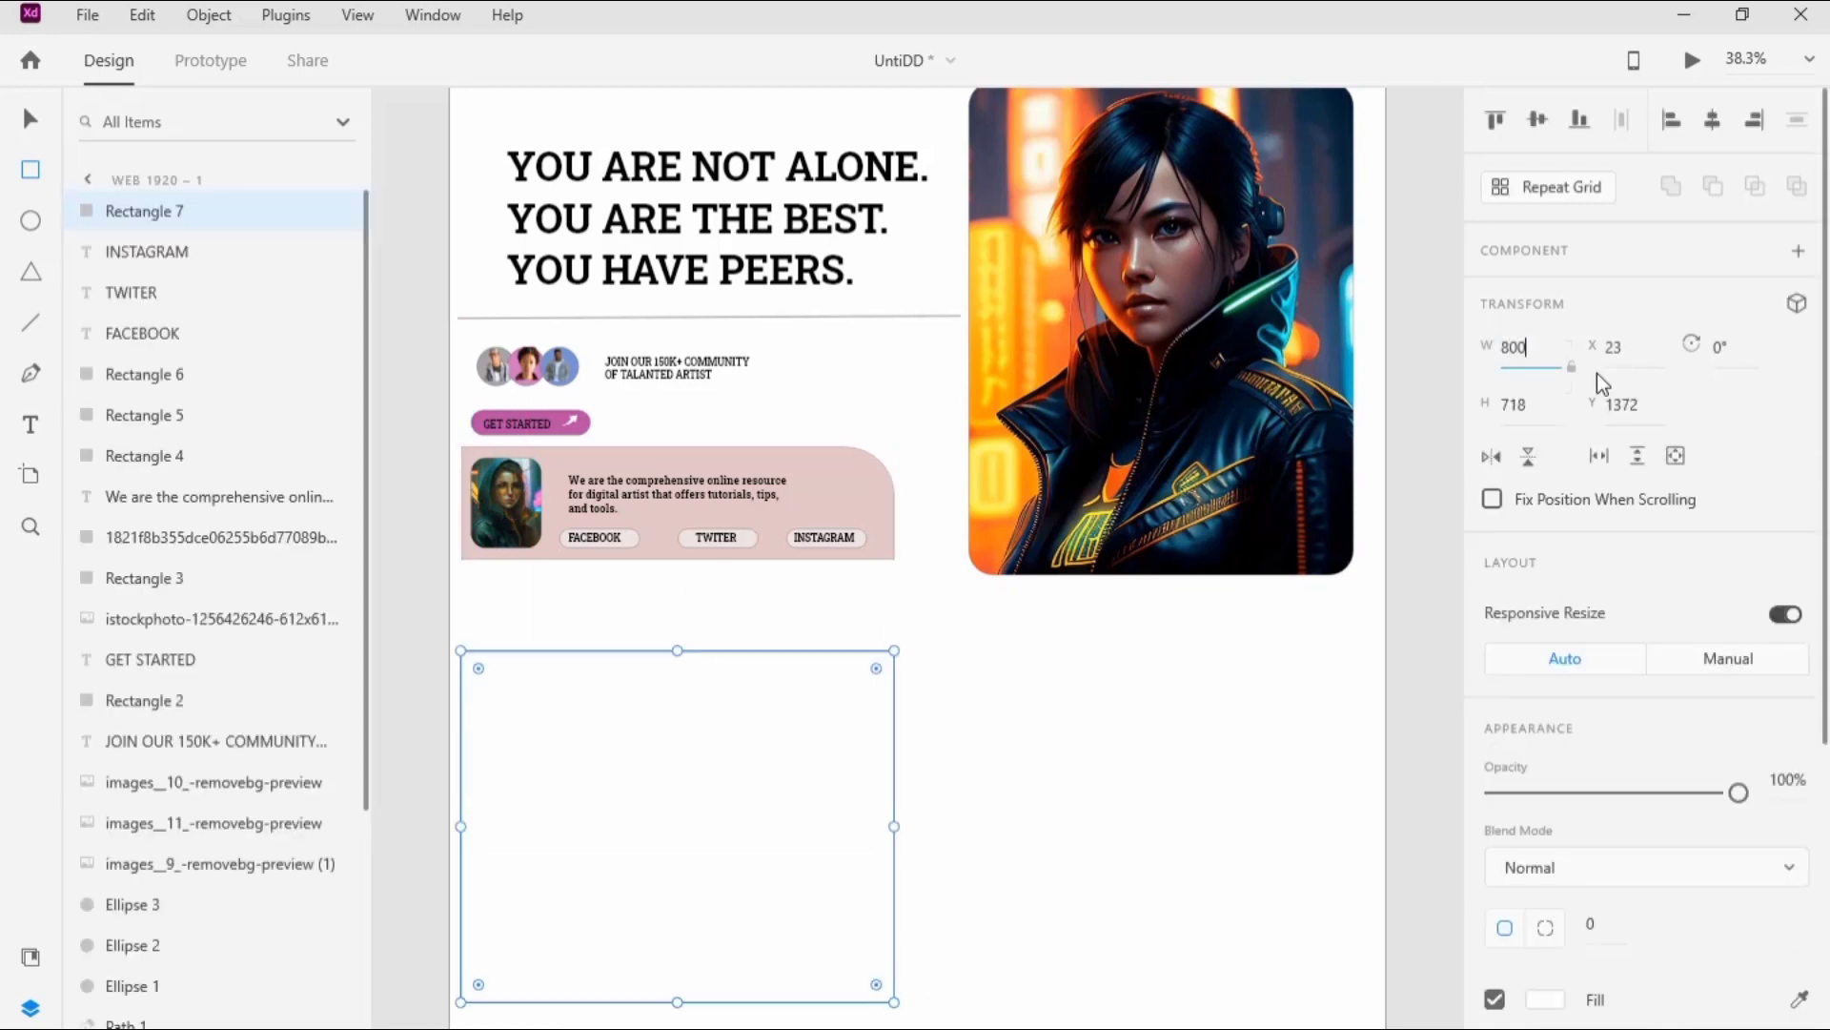
left_click(1541, 410)
type("800")
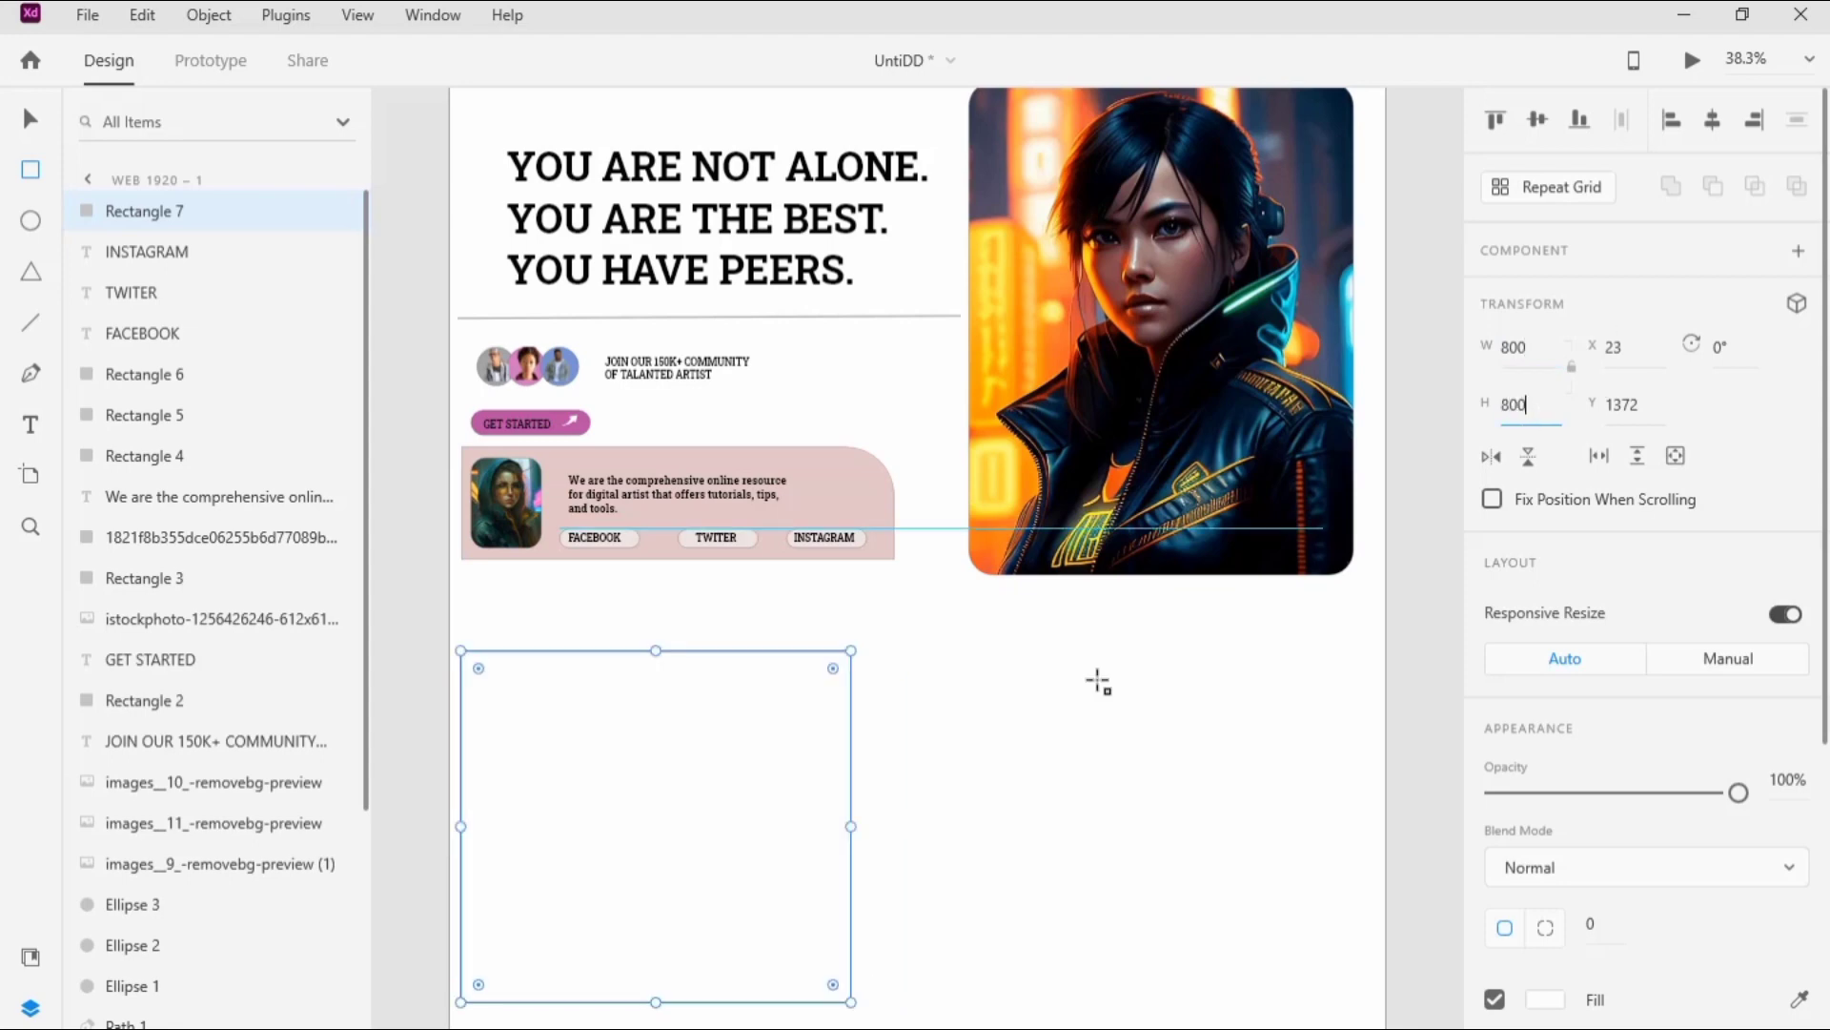
key("Return")
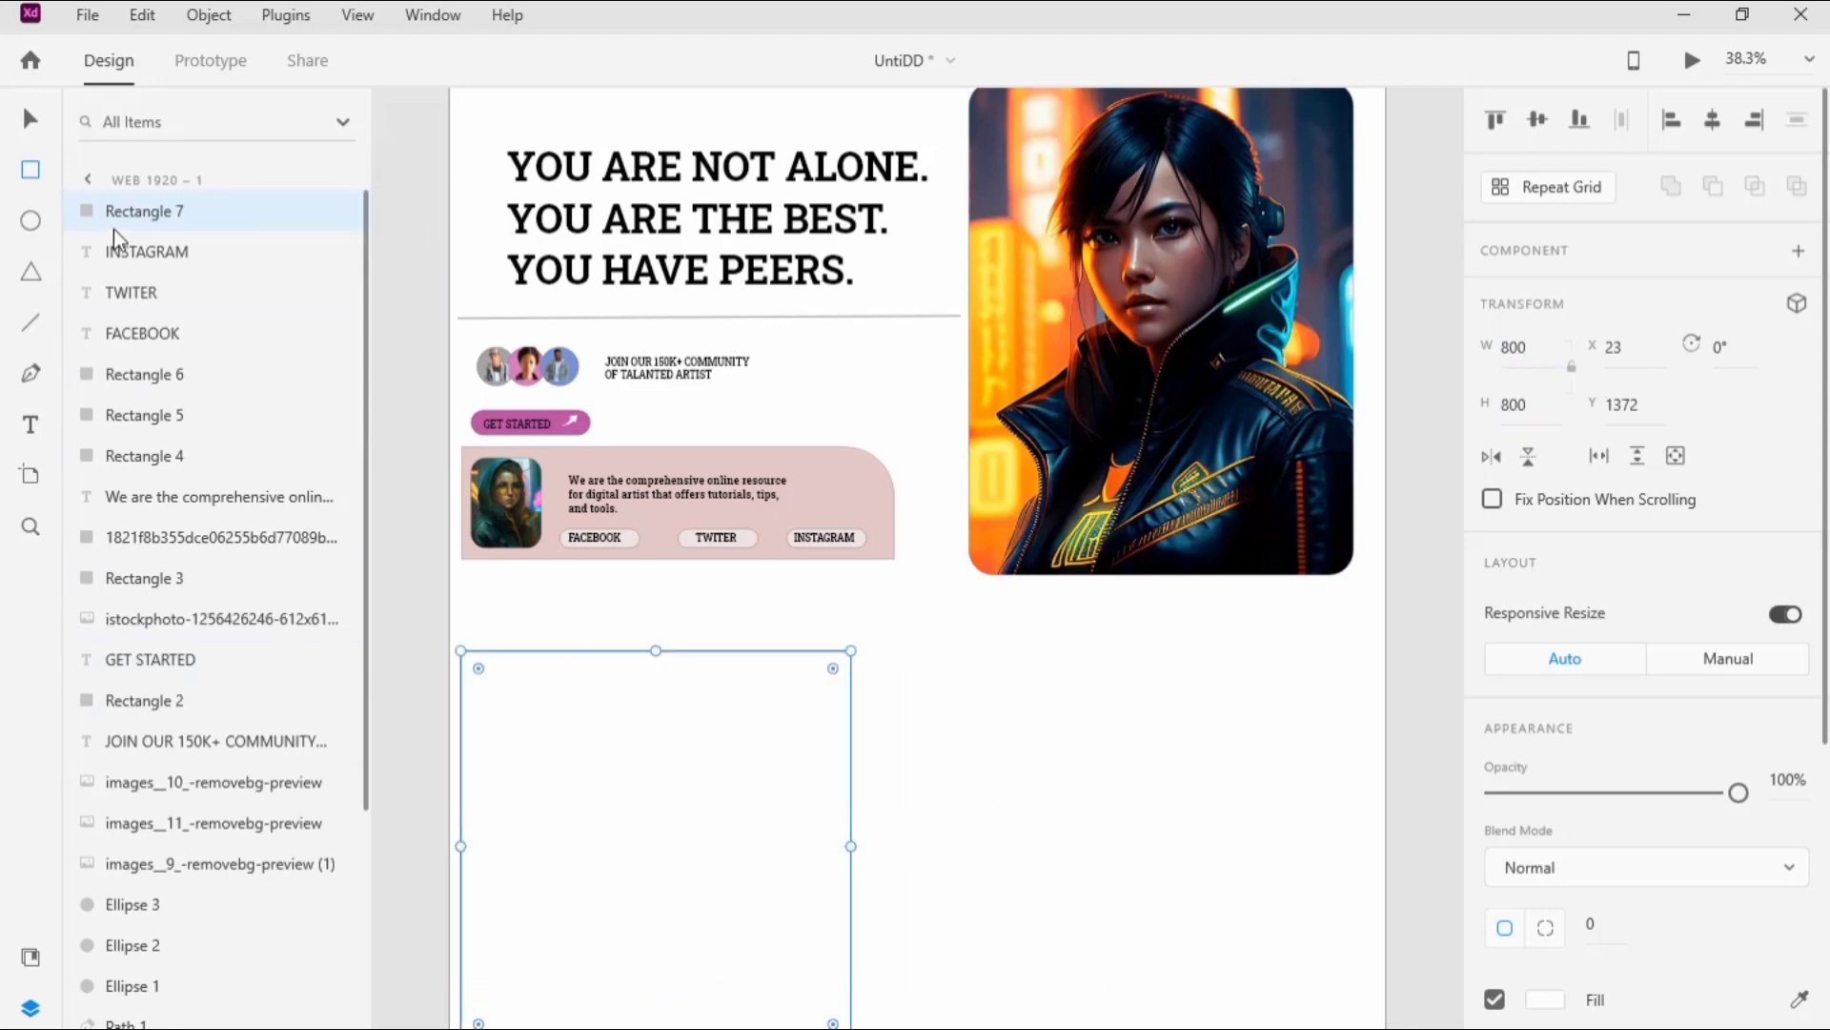
Step: Lengthen the Web 1920 artboard further to a height of about 2280
left_click_drag(958, 622, 960, 666)
left_click(547, 206)
scroll(952, 740, "down", 1)
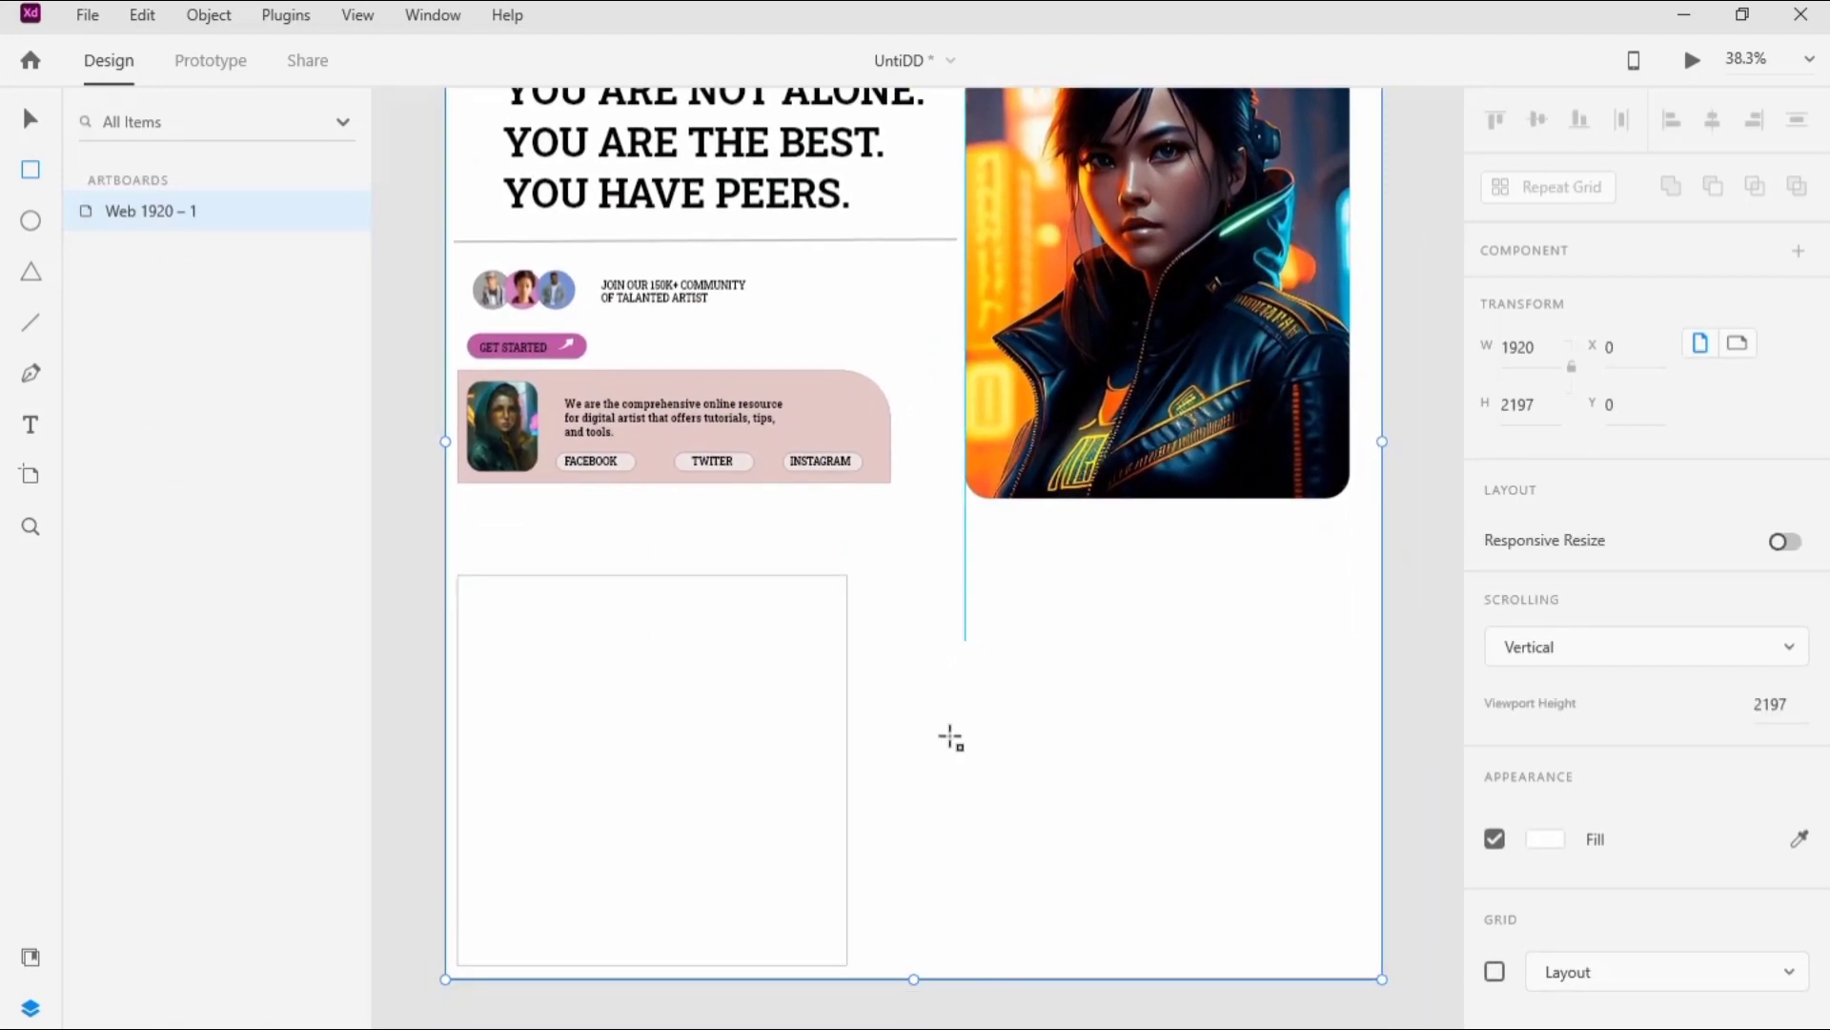
left_click_drag(915, 981, 431, 1018)
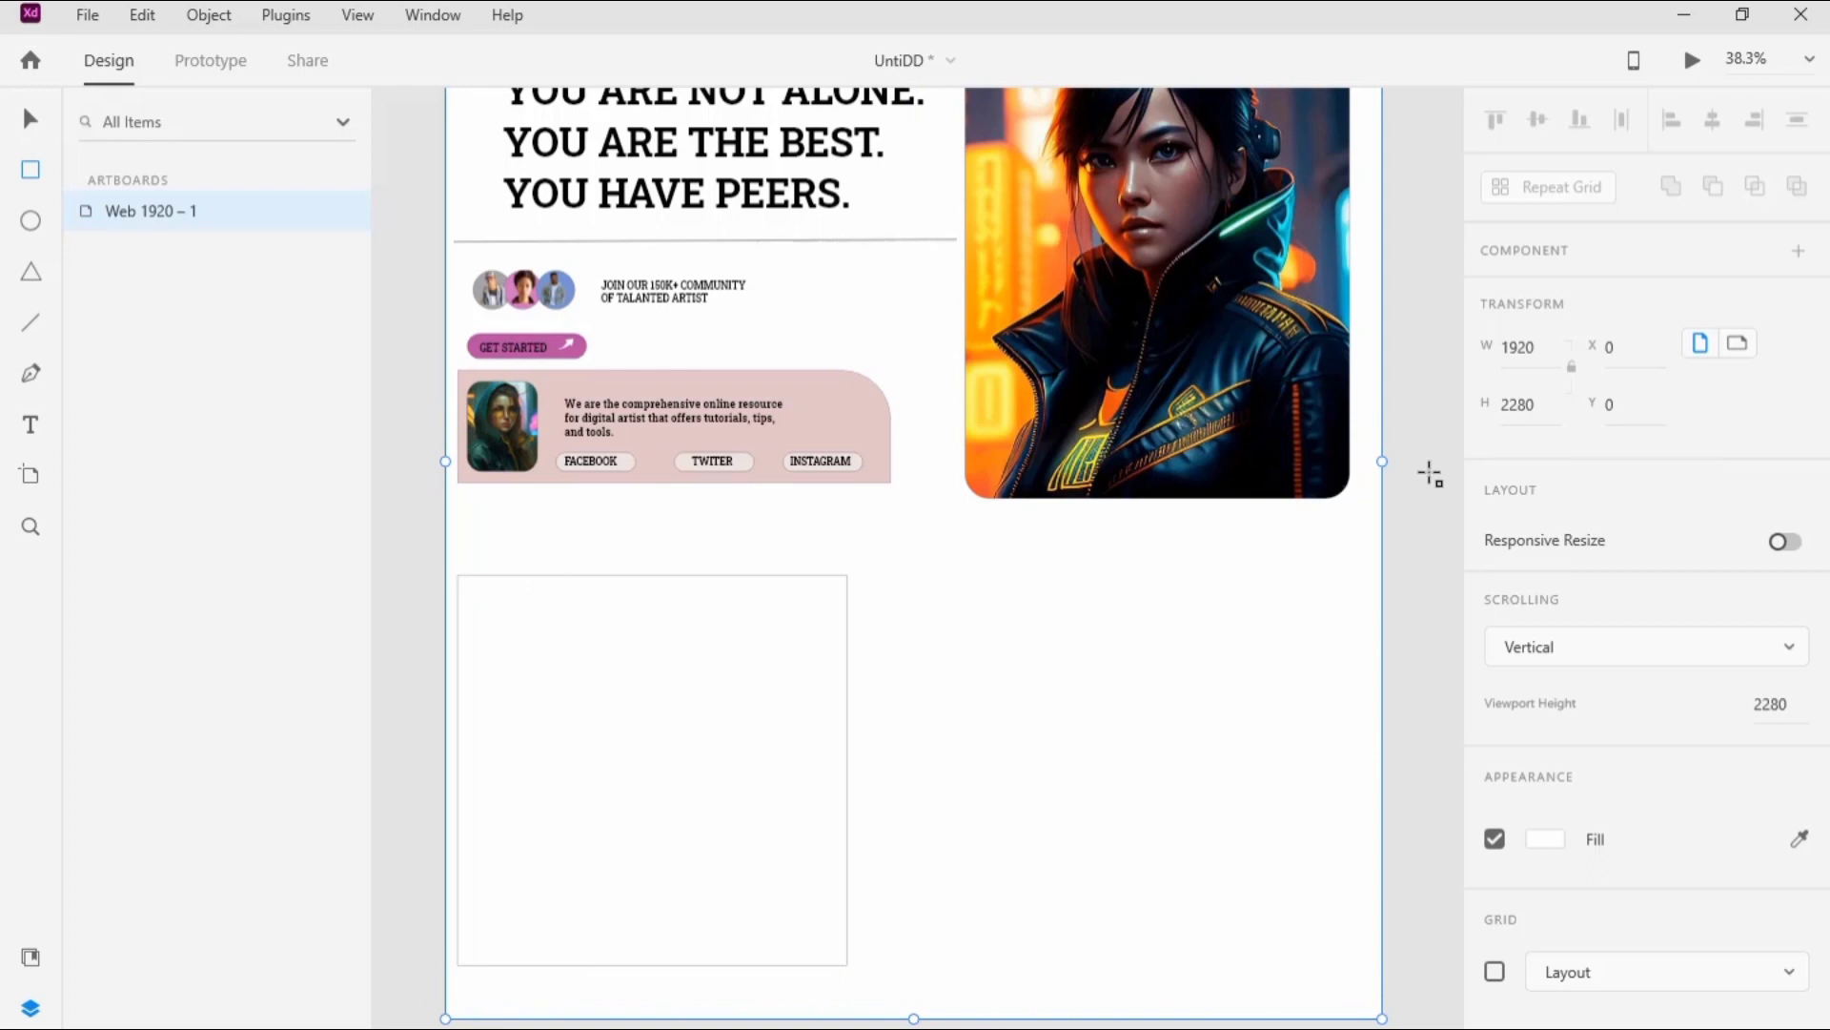
Step: Round the 800 by 800 square's corners to 50 and place the cut-out image of the woman with orange goggles on it
left_click(29, 120)
left_click(959, 679)
left_click(815, 679)
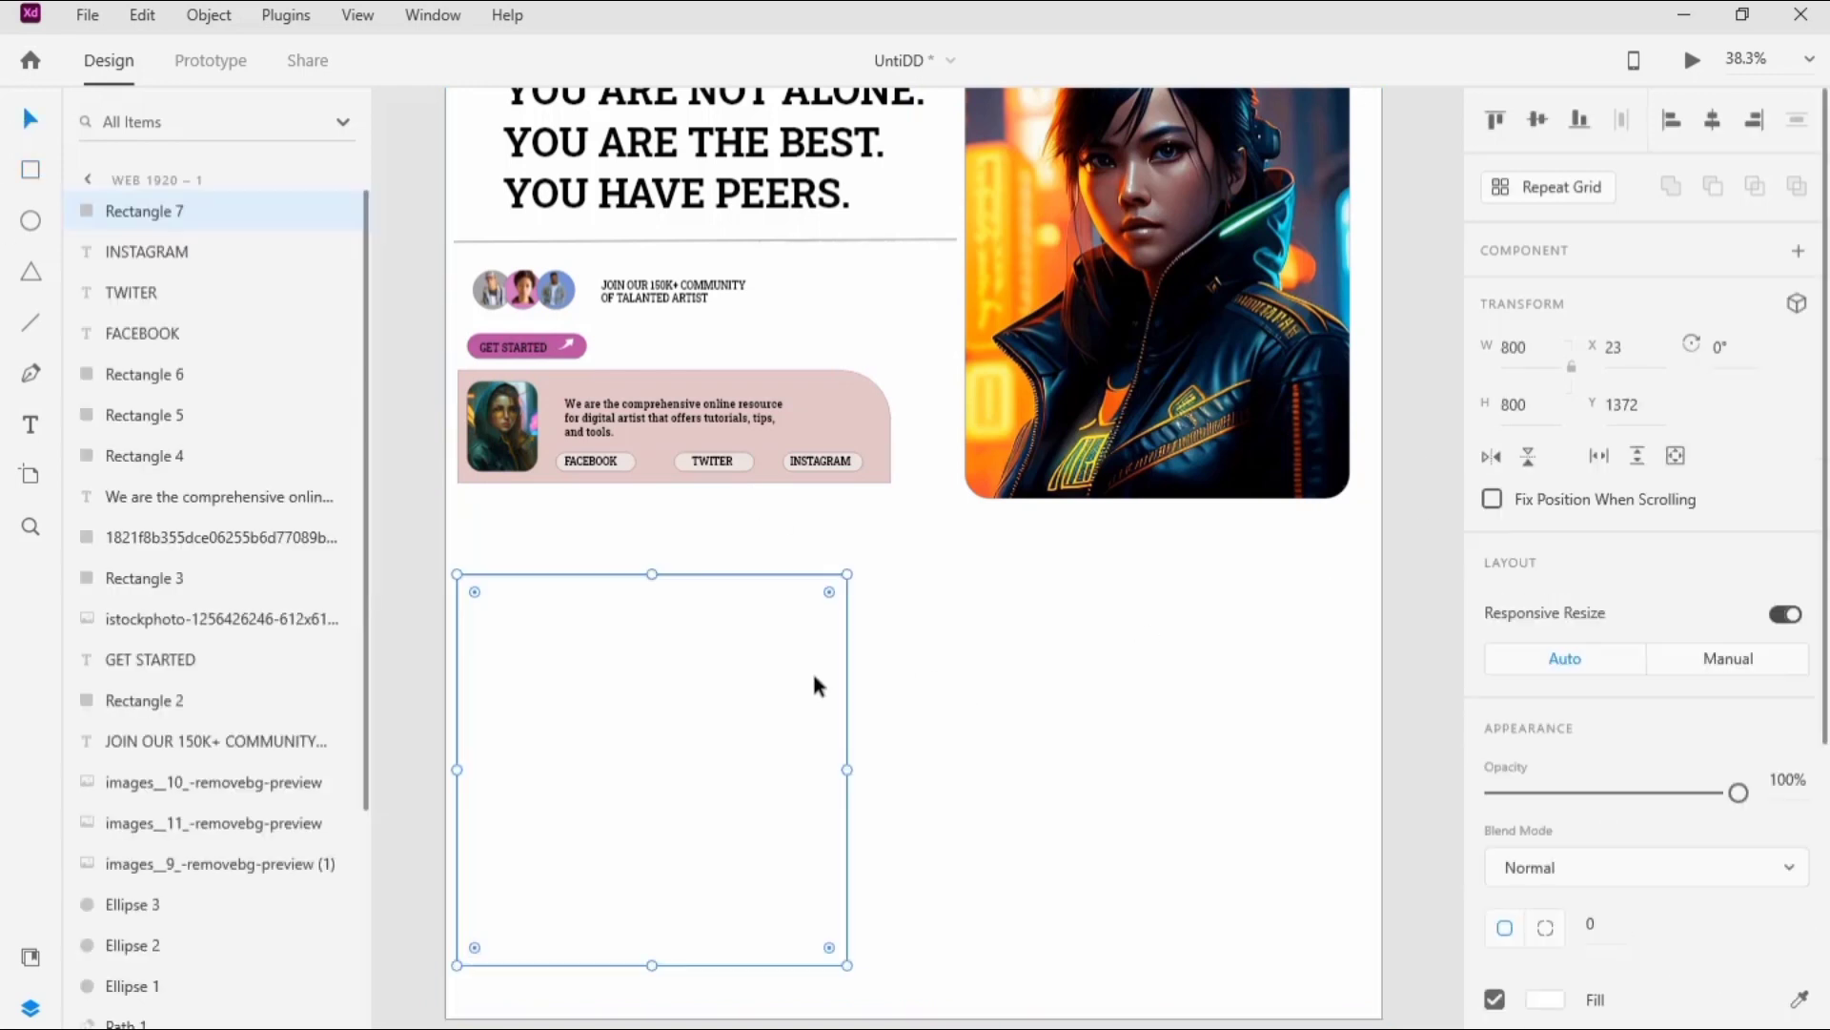
left_click(1602, 922)
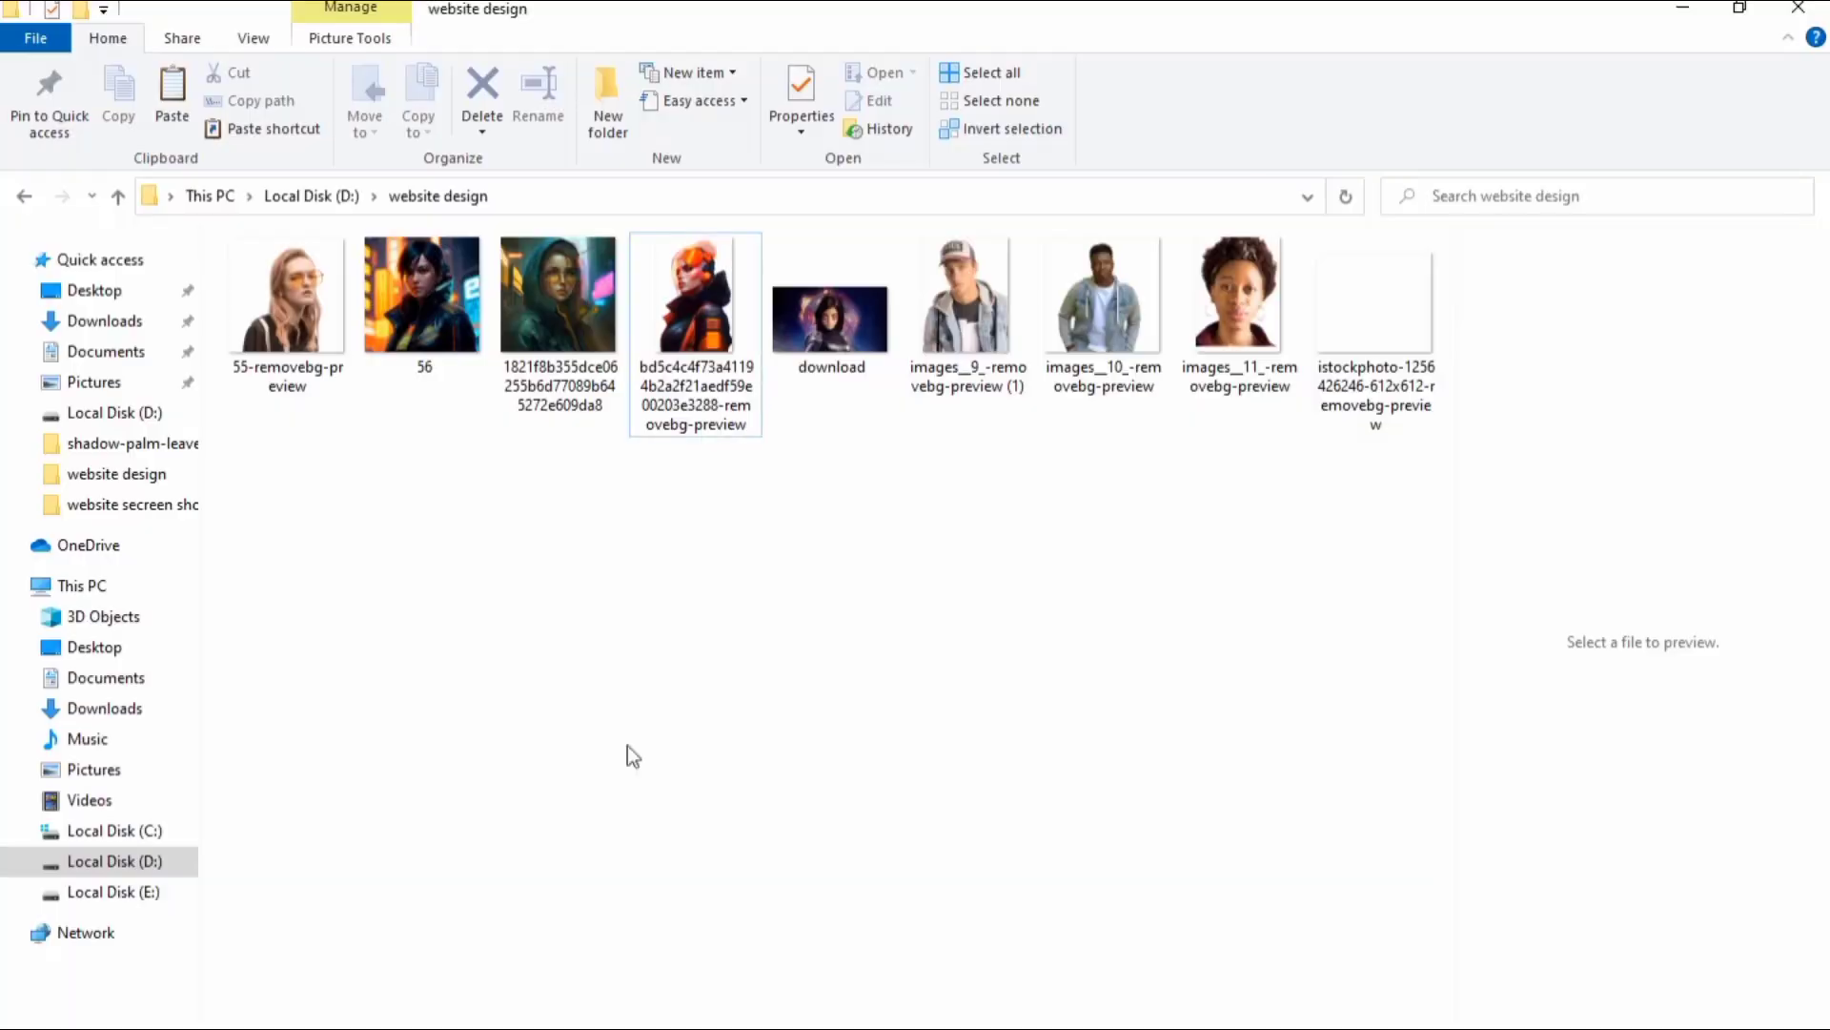
left_click_drag(730, 353, 601, 766)
key("alt+Tab")
Step: Fill the rounded square with the peach tone #F8BA90 sampled from the woman's image
left_click(804, 651)
left_click(1546, 999)
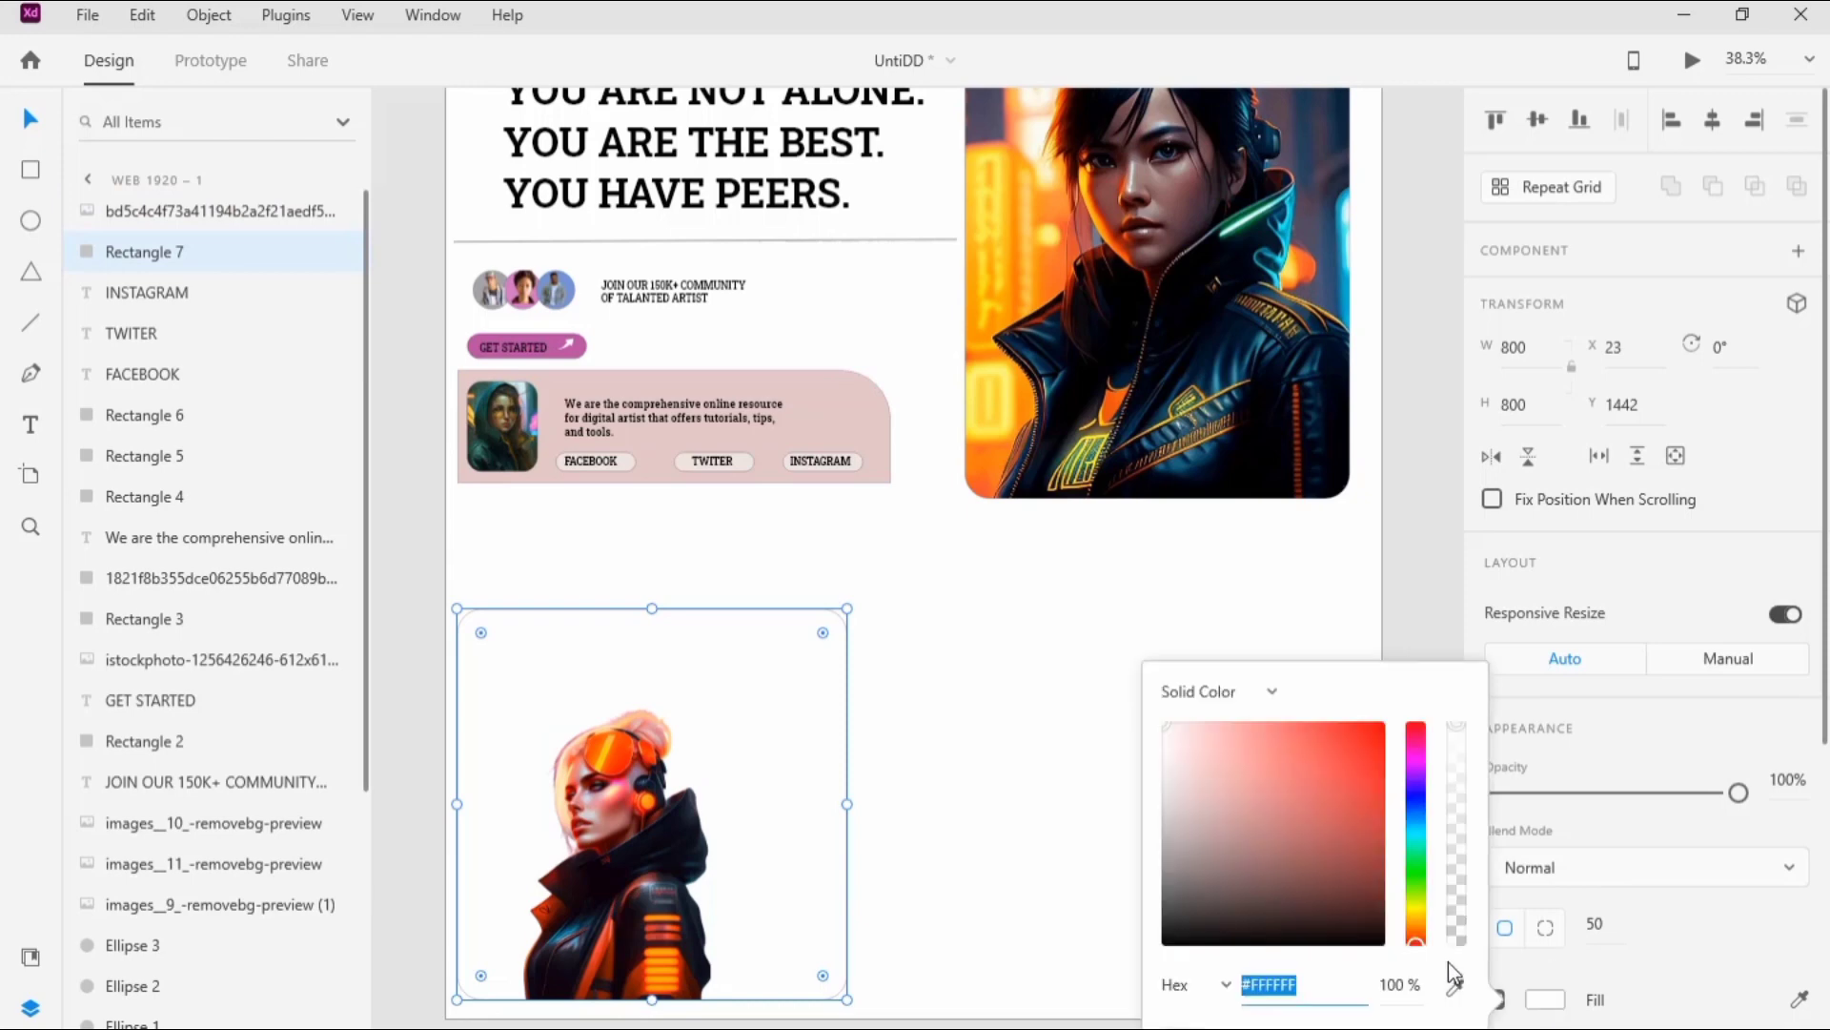
left_click(1454, 988)
left_click(665, 716)
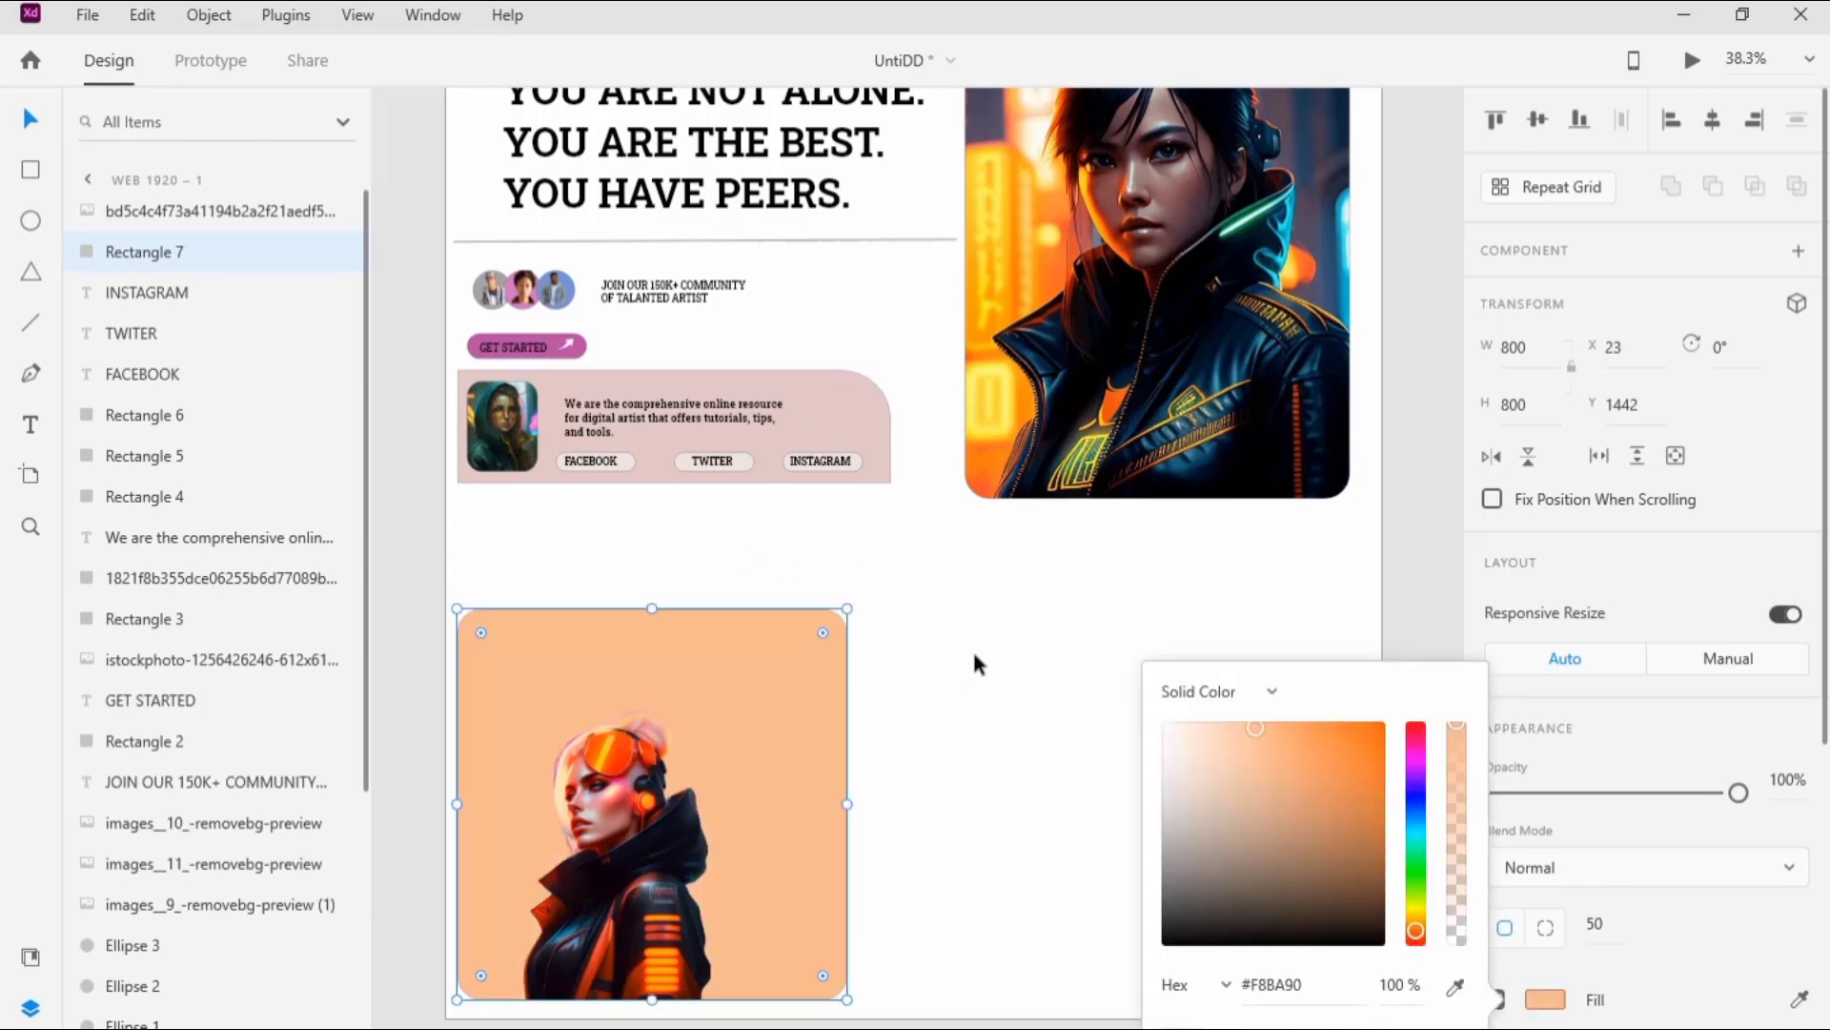
left_click(976, 666)
Step: Set the goggled woman image's height to 1000 and position it so the head rises above the square's upper edge
left_click(620, 820)
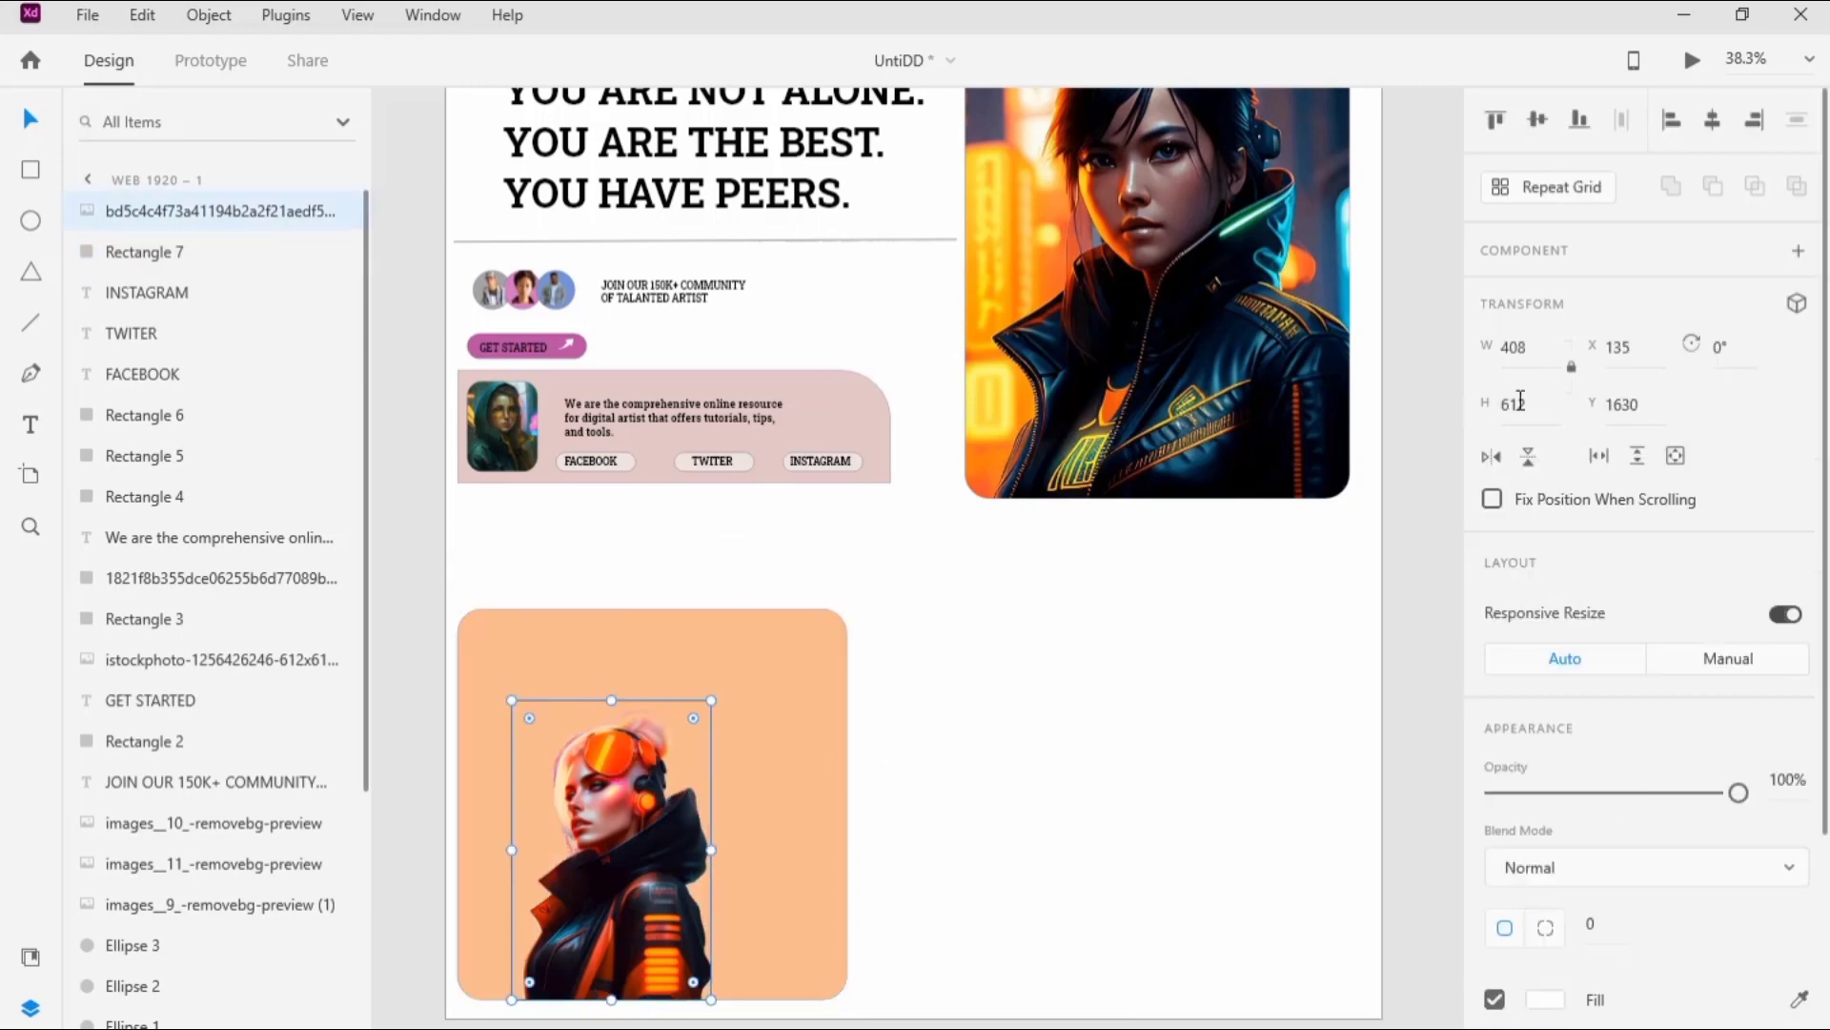
left_click(1530, 404)
type("1000")
key("Return")
left_click_drag(811, 868, 790, 680)
left_click(974, 684)
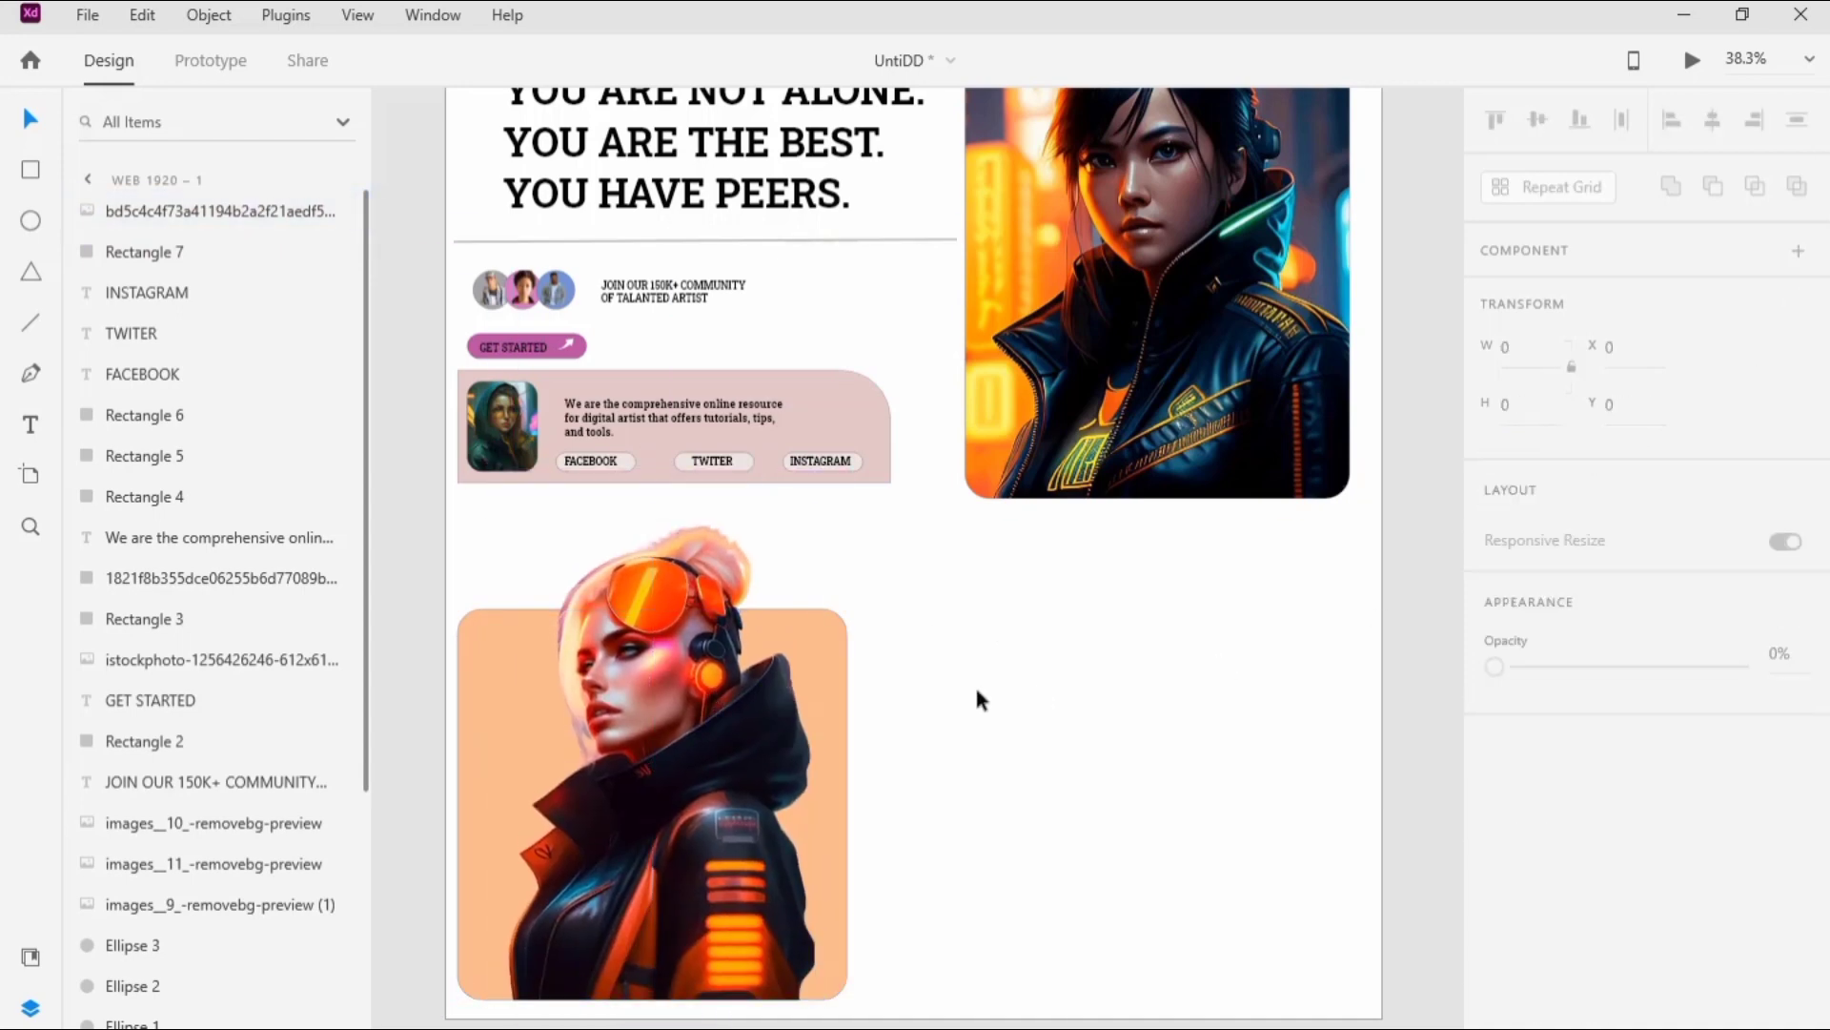
Step: Change the rounded square's fill to the stronger orange #E26917
left_click(843, 648)
left_click(1558, 998)
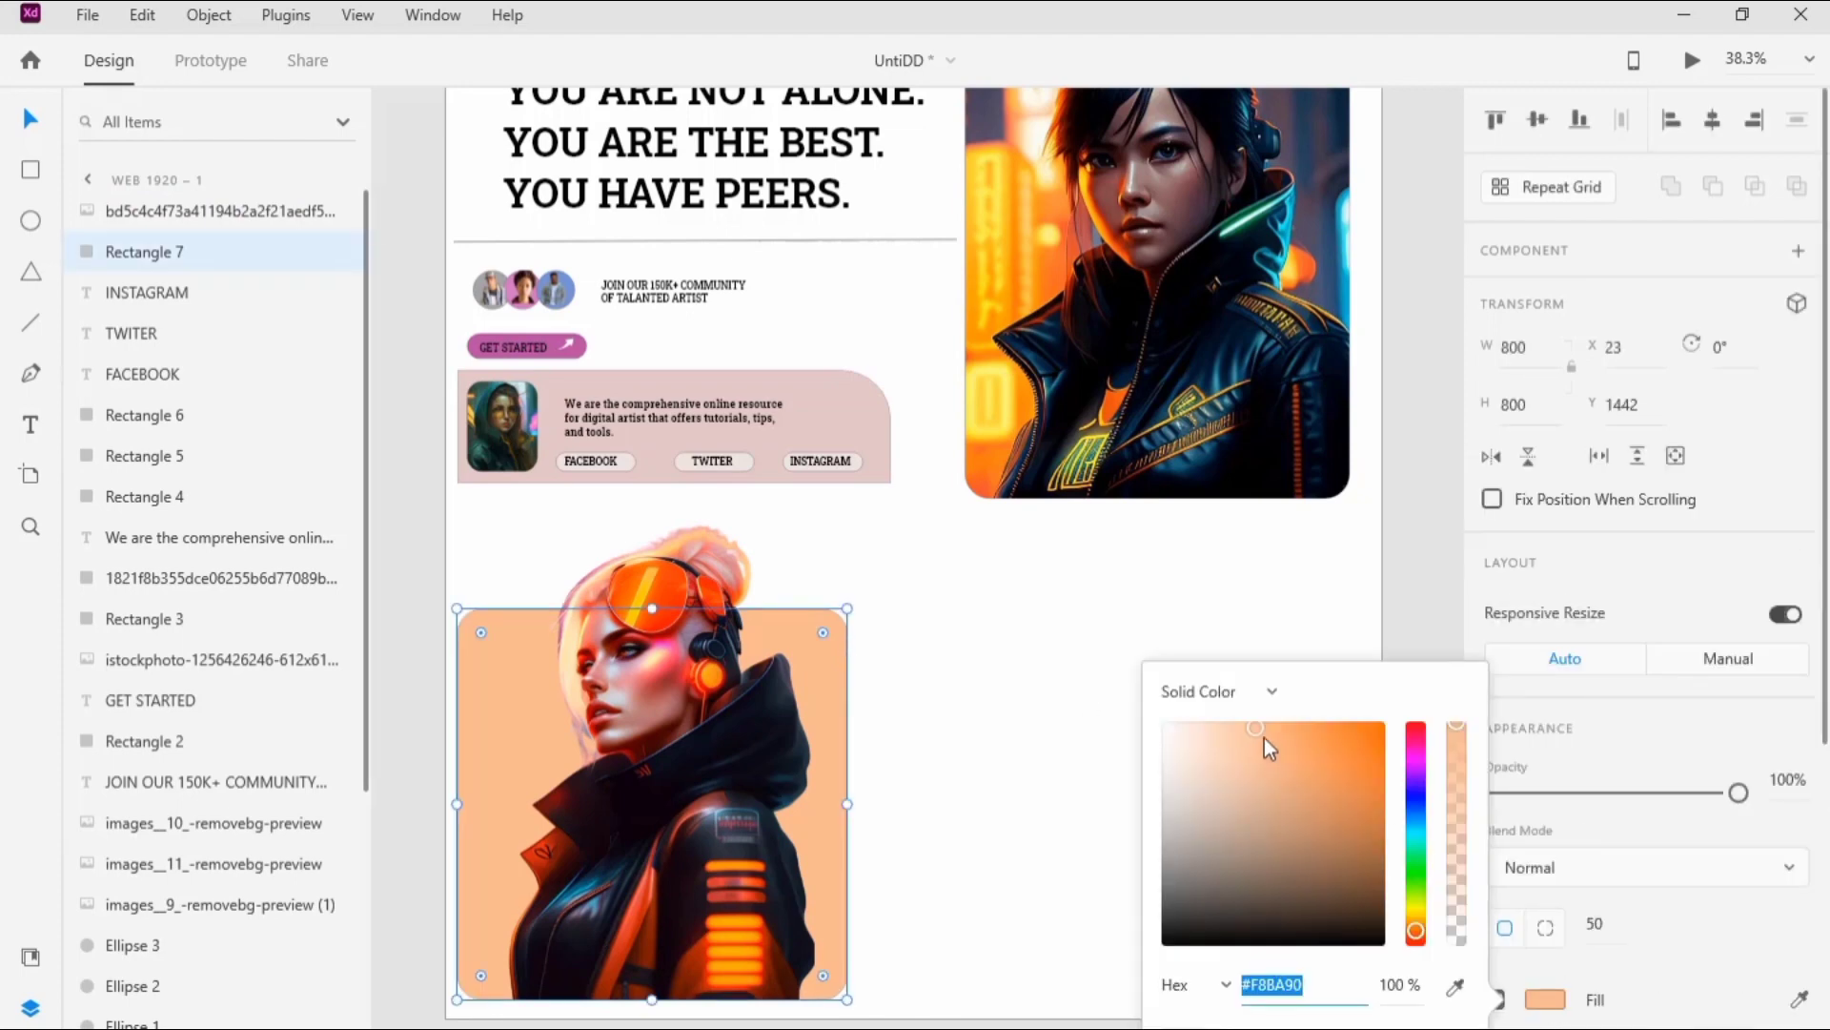
left_click_drag(1264, 740, 1364, 748)
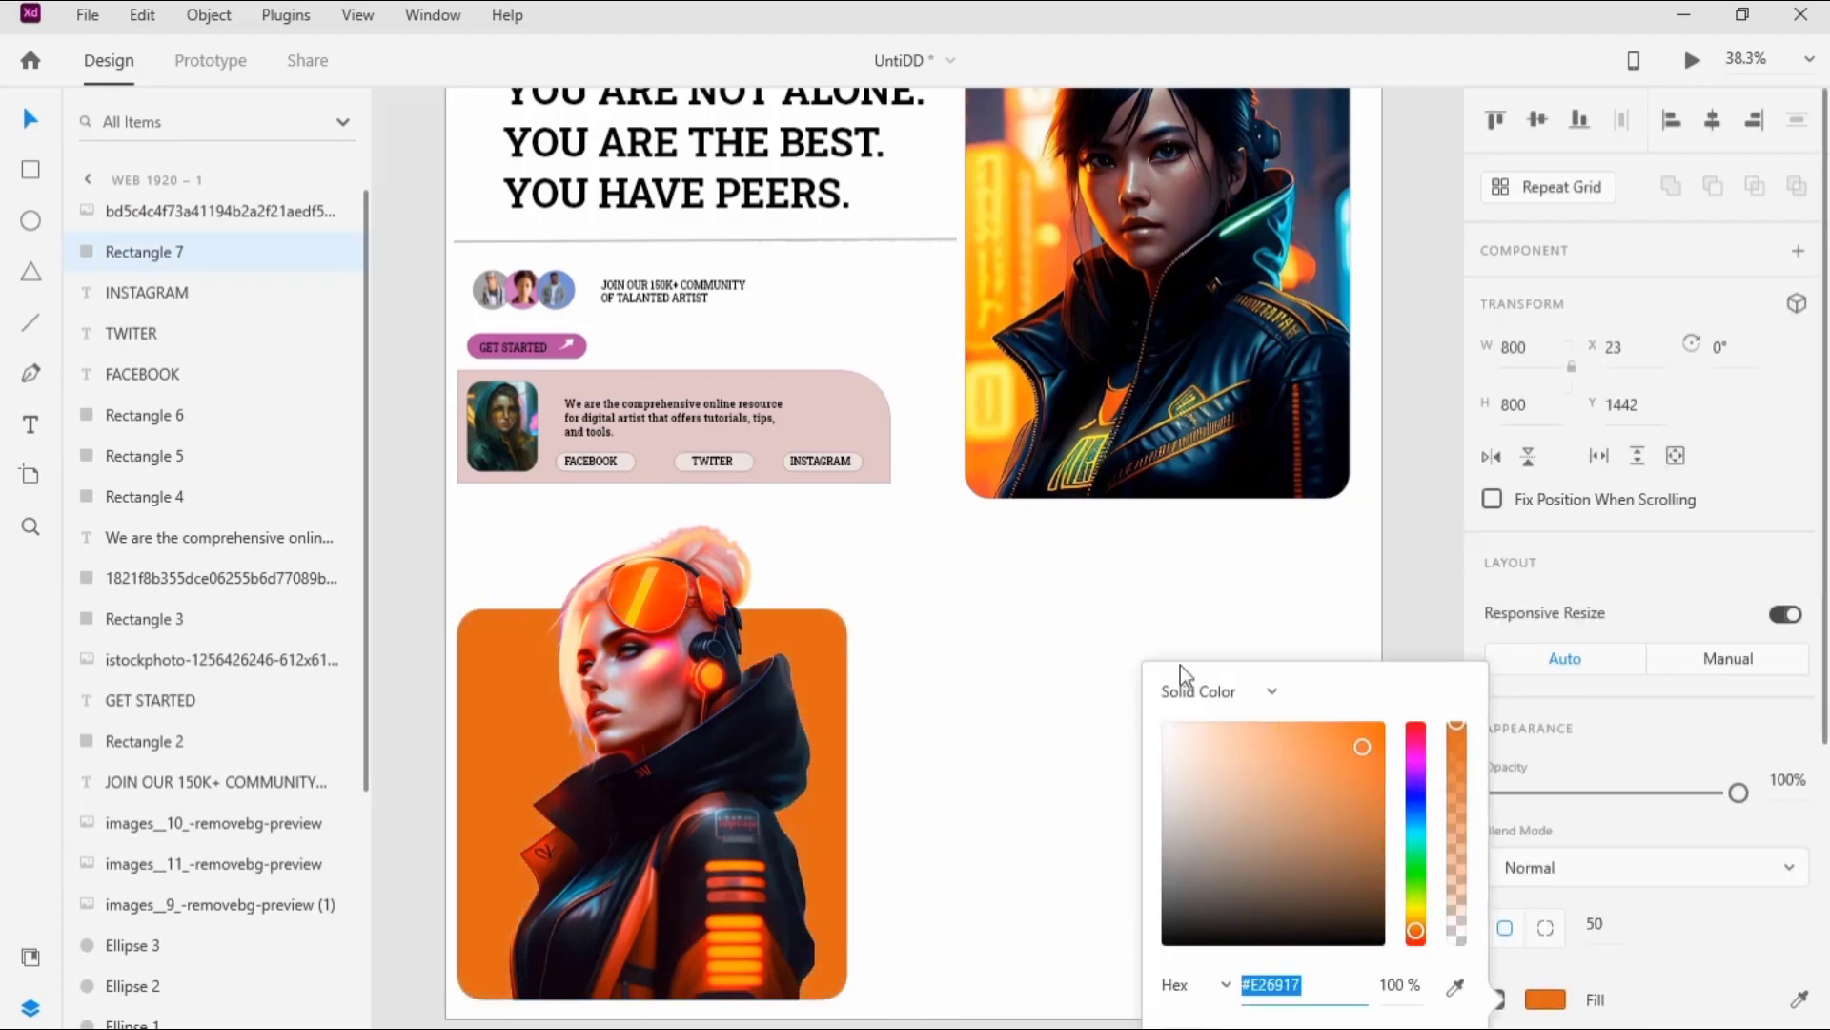
left_click(931, 583)
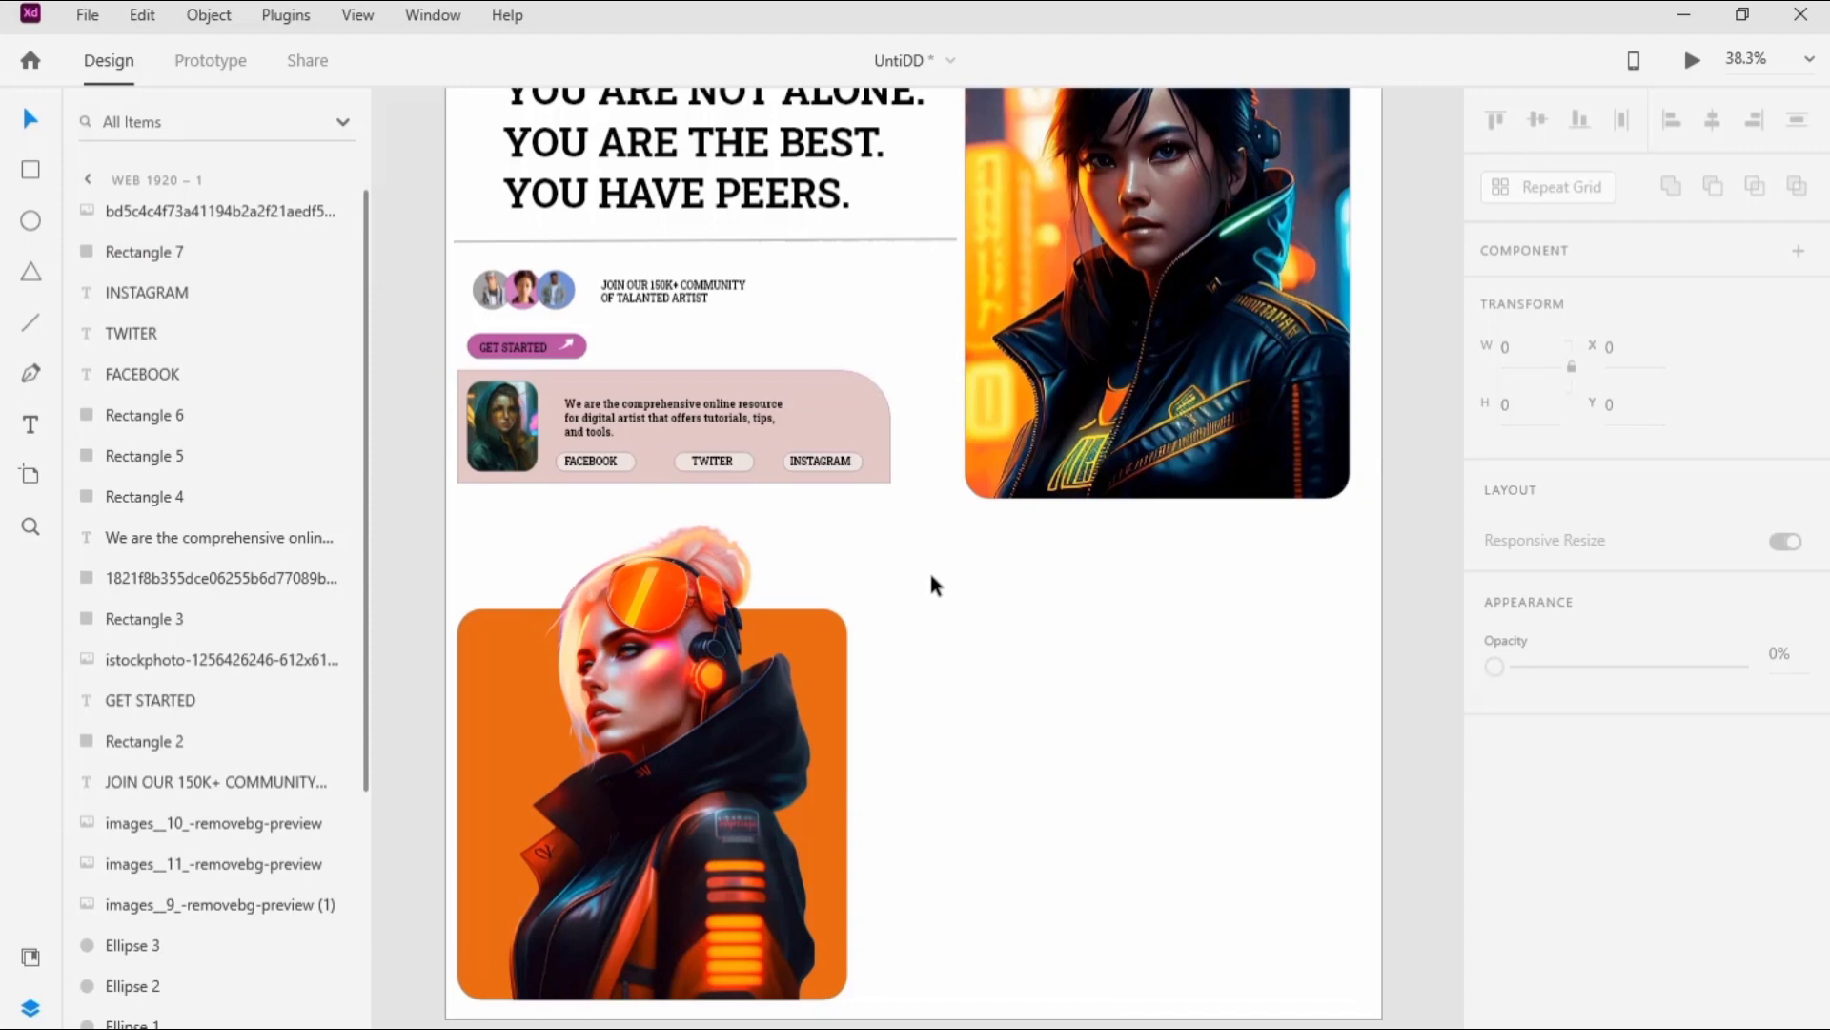
Step: Paste the heading "PEER-TO-PEER SUPPORT WHEN YOU NEEDE IT THE MOST" as text beside the orange square
key("t")
left_click(858, 645)
key("ctrl+v")
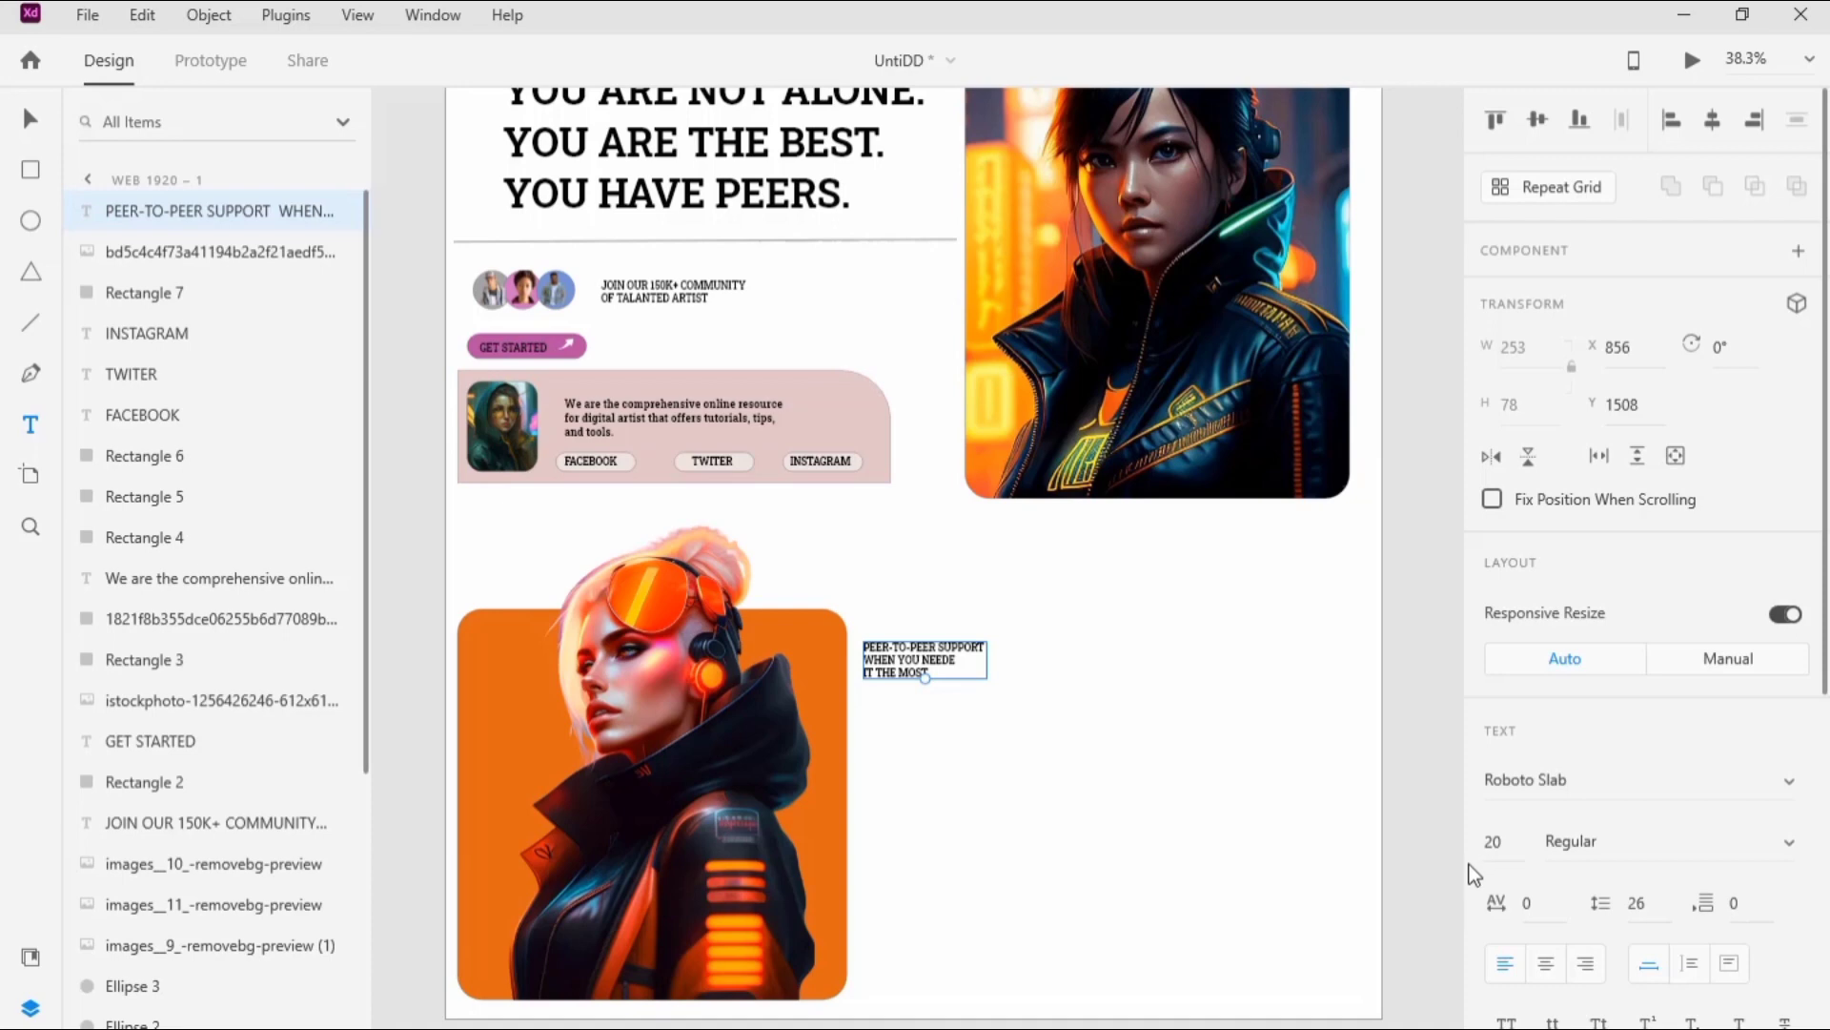
Step: Set the peer-to-peer support heading to Bold at font size 70
left_click(1777, 841)
left_click(1577, 992)
left_click(1515, 842)
left_click(1792, 852)
left_click(1518, 846)
type("70")
left_click(1288, 856)
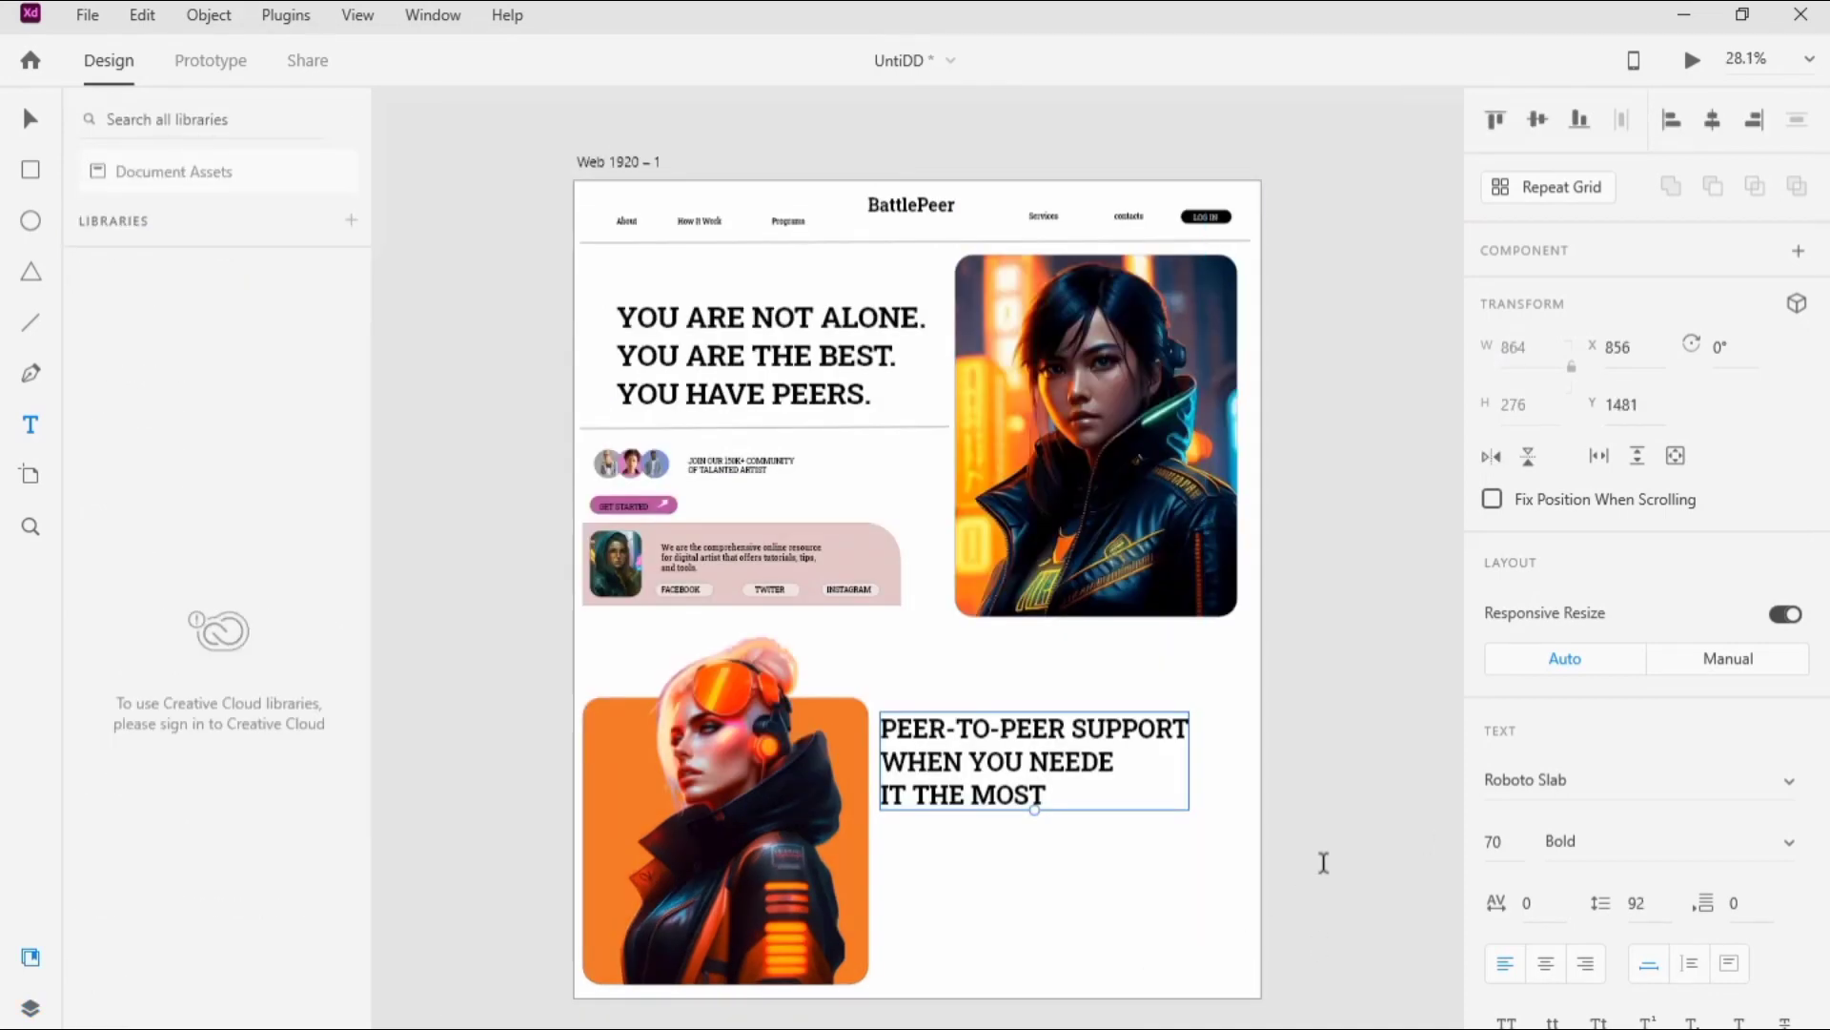
Step: Add a three-line paragraph beginning "IT is long established fact that a reader" below the peer-to-peer support heading at font size 20
left_click(887, 849)
type("IT")
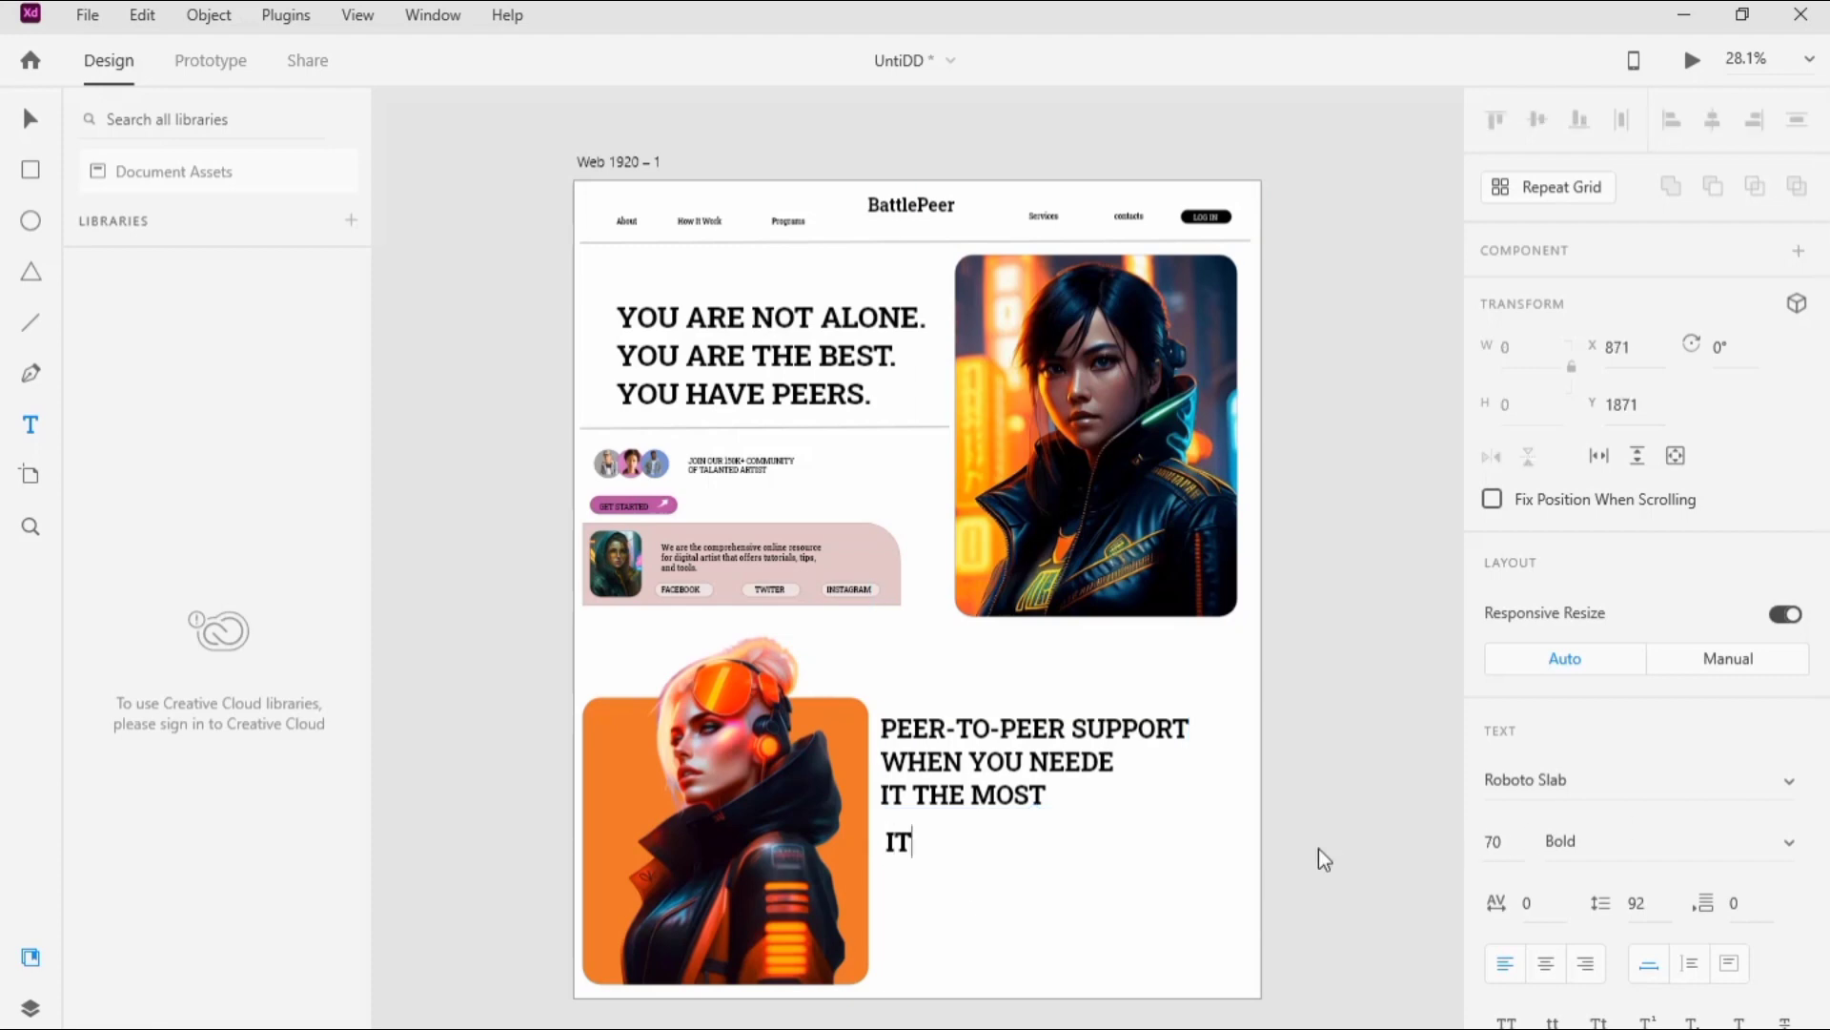
key("Escape")
left_click(1501, 841)
type("20")
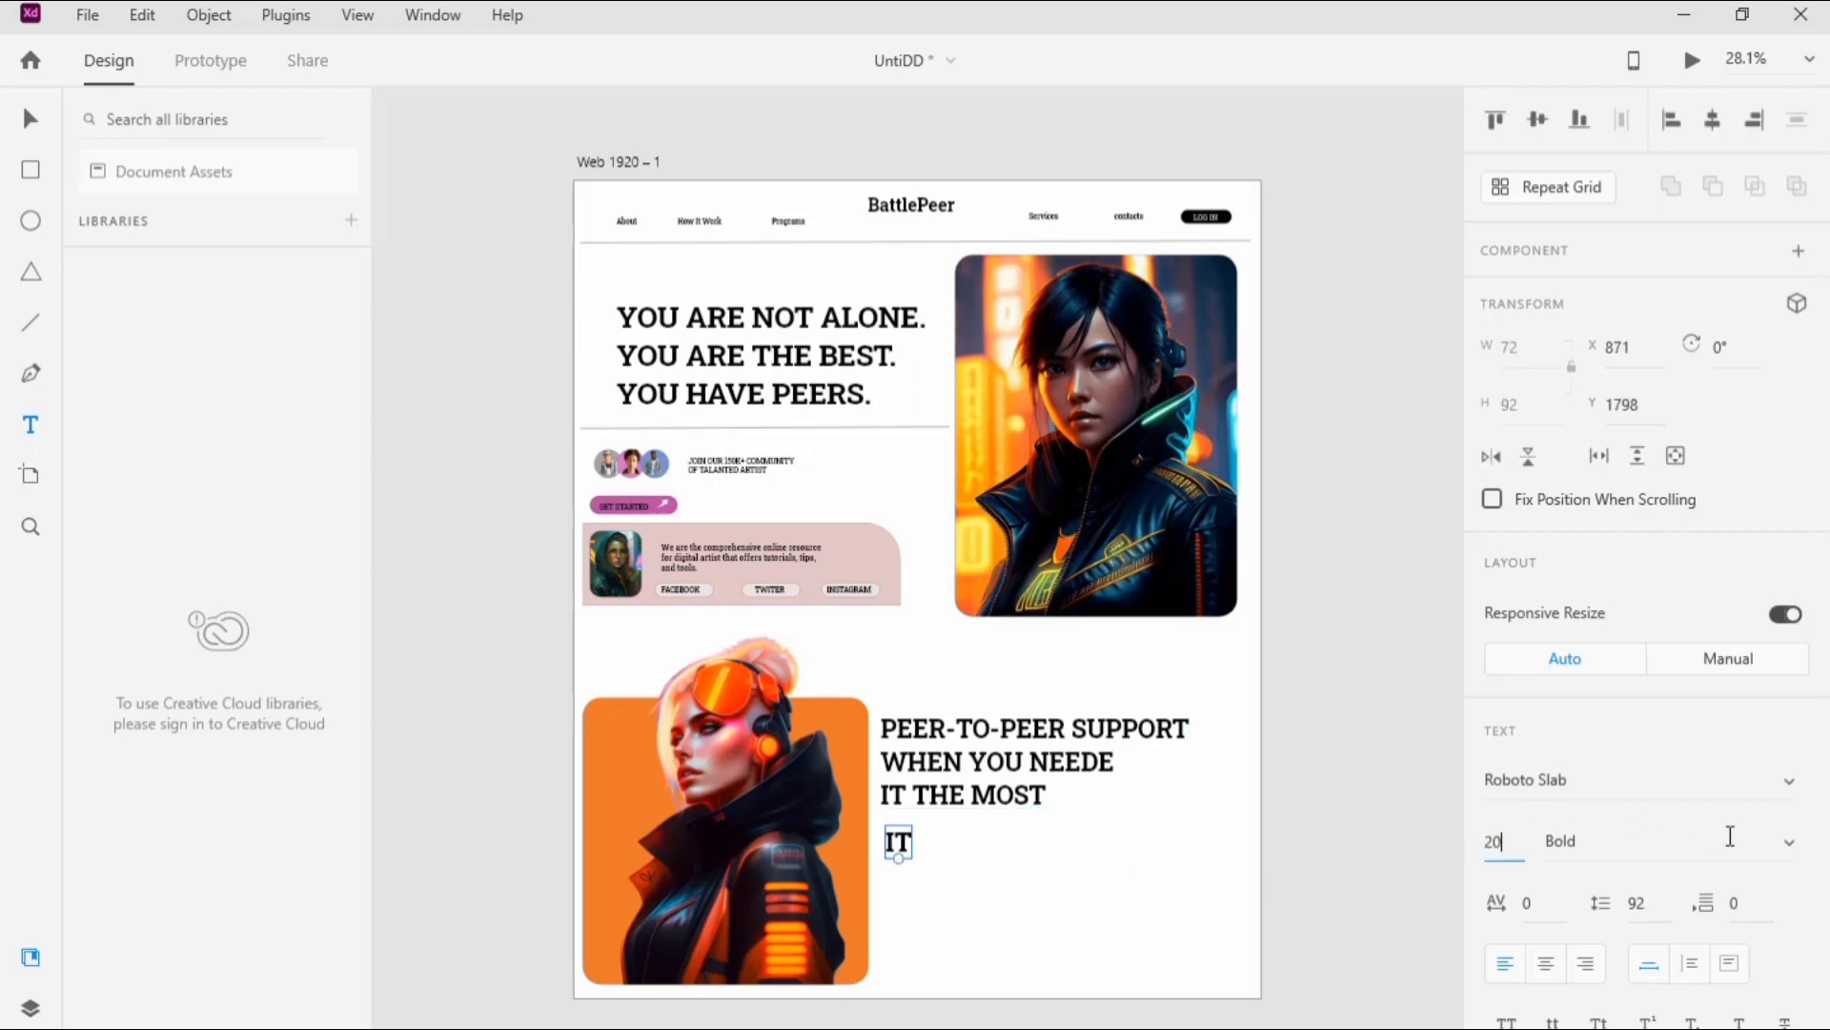
key("Return")
scroll(997, 866, "up", 5)
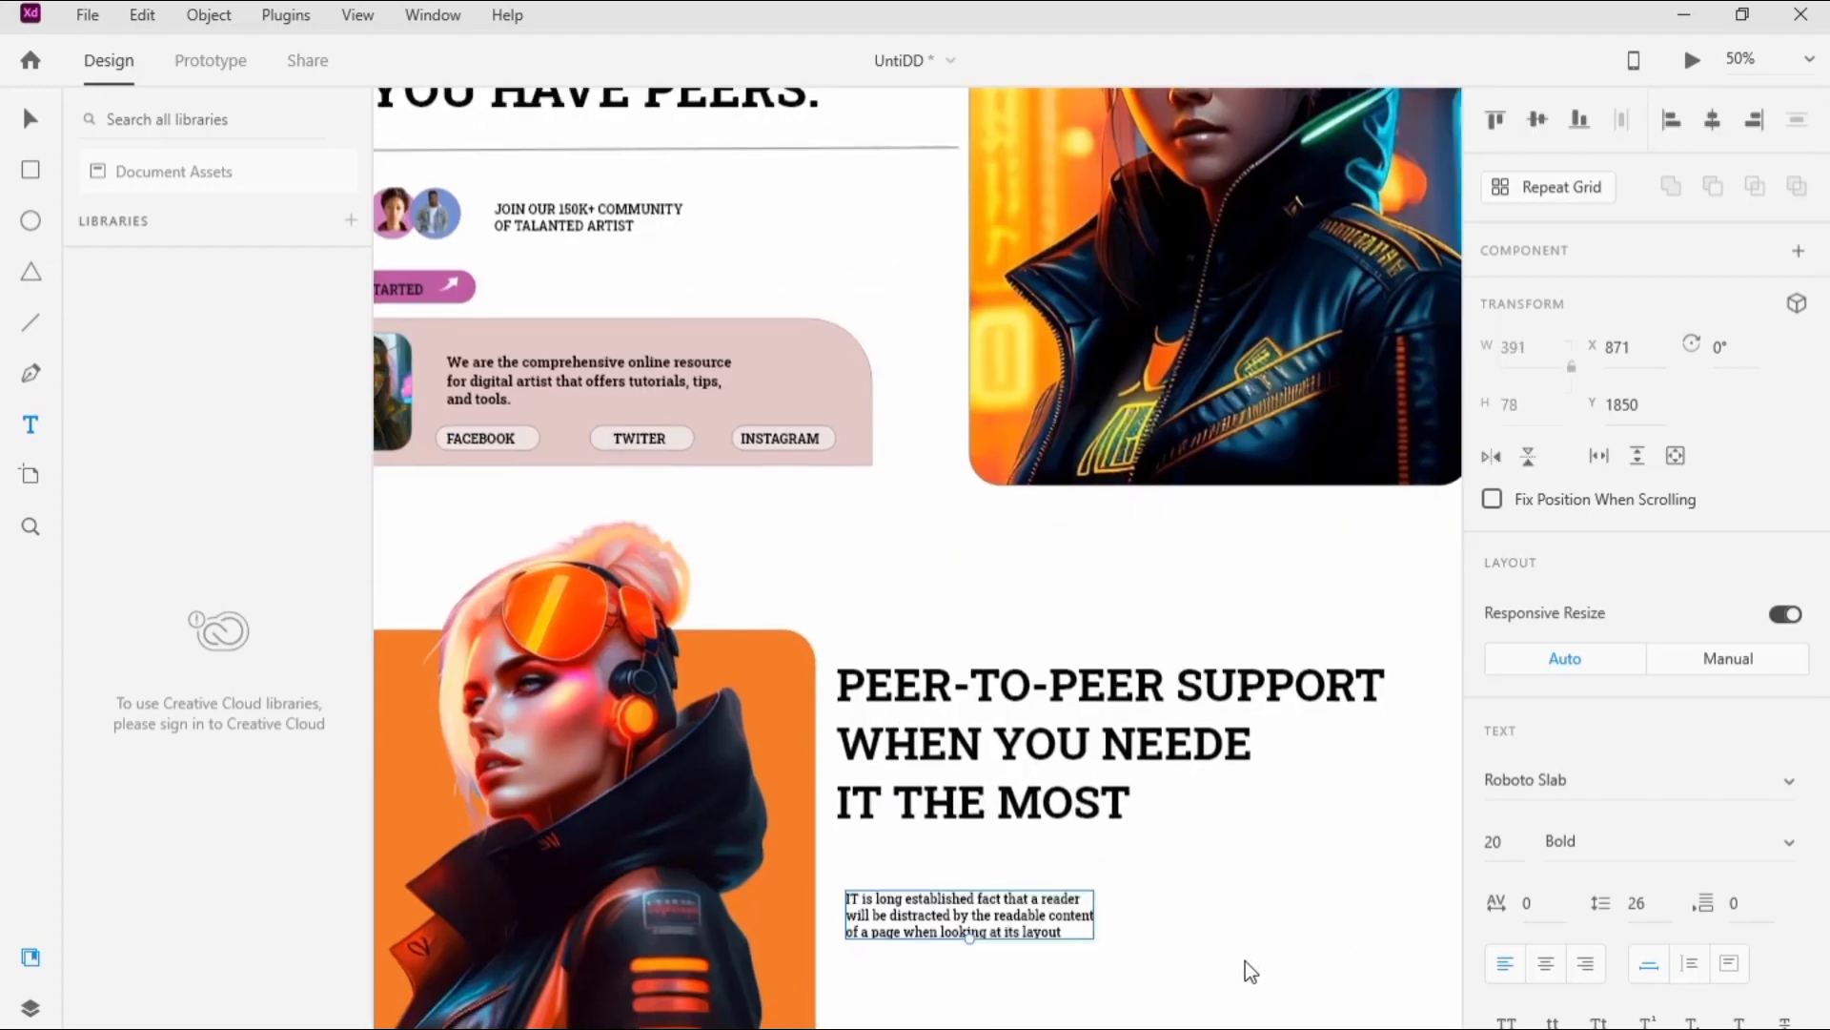
Step: Draw a rectangle below the small paragraph beside the orange square and set it to 890 wide by 230 high
key("ctrl+minus")
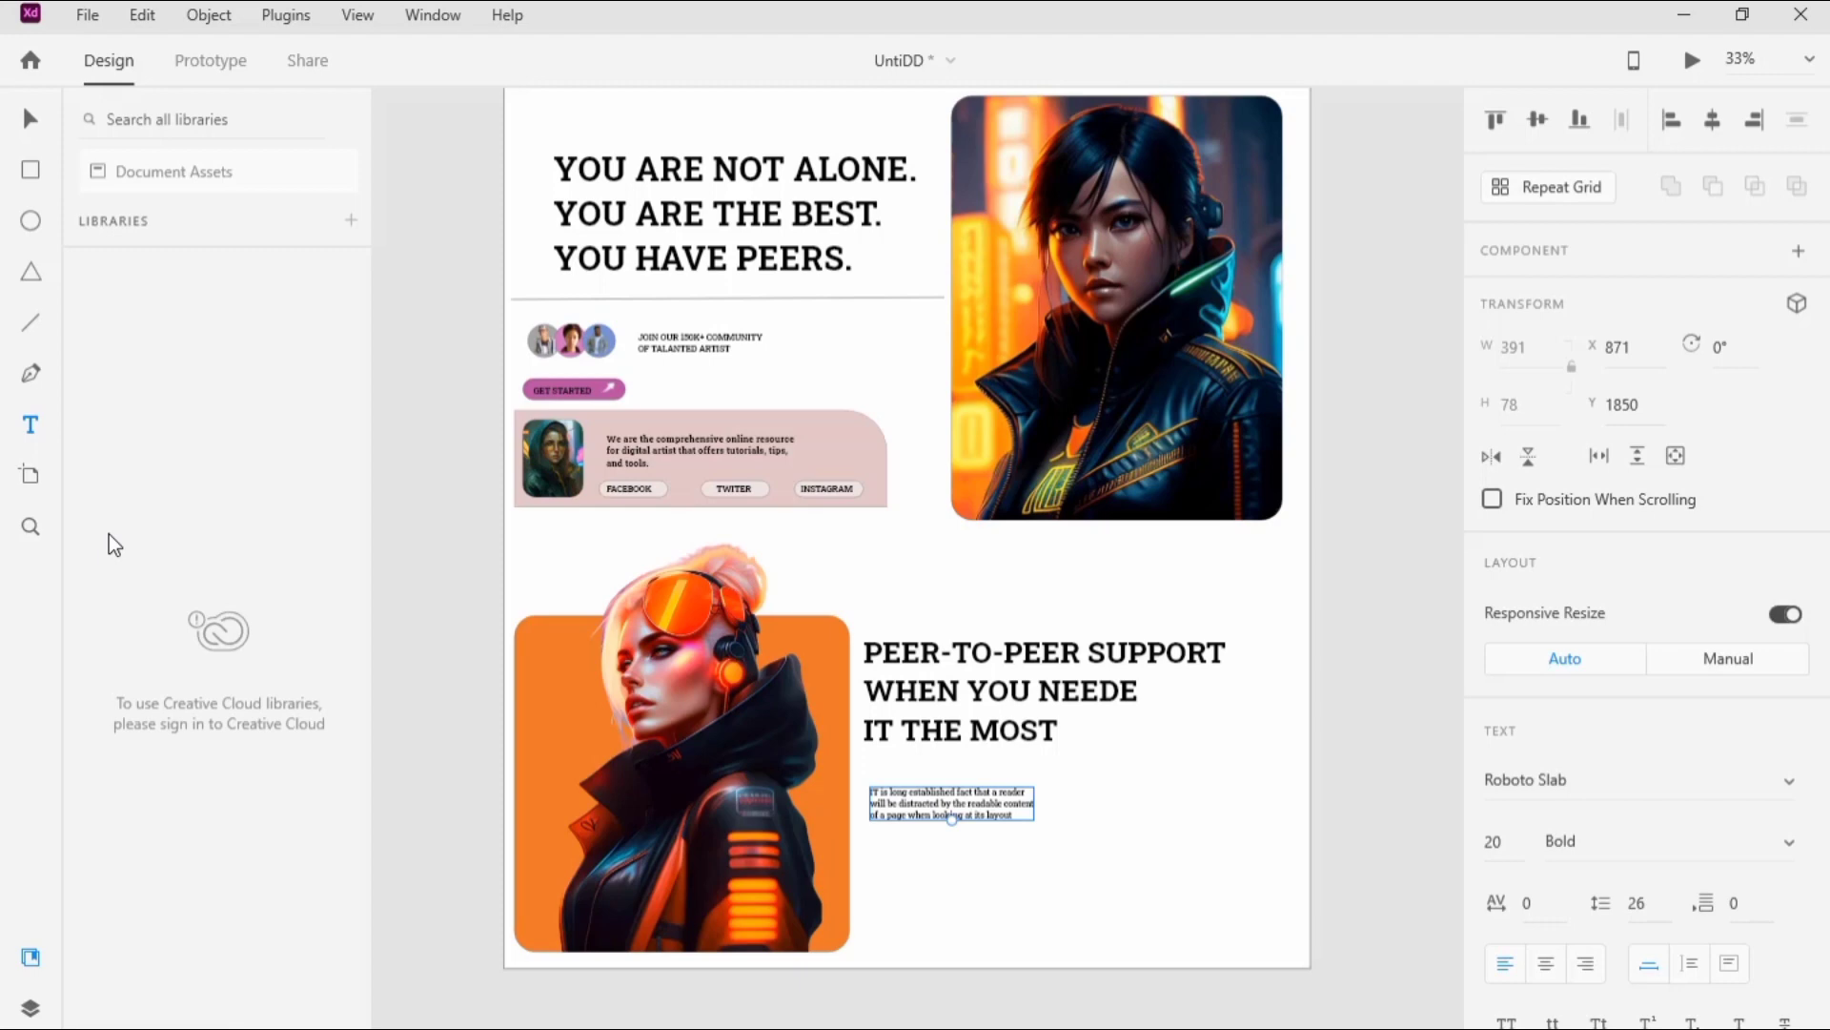
left_click(39, 180)
mouse_move(869, 853)
left_mouse_down()
mouse_move(1238, 849)
mouse_move(1290, 924)
left_mouse_up()
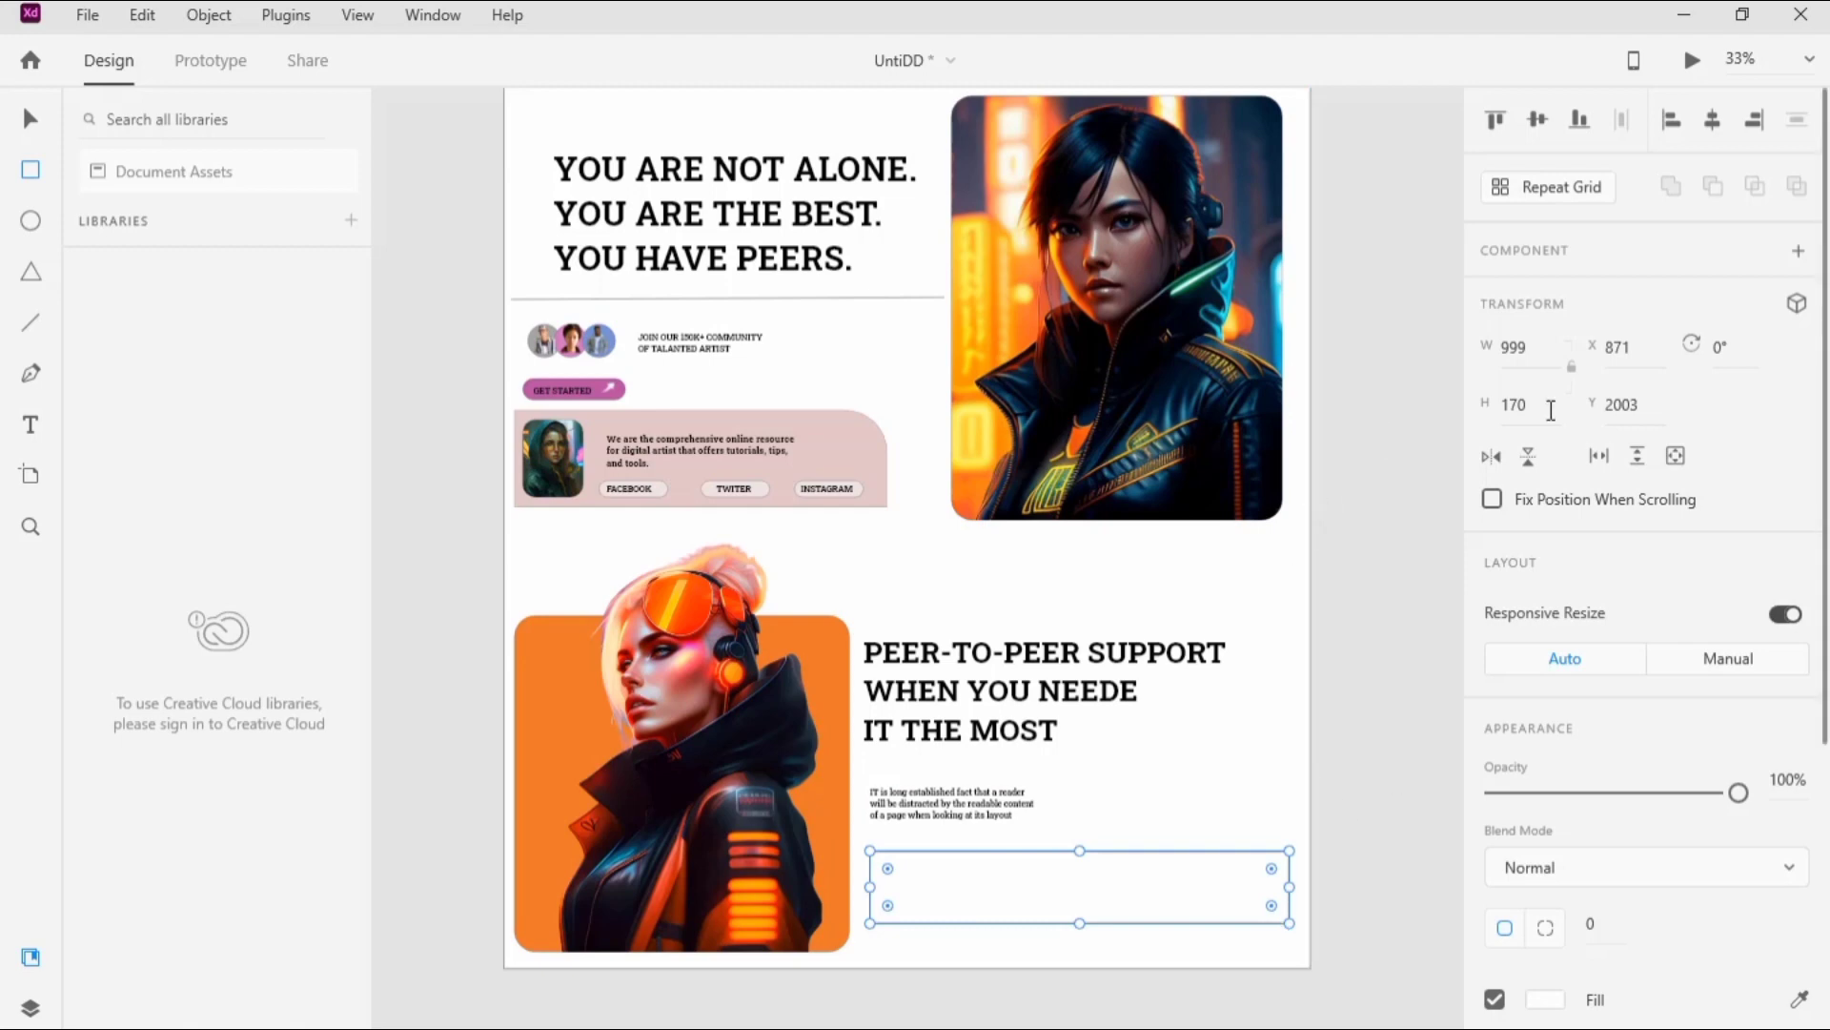
left_click(1516, 405)
type("230")
left_click(1525, 348)
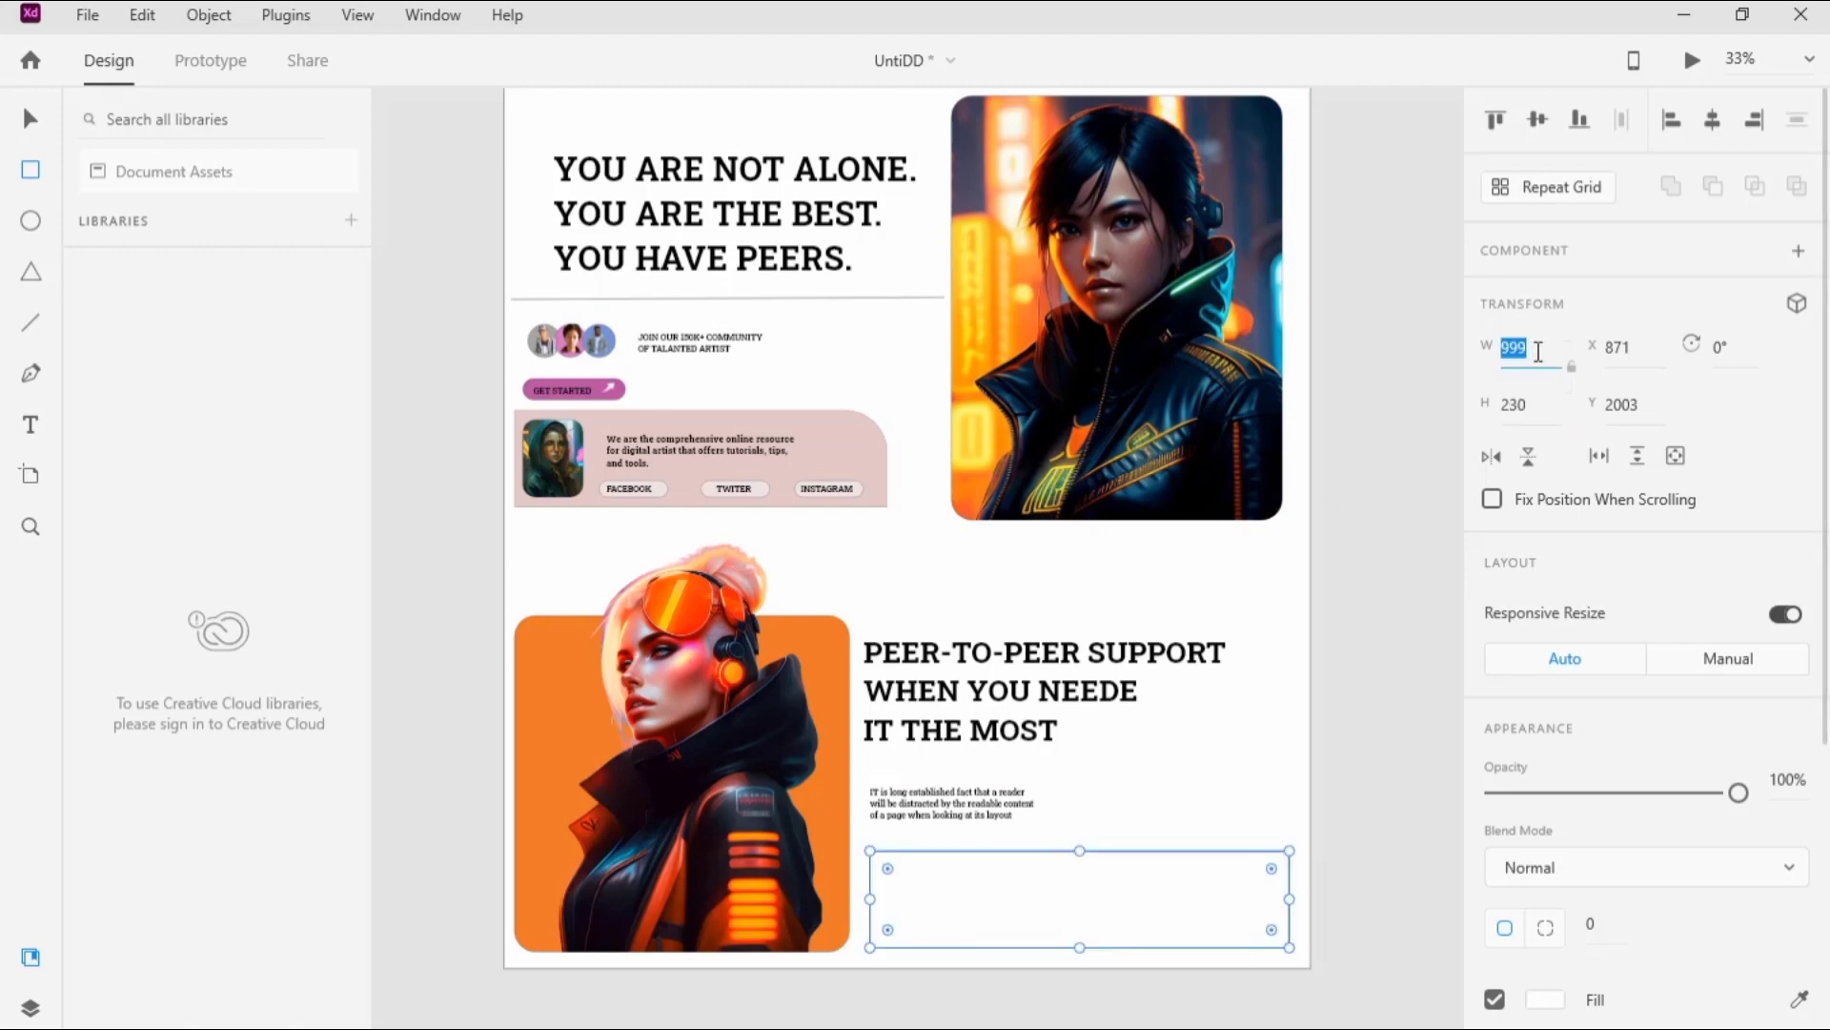
type("890")
key("Return")
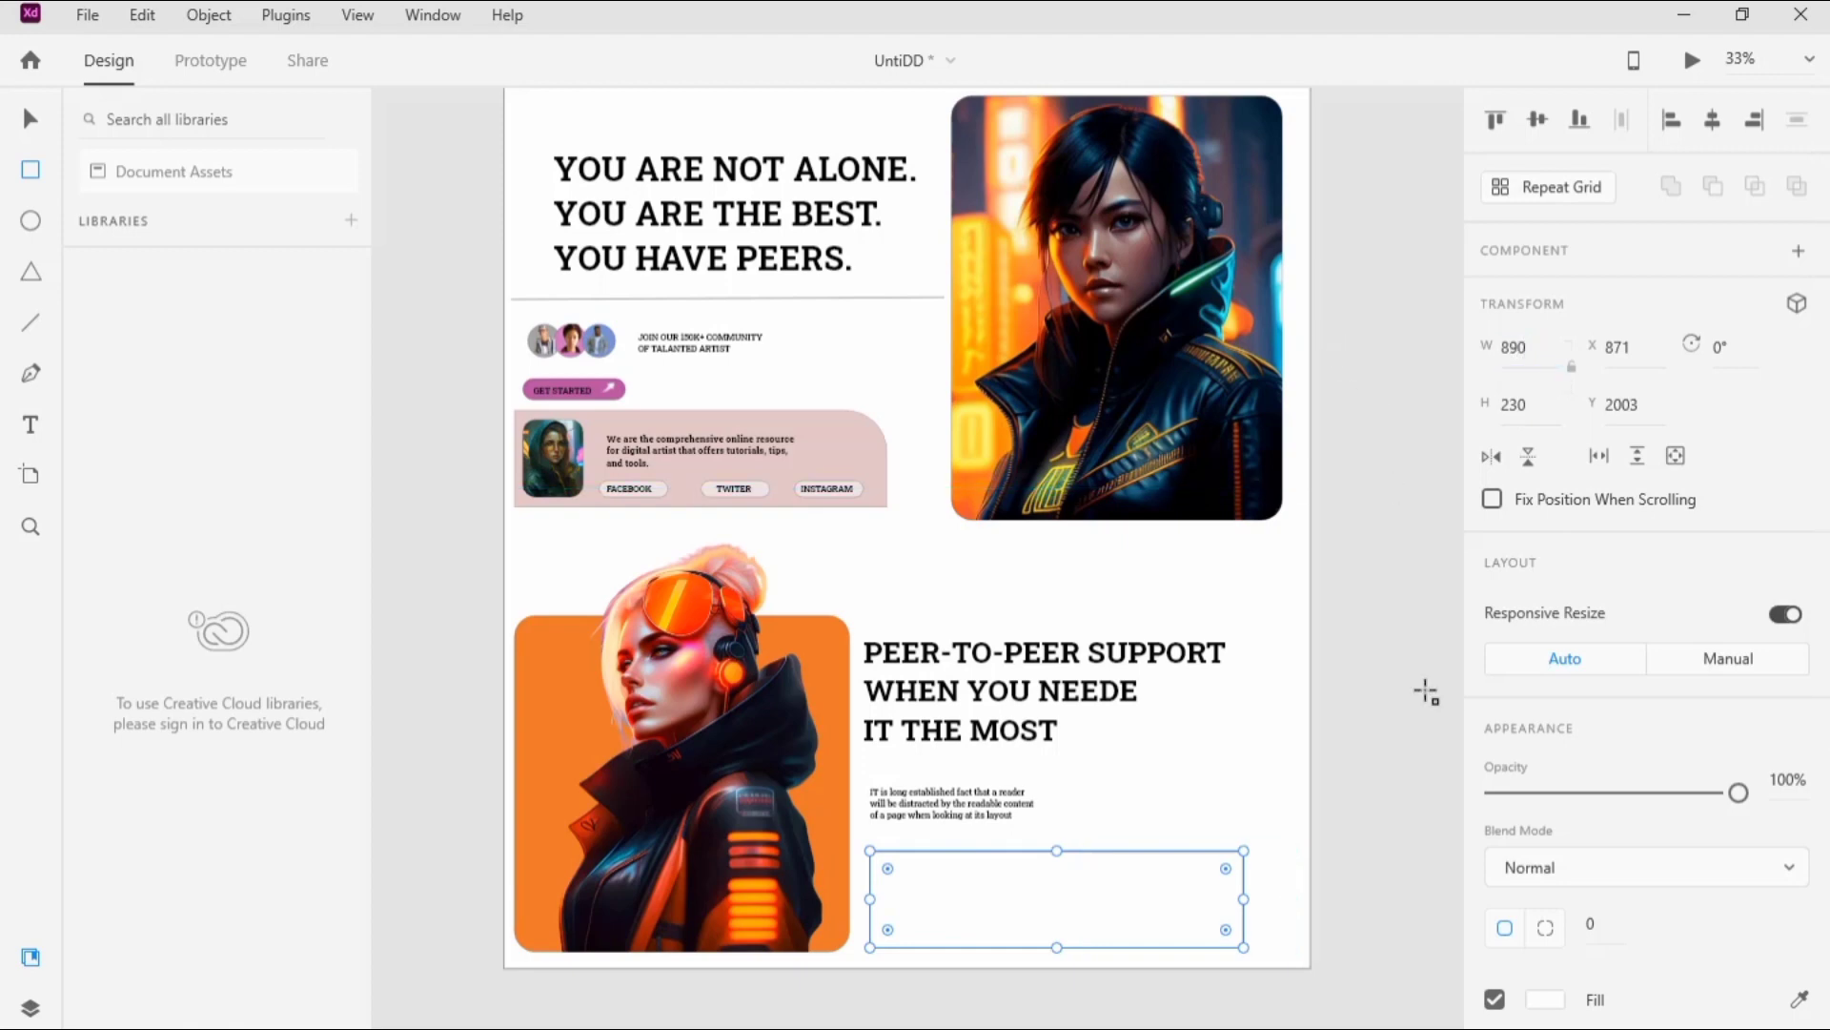